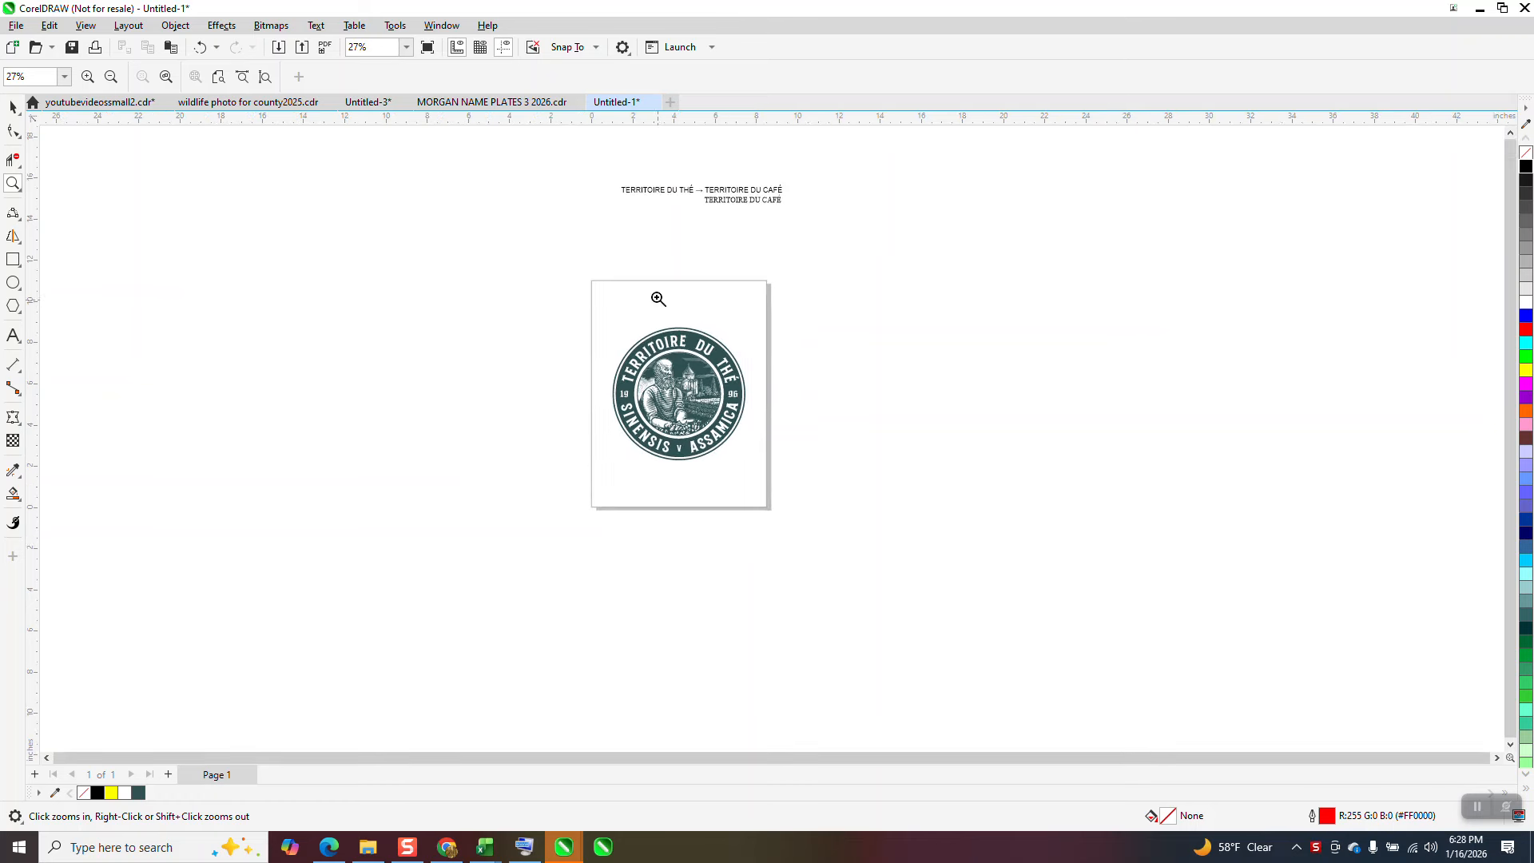
# Step: Examine the TERRITOIRE DU CAFÉ reference text above the page and the round badge logo up close
pyautogui.moveTo(625, 182); pyautogui.dragTo(852, 247)
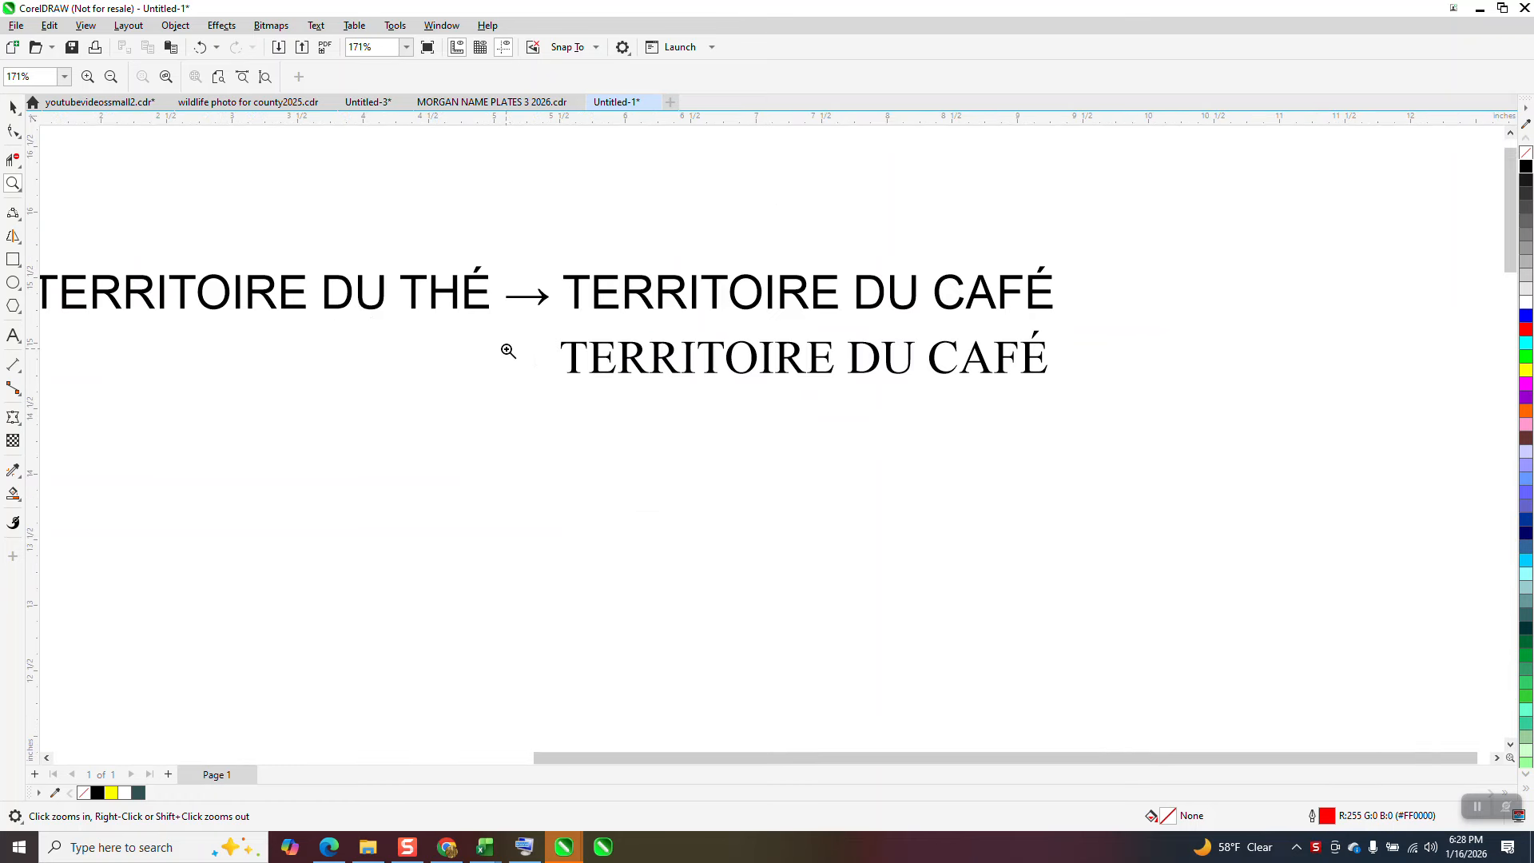
pyautogui.scroll(-1, 506, 349)
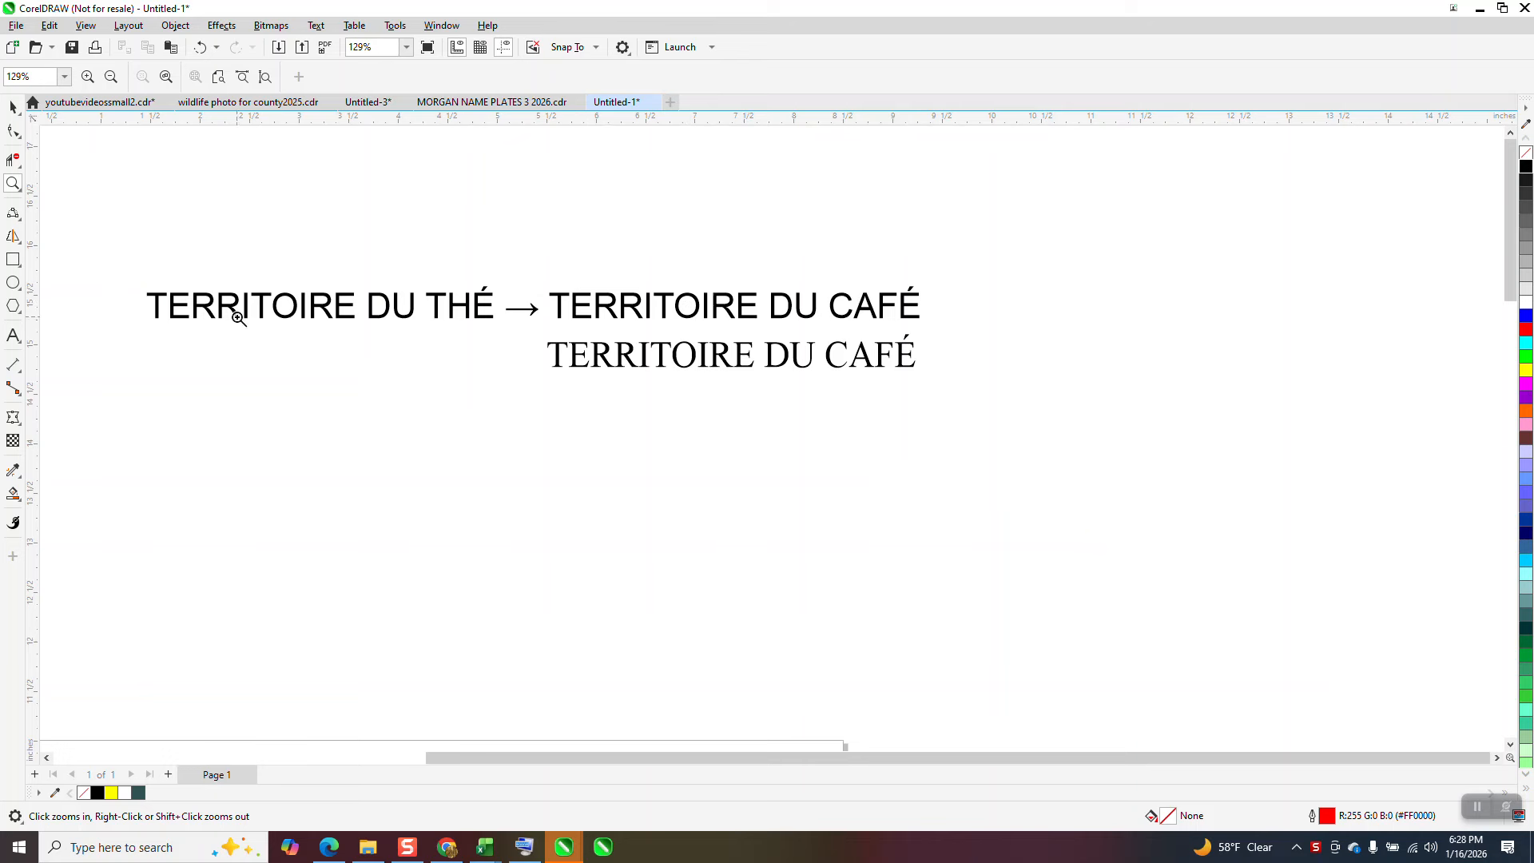
pyautogui.rightClick(756, 384)
pyautogui.scroll(-2, 751, 385)
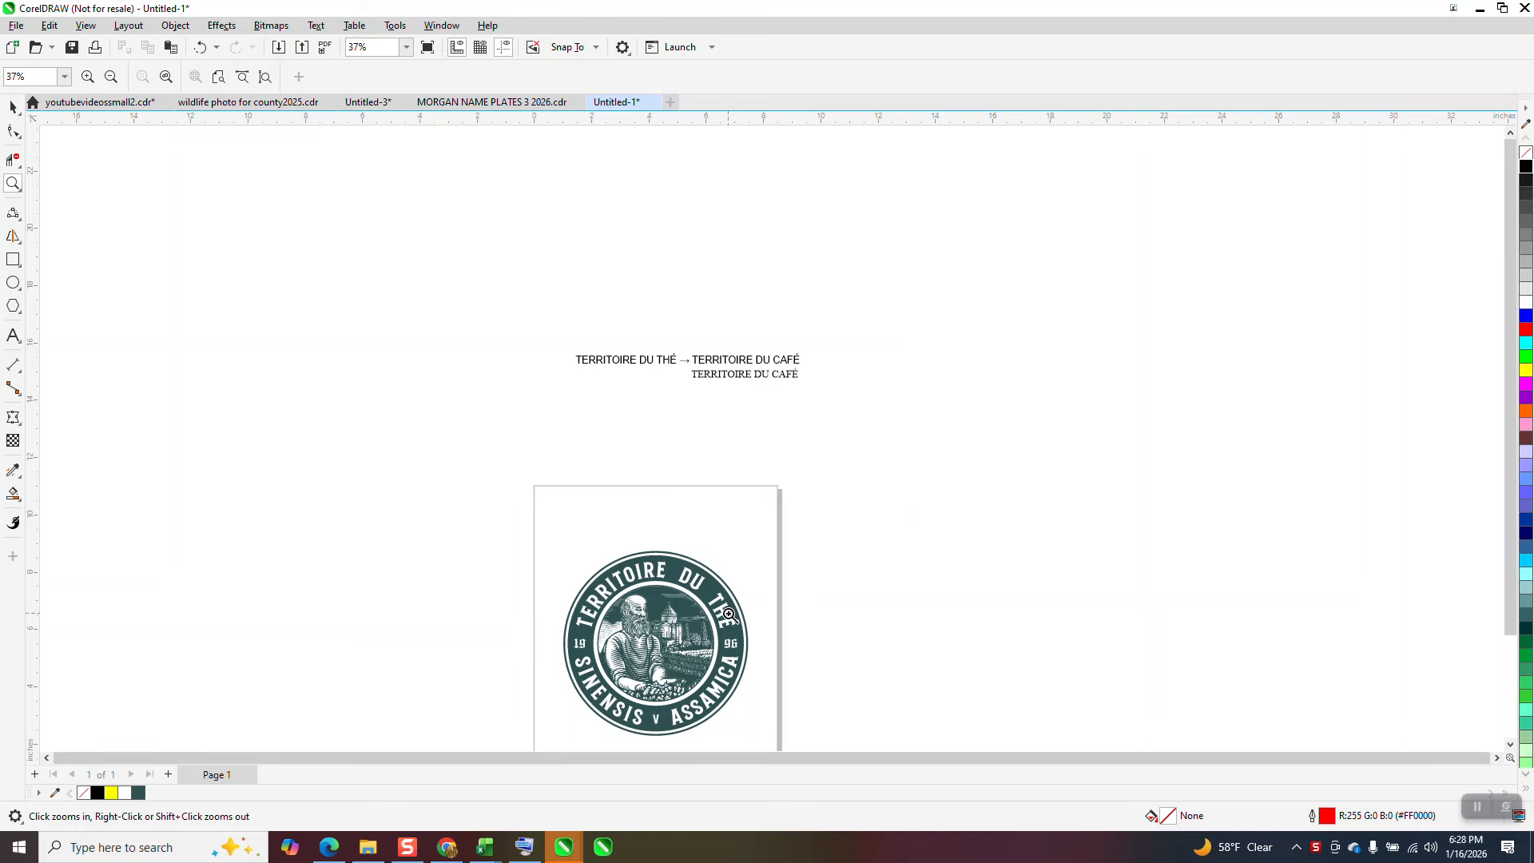
pyautogui.scroll(-1, 655, 411)
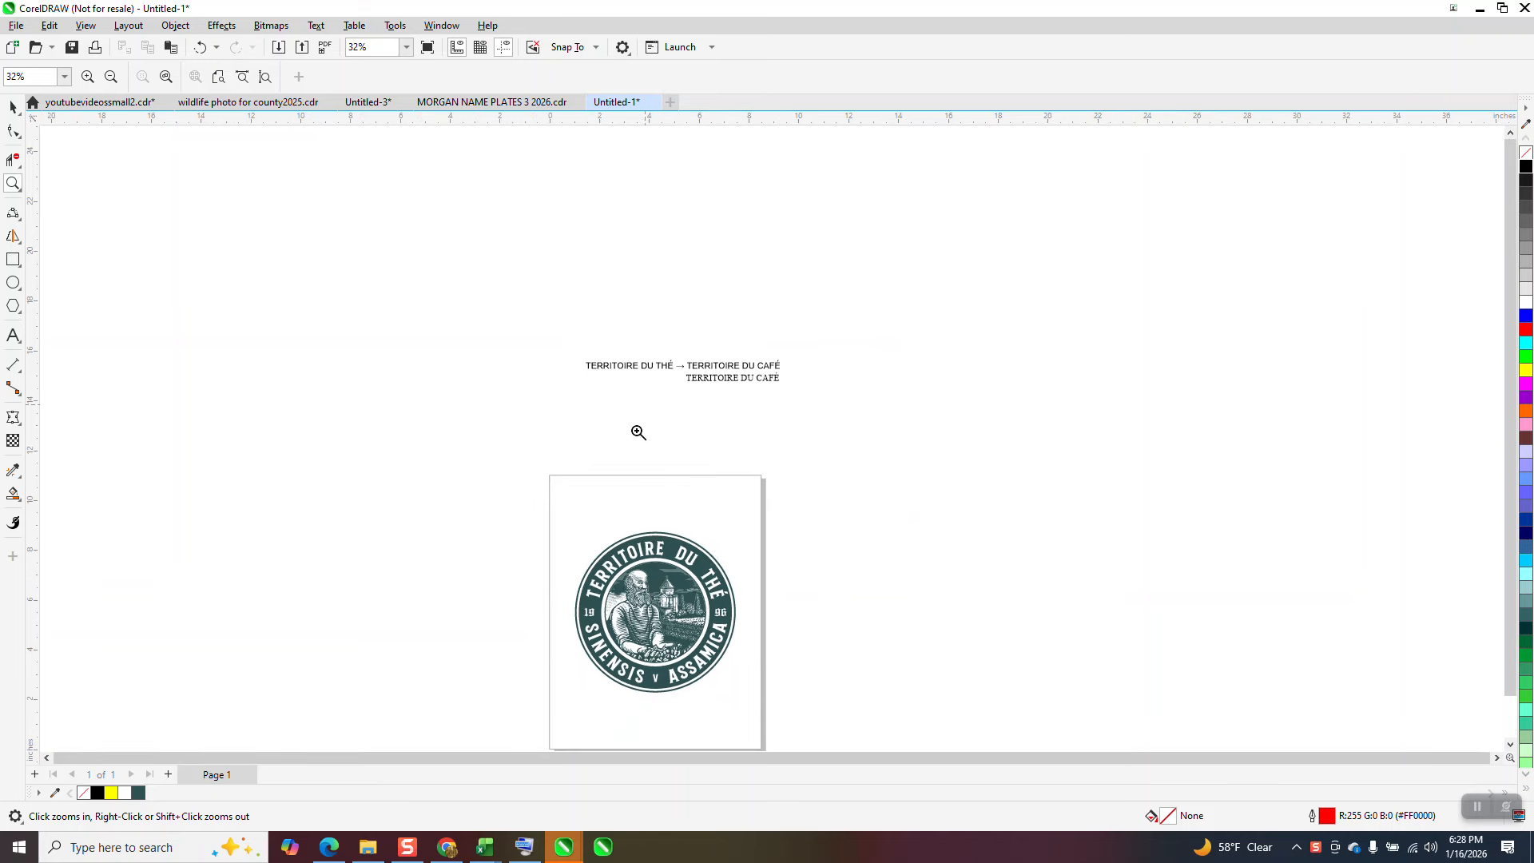
pyautogui.moveTo(577, 497); pyautogui.dragTo(791, 702)
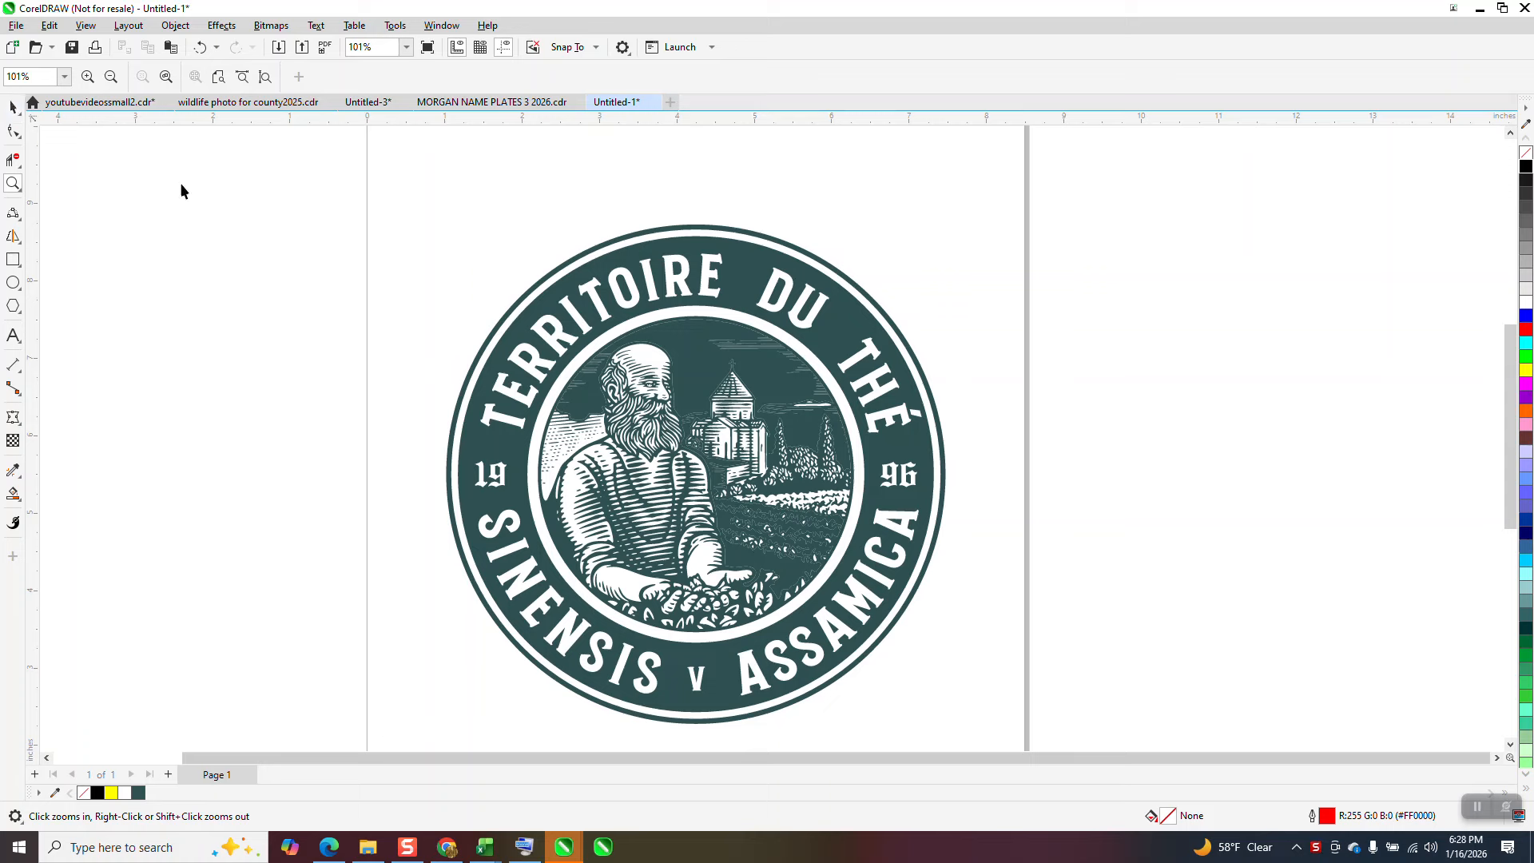
# Step: Select the whole badge logo and open the Objects docker to review the objects on its layer
pyautogui.press('space')
pyautogui.scroll(-3, 420, 232)
pyautogui.moveTo(418, 217); pyautogui.dragTo(871, 571)
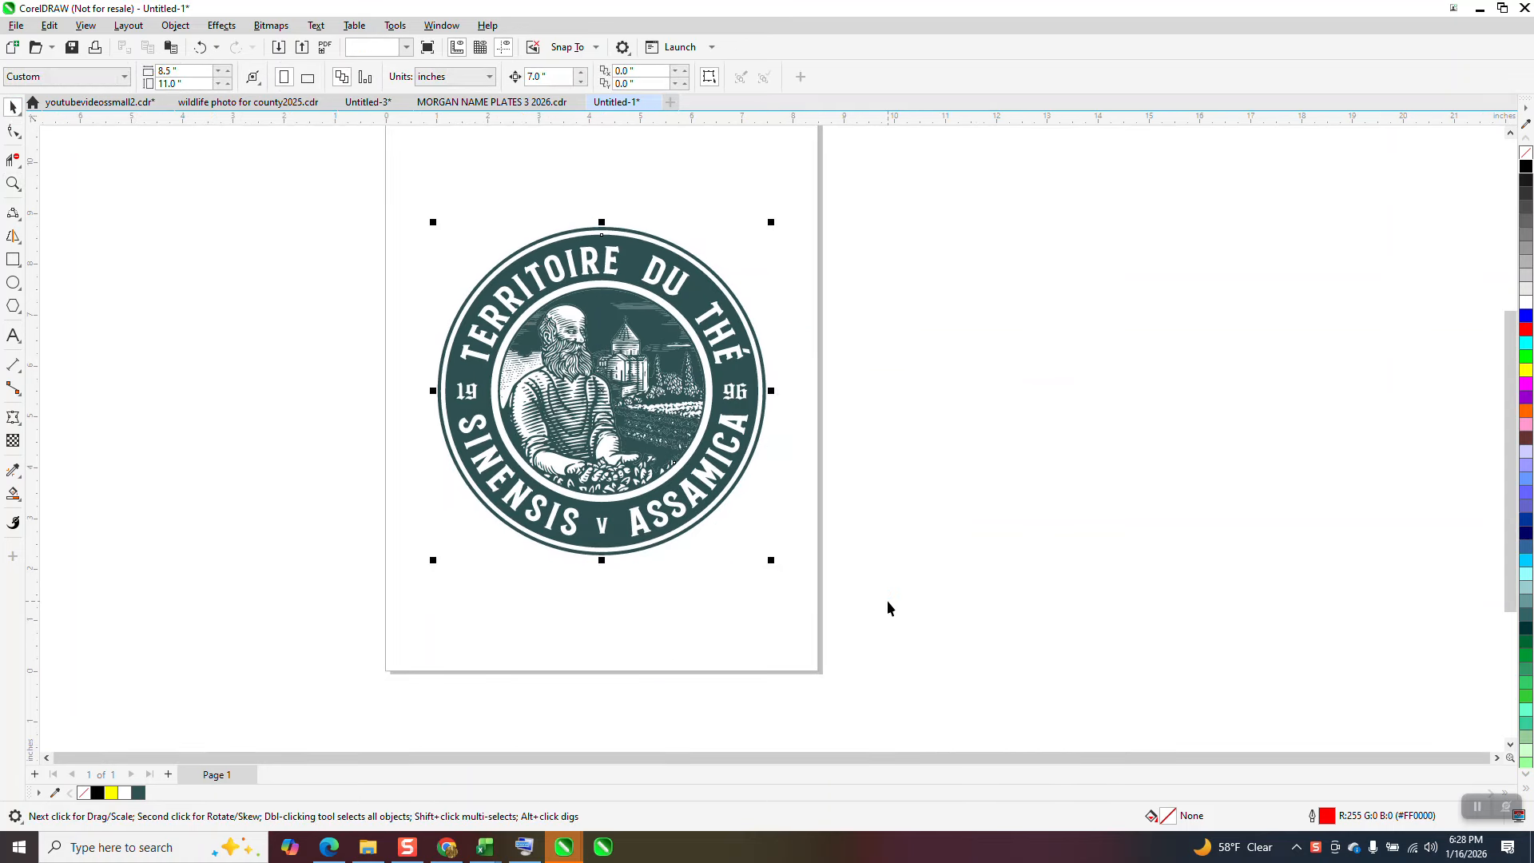
pyautogui.click(442, 26)
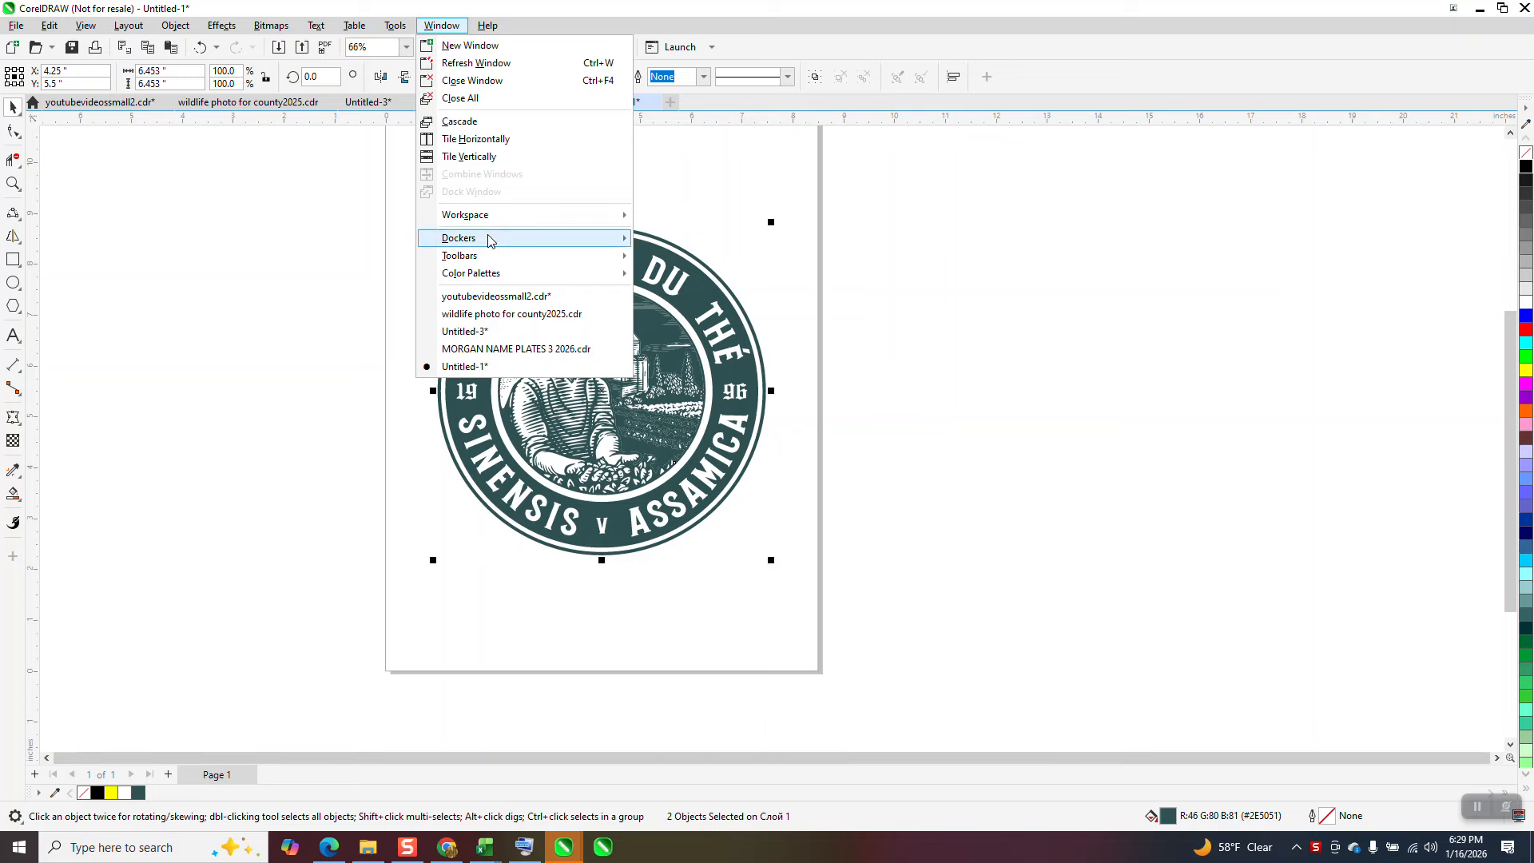
pyautogui.moveTo(488, 237)
pyautogui.click(673, 197)
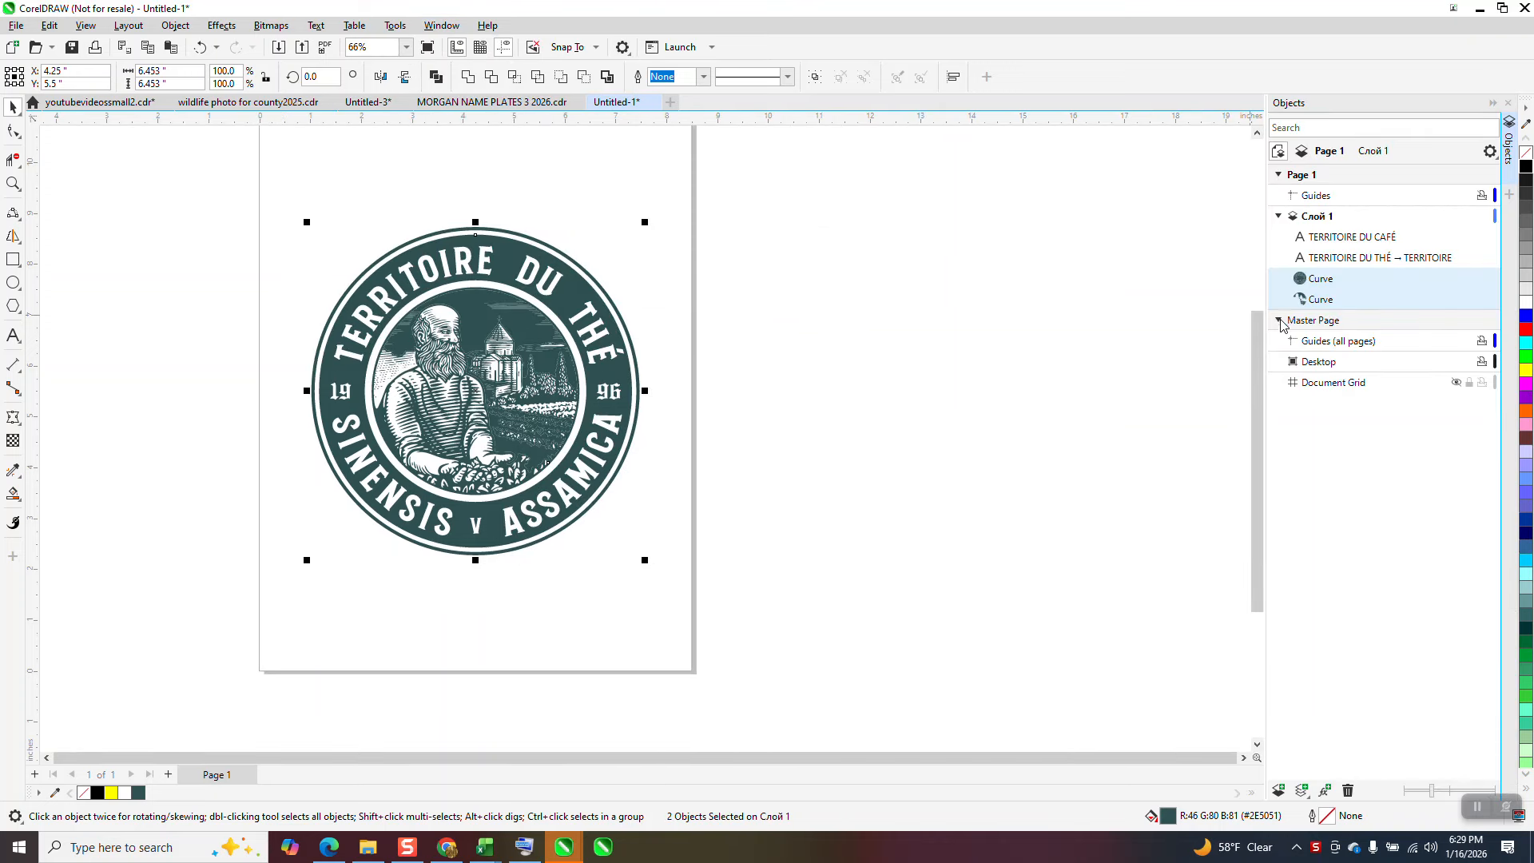
pyautogui.click(1279, 218)
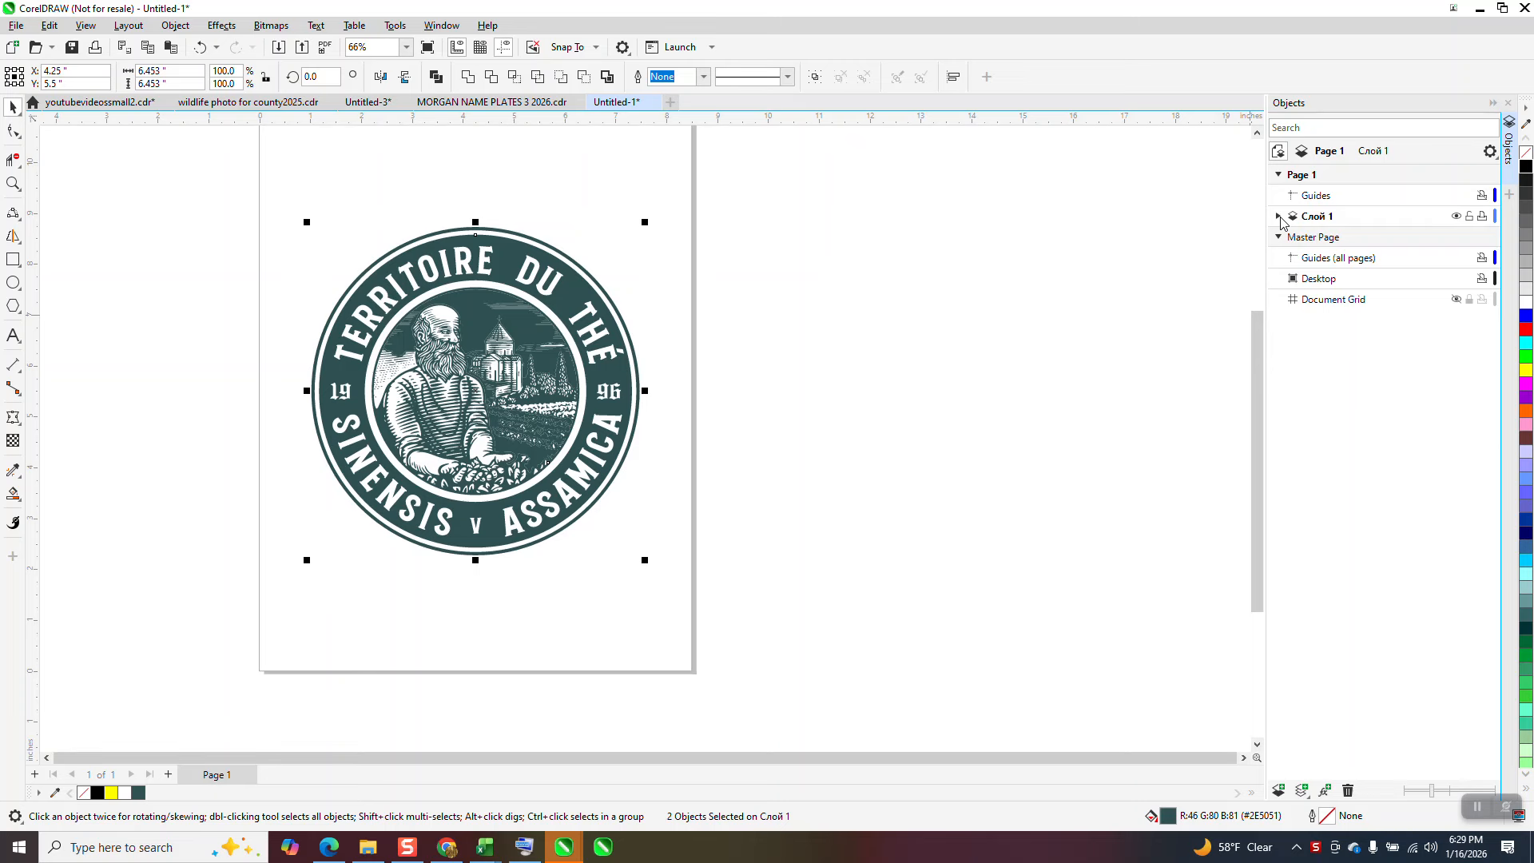
pyautogui.click(1279, 217)
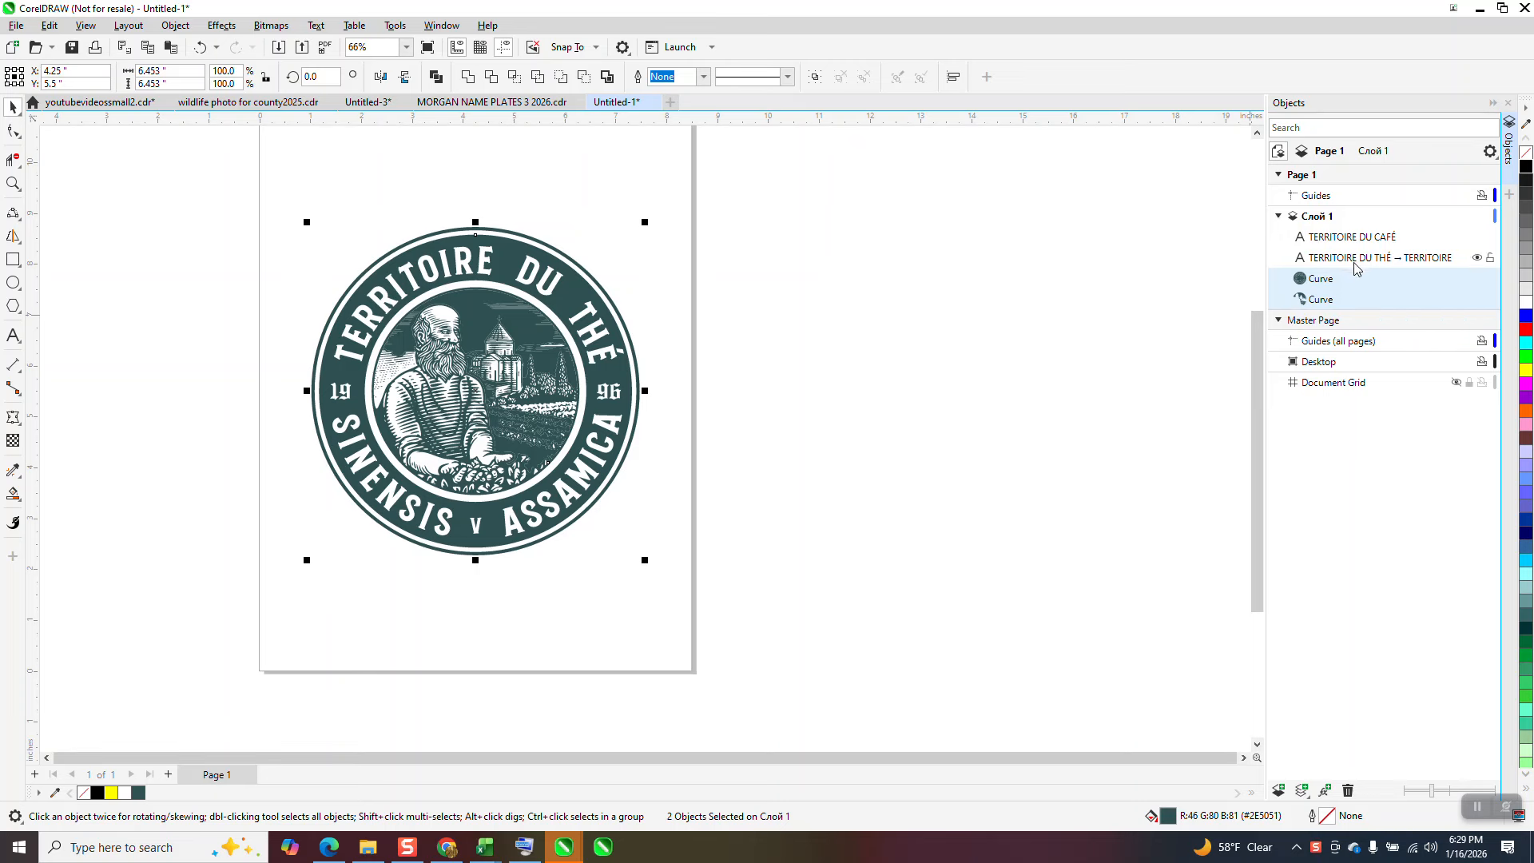
# Step: Delete the upper Curve in the object list to see what it contains, and undo the deletion
pyautogui.click(1322, 282)
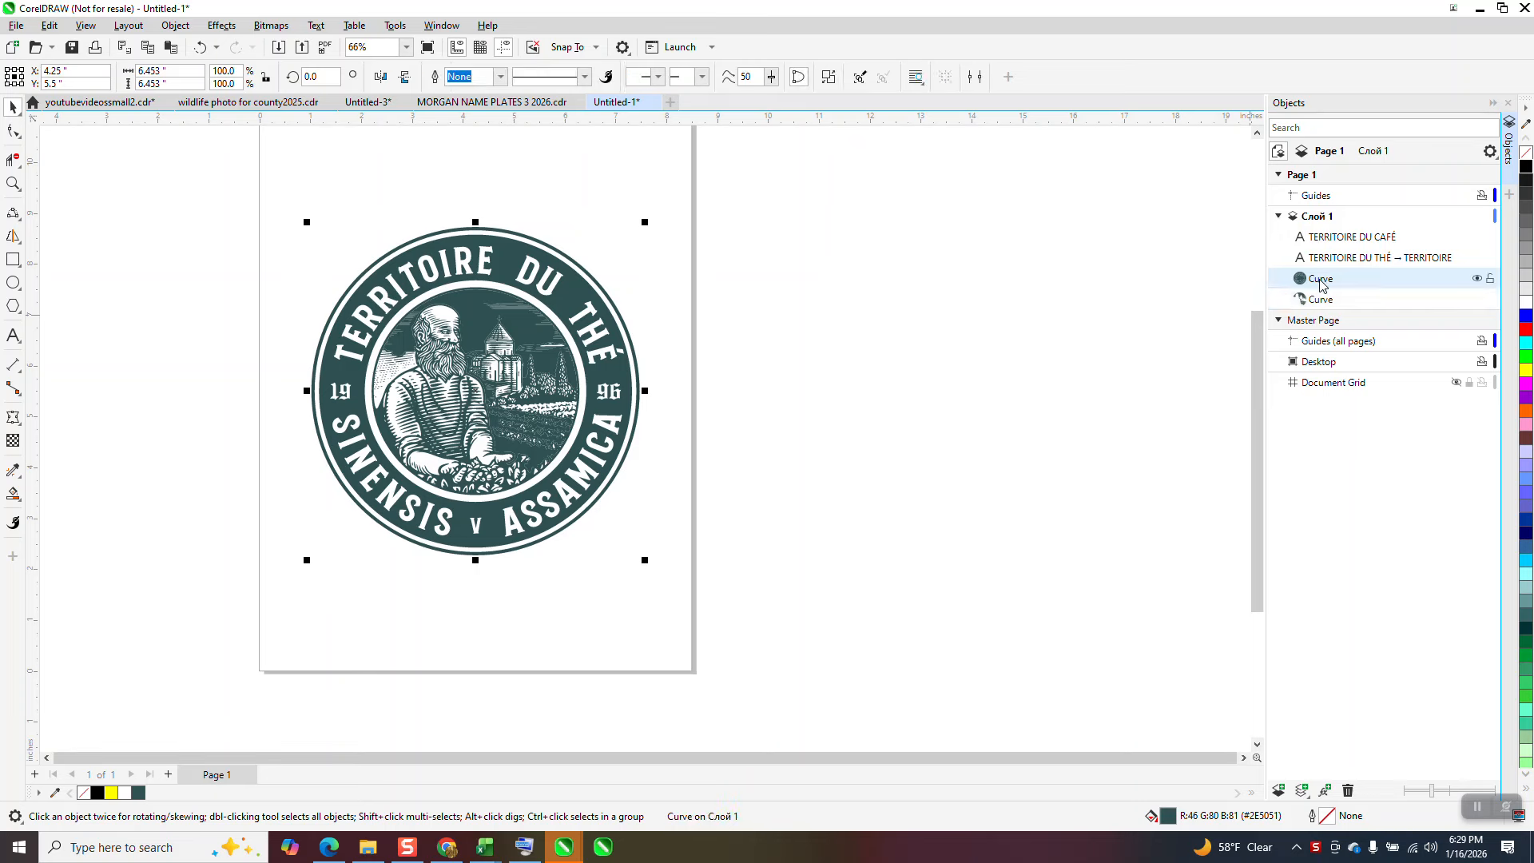
pyautogui.press('Delete')
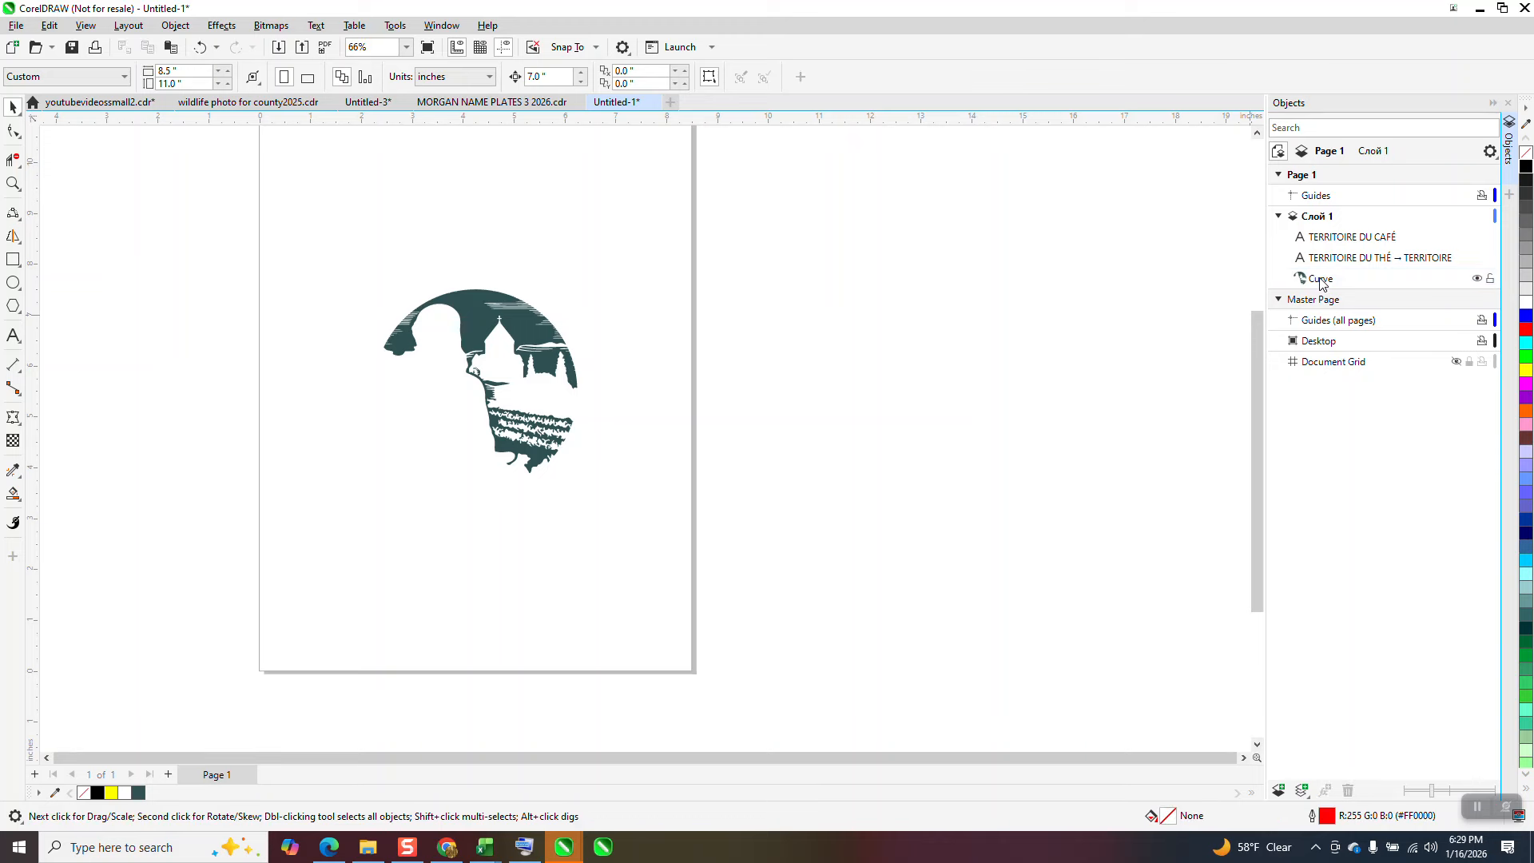
pyautogui.click(200, 47)
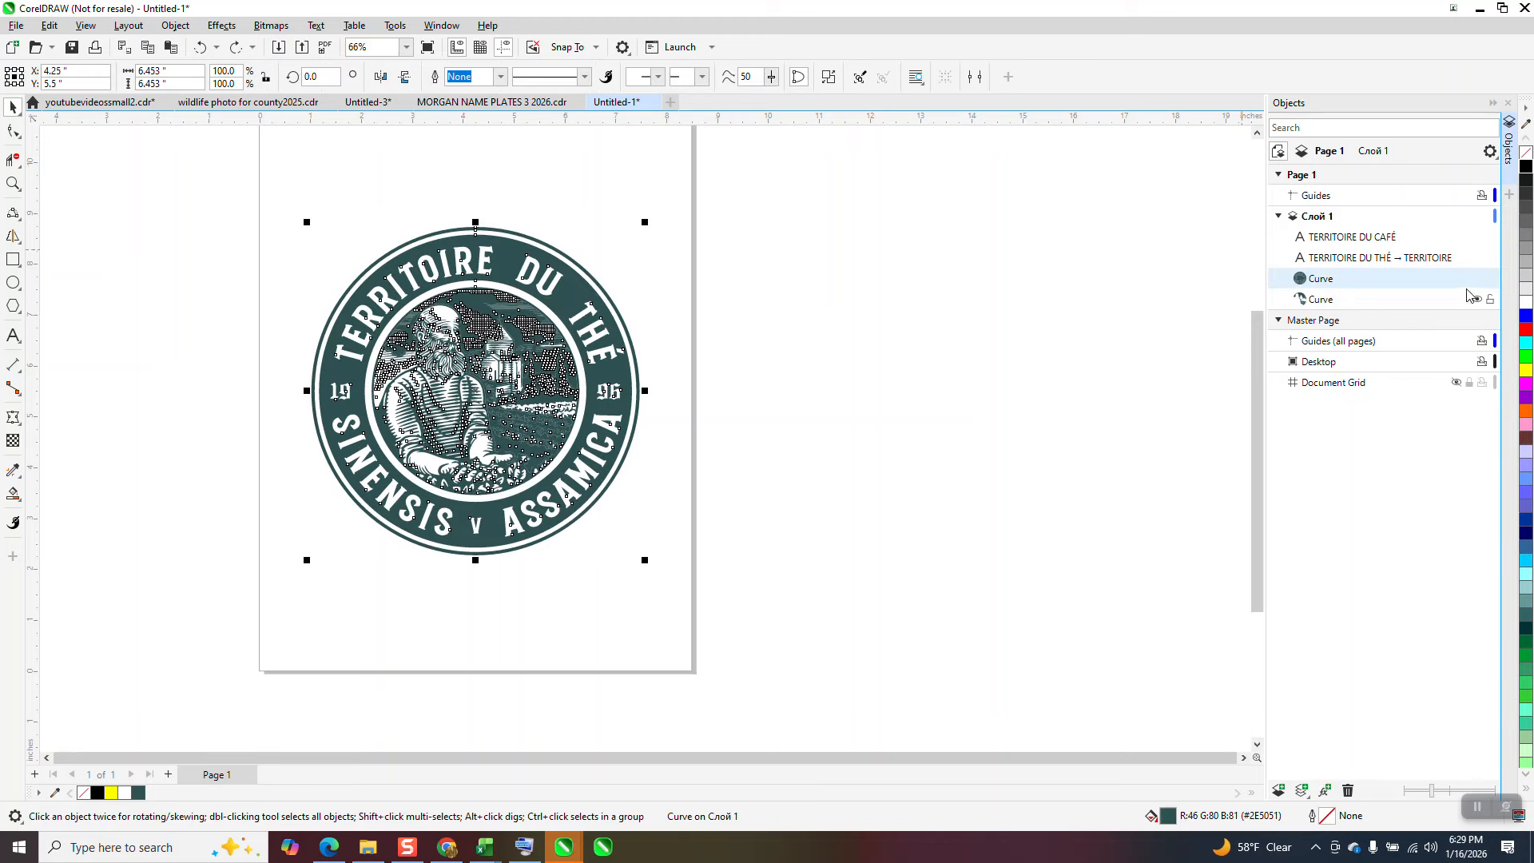
# Step: Collapse the Master Page entry, delete the lower Curve to see what it contributes, and undo the deletion
pyautogui.click(1279, 321)
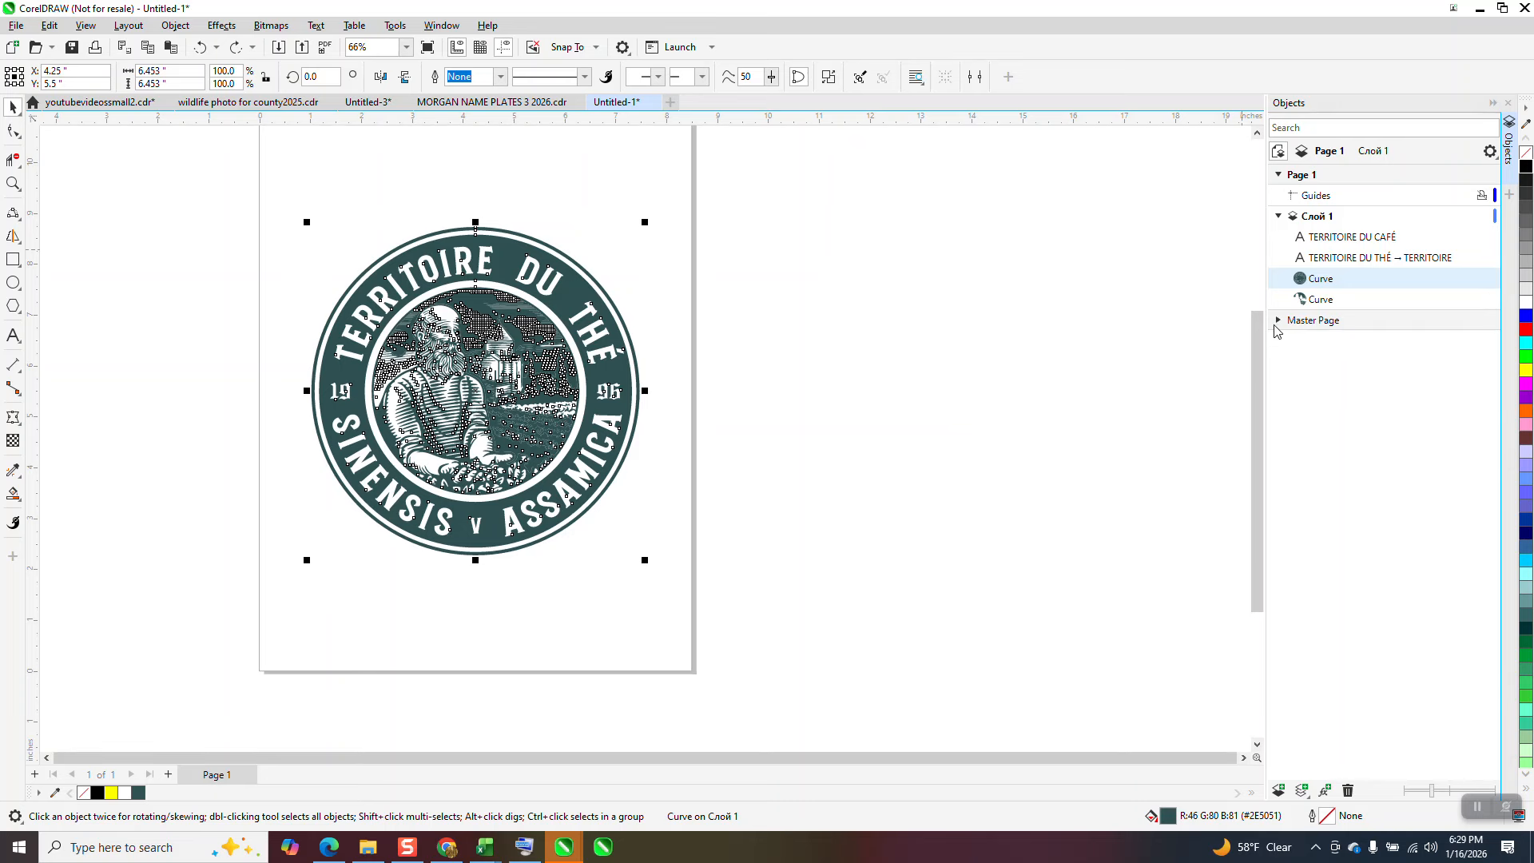
pyautogui.click(1320, 301)
pyautogui.press('Delete')
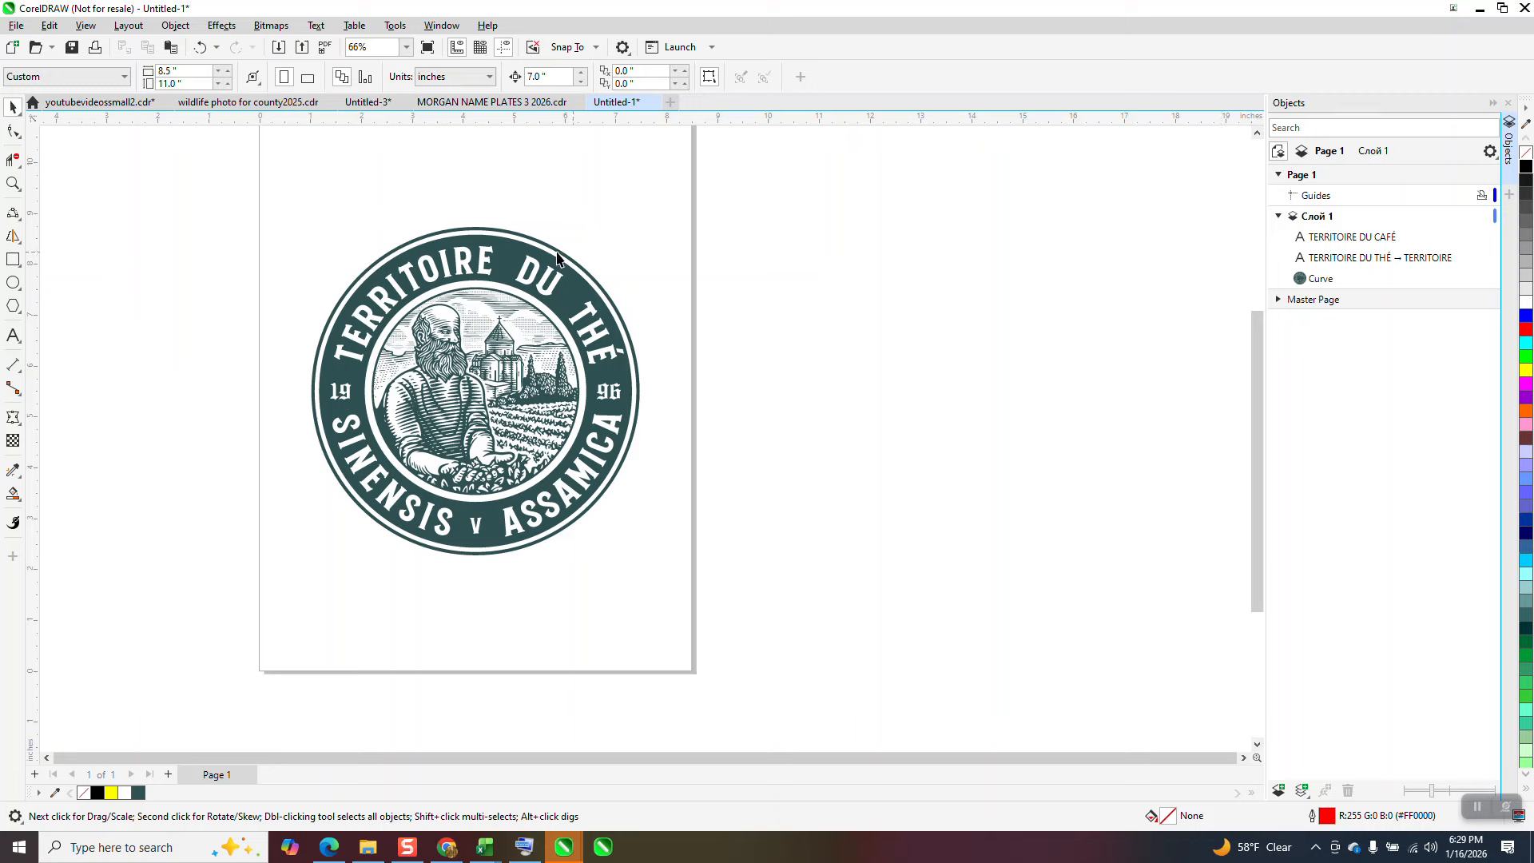
pyautogui.click(199, 47)
# Step: Draw a rectangle about 8.5 by 7.8 inches over the badge logo and fill it yellow
pyautogui.click(21, 263)
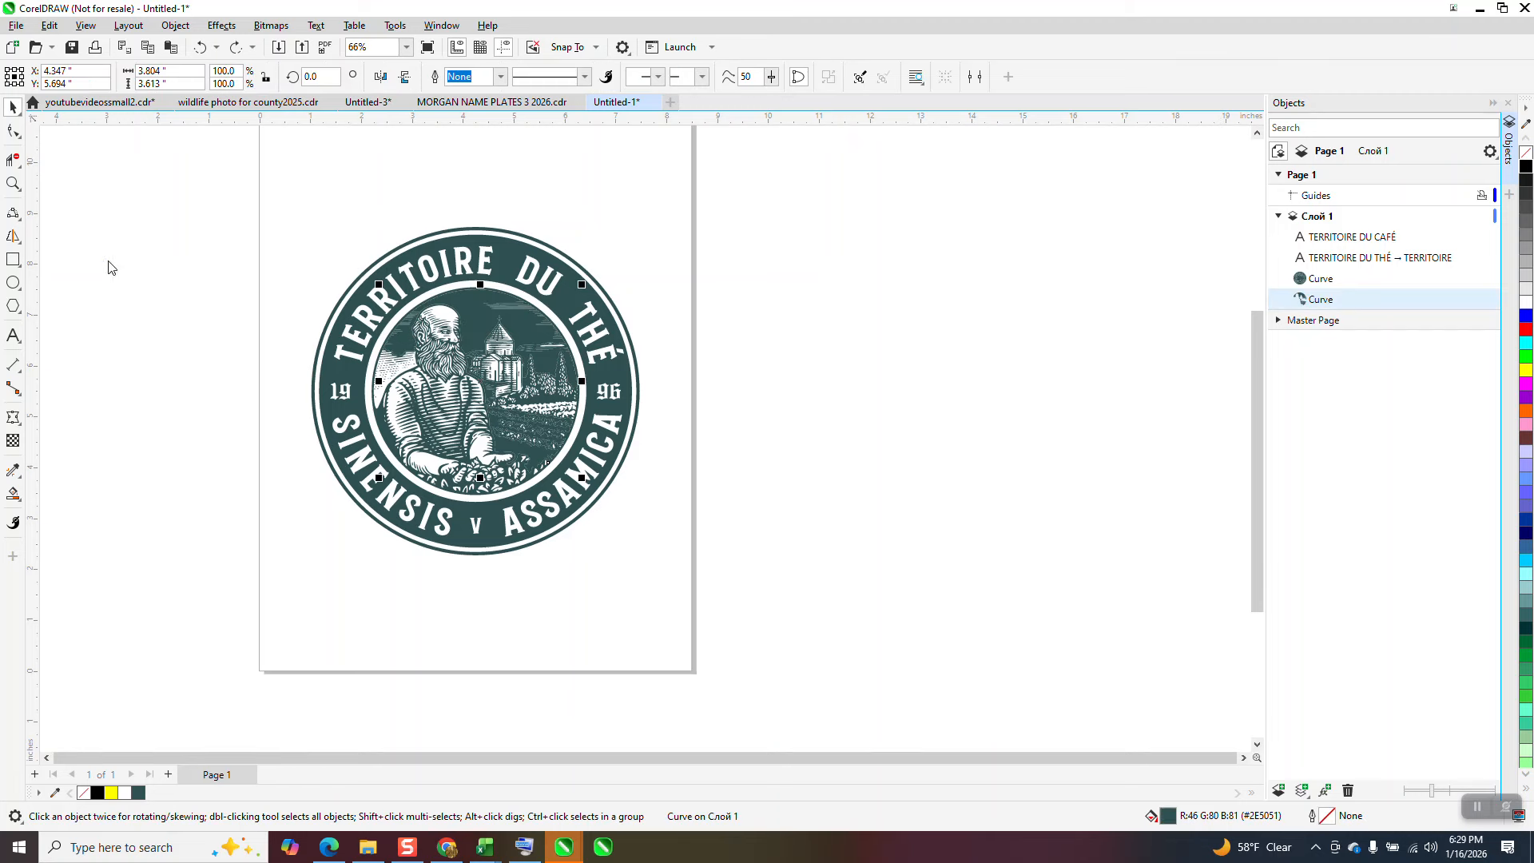
pyautogui.moveTo(267, 216); pyautogui.dragTo(699, 614)
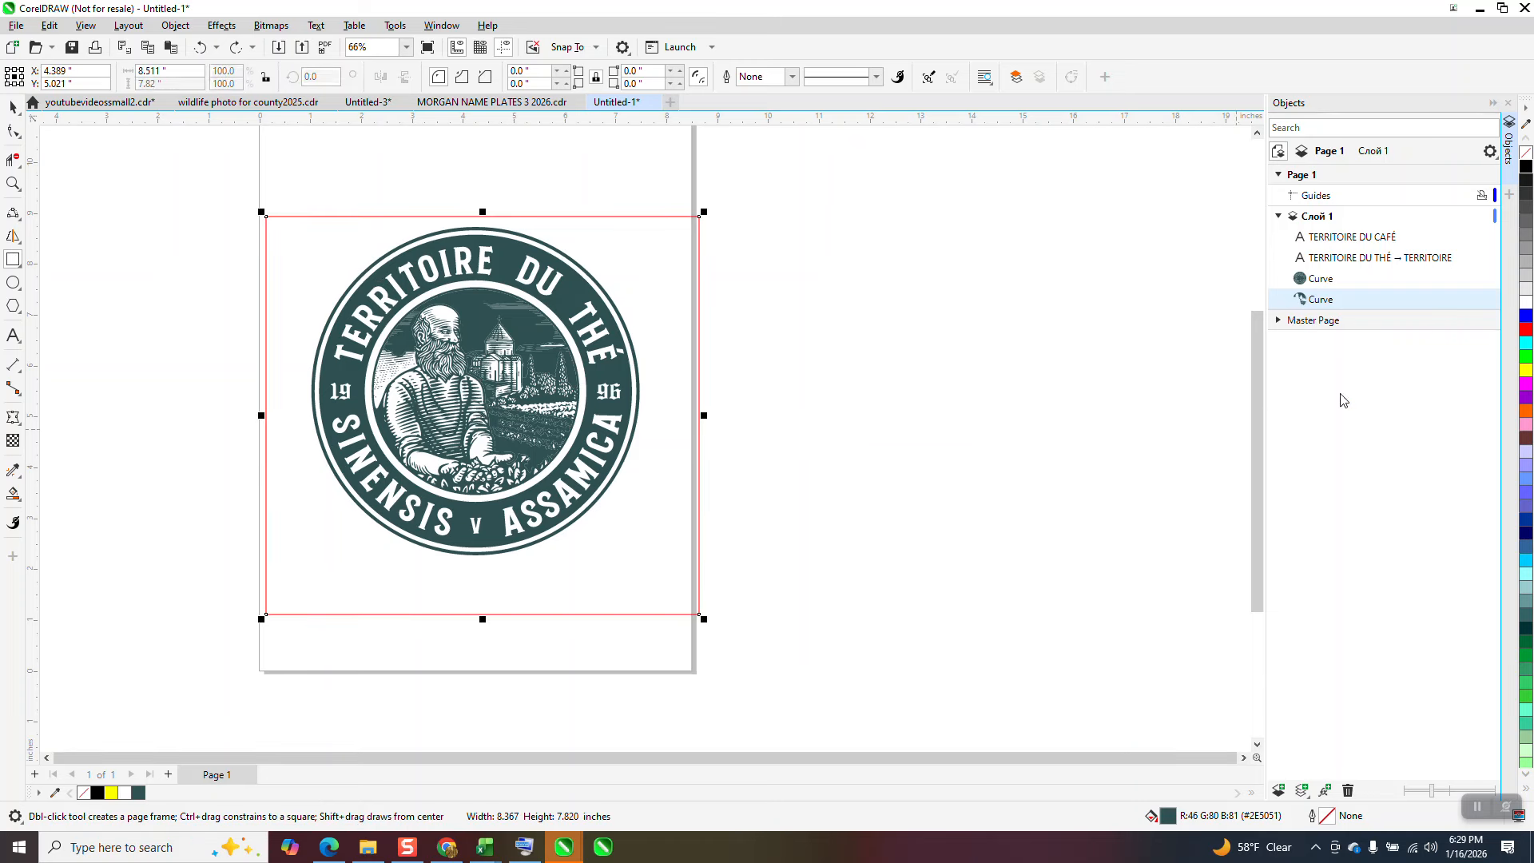
pyautogui.click(1527, 370)
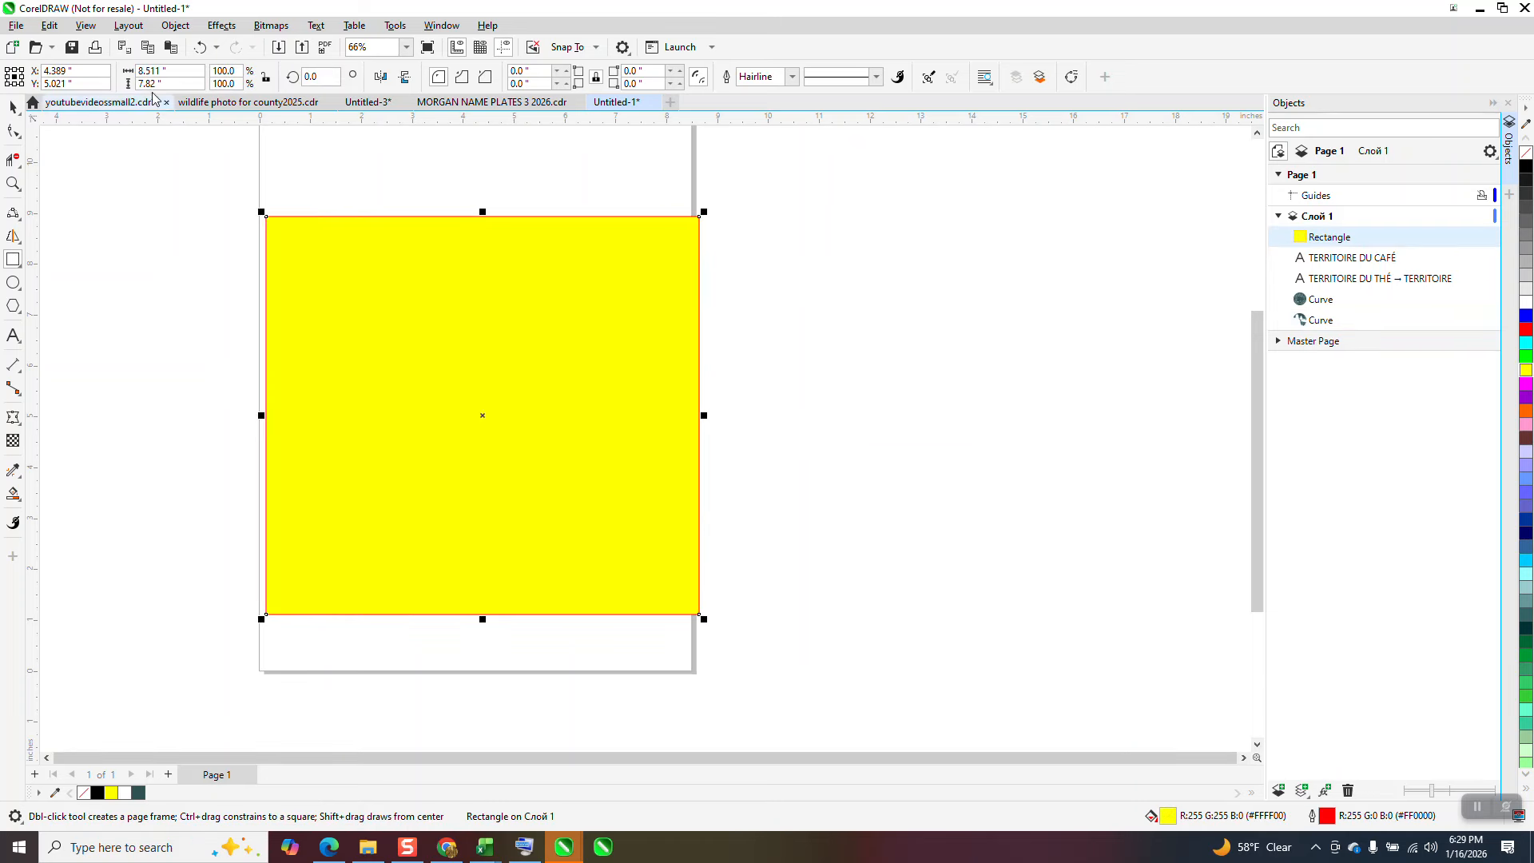
# Step: Send the yellow rectangle to the back, behind both badge curves
pyautogui.click(178, 27)
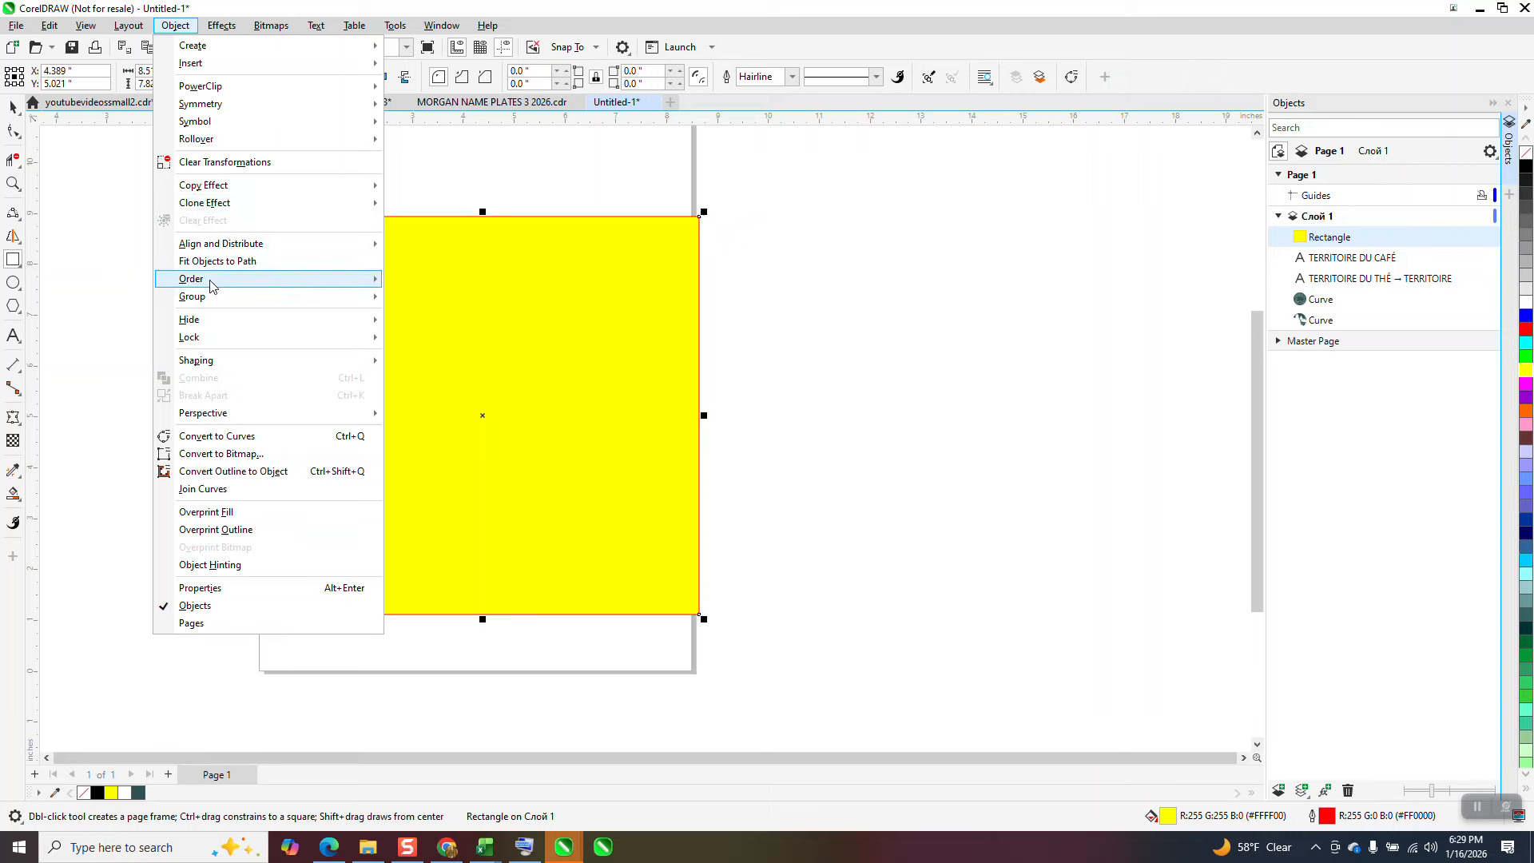
pyautogui.moveTo(239, 280)
pyautogui.click(442, 299)
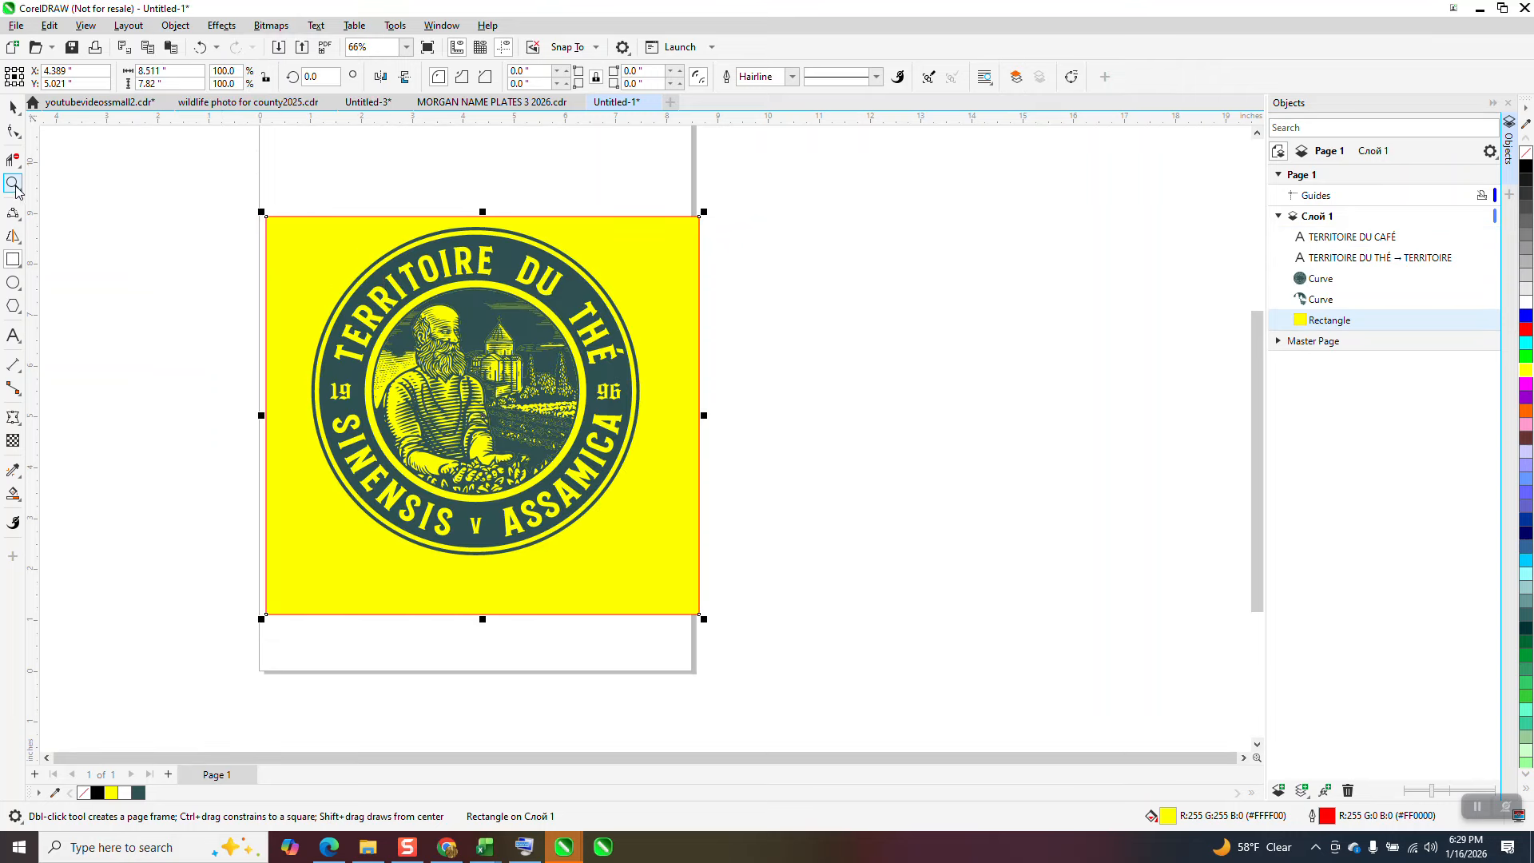
# Step: Examine the bearded man and church artwork against the yellow background
pyautogui.click(13, 183)
pyautogui.moveTo(397, 282); pyautogui.dragTo(536, 378)
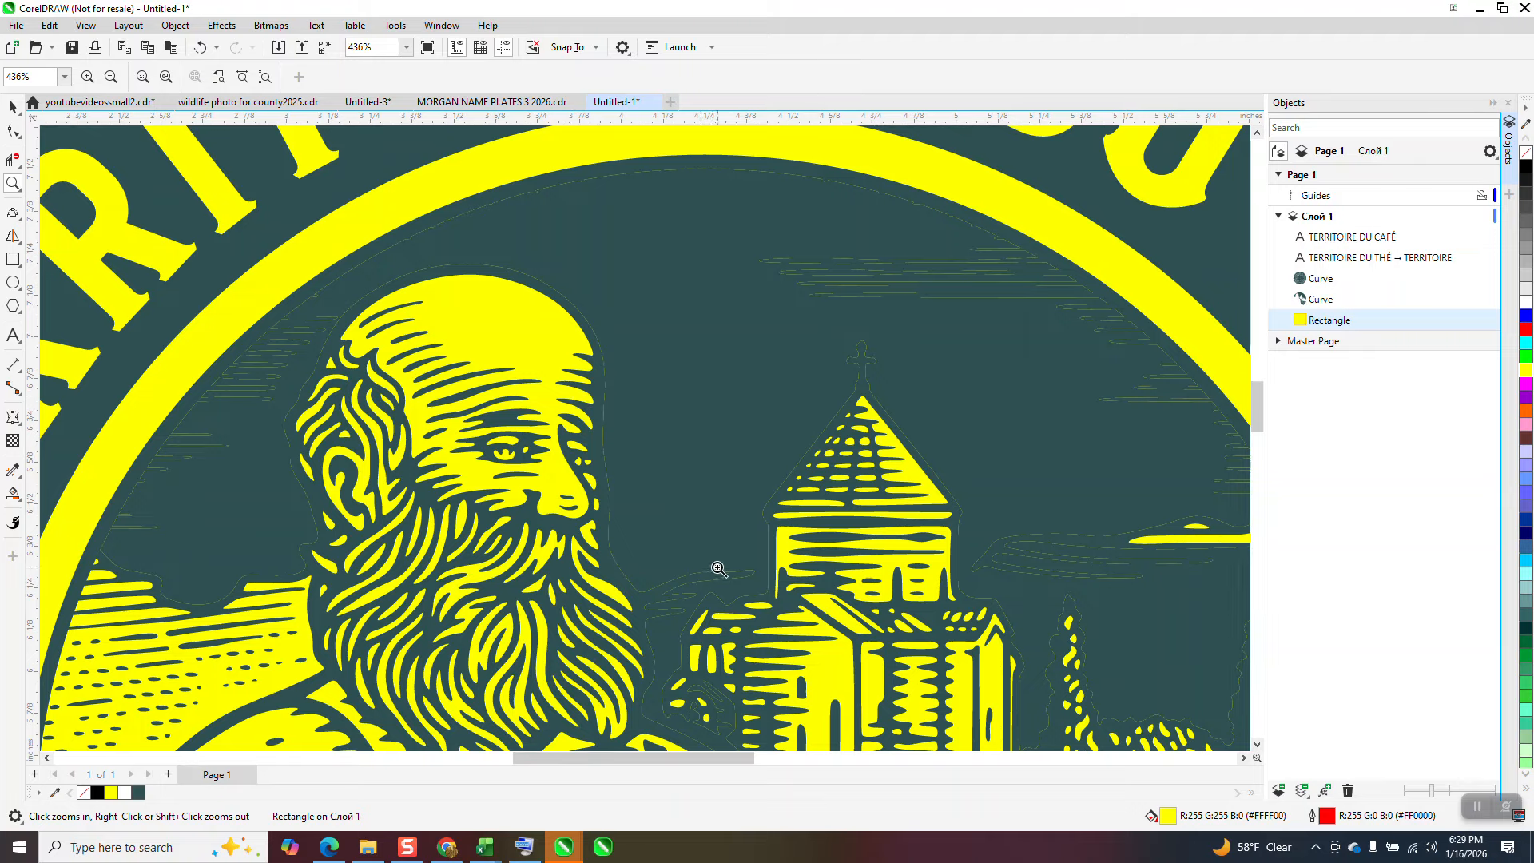
pyautogui.scroll(-3, 705, 525)
pyautogui.scroll(-4, 611, 338)
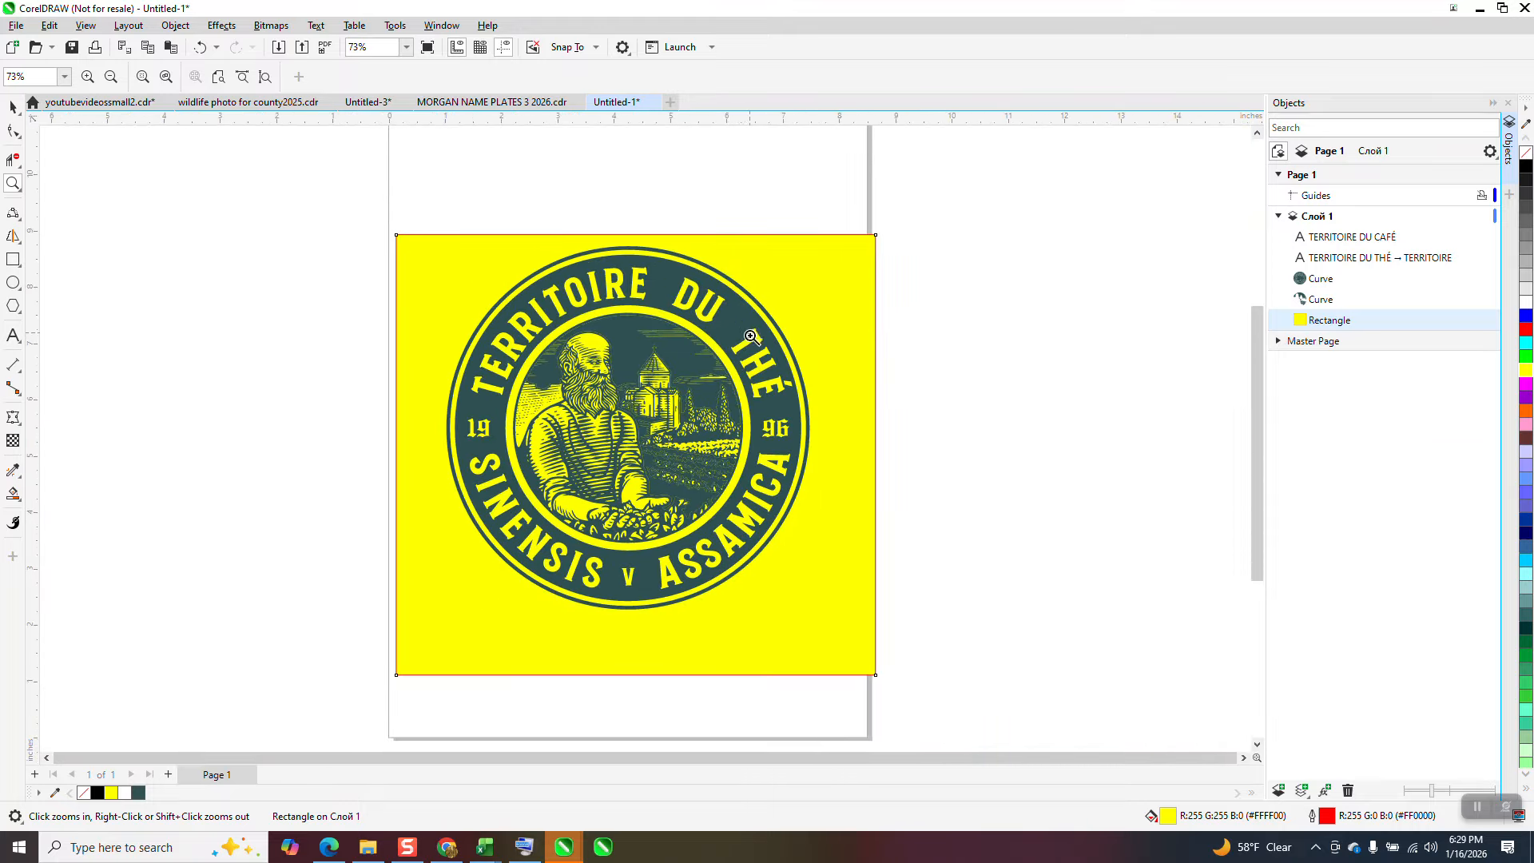
pyautogui.scroll(-2, 664, 347)
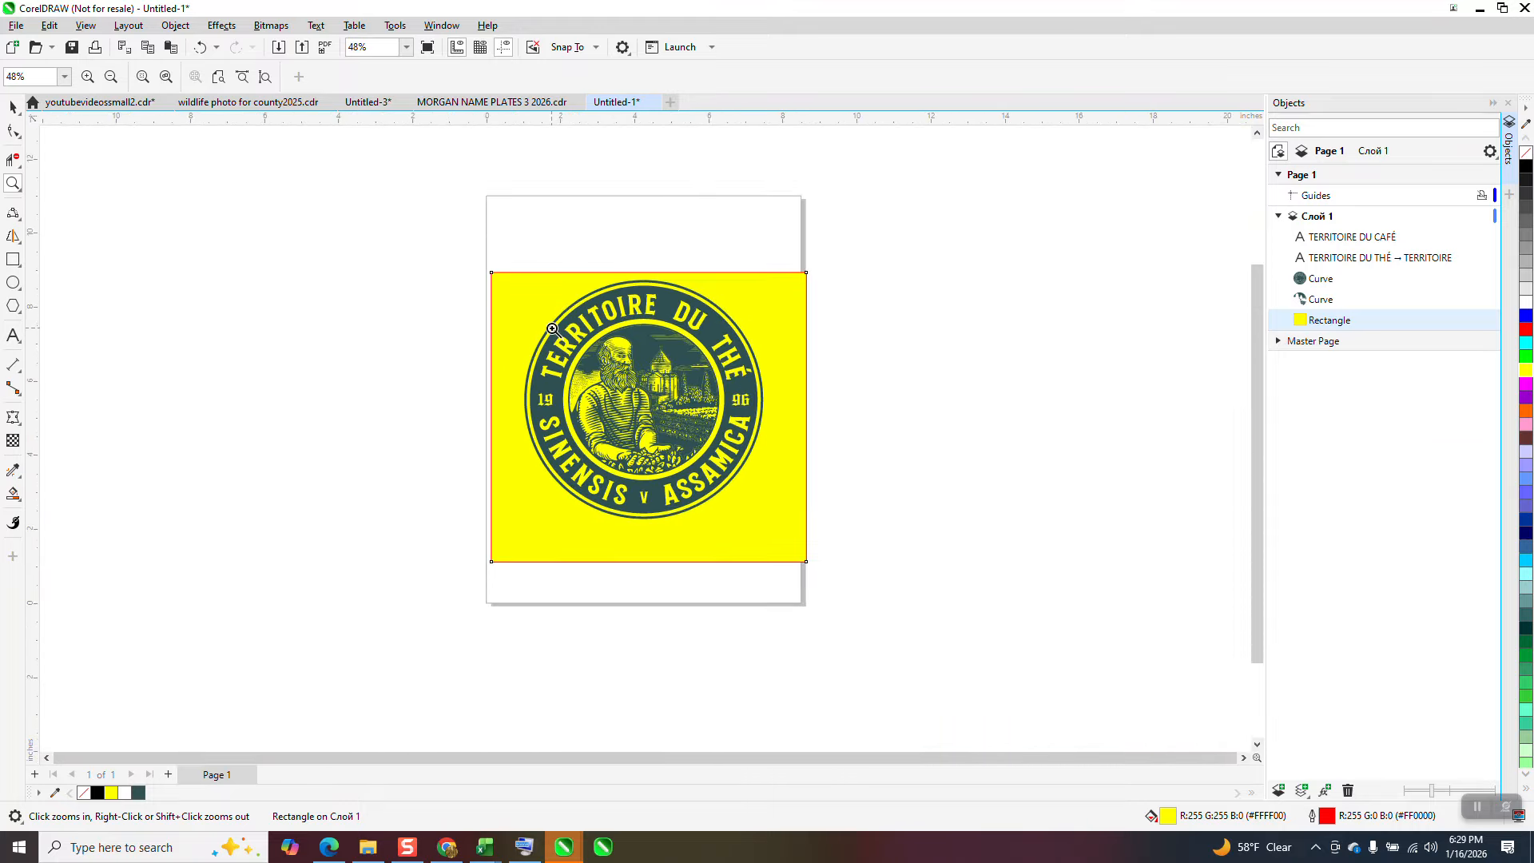
# Step: Close the Objects docker and shift the main badge curve 7 inches to the right, away from the background curve
pyautogui.click(1509, 105)
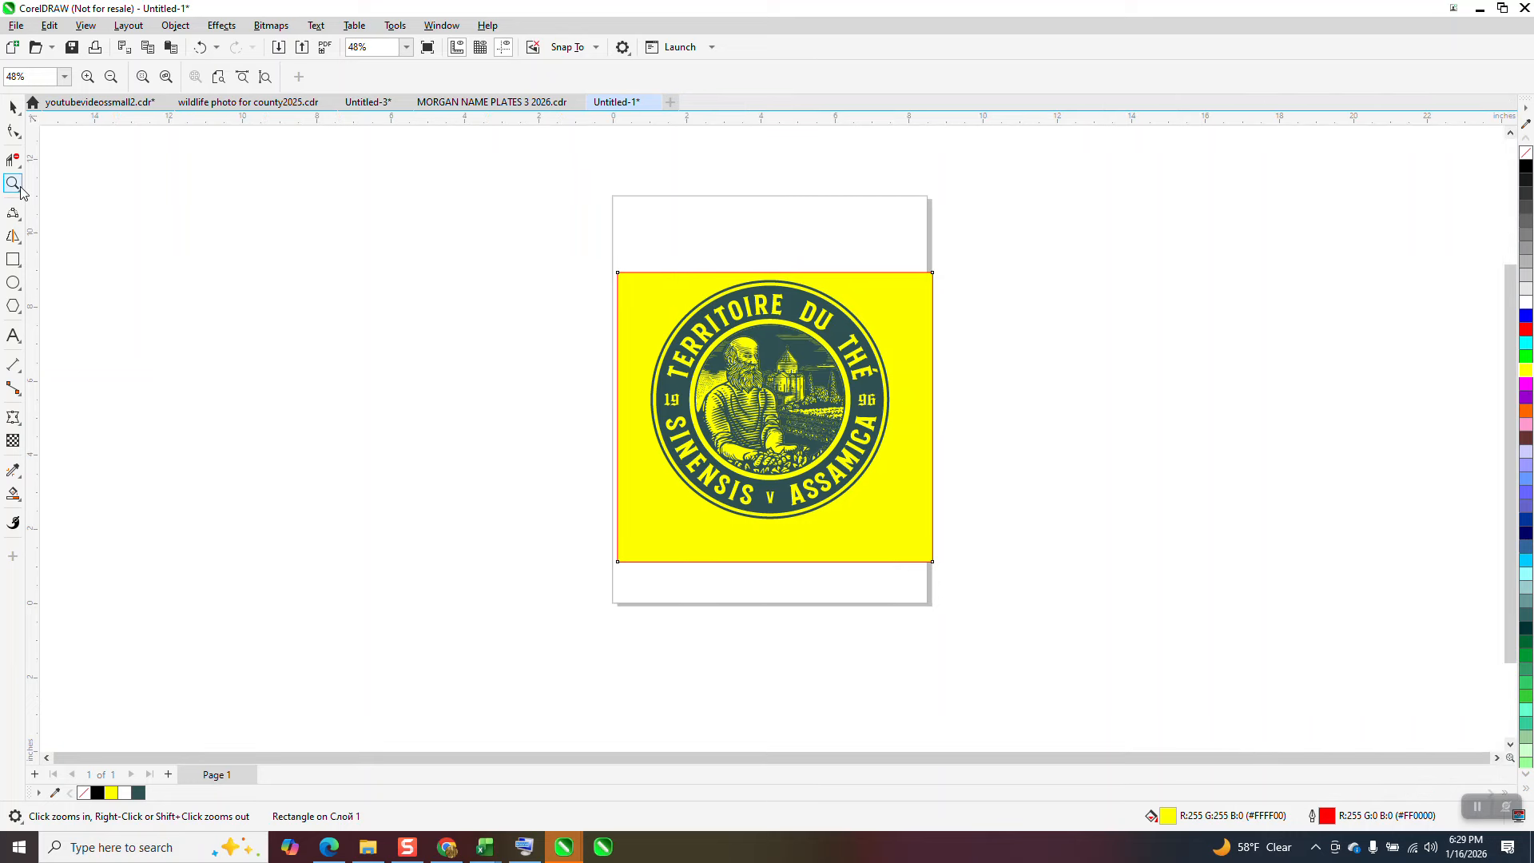
pyautogui.moveTo(561, 259); pyautogui.dragTo(1029, 582)
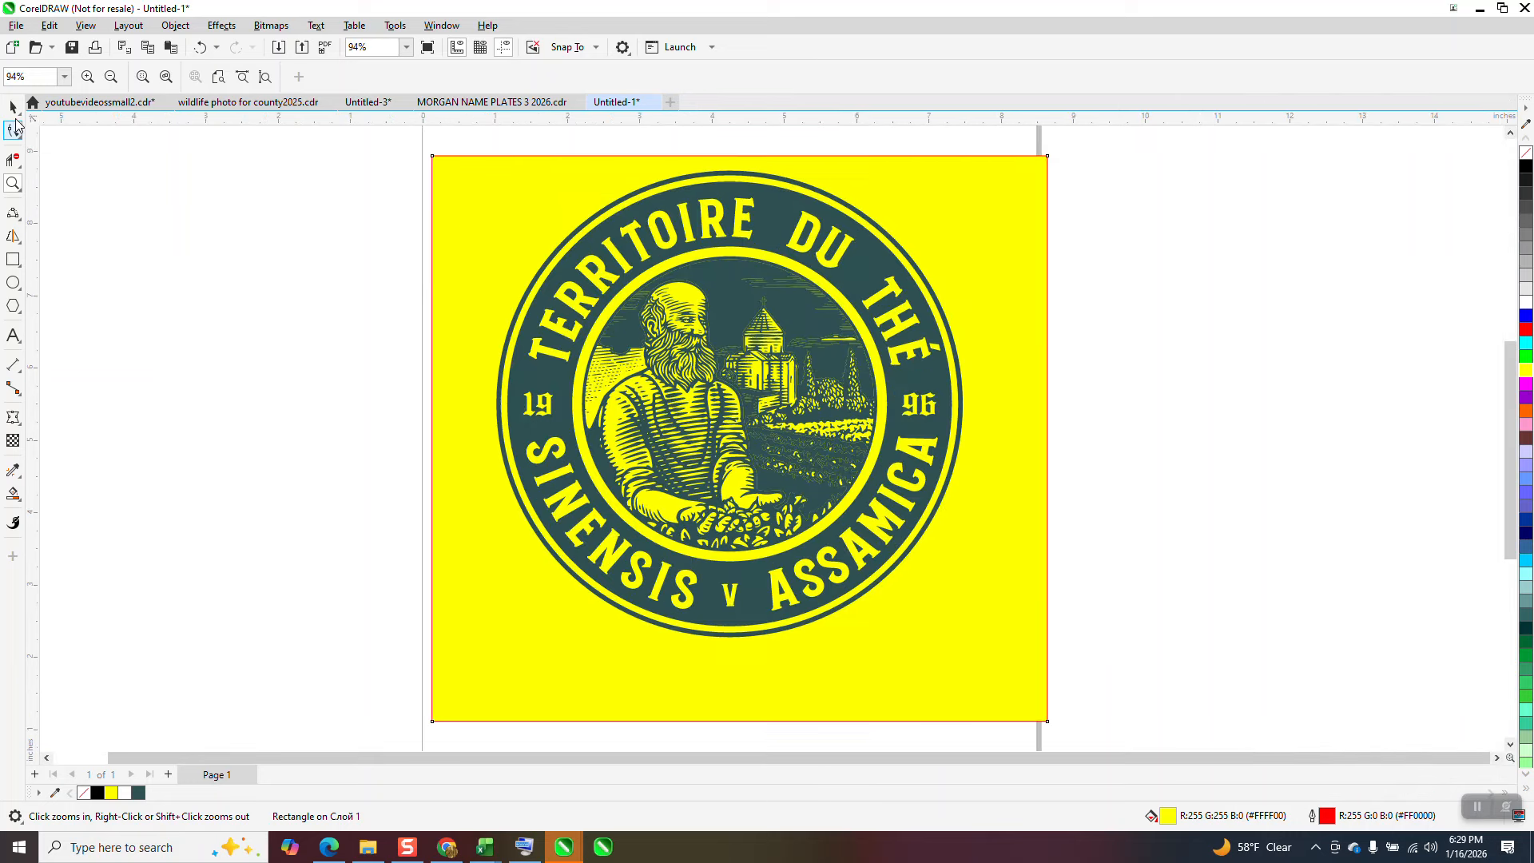
pyautogui.click(12, 107)
pyautogui.click(1127, 208)
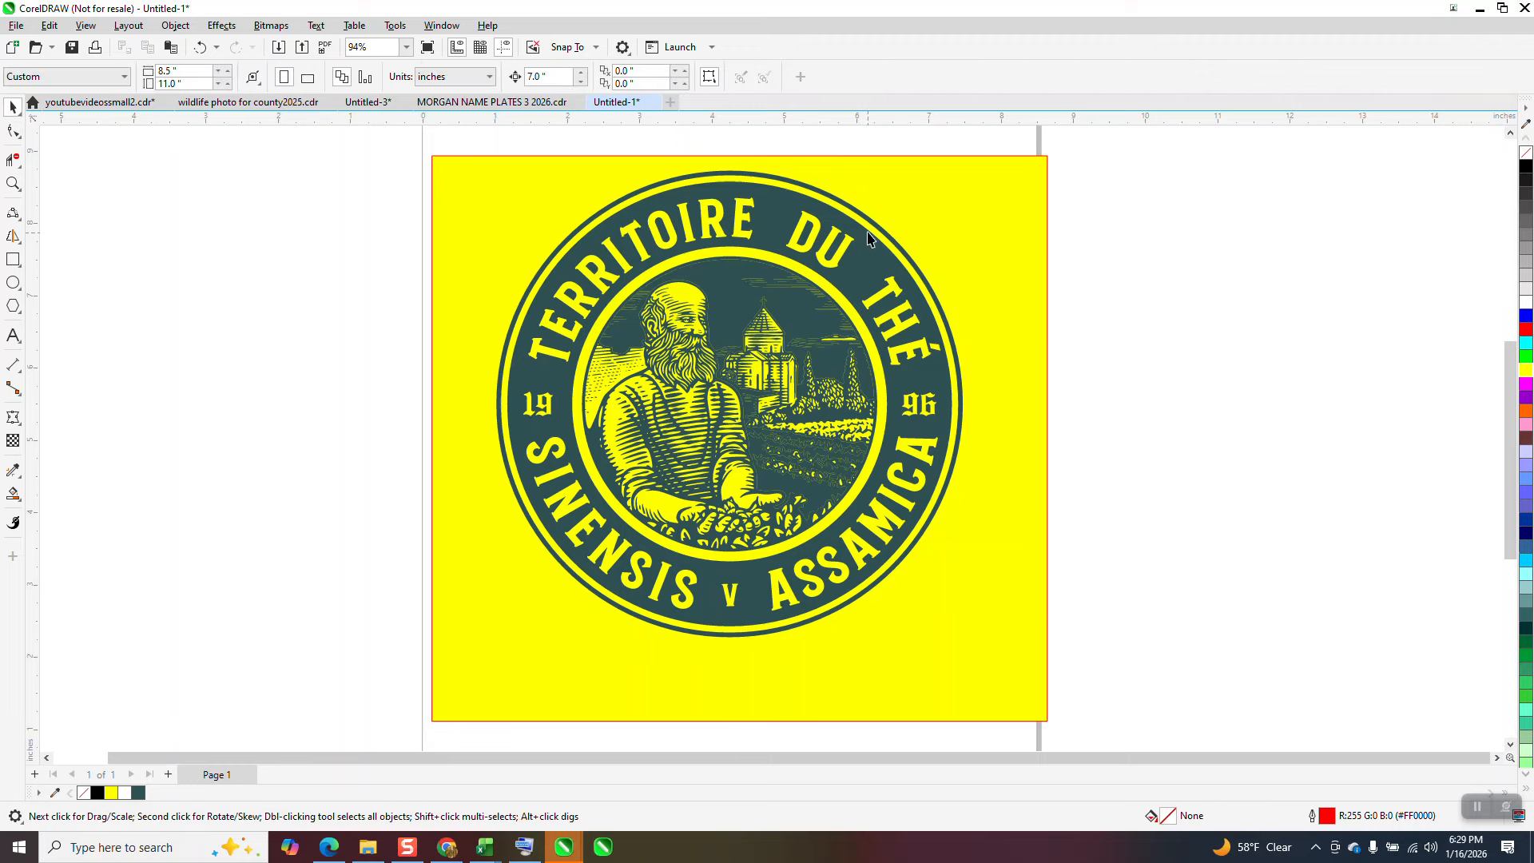
pyautogui.click(882, 232)
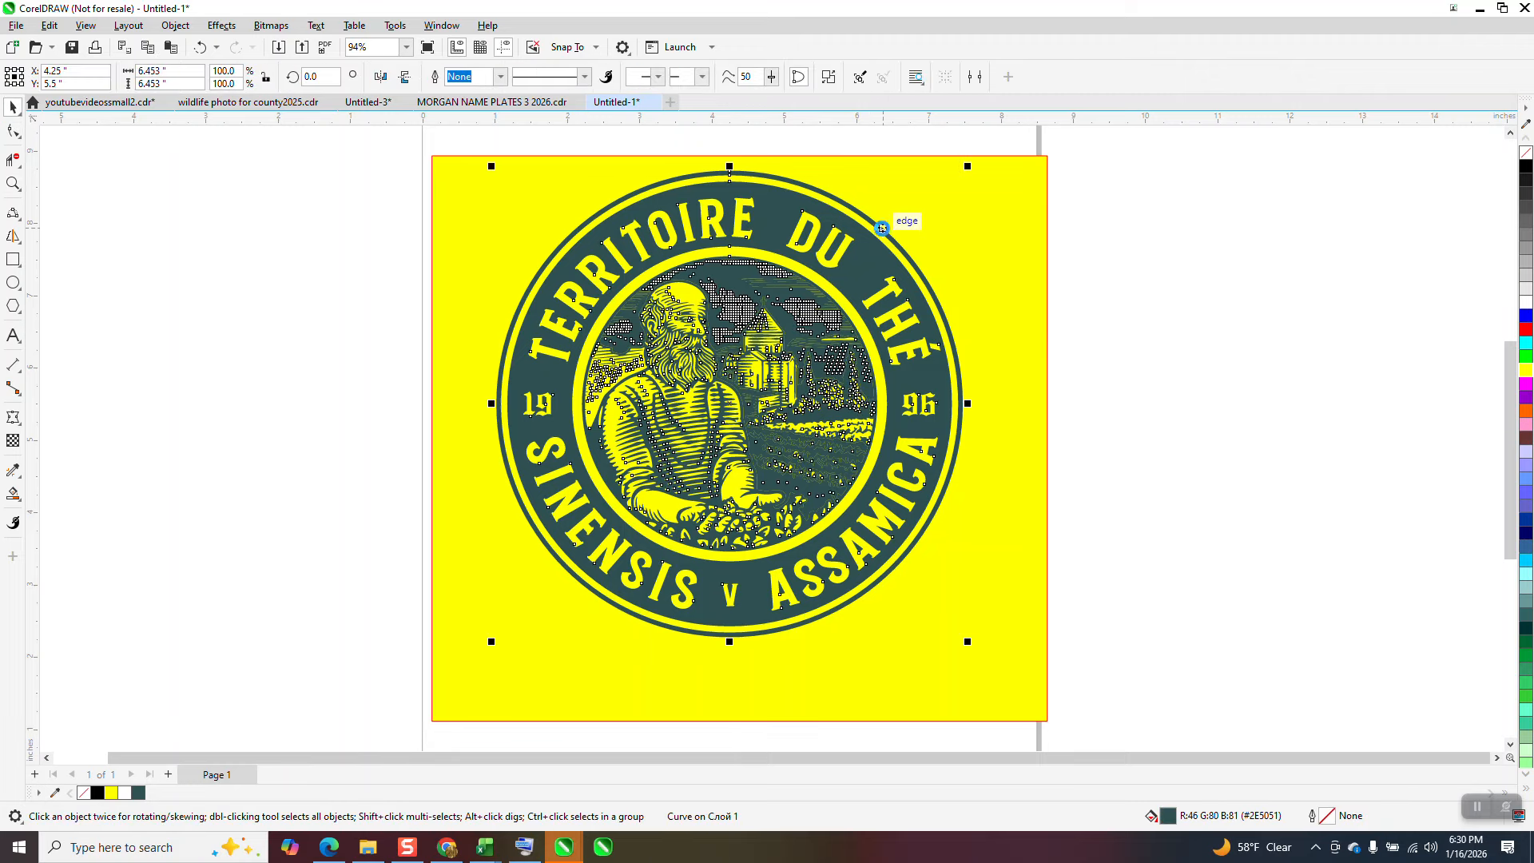
pyautogui.press('Right')
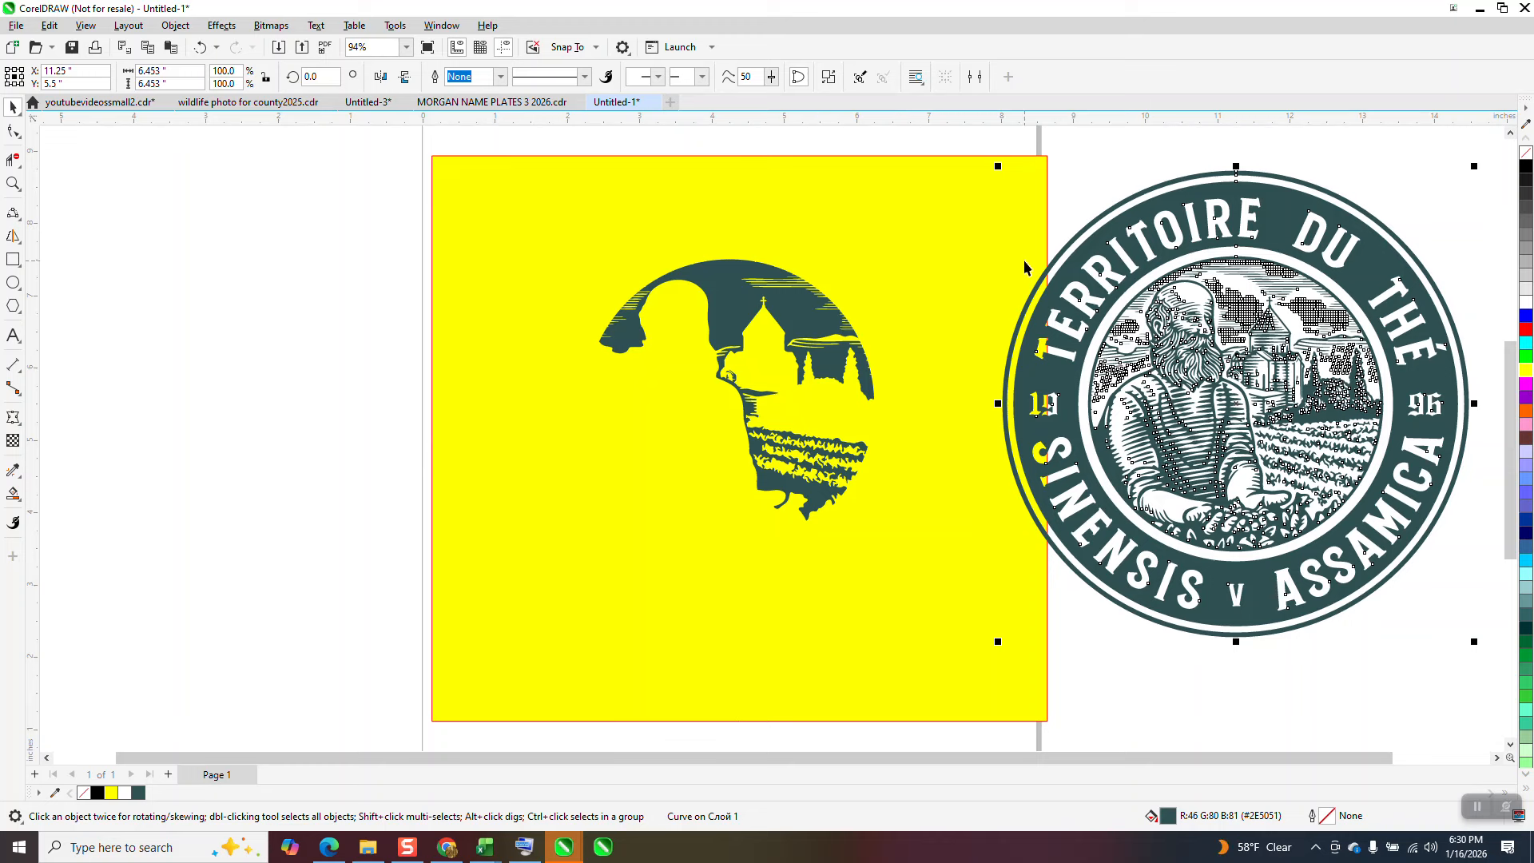
# Step: Move the yellow rectangle behind the shifted badge curve and examine its line work up close
pyautogui.moveTo(1012, 244); pyautogui.dragTo(1333, 184)
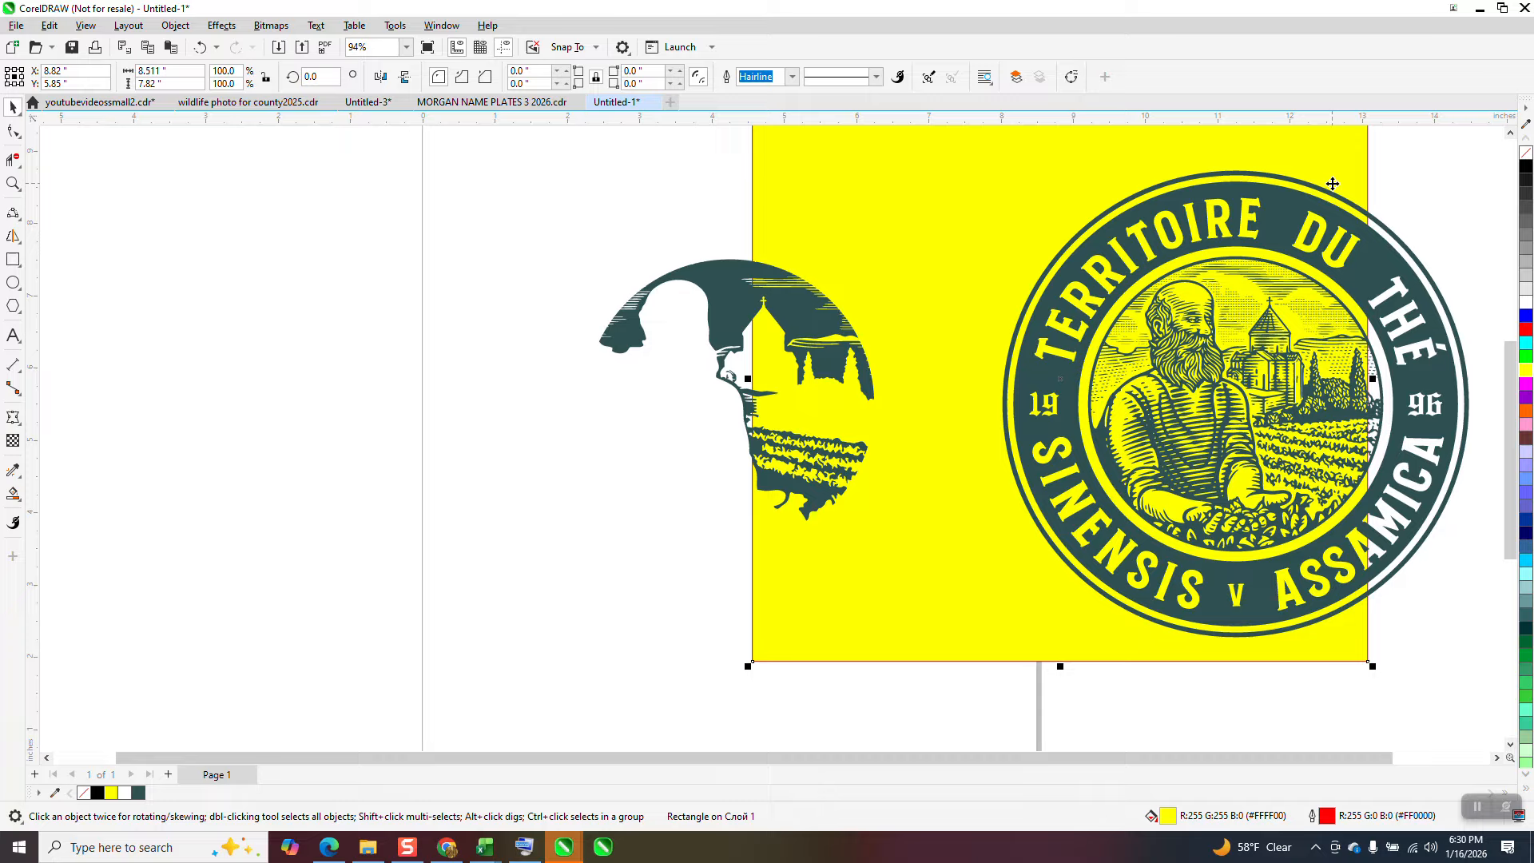
pyautogui.click(13, 183)
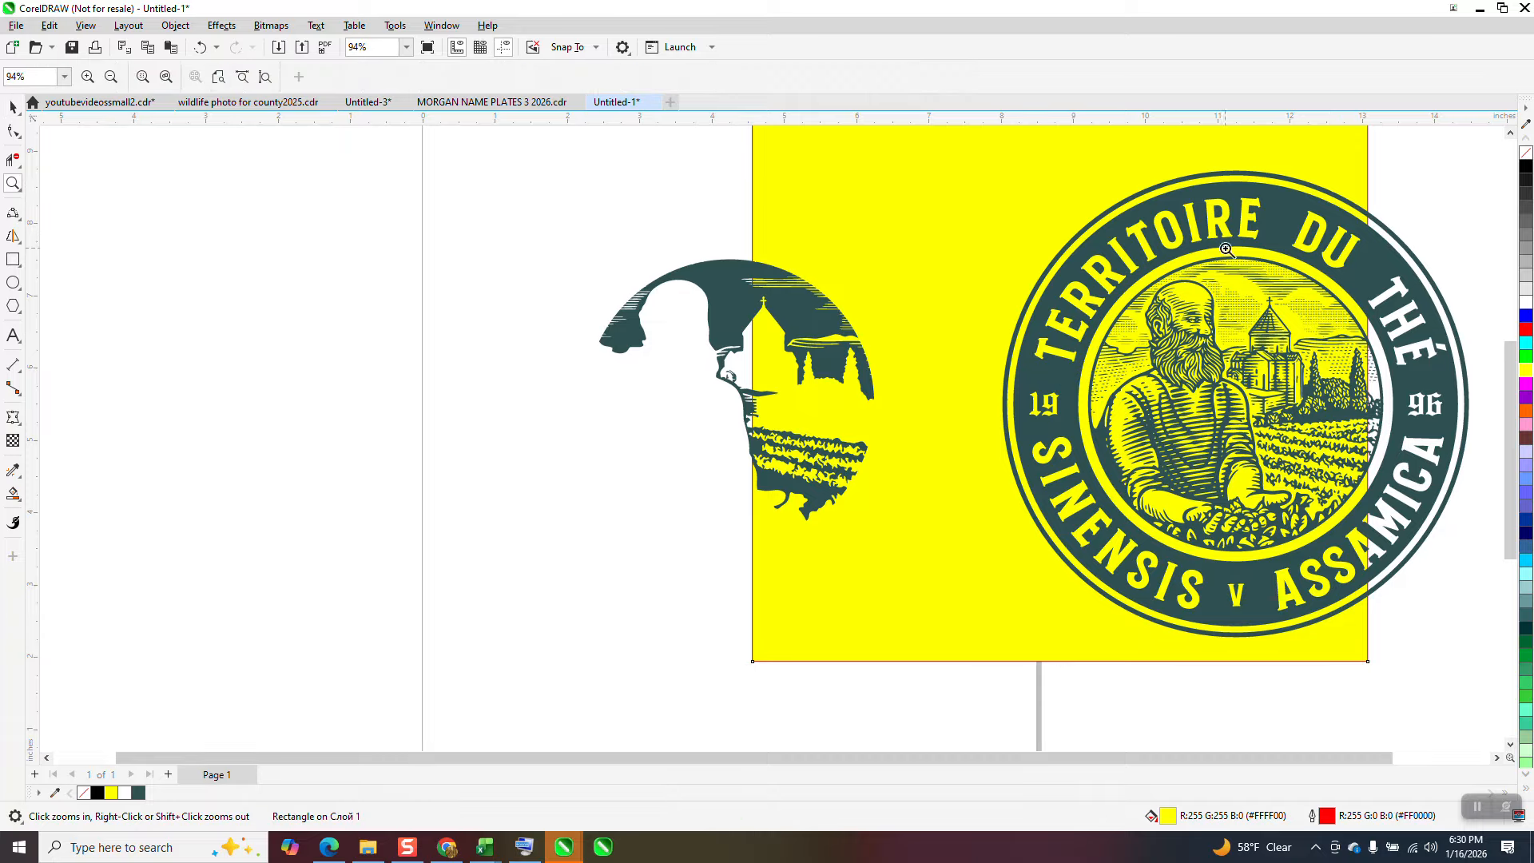
pyautogui.moveTo(1179, 269); pyautogui.dragTo(1251, 354)
pyautogui.scroll(-5, 1229, 349)
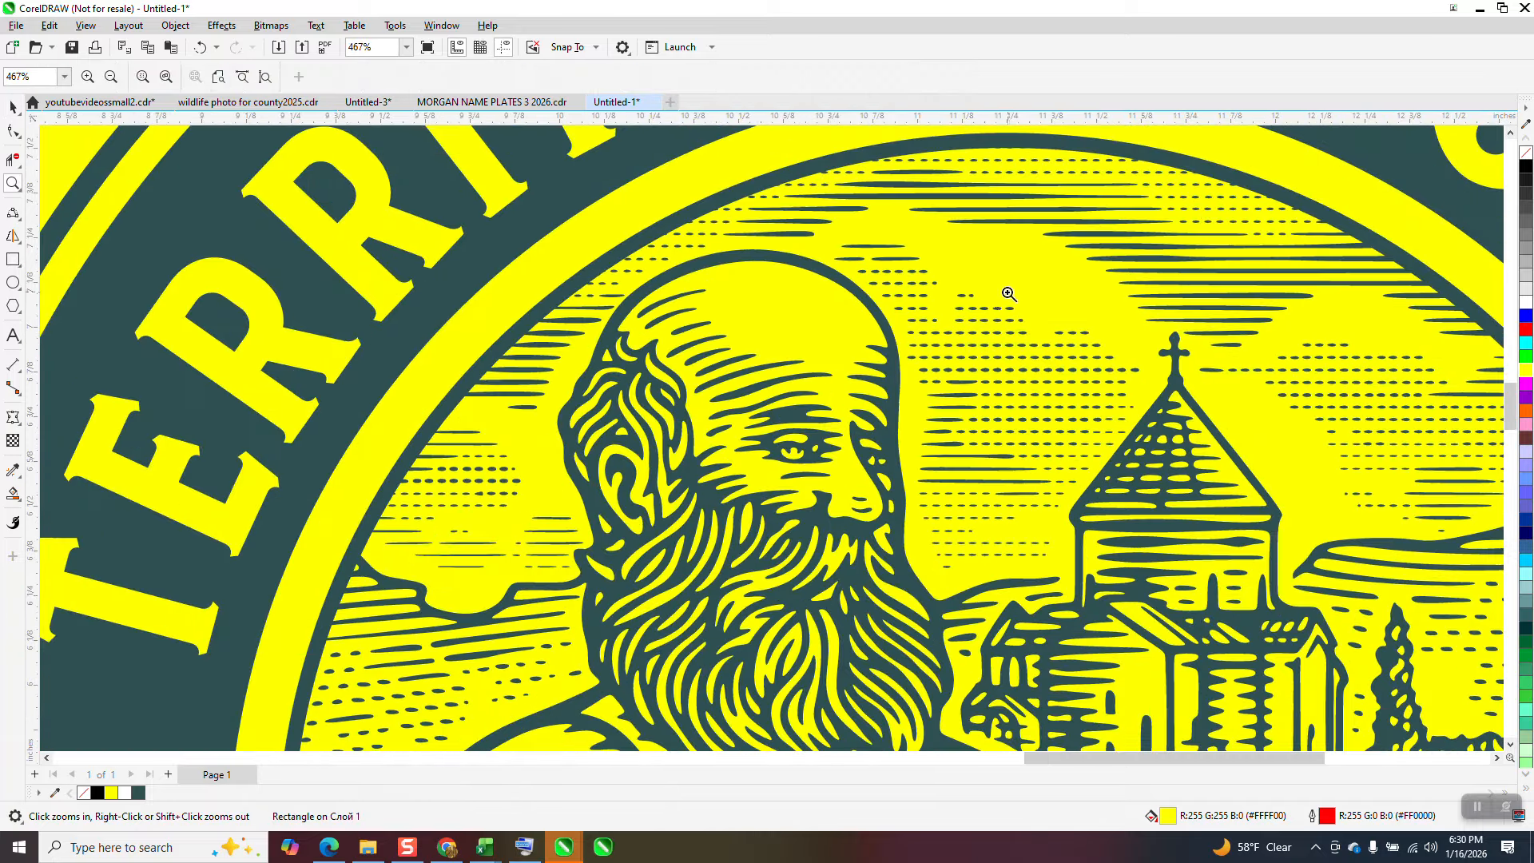
pyautogui.scroll(-1, 976, 307)
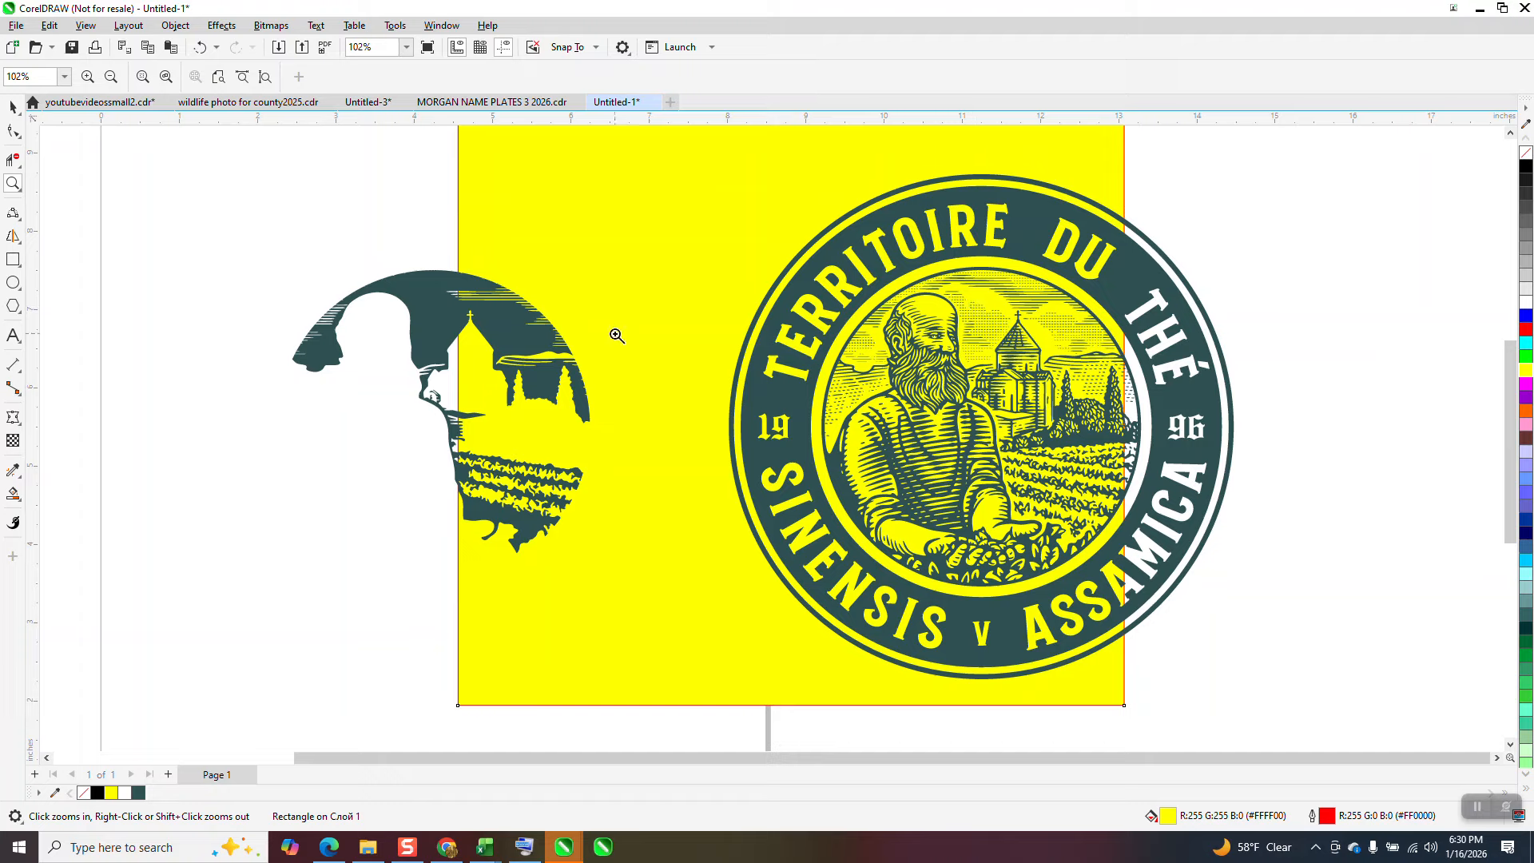
# Step: Center the main badge curve on the page
pyautogui.click(12, 107)
pyautogui.click(780, 276)
pyautogui.press('p')
pyautogui.scroll(-2, 788, 292)
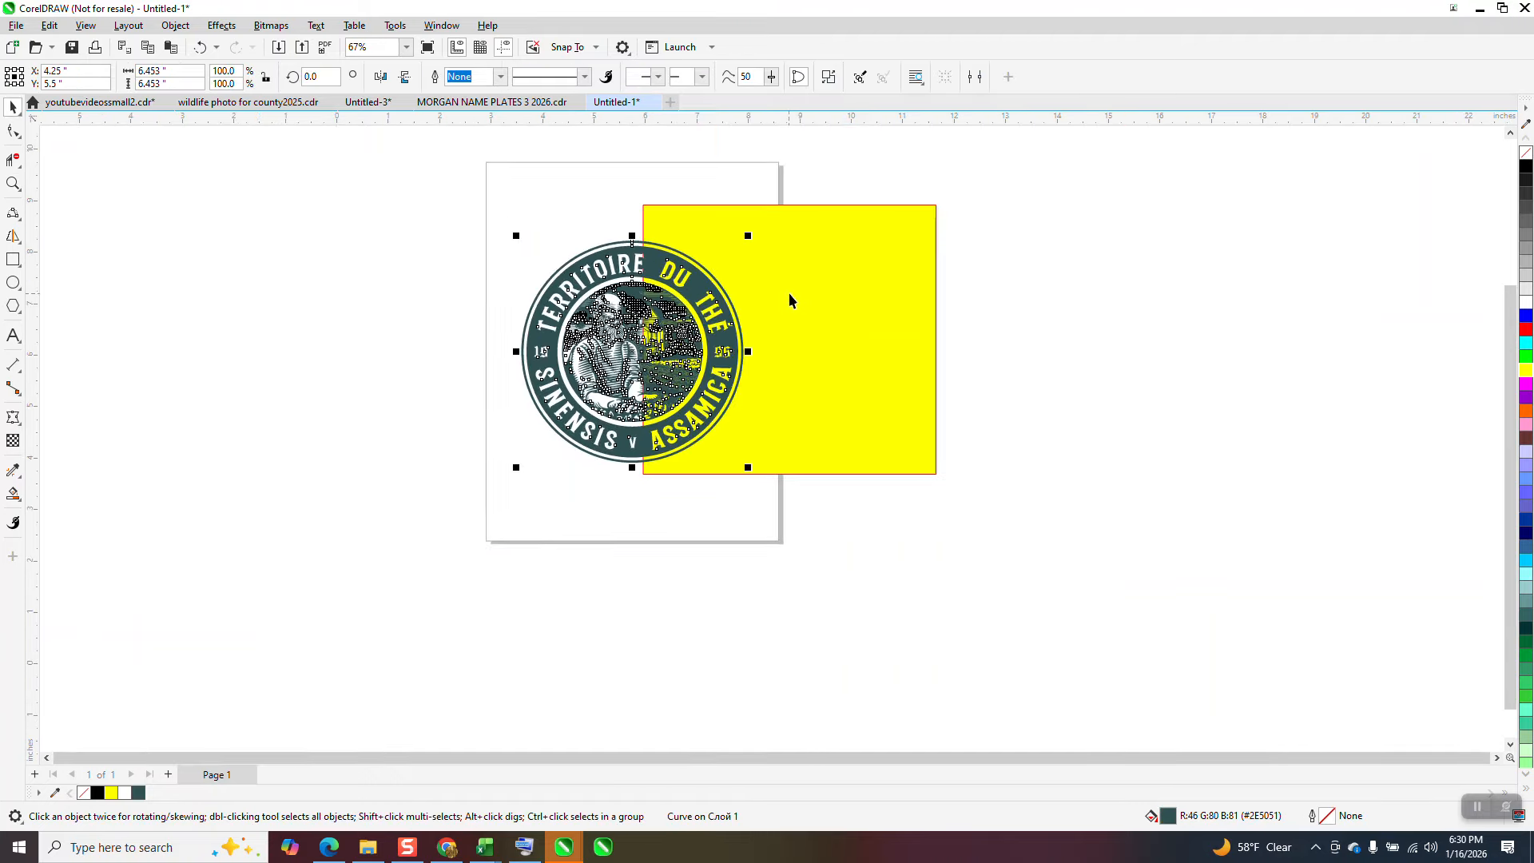
# Step: Stretch the yellow rectangle downward to about 15.1 inches tall and out to the left so it lies behind the whole badge
pyautogui.click(789, 297)
pyautogui.moveTo(788, 478); pyautogui.dragTo(793, 728)
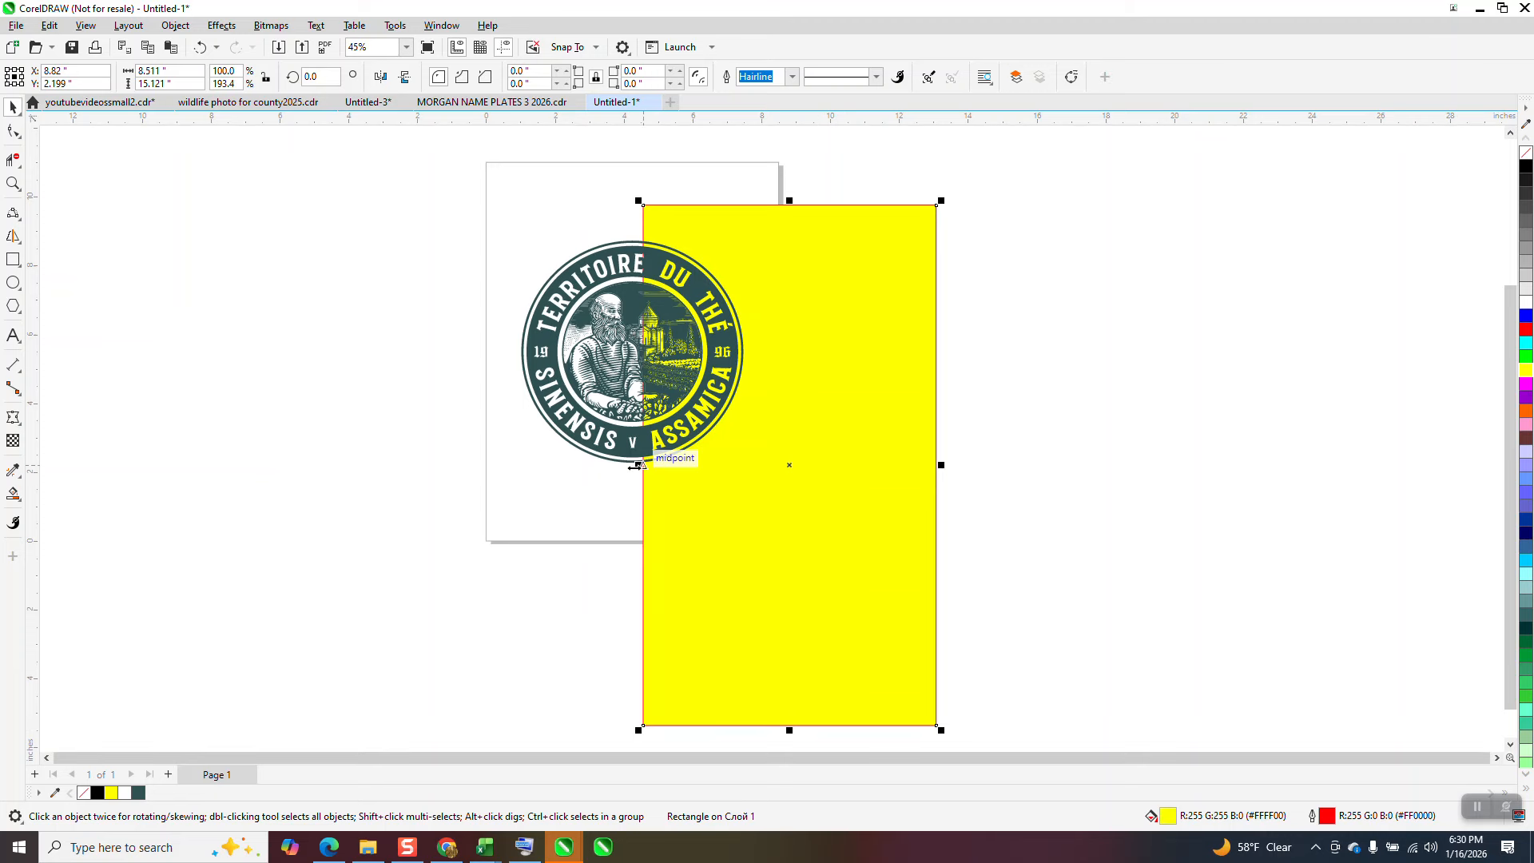
pyautogui.moveTo(638, 465); pyautogui.dragTo(405, 465)
pyautogui.moveTo(501, 182); pyautogui.dragTo(811, 495)
pyautogui.click(359, 152)
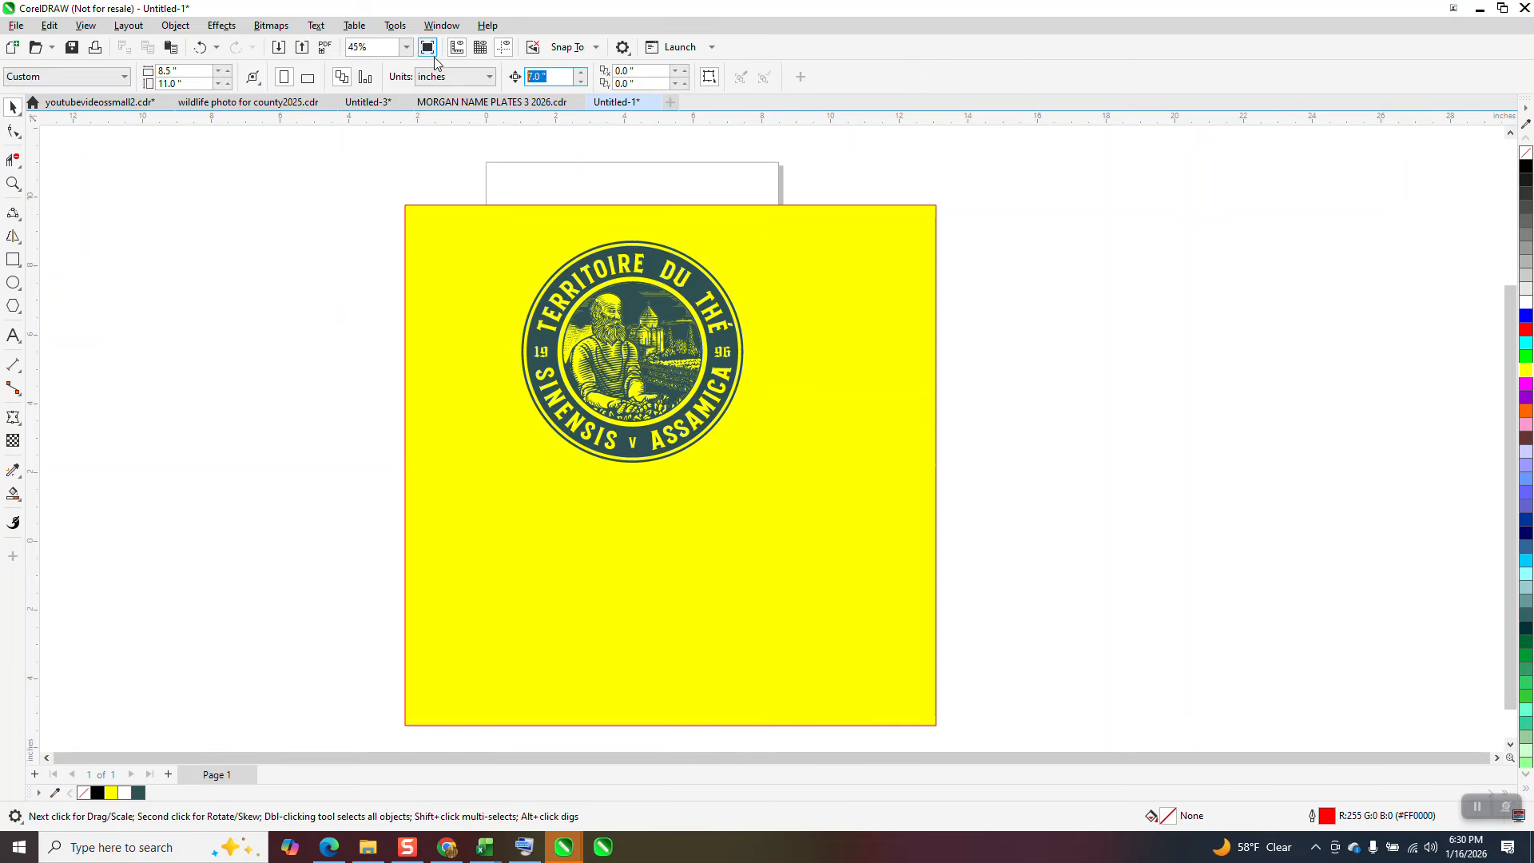
# Step: Widen the yellow rectangle rightward to about 18.8 inches and shift the main badge curve 8 inches to the right across it
pyautogui.write('8')
pyautogui.press('Return')
pyautogui.click(927, 353)
pyautogui.moveTo(940, 466); pyautogui.dragTo(1056, 465)
pyautogui.click(937, 467)
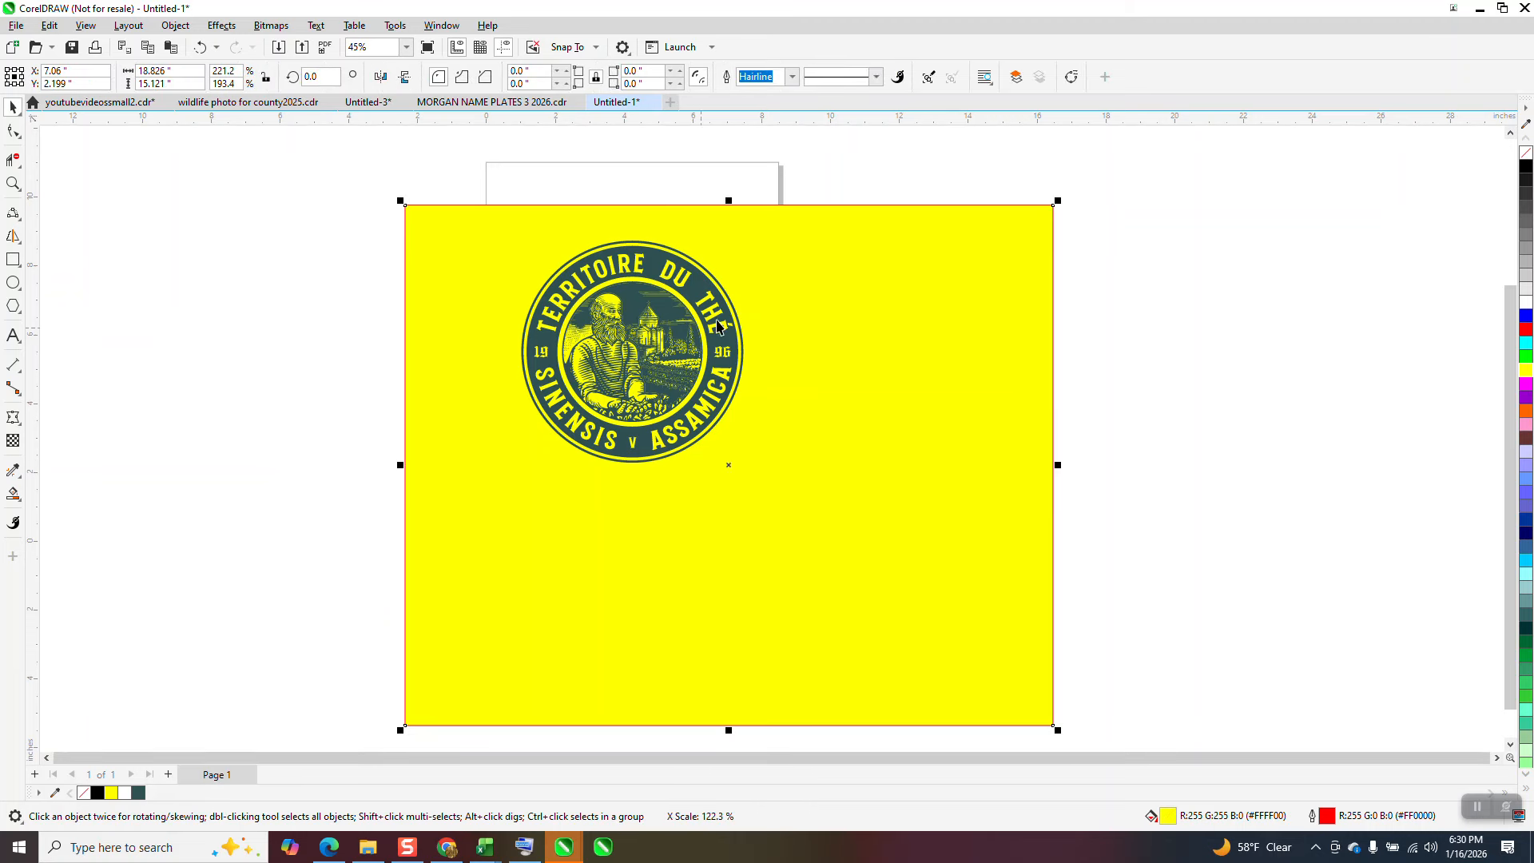
pyautogui.click(719, 326)
pyautogui.press('Right')
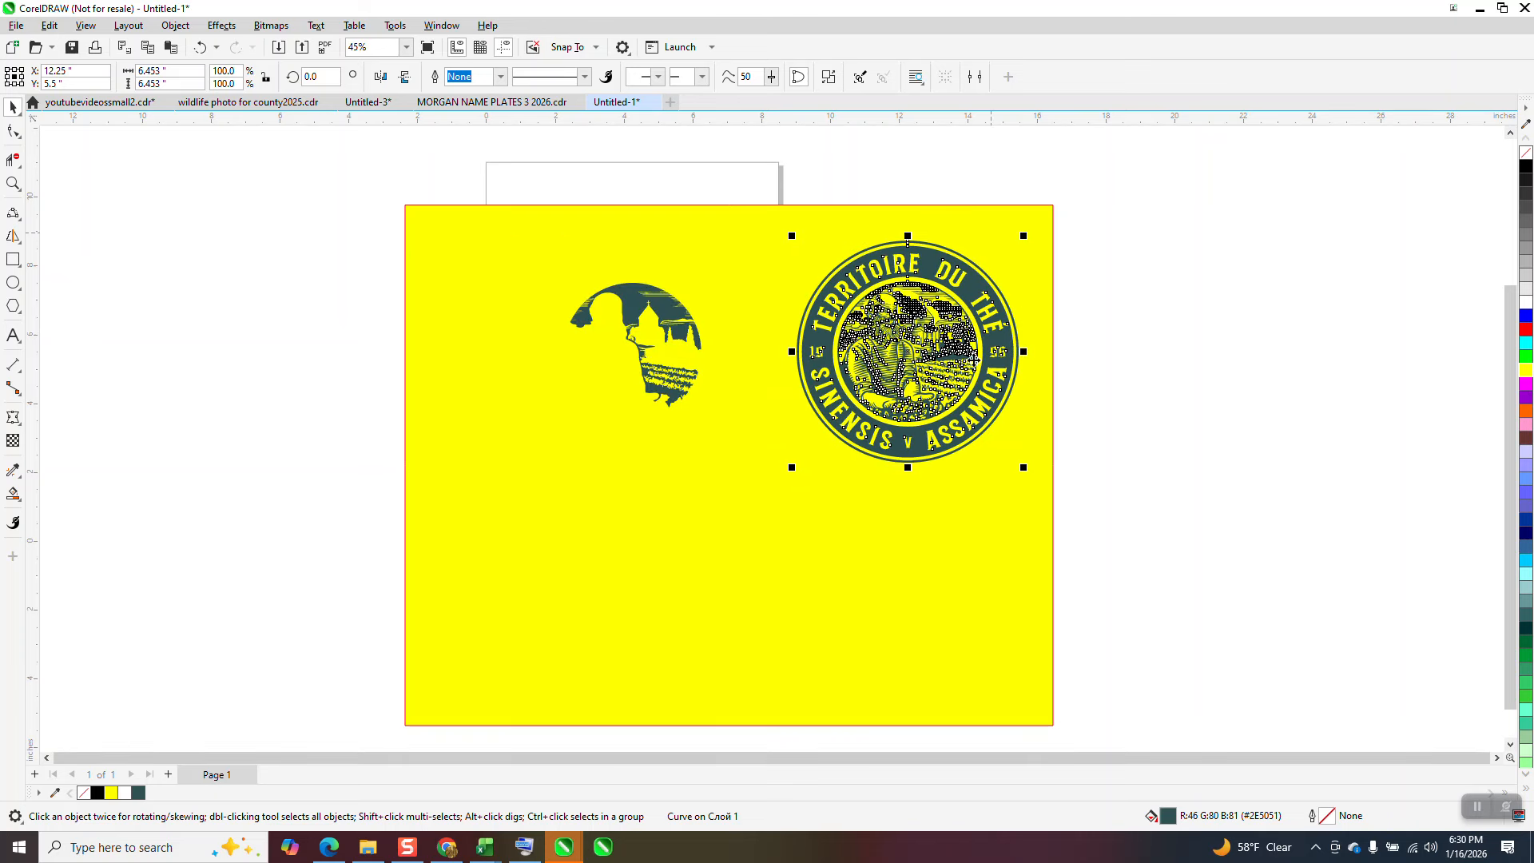
# Step: Try to break the main badge curve apart into separate objects
pyautogui.click(176, 25)
pyautogui.click(254, 402)
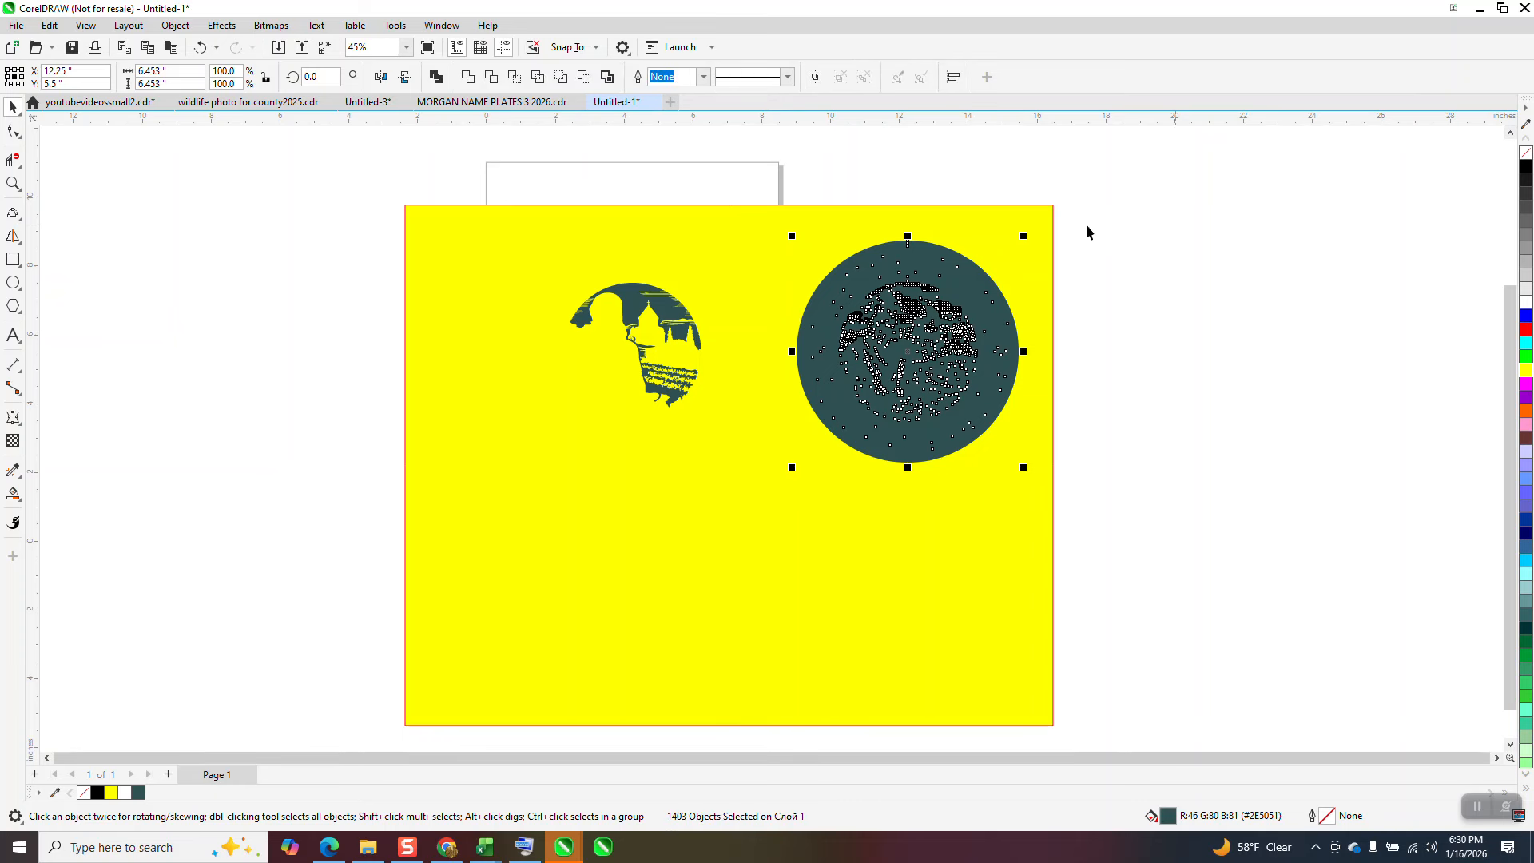
pyautogui.click(200, 48)
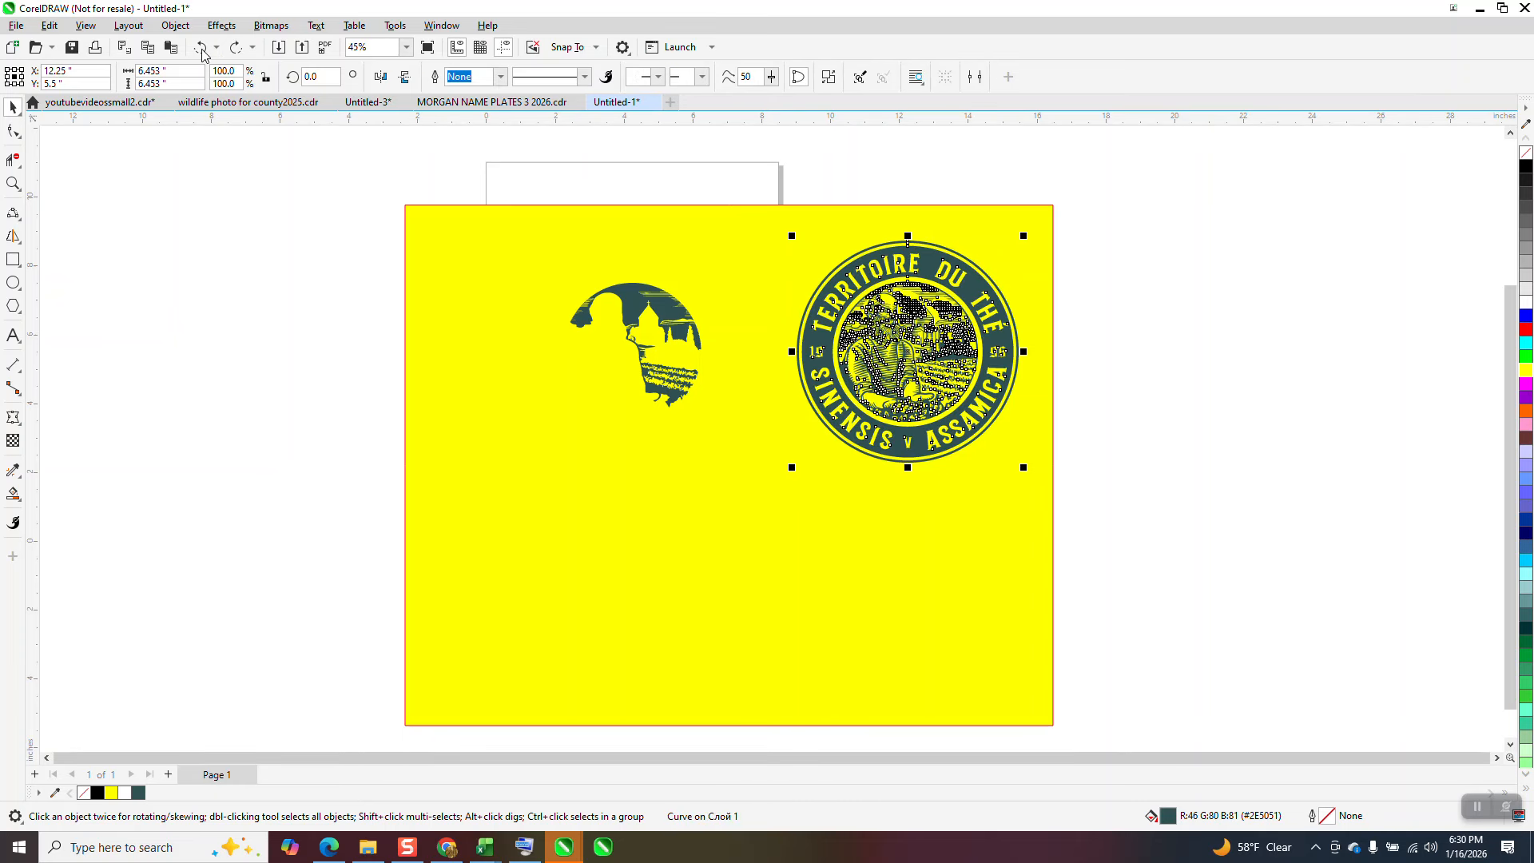
# Step: Inspect the badge curve up close and try moving it off the yellow rectangle onto the white area
pyautogui.click(13, 184)
pyautogui.moveTo(755, 230); pyautogui.dragTo(1101, 483)
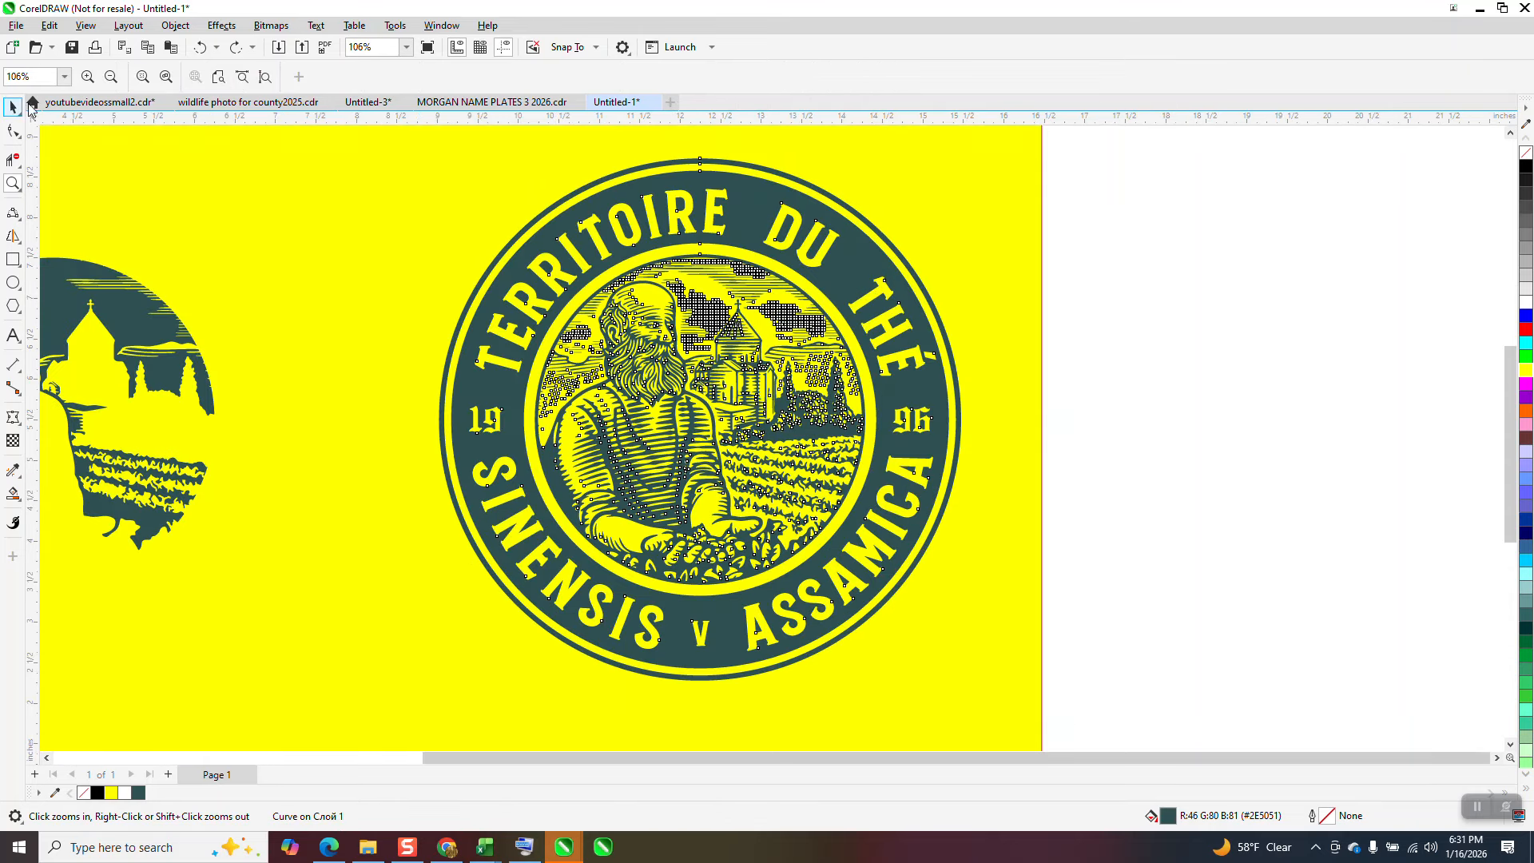
pyautogui.click(13, 107)
pyautogui.click(1119, 262)
pyautogui.scroll(-2, 921, 266)
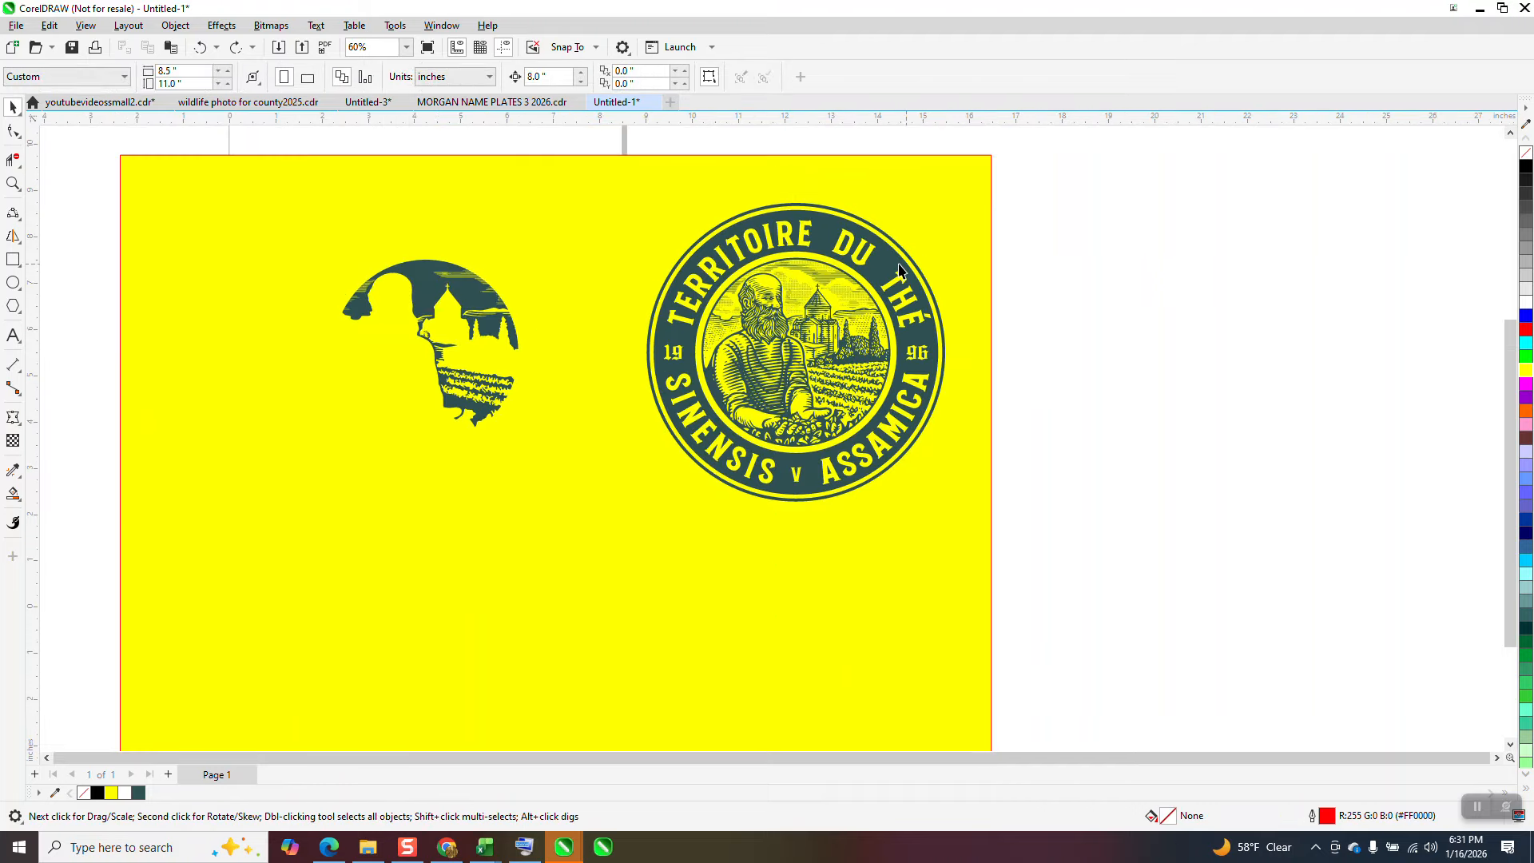
pyautogui.moveTo(899, 270); pyautogui.dragTo(1225, 262)
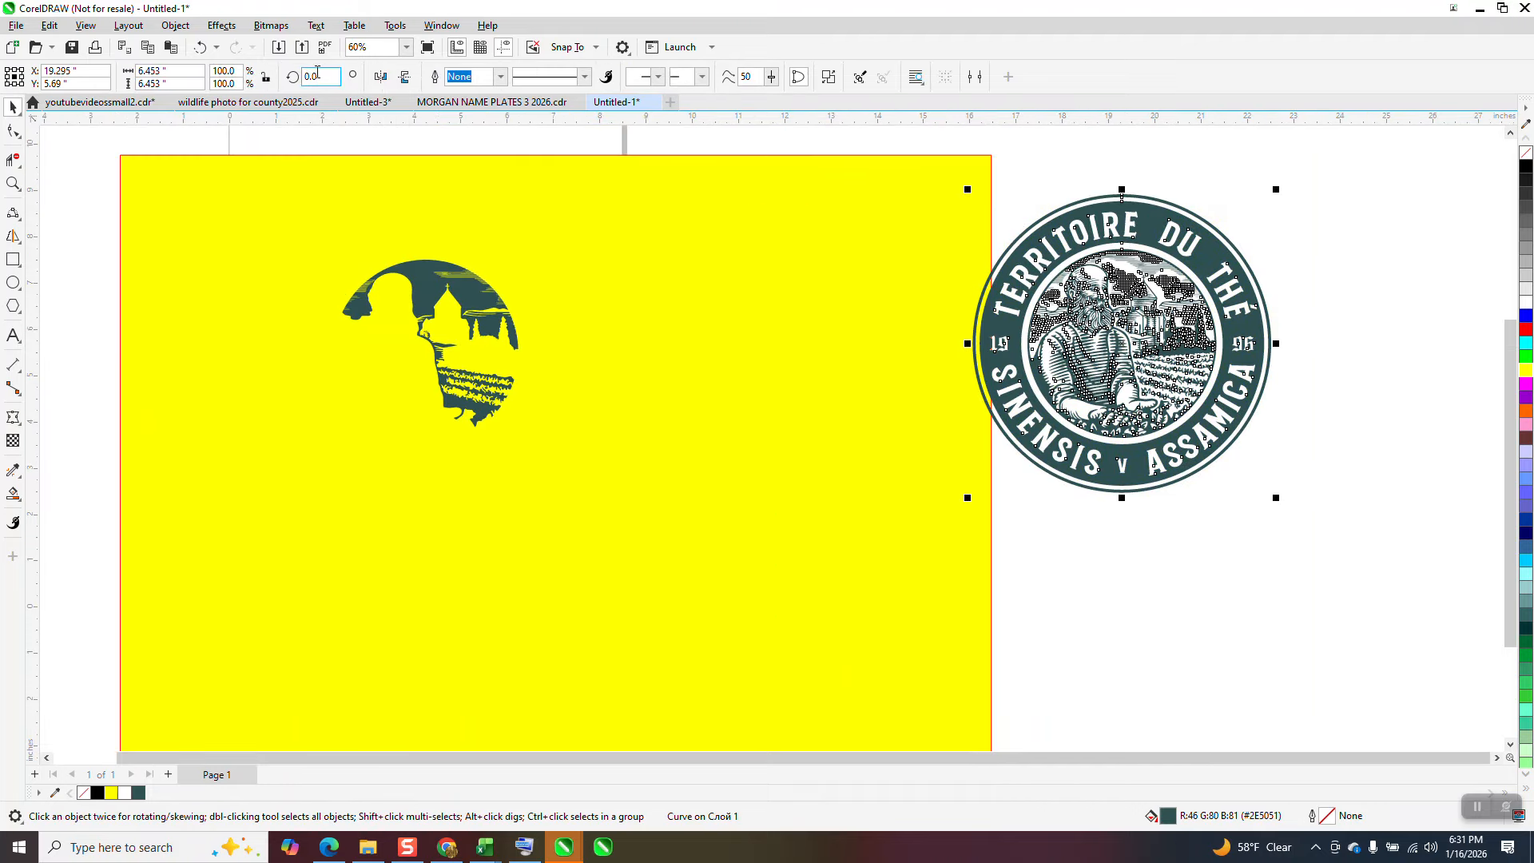
pyautogui.click(201, 48)
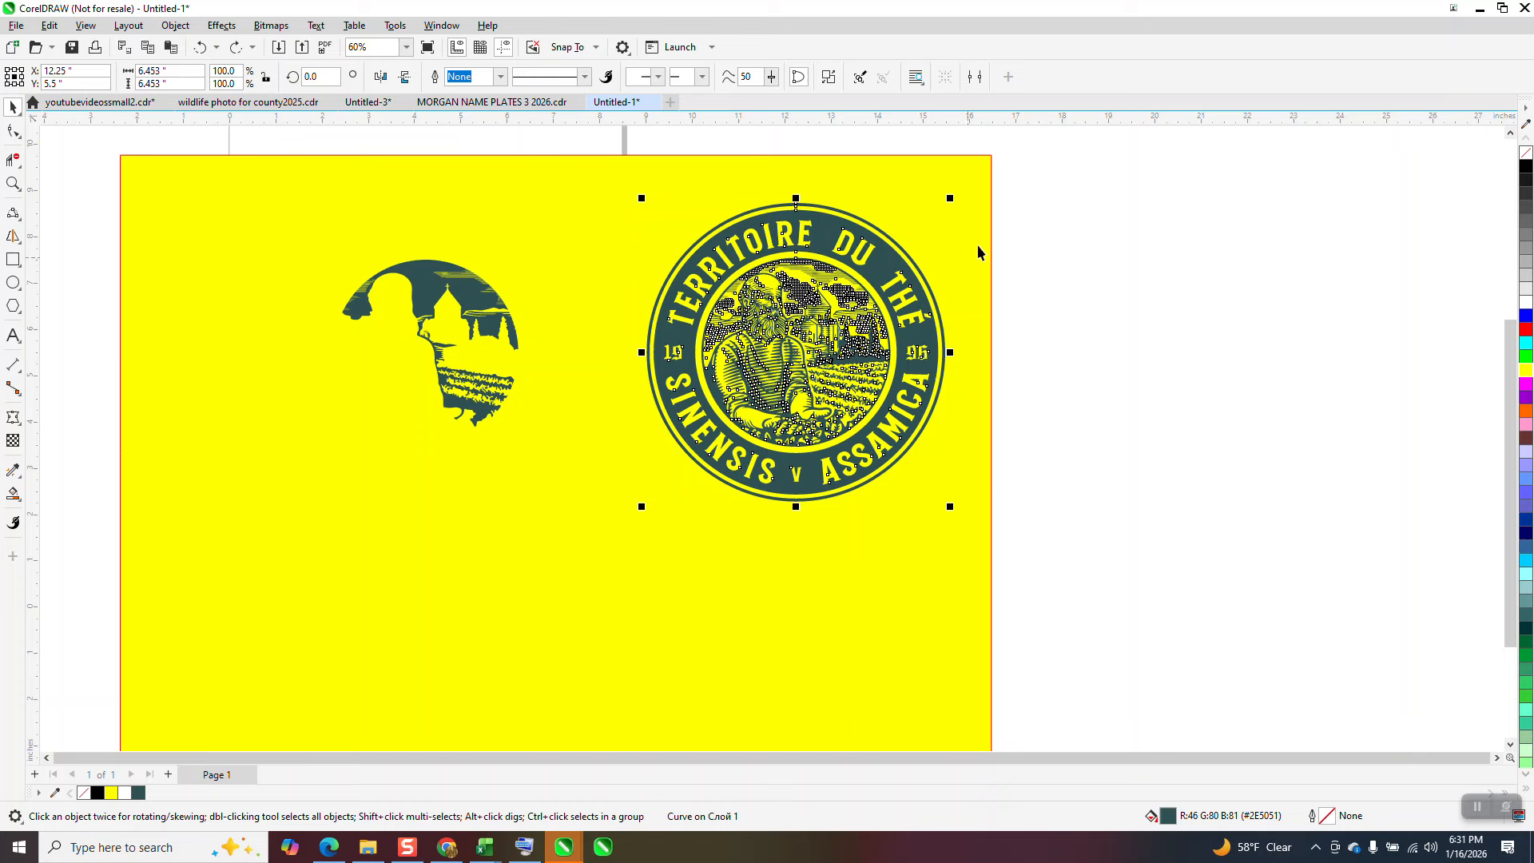
# Step: Draw a circle about 4.68 inches in diameter beside the yellow rectangle and move it over the badge's center
pyautogui.click(12, 282)
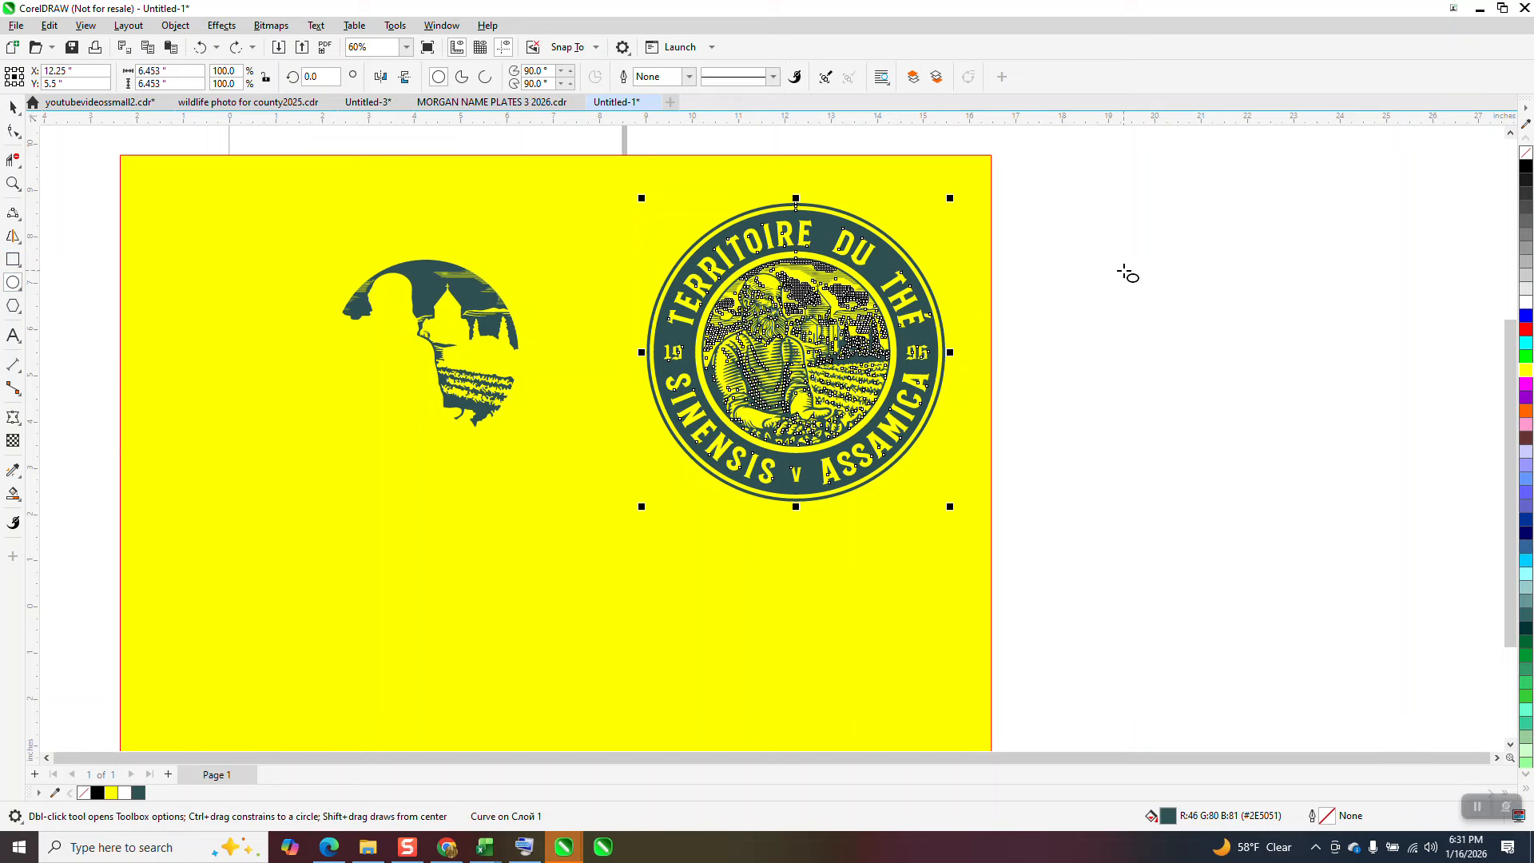
pyautogui.moveTo(1238, 256); pyautogui.dragTo(1048, 474)
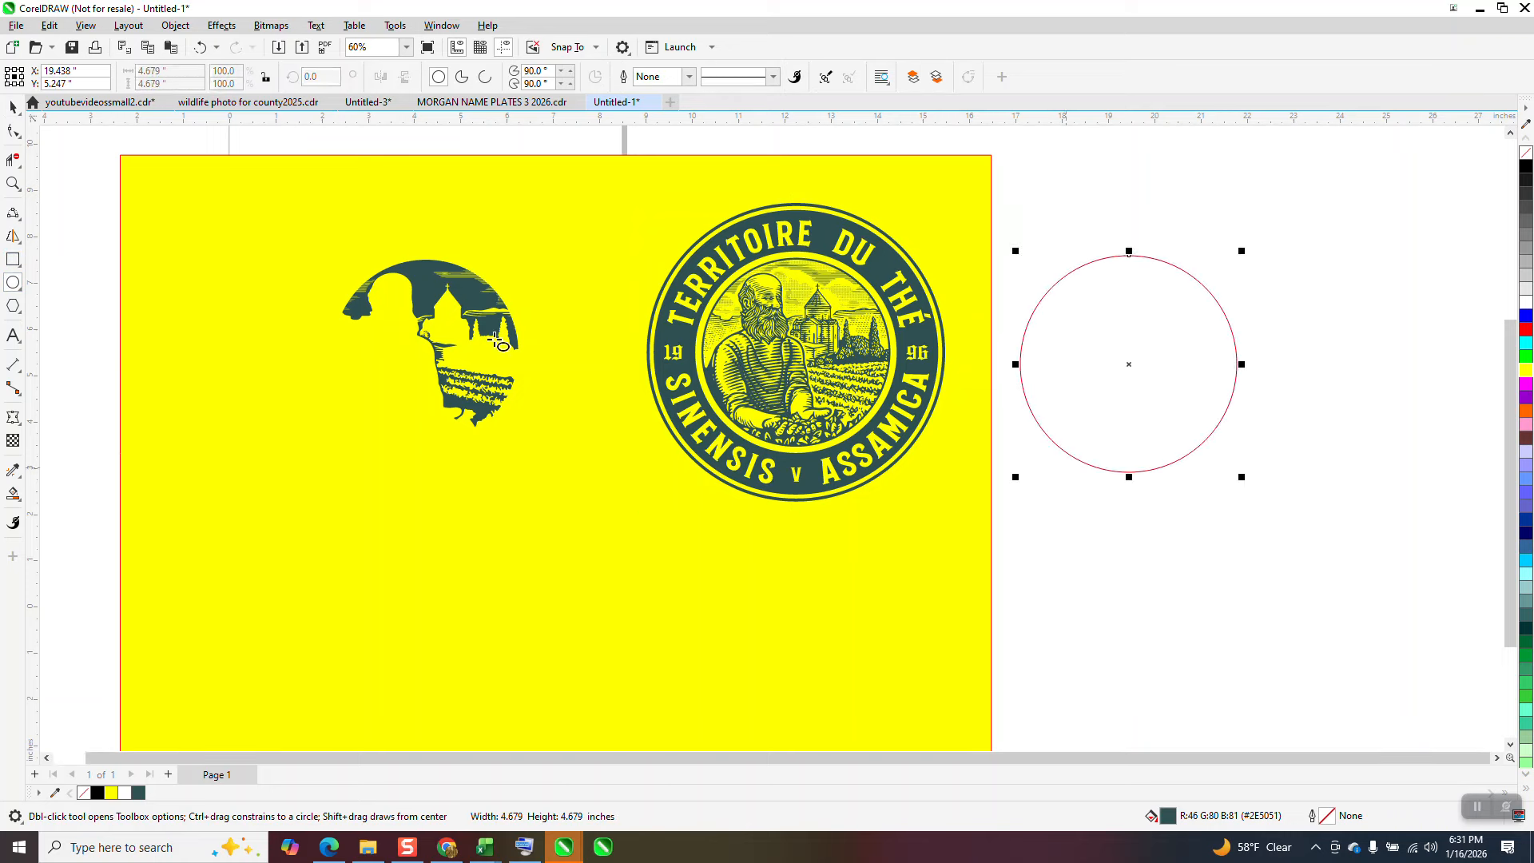
pyautogui.click(13, 109)
pyautogui.moveTo(1126, 363); pyautogui.dragTo(795, 351)
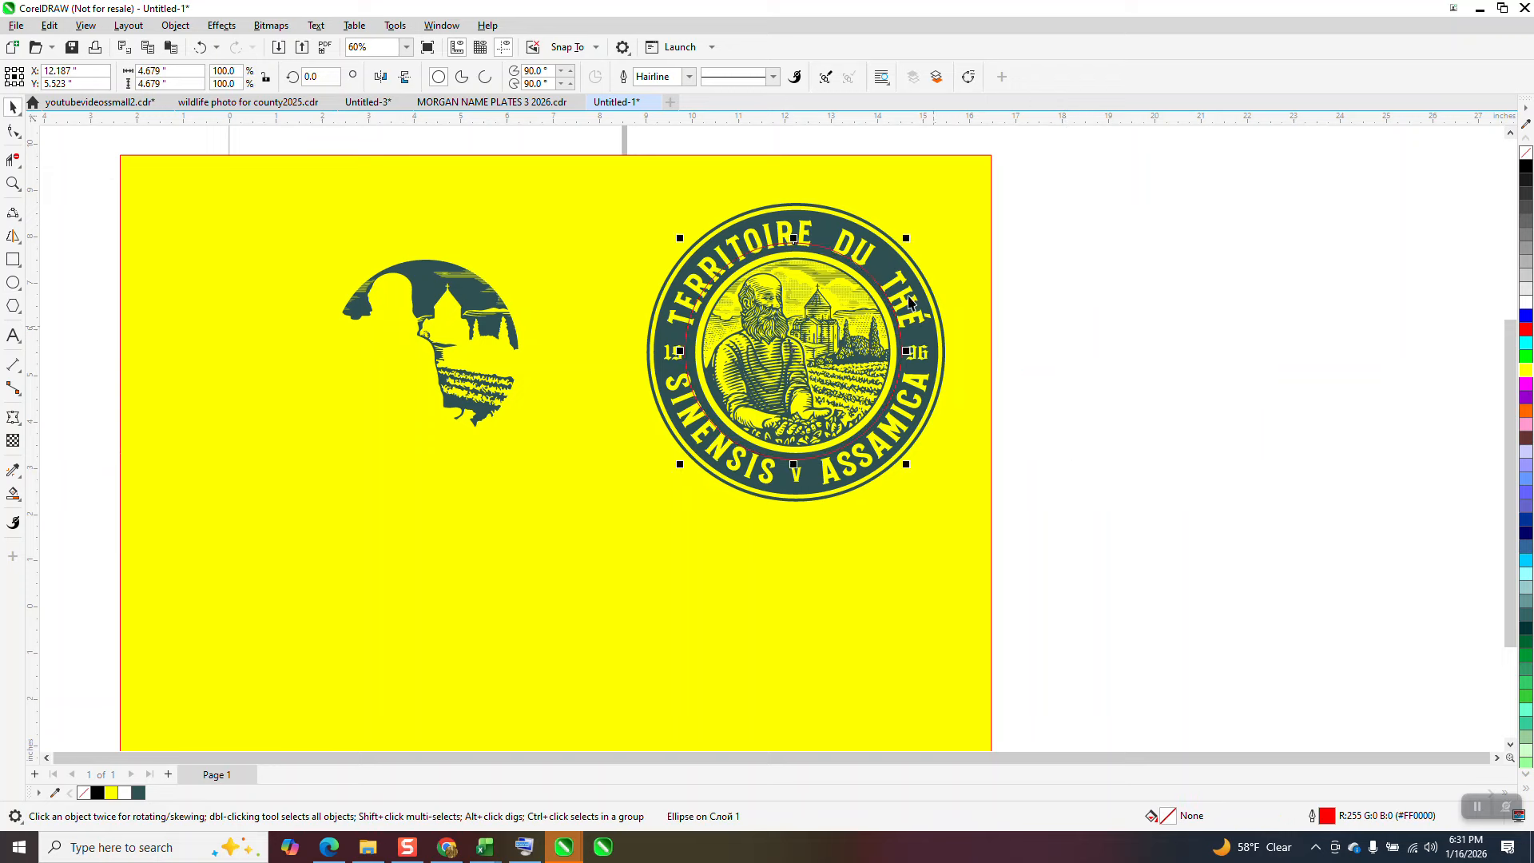
# Step: Scale the circle down to about 4.3 inches so it fits the ring around the badge's central illustration
pyautogui.click(13, 184)
pyautogui.moveTo(572, 213); pyautogui.dragTo(865, 444)
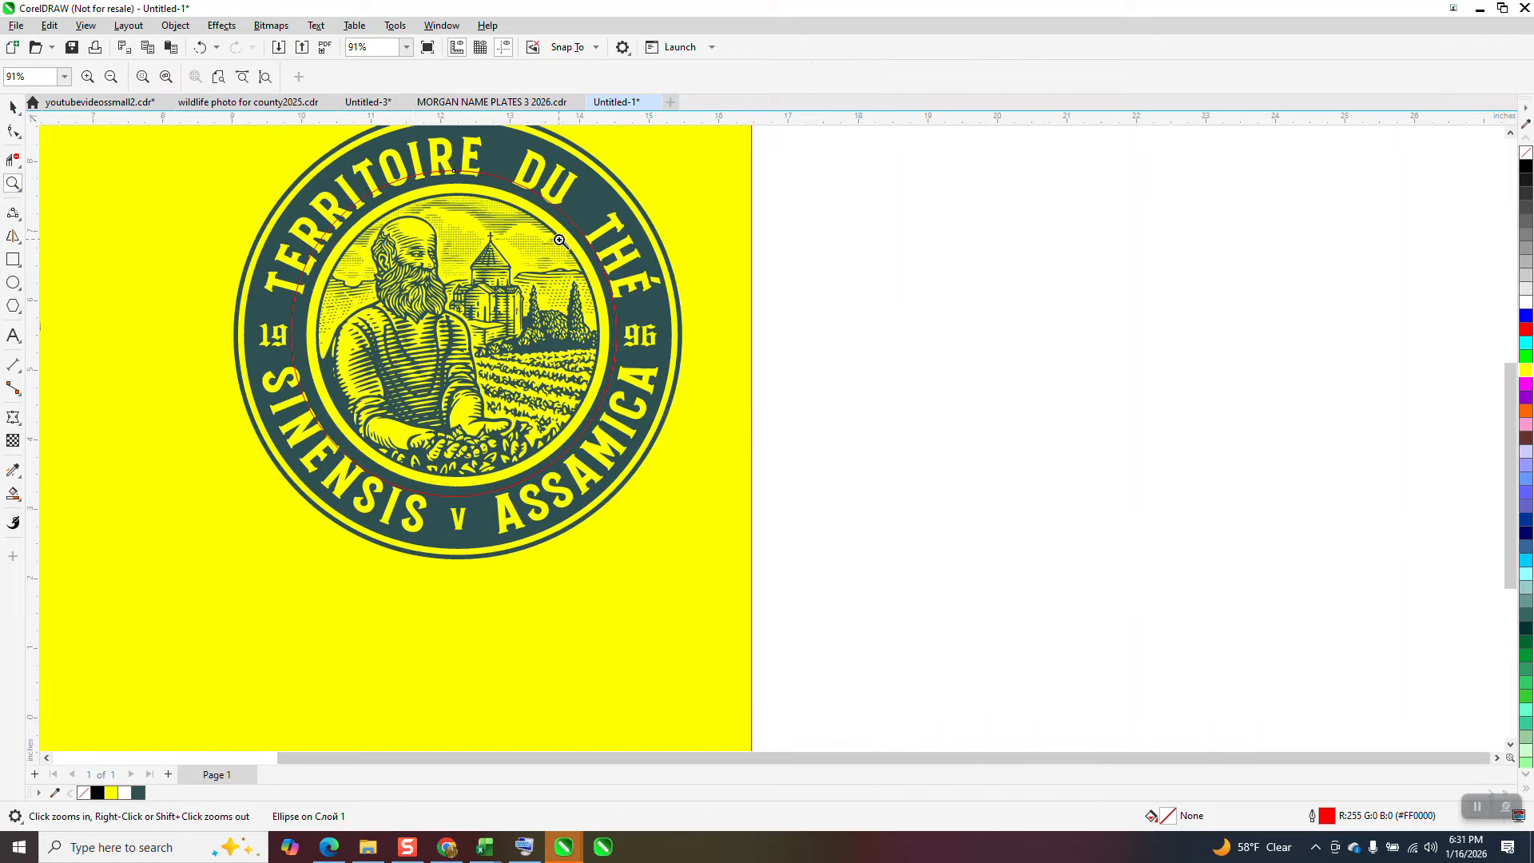
pyautogui.click(7, 112)
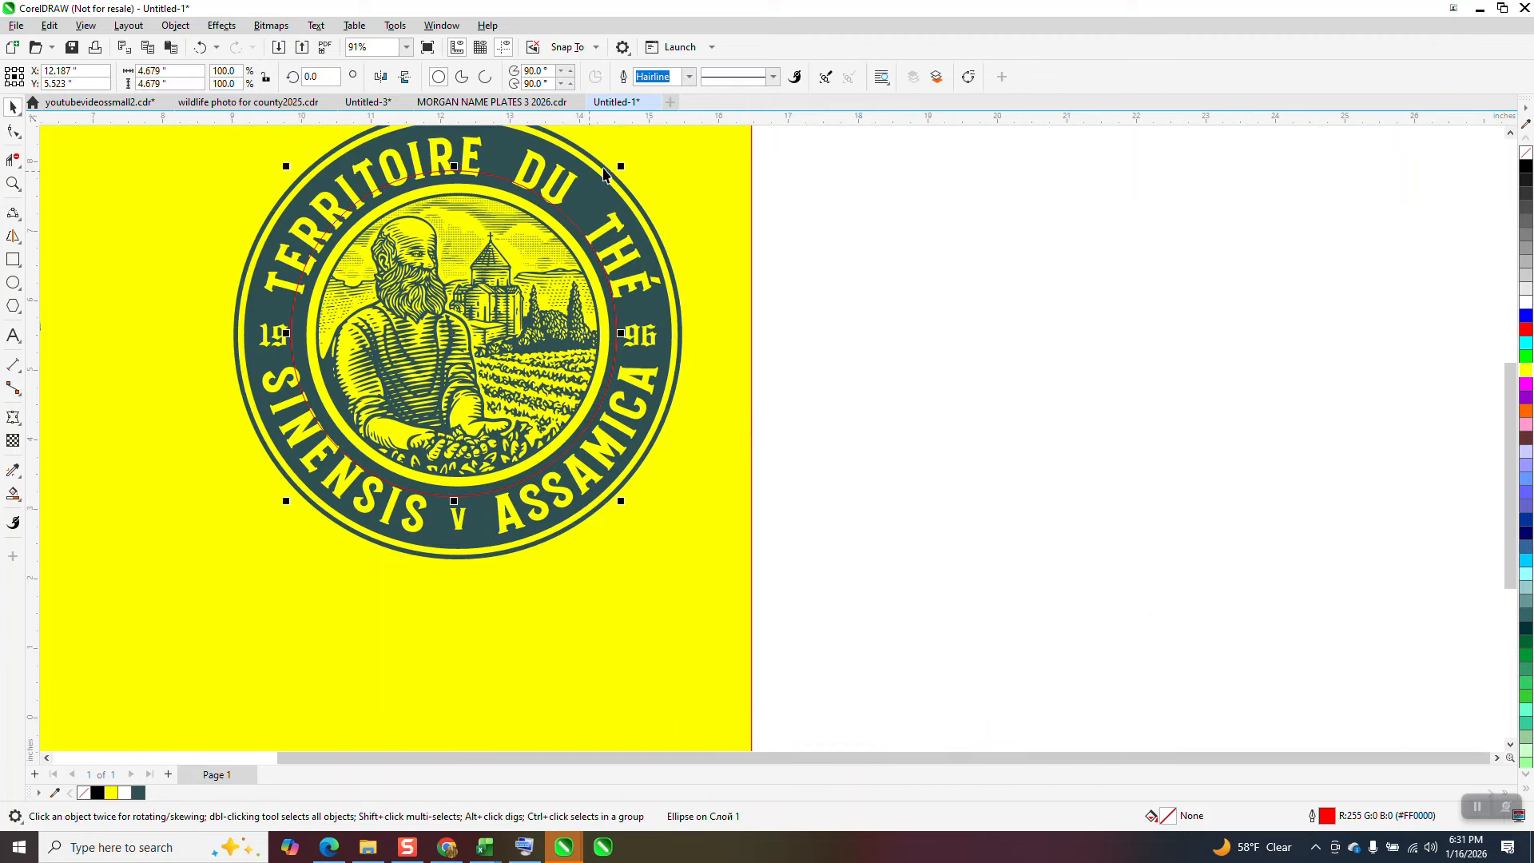
pyautogui.moveTo(622, 167)
pyautogui.mouseDown()
pyautogui.moveTo(609, 194)
pyautogui.moveTo(631, 176)
pyautogui.moveTo(612, 177)
pyautogui.mouseUp()
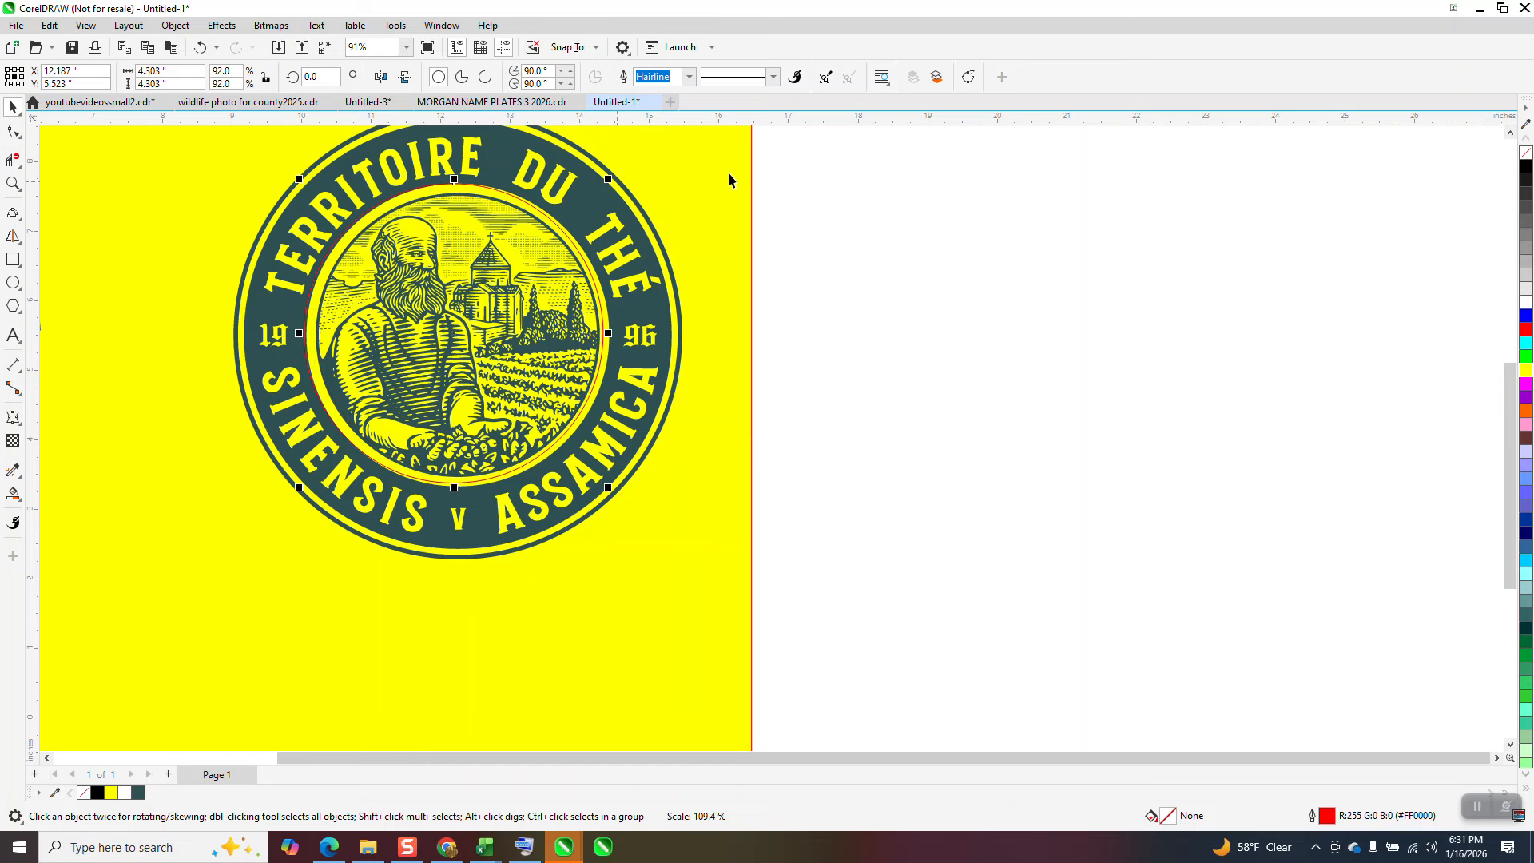
# Step: Set the nudge distance to 0.01 inch and nudge the circle until it is centered on the ring around the illustration
pyautogui.click(847, 272)
pyautogui.click(546, 76)
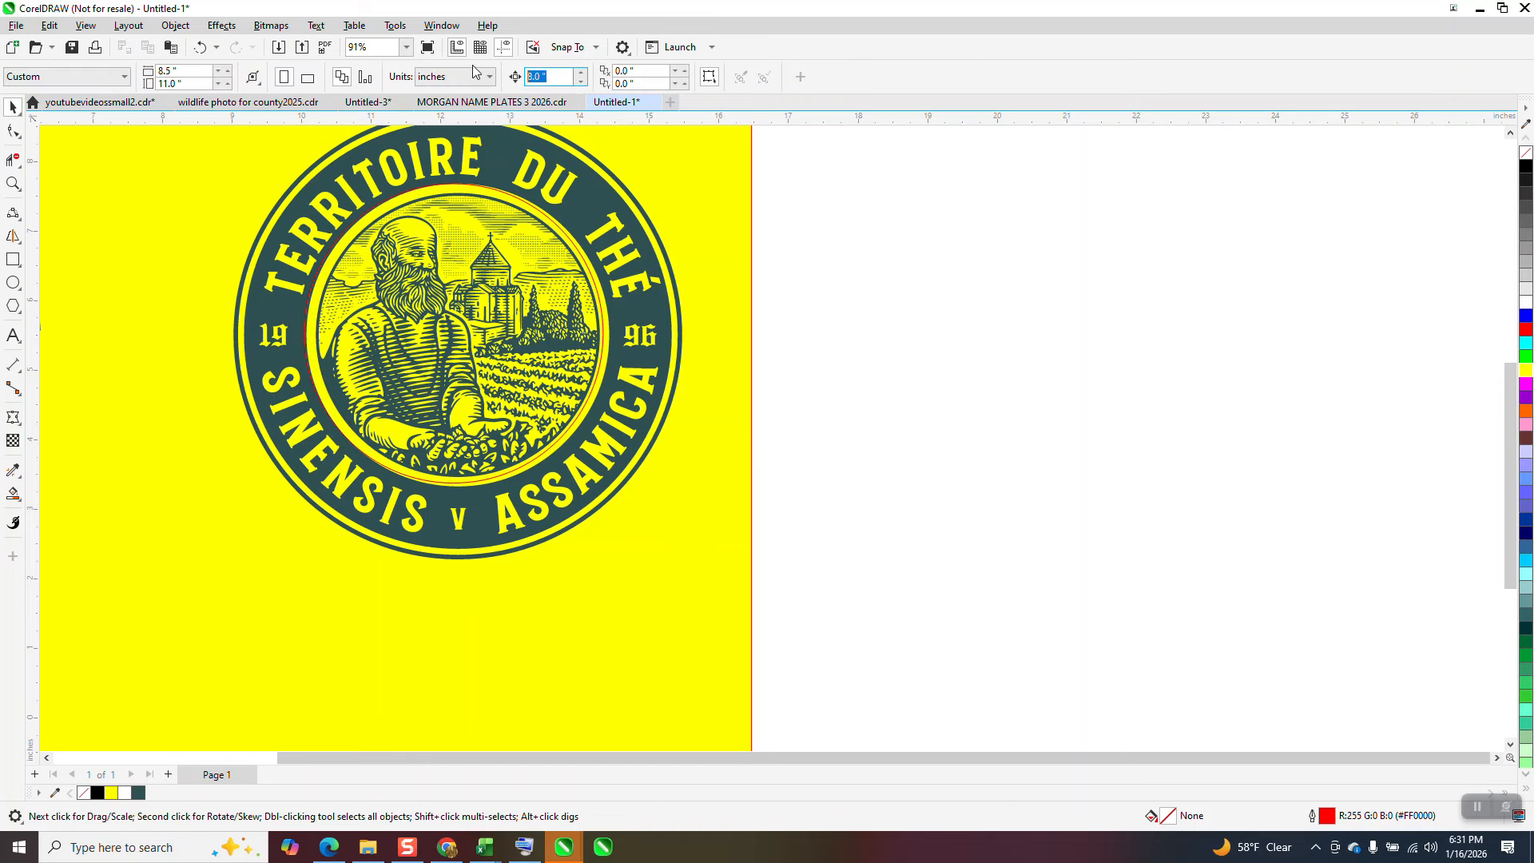
pyautogui.write('.')
pyautogui.click(555, 224)
pyautogui.press('Down')
pyautogui.press('Down')
pyautogui.press('Down')
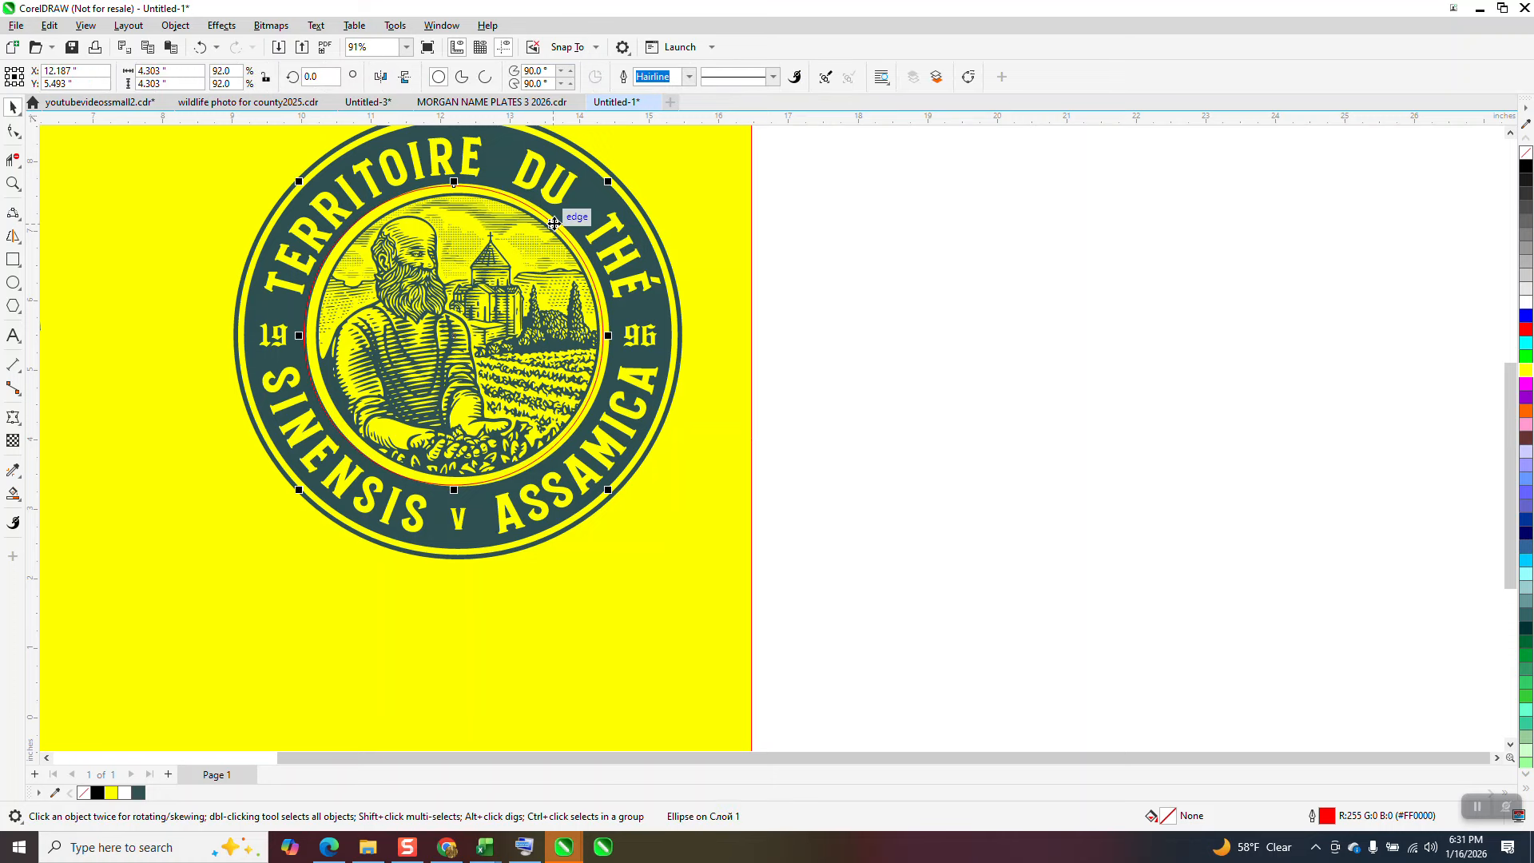
pyautogui.press('Right')
pyautogui.press('Right')
pyautogui.press('Right')
pyautogui.press('Right')
pyautogui.press('Right')
pyautogui.press('Right')
pyautogui.press('Down')
pyautogui.press('Down')
pyautogui.press('Right')
pyautogui.press('Right')
pyautogui.press('Right')
pyautogui.press('Right')
pyautogui.press('Right')
pyautogui.press('Right')
pyautogui.press('Right')
pyautogui.press('Right')
pyautogui.press('Right')
pyautogui.press('Right')
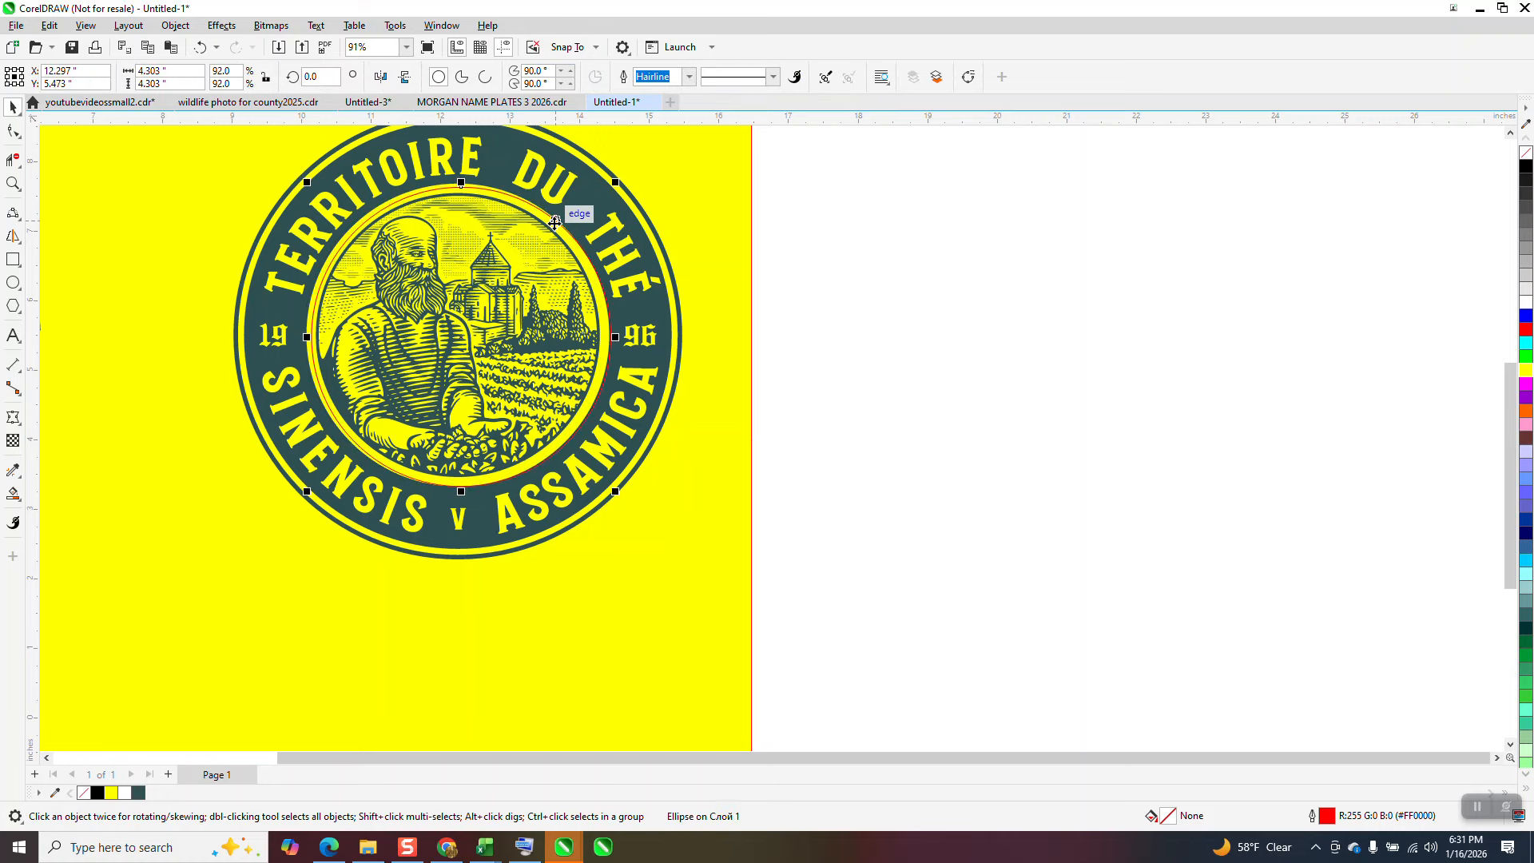
pyautogui.press('Left')
pyautogui.press('Left')
pyautogui.press('Left')
pyautogui.press('Left')
pyautogui.press('Left')
pyautogui.press('Left')
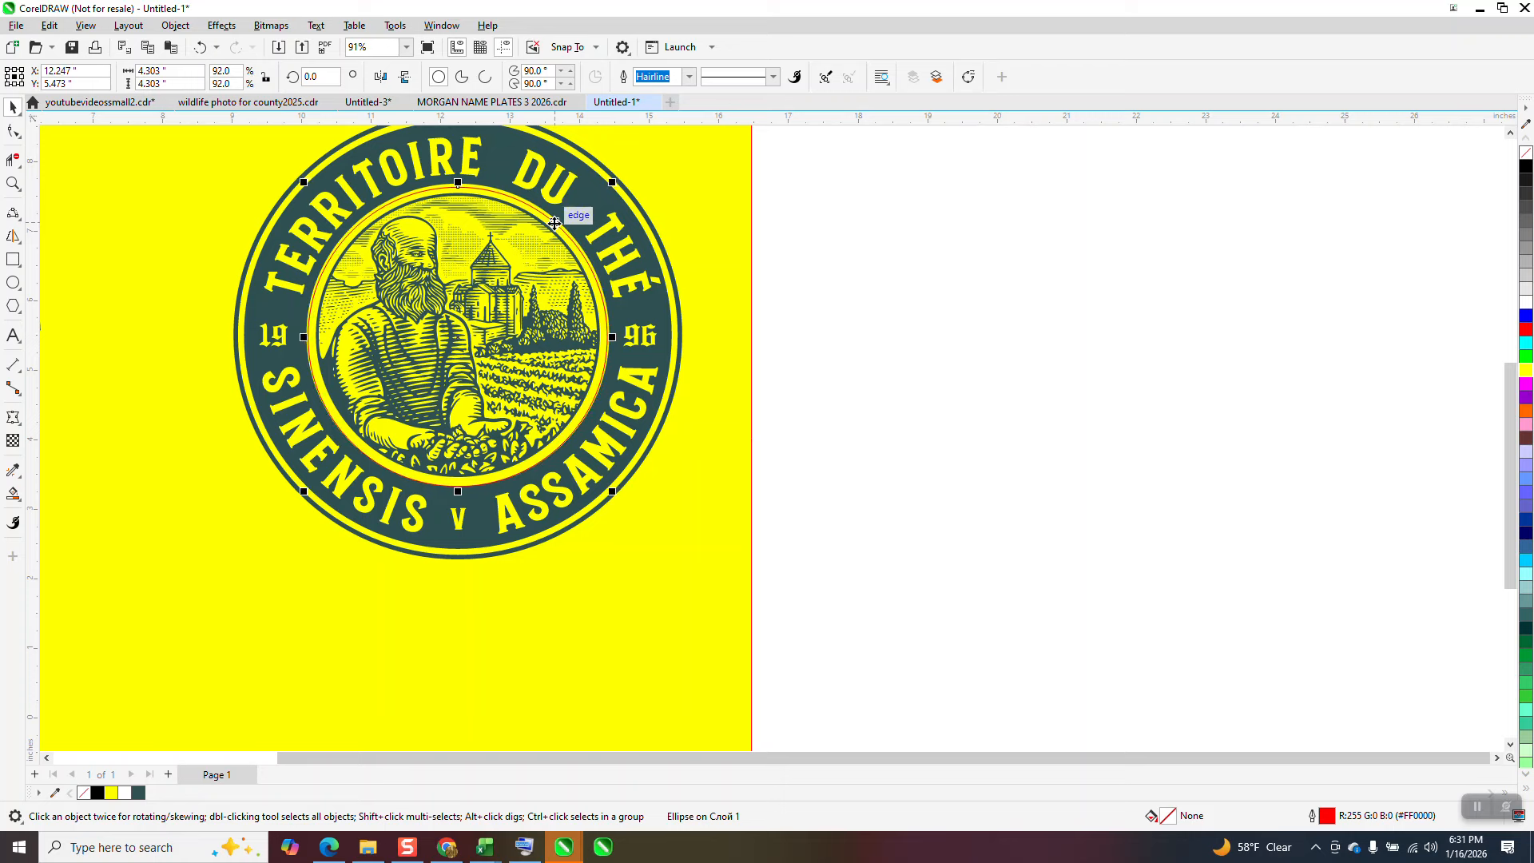
pyautogui.press('Up')
pyautogui.press('Up')
pyautogui.press('Up')
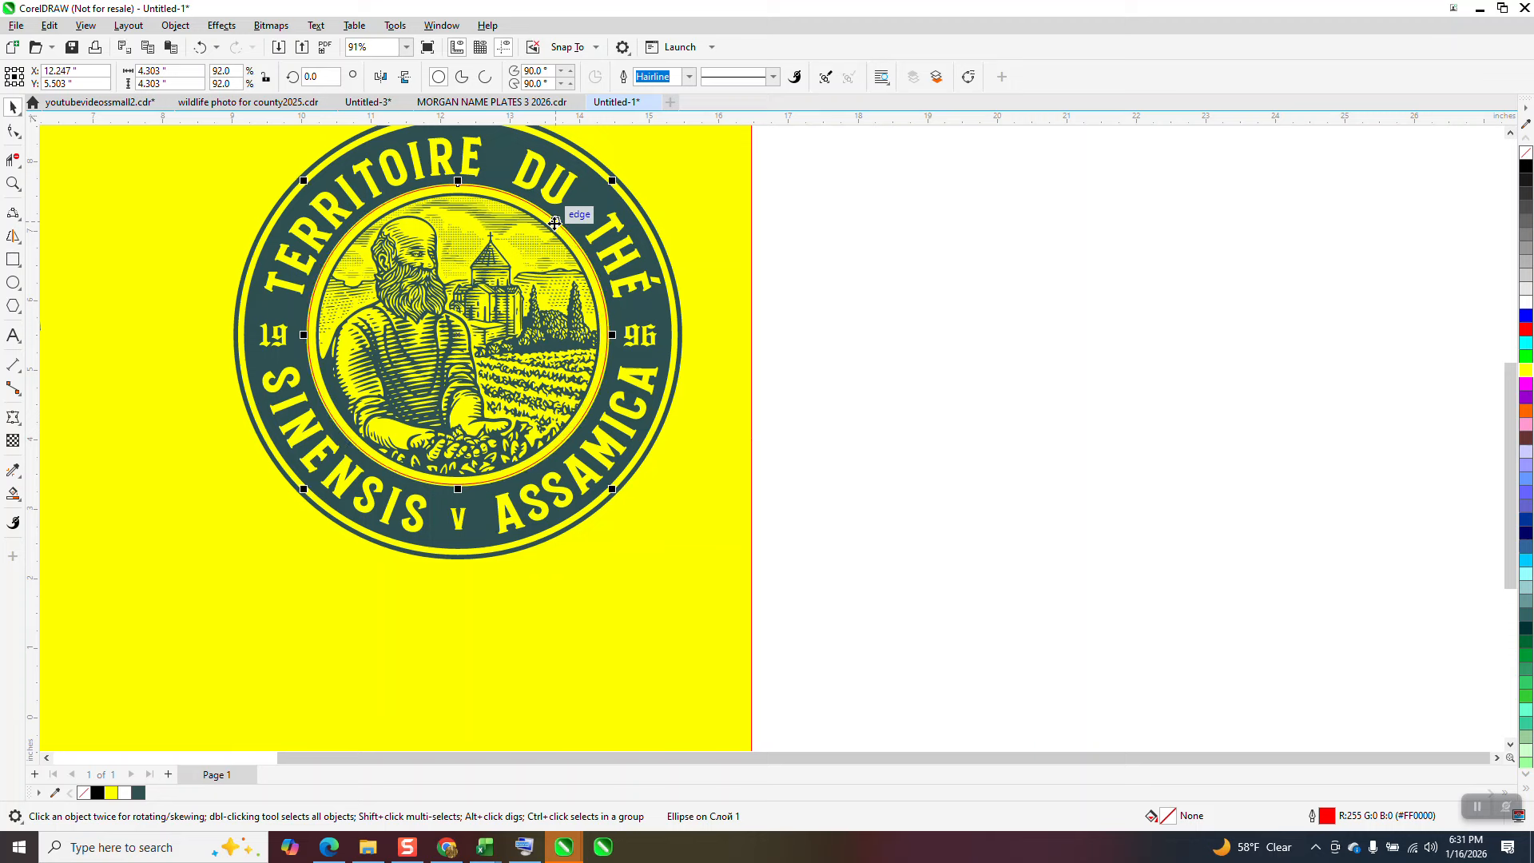
# Step: Set the nudge distance to 8 inches and move the circle that far right, off the badge
pyautogui.click(831, 263)
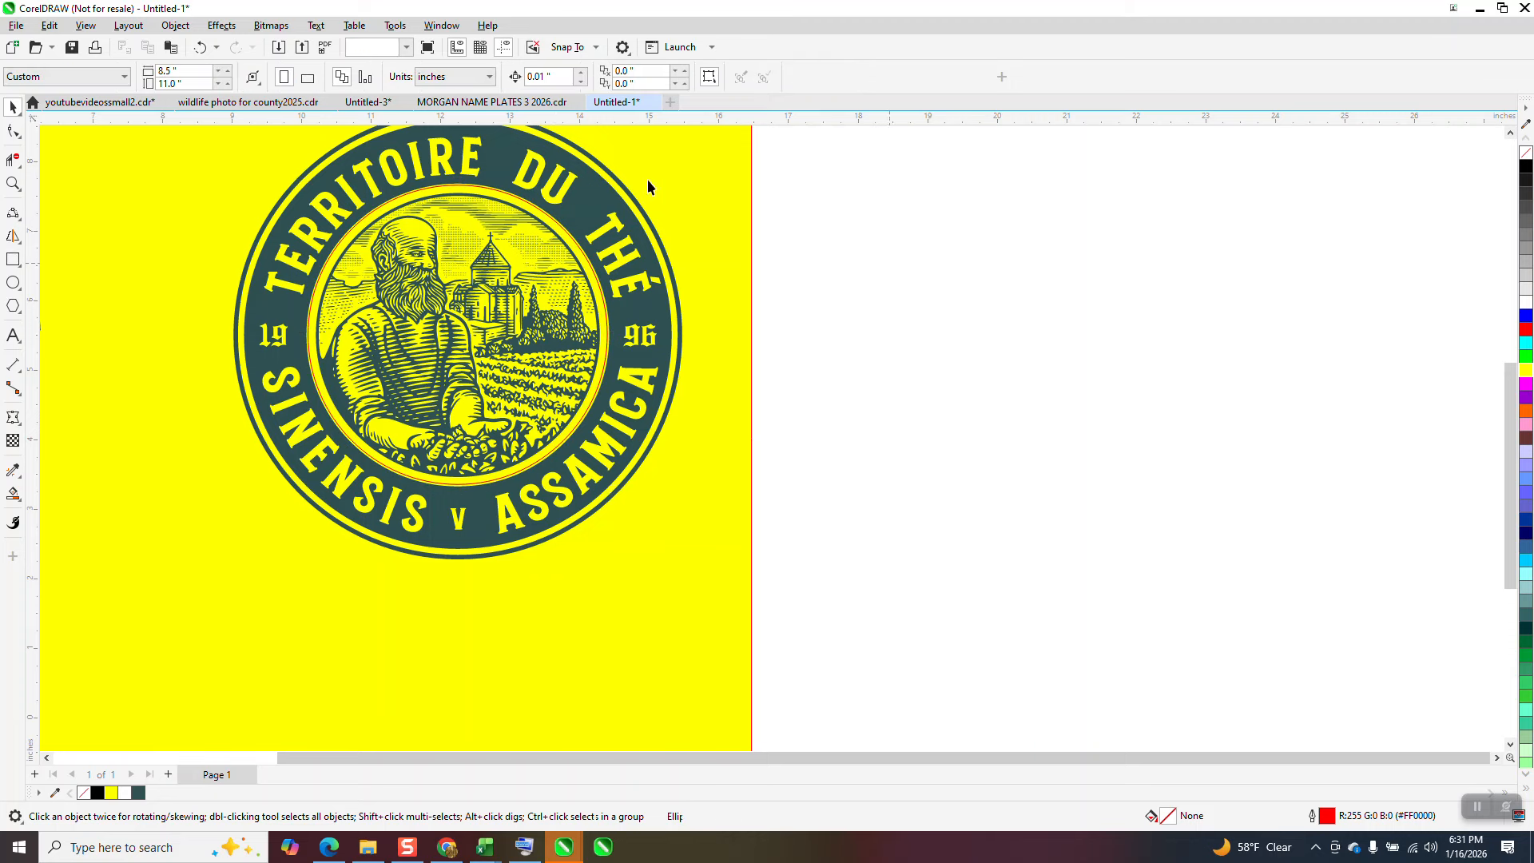
pyautogui.write('8')
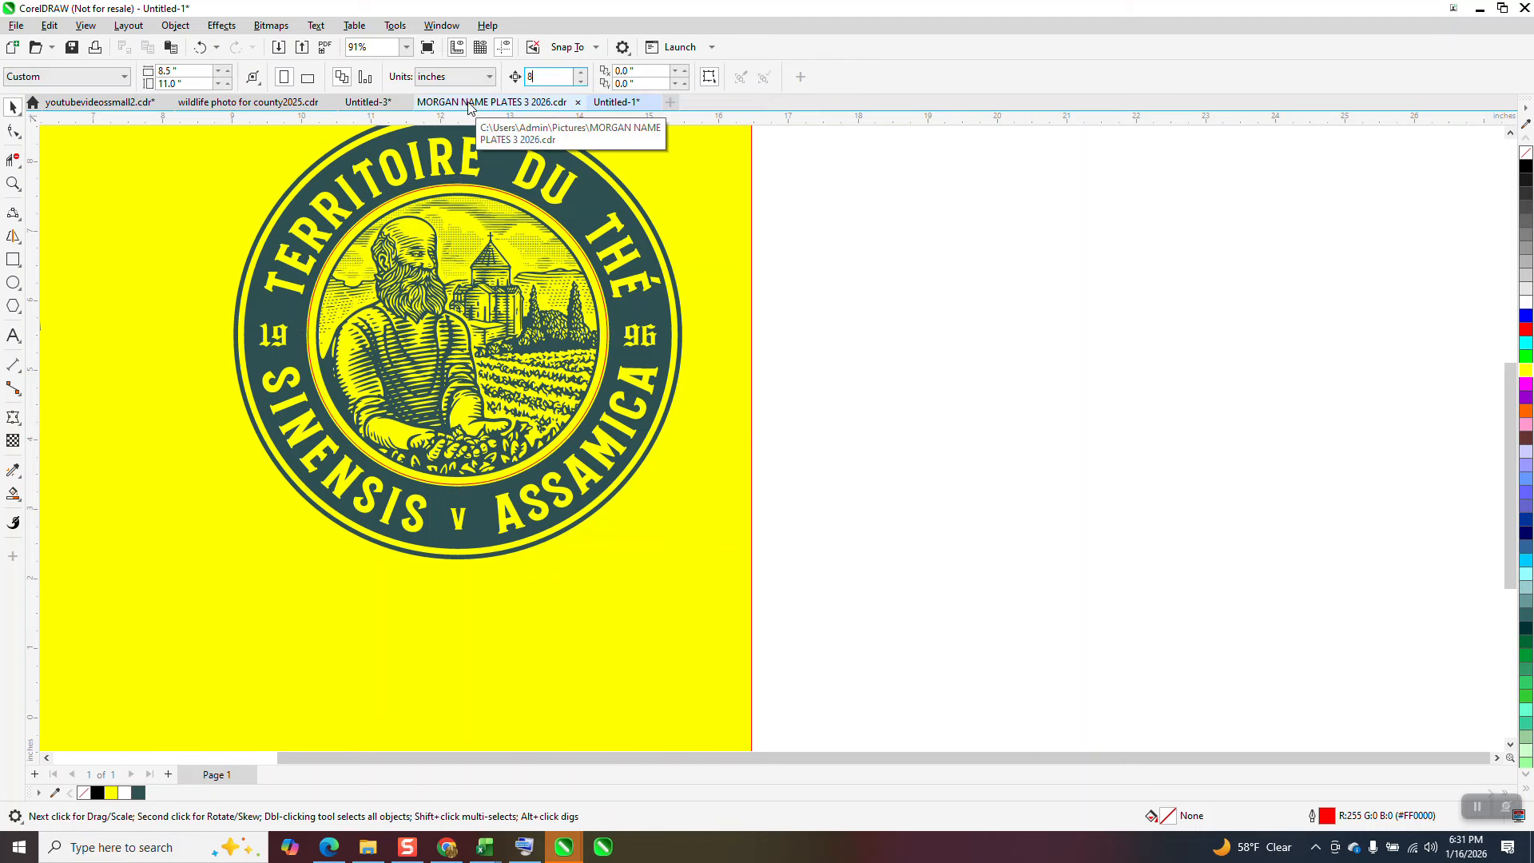
pyautogui.click(550, 215)
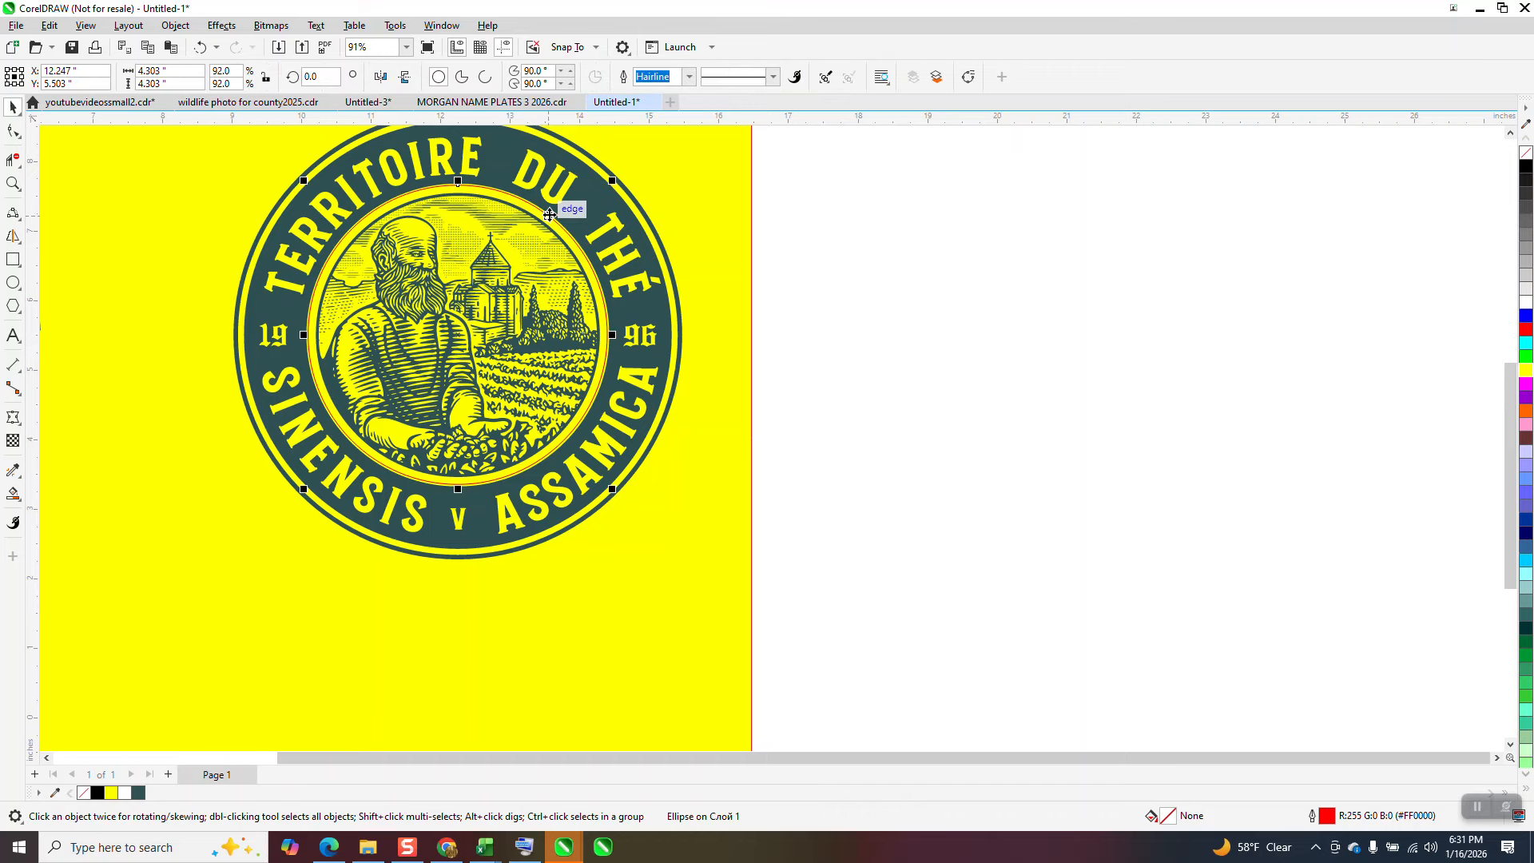
pyautogui.press('Right')
# Step: Duplicate the main badge curve and place the copy 8 inches below the original
pyautogui.scroll(-2, 727, 242)
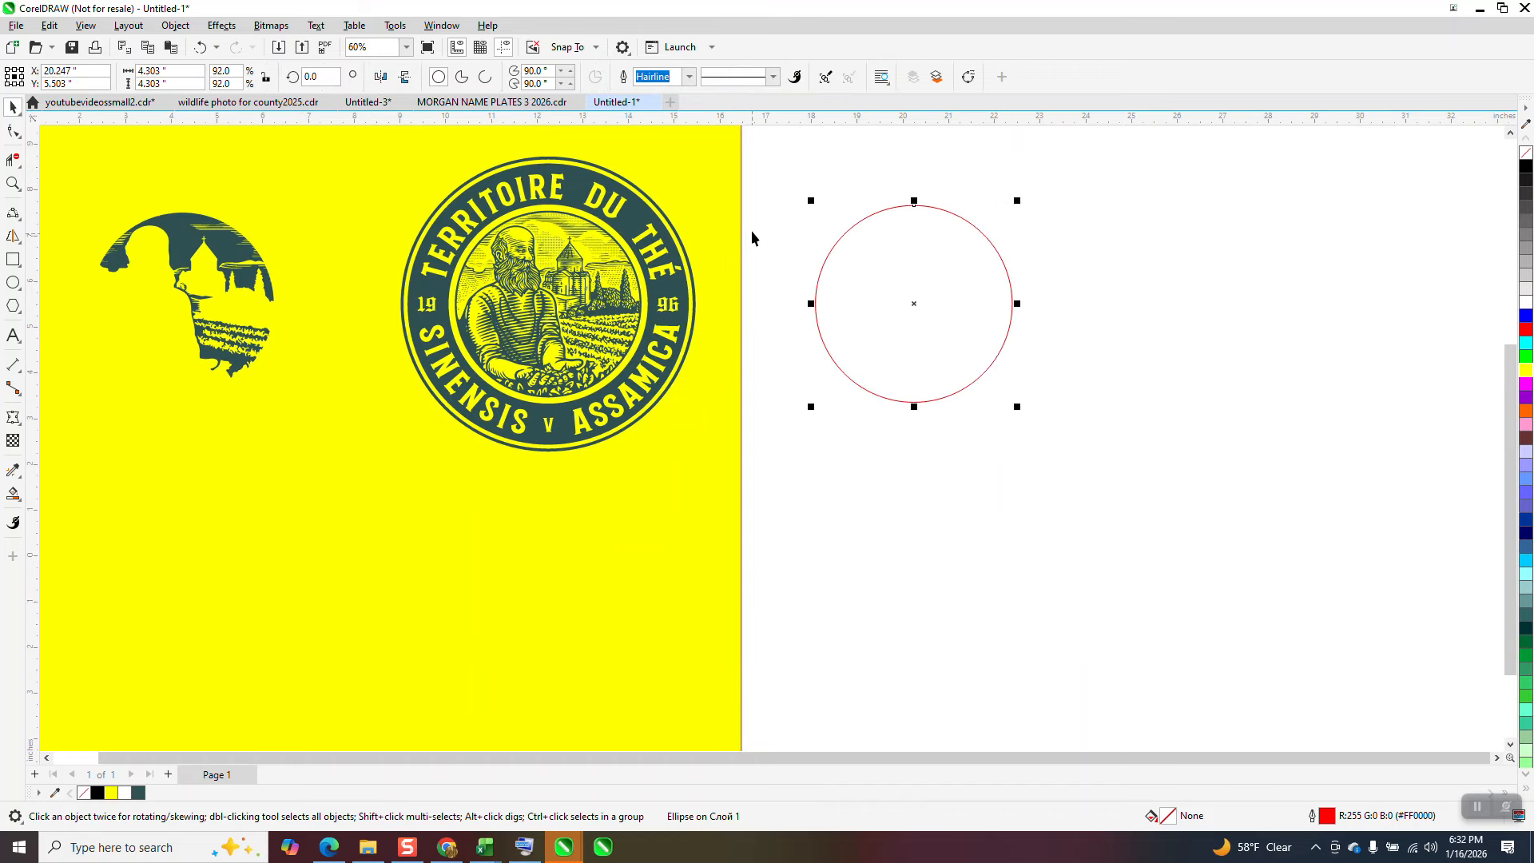
pyautogui.scroll(-1, 793, 211)
pyautogui.moveTo(567, 434); pyautogui.dragTo(449, 424)
pyautogui.press('KP_Add')
pyautogui.press('Down')
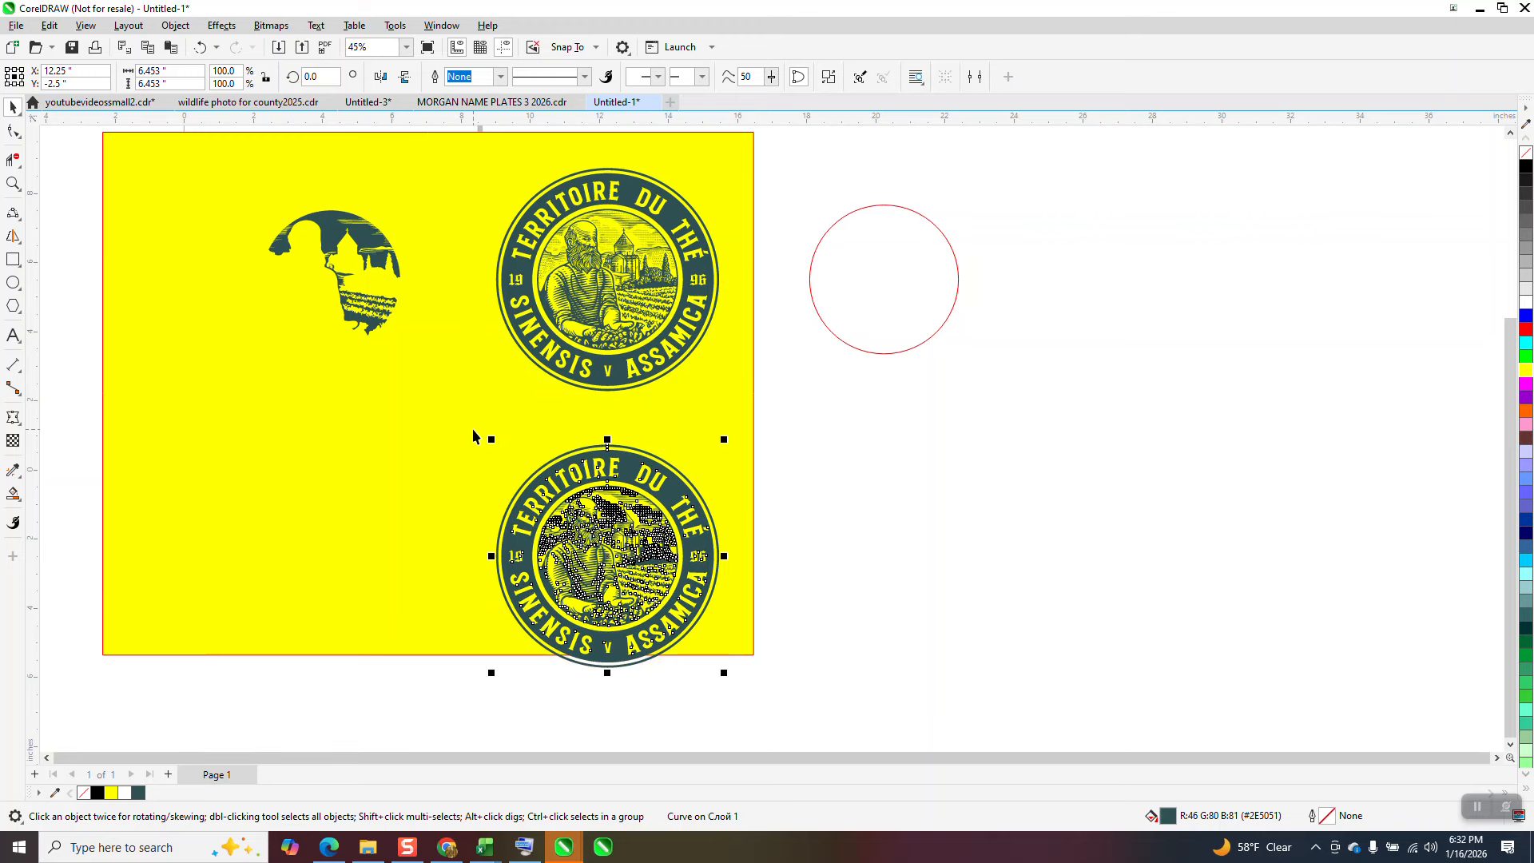
# Step: Fill the circle with red and move it 8 inches left, back over the upper badge's central illustration
pyautogui.click(848, 258)
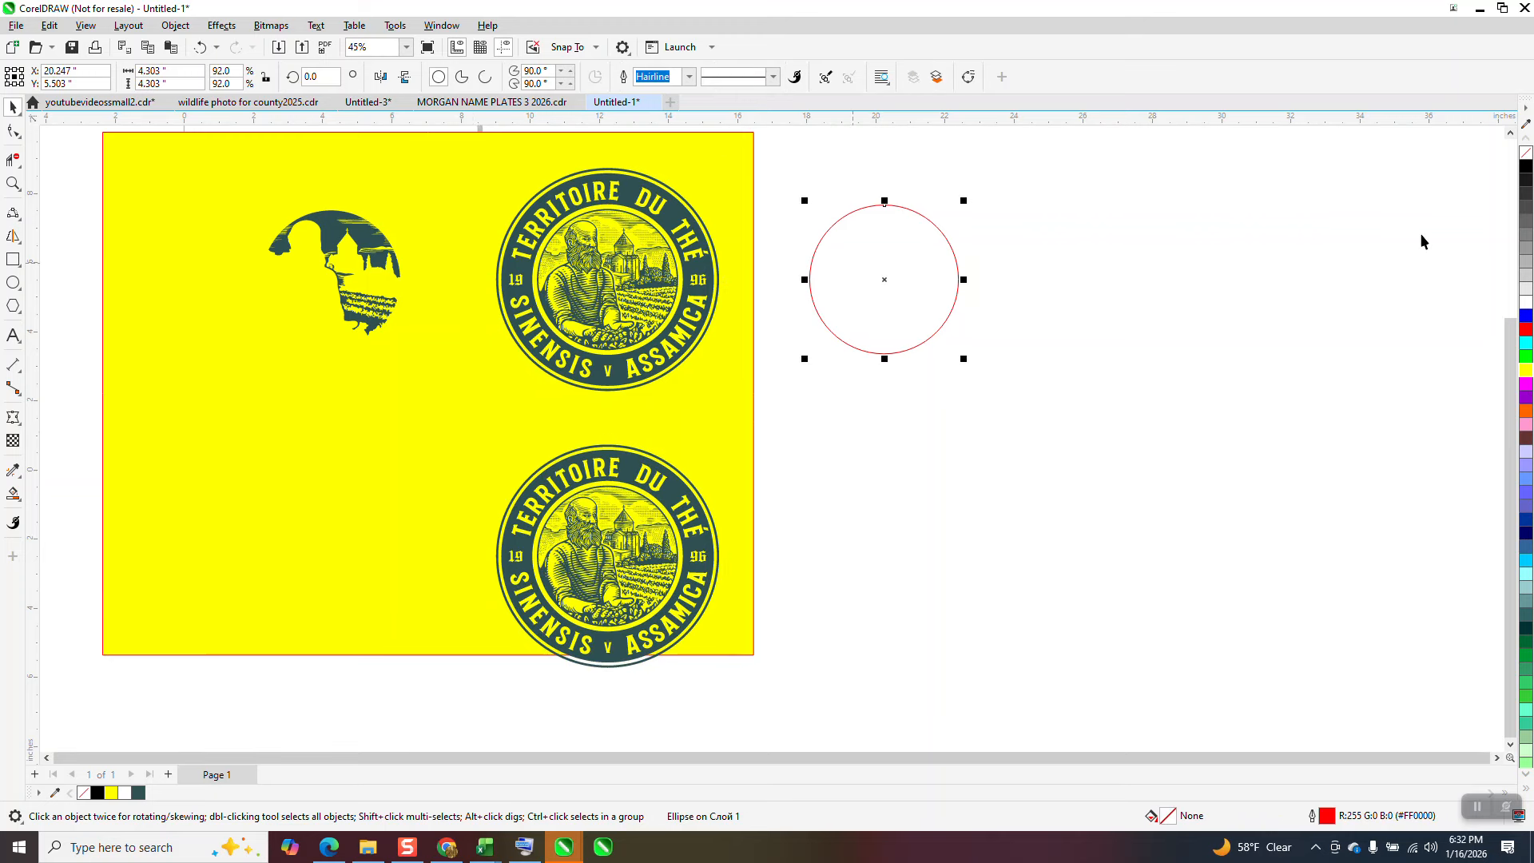
pyautogui.click(1526, 329)
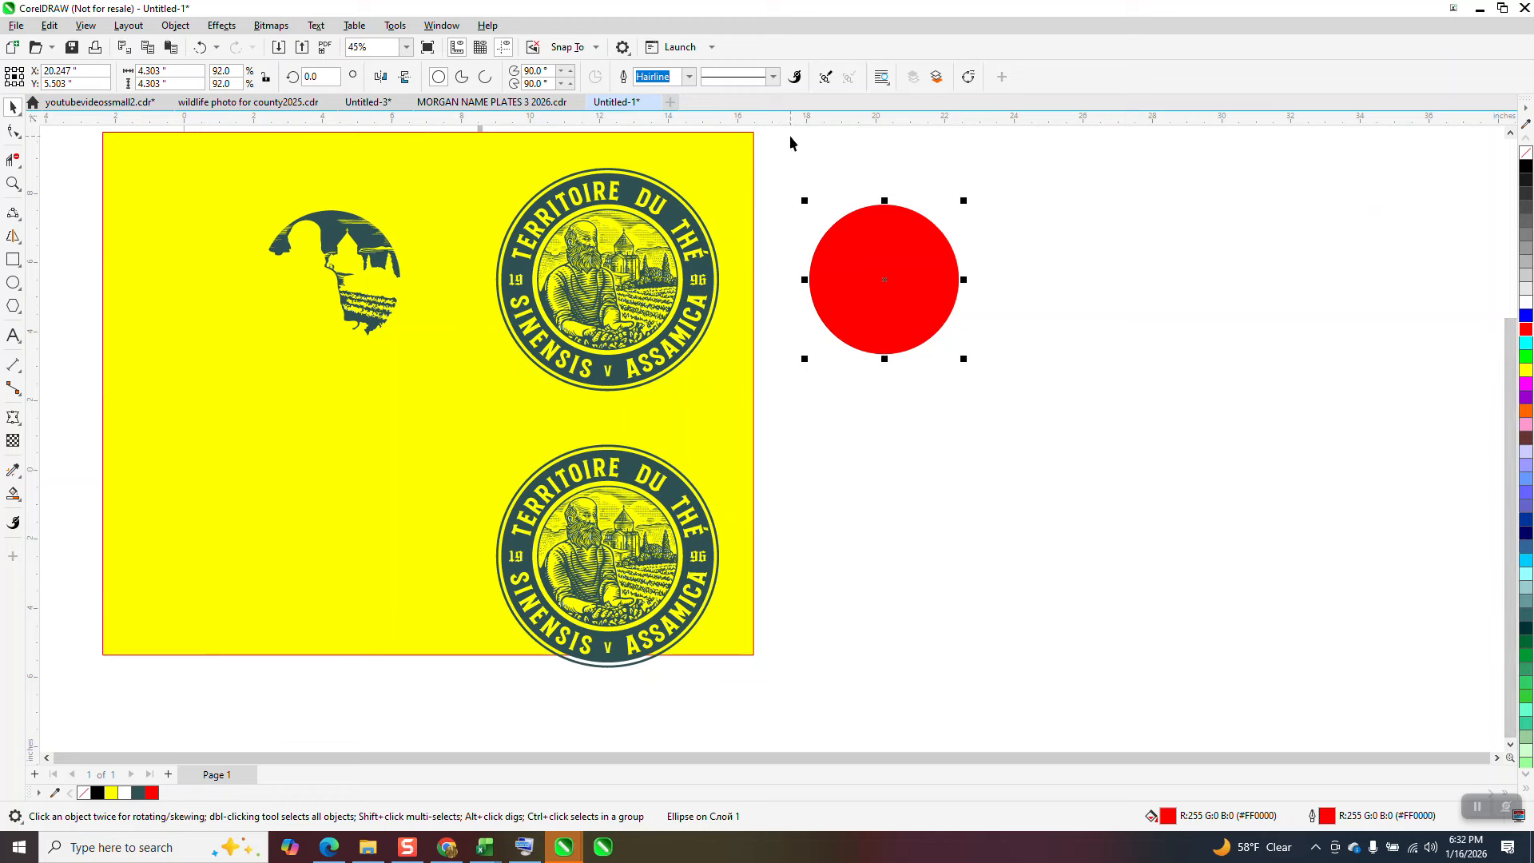
pyautogui.moveTo(790, 138); pyautogui.dragTo(647, 404)
pyautogui.moveTo(476, 432); pyautogui.dragTo(481, 430)
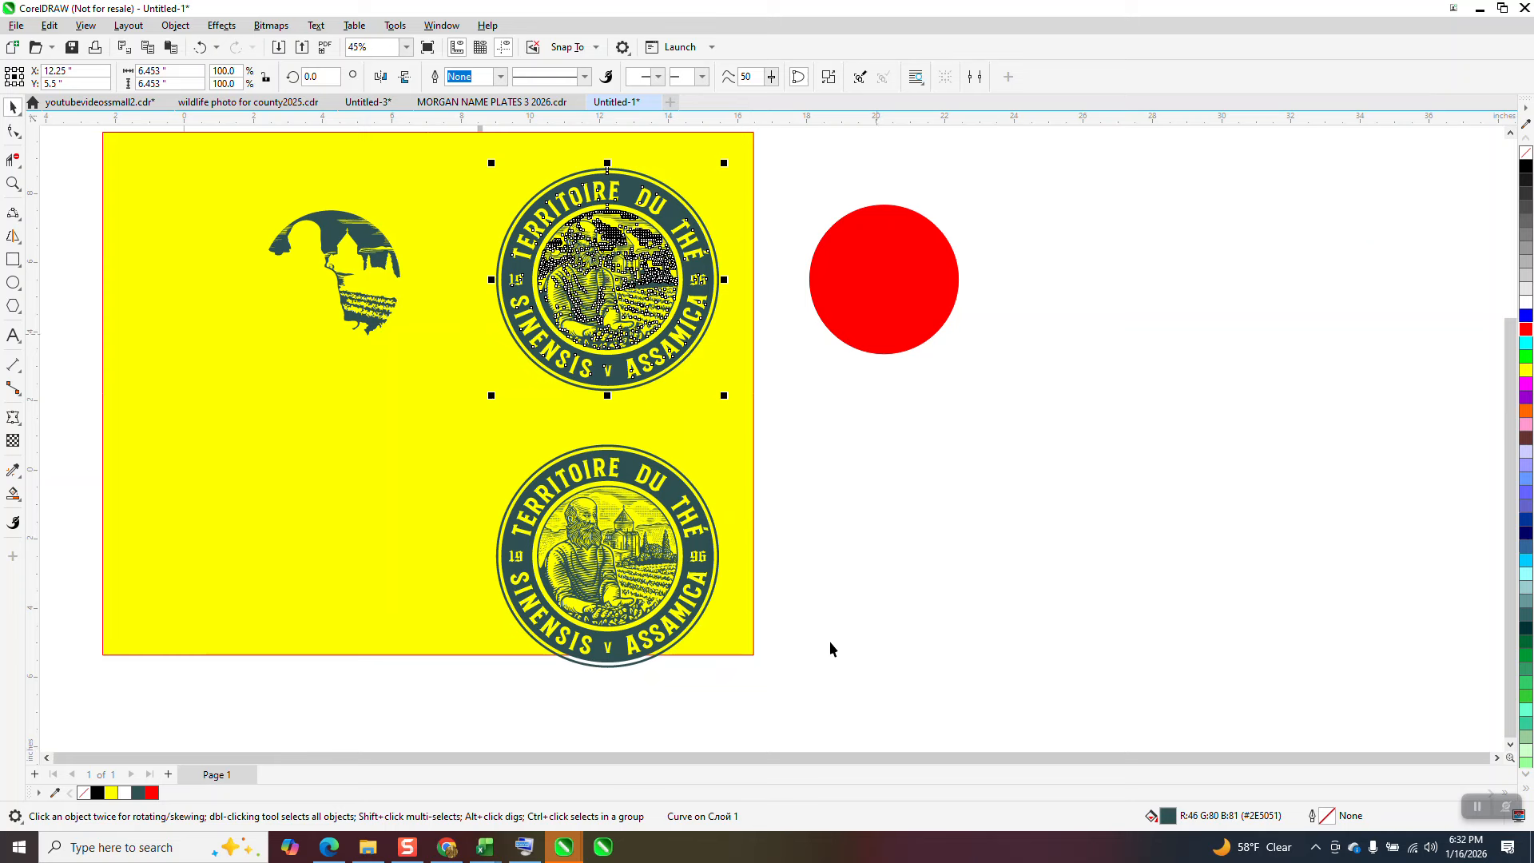
pyautogui.click(892, 307)
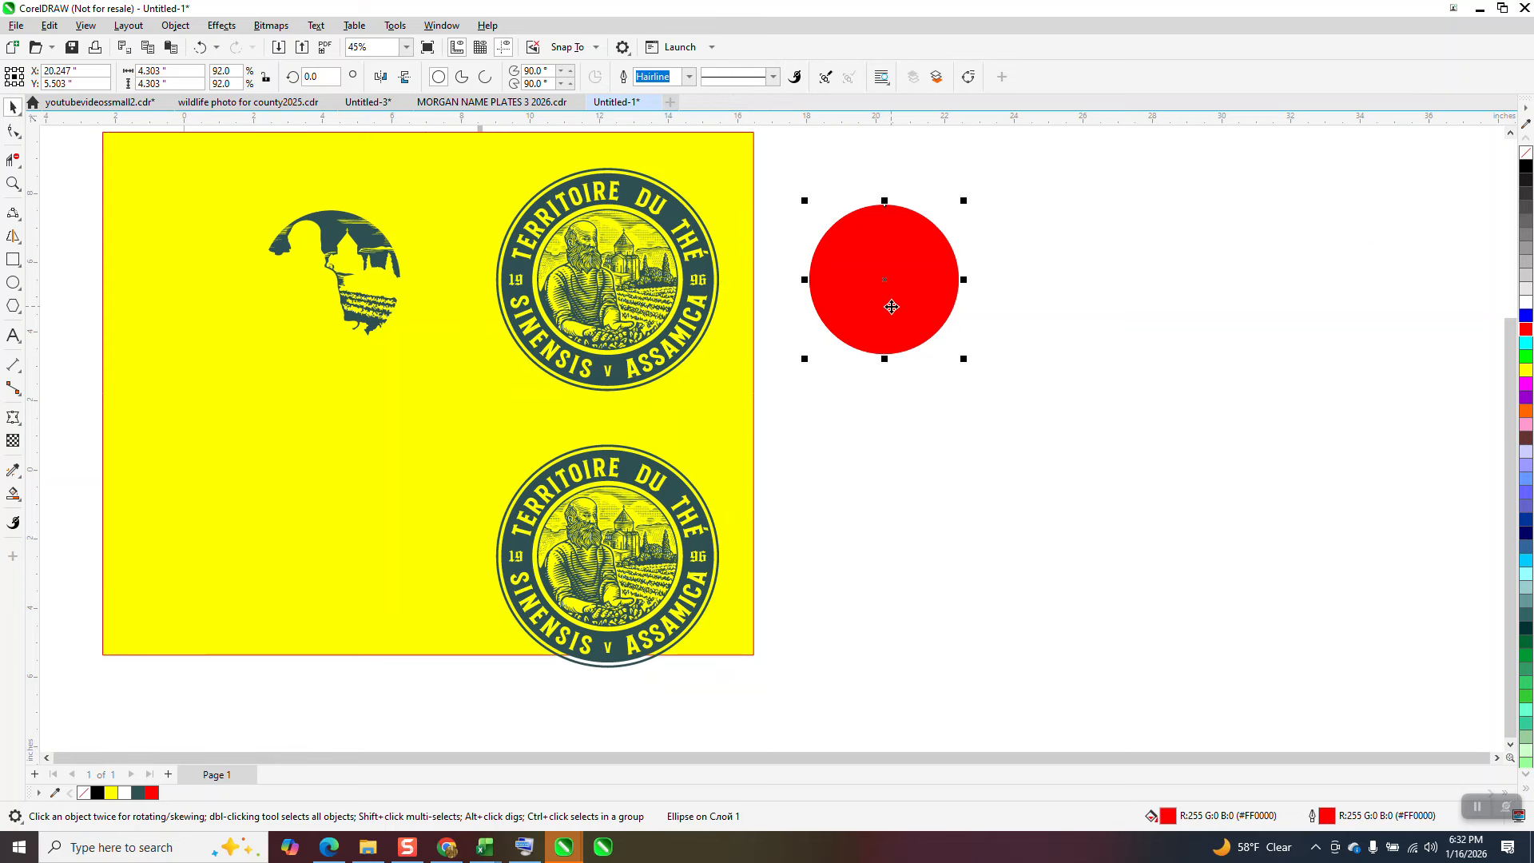
pyautogui.hotkey('ctrl', 'z')
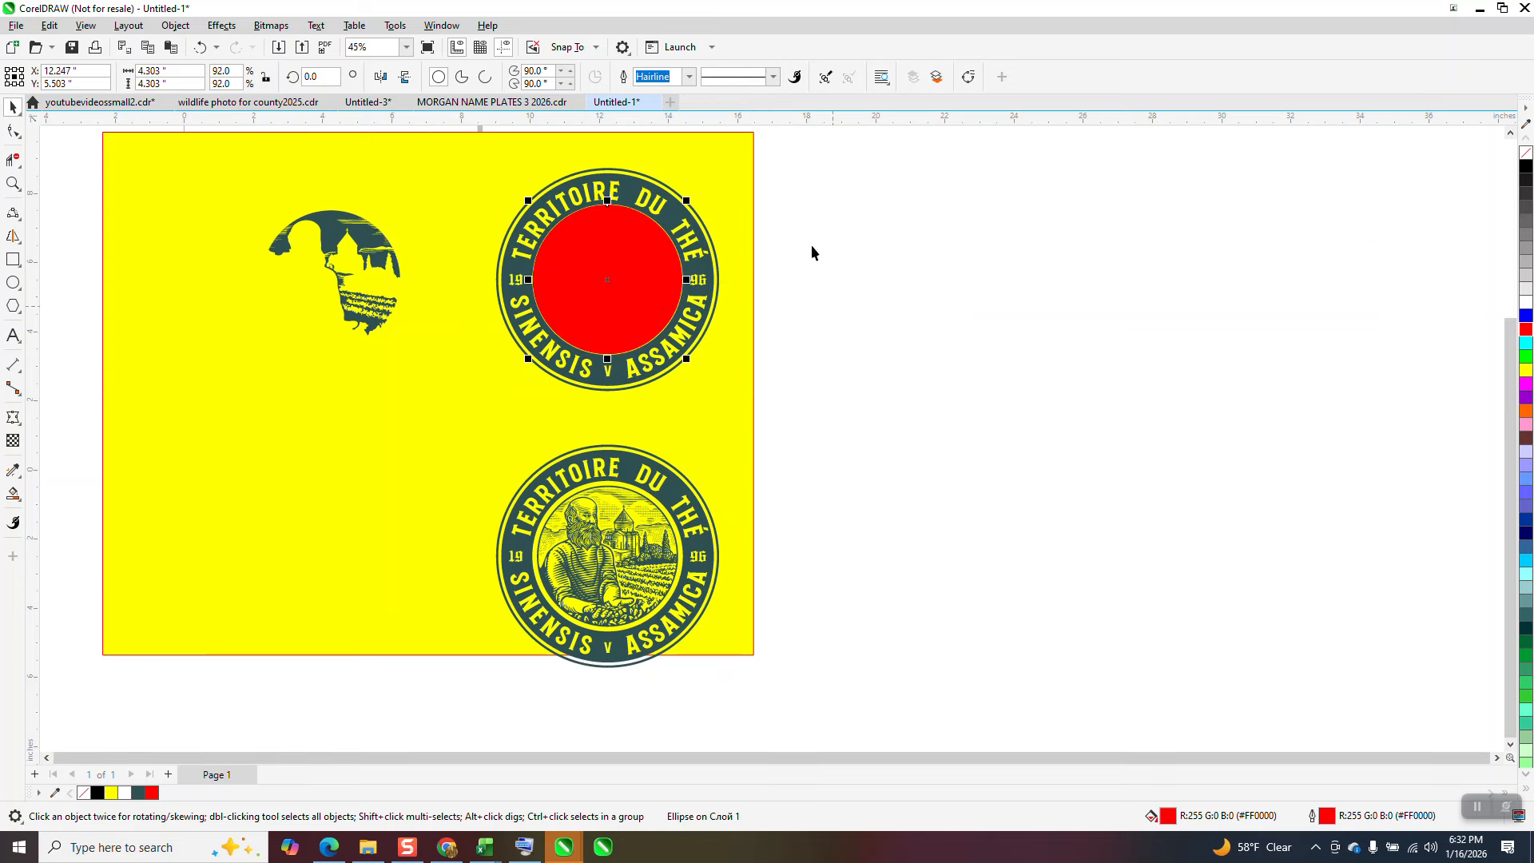
# Step: Intersect the red circle with the upper badge curve and move the resulting illustration piece 8 inches to the right
pyautogui.moveTo(813, 150); pyautogui.dragTo(807, 186)
pyautogui.moveTo(463, 429); pyautogui.dragTo(467, 427)
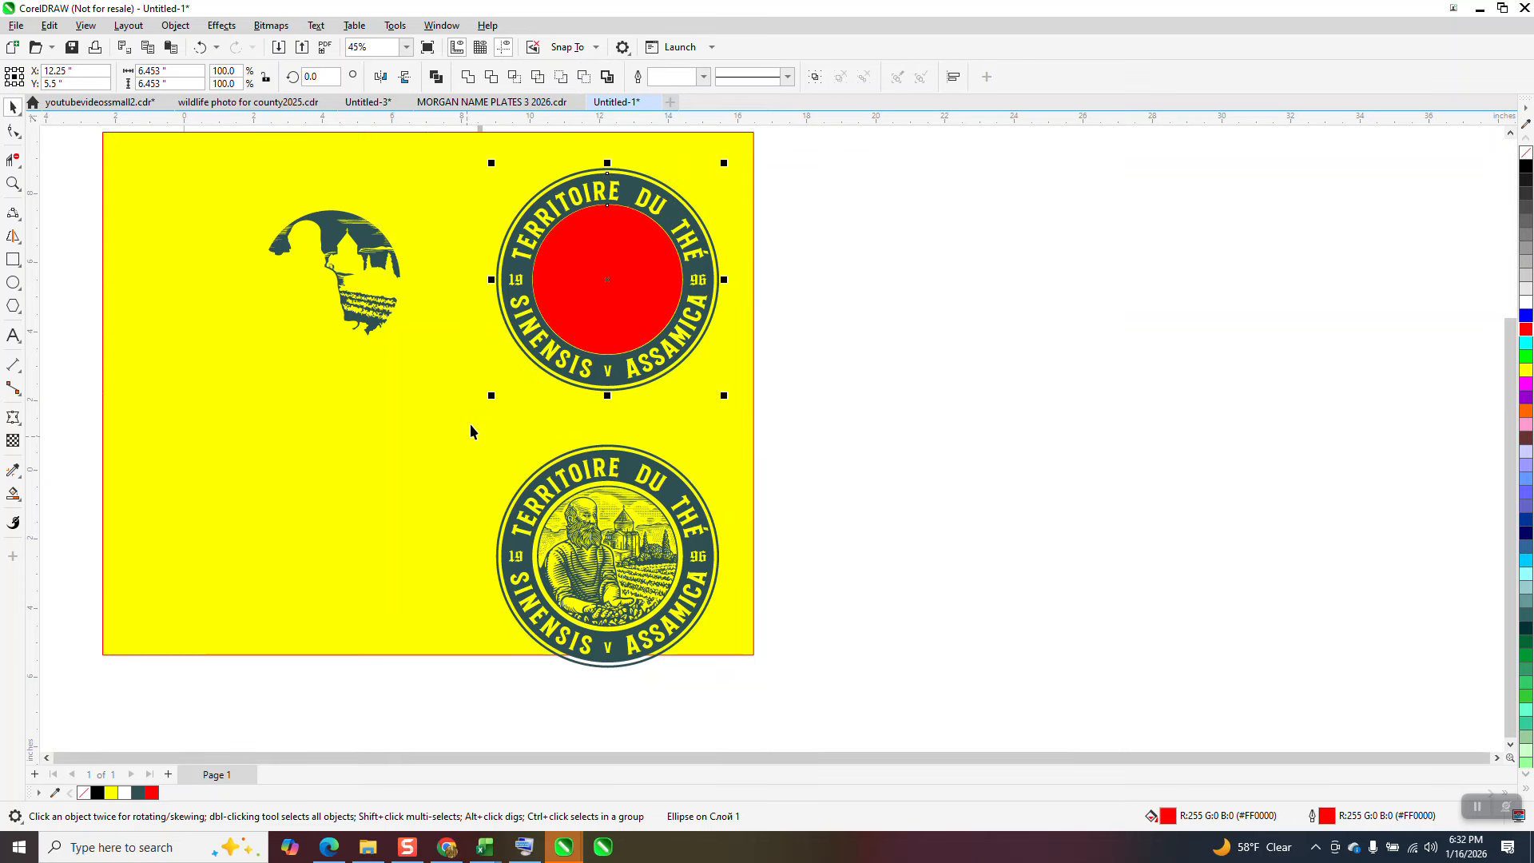
pyautogui.click(515, 77)
pyautogui.press('Right')
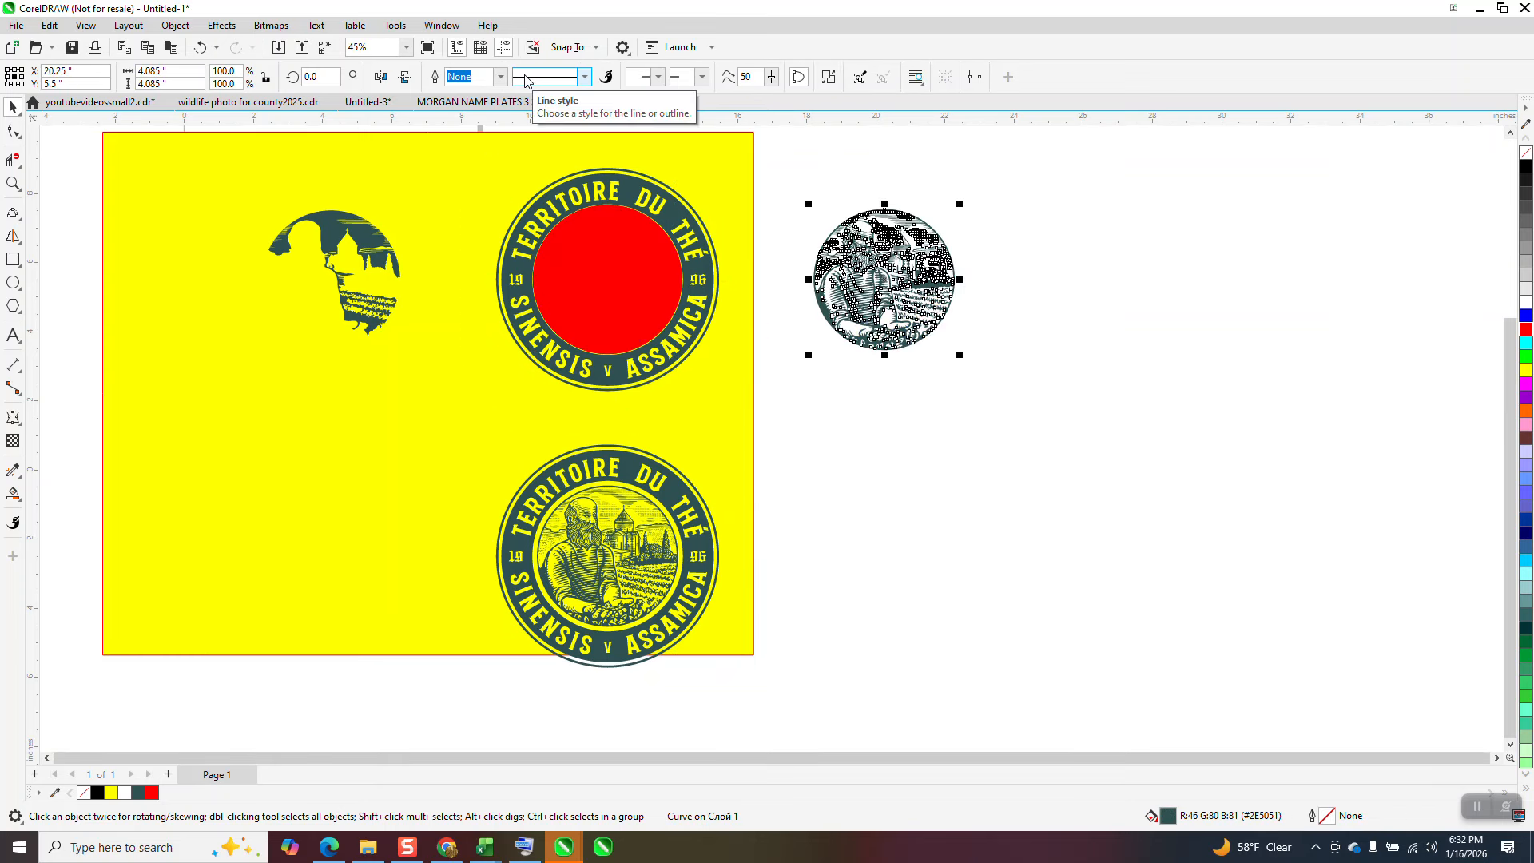
pyautogui.click(1076, 137)
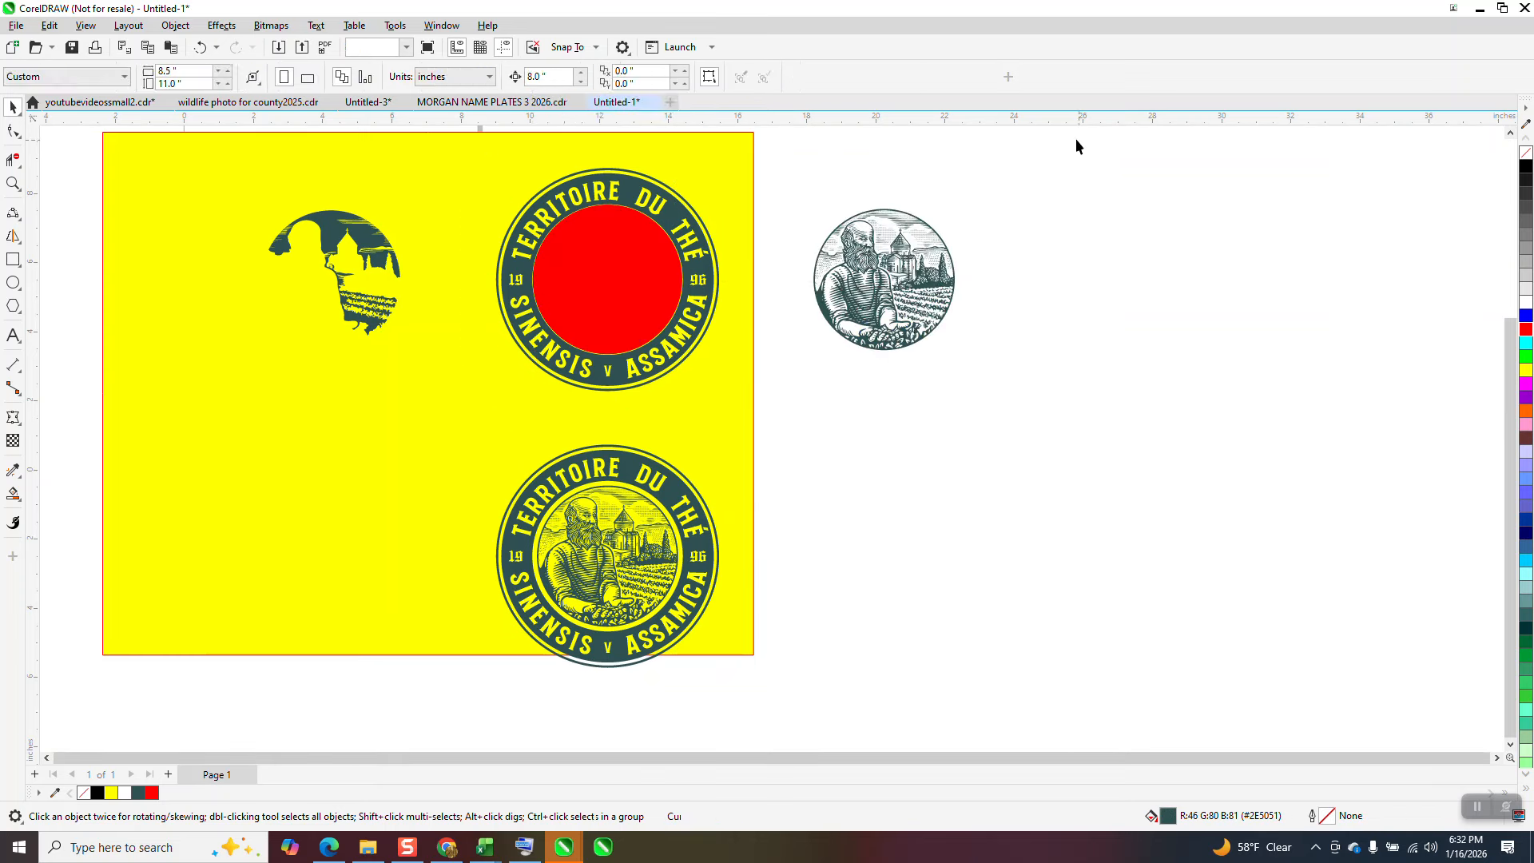
# Step: Move the red circle 16 inches right, off the badge and past the extracted illustration
pyautogui.click(652, 266)
pyautogui.press('Right')
pyautogui.press('Right')
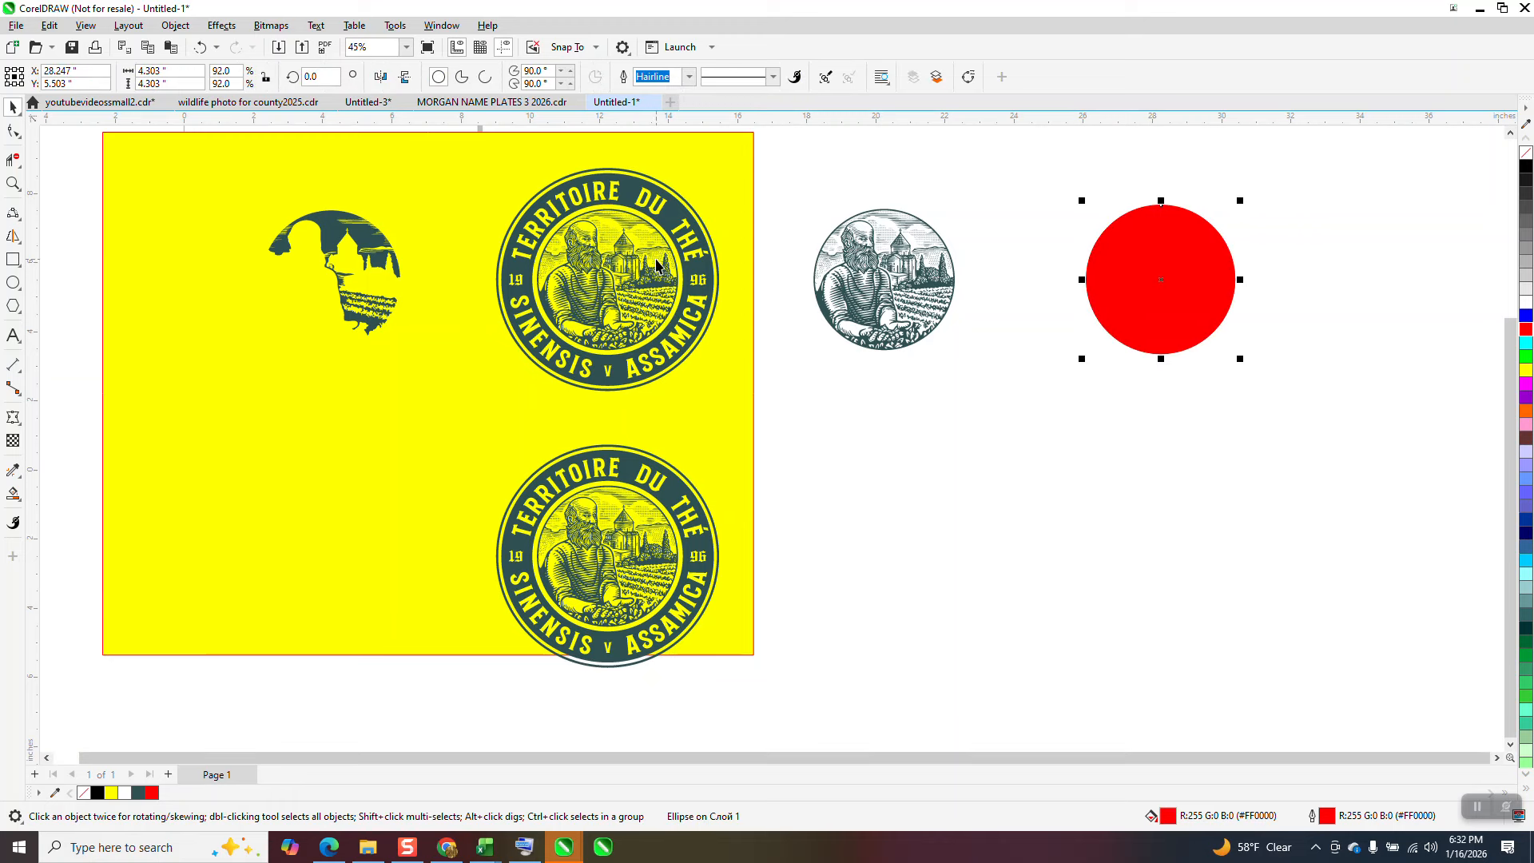
# Step: Move the partial background illustration piece 24 inches right and place a copy 8 inches back to the left, over the extracted central illustration
pyautogui.click(381, 253)
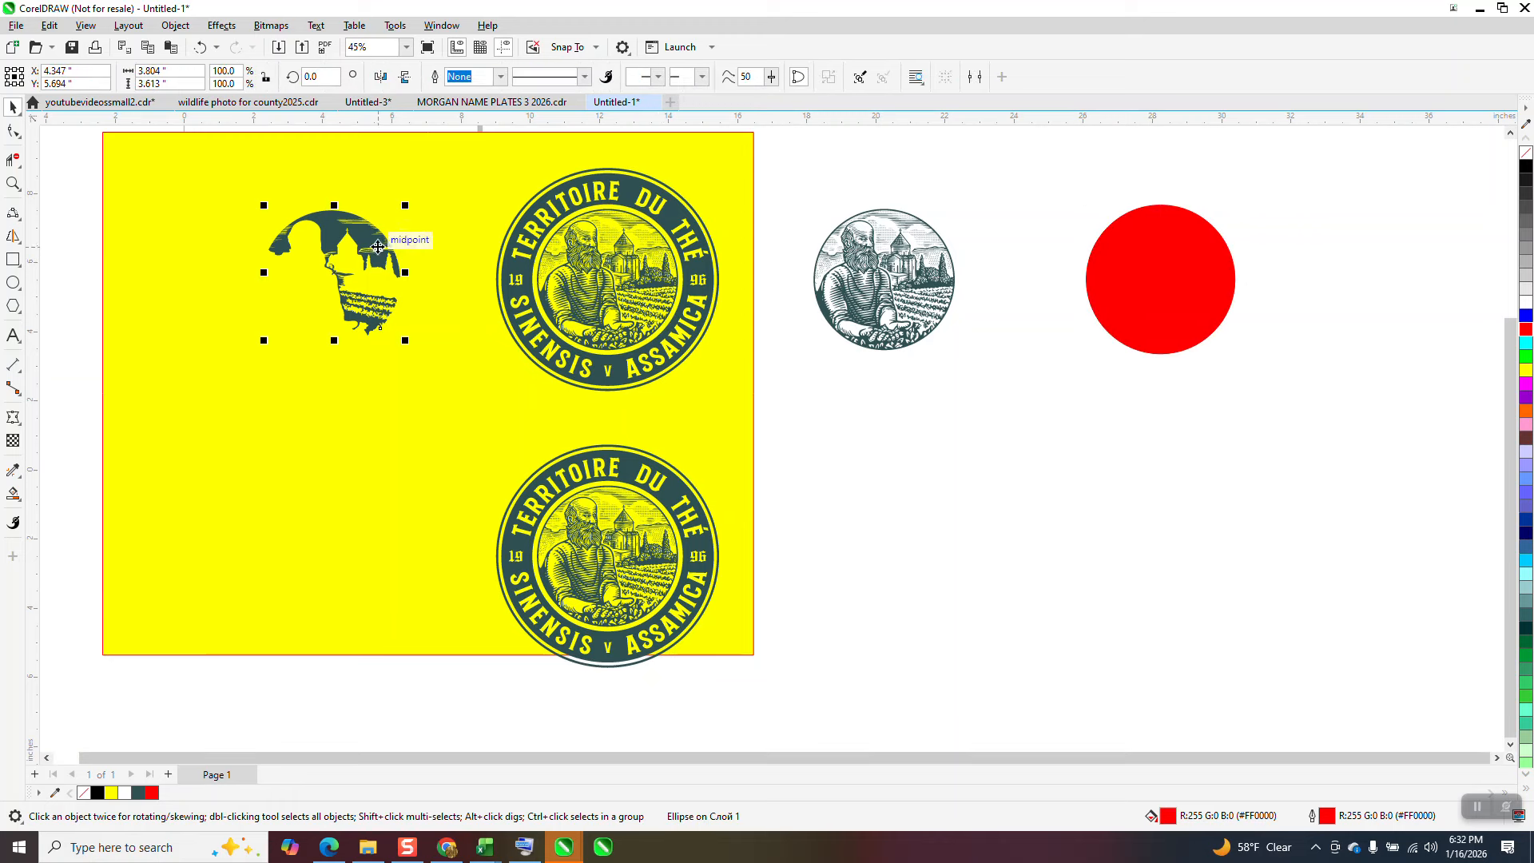
pyautogui.press('Right')
pyautogui.press('Right')
pyautogui.press('Right')
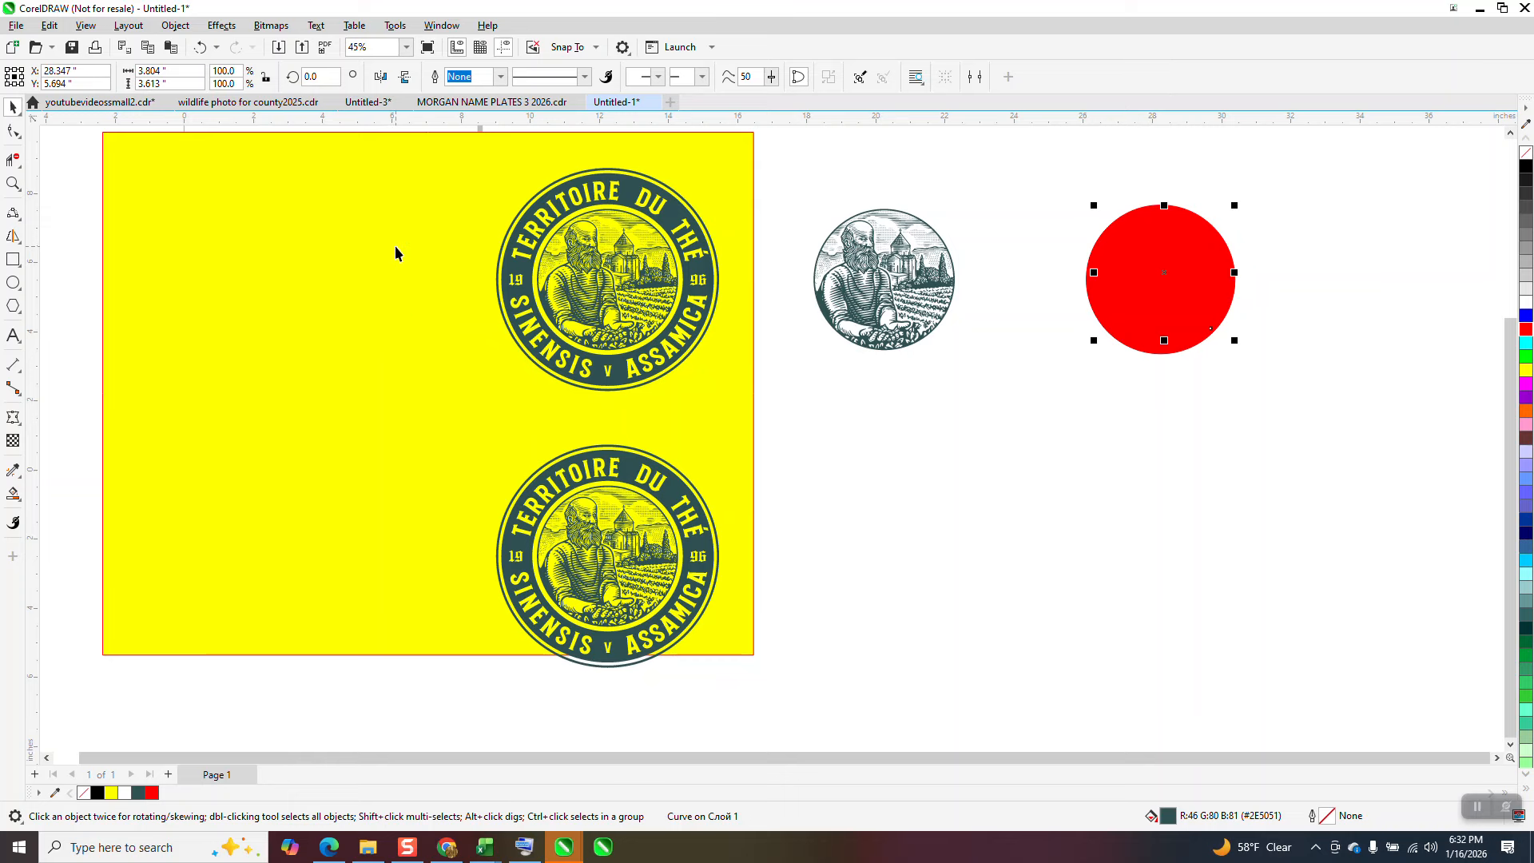
pyautogui.moveTo(1052, 154); pyautogui.dragTo(1320, 410)
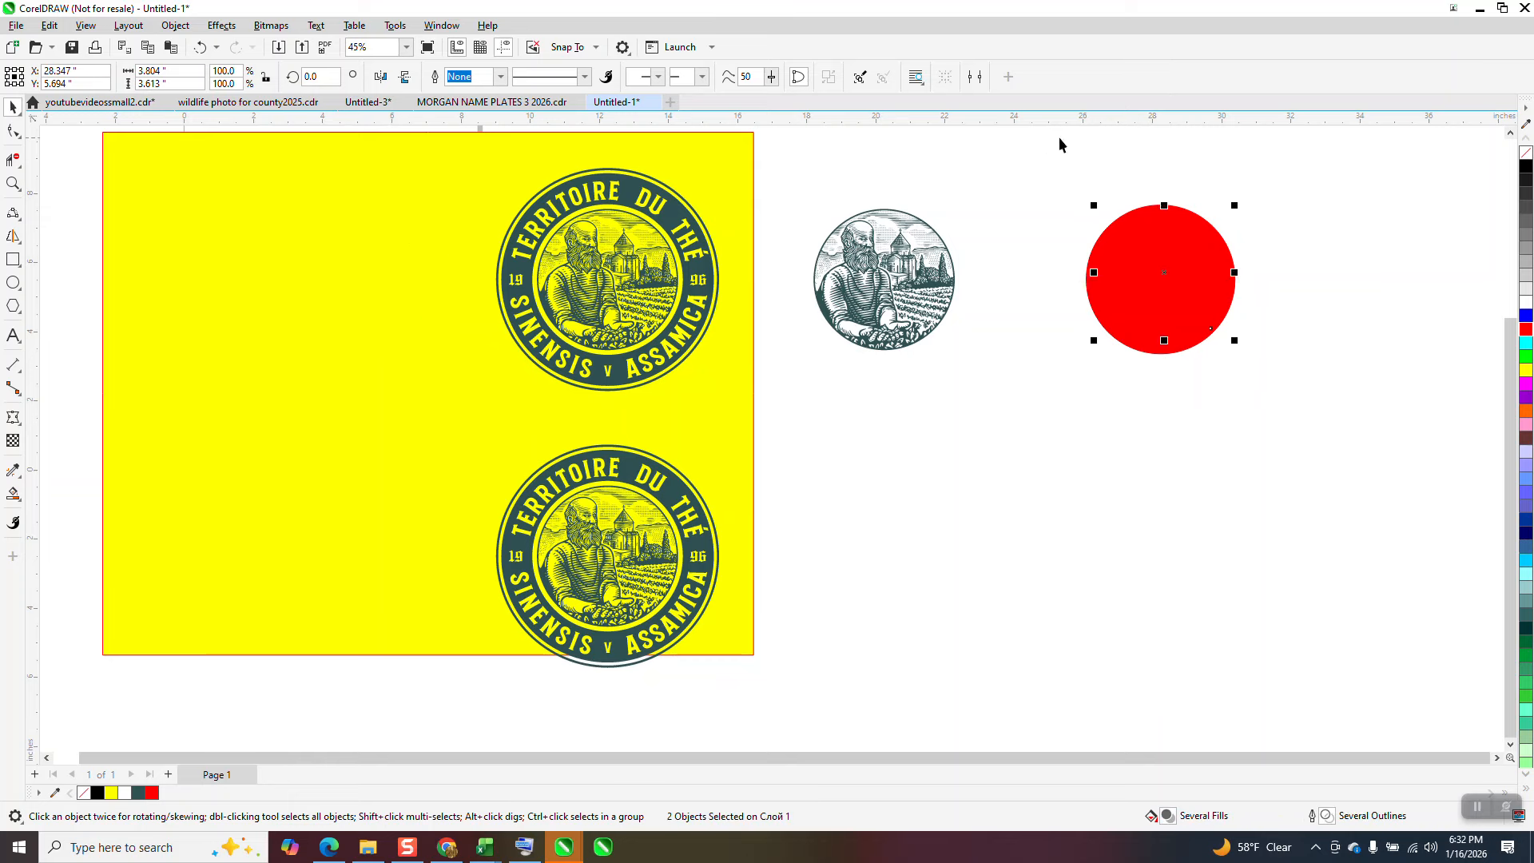
pyautogui.press('Left')
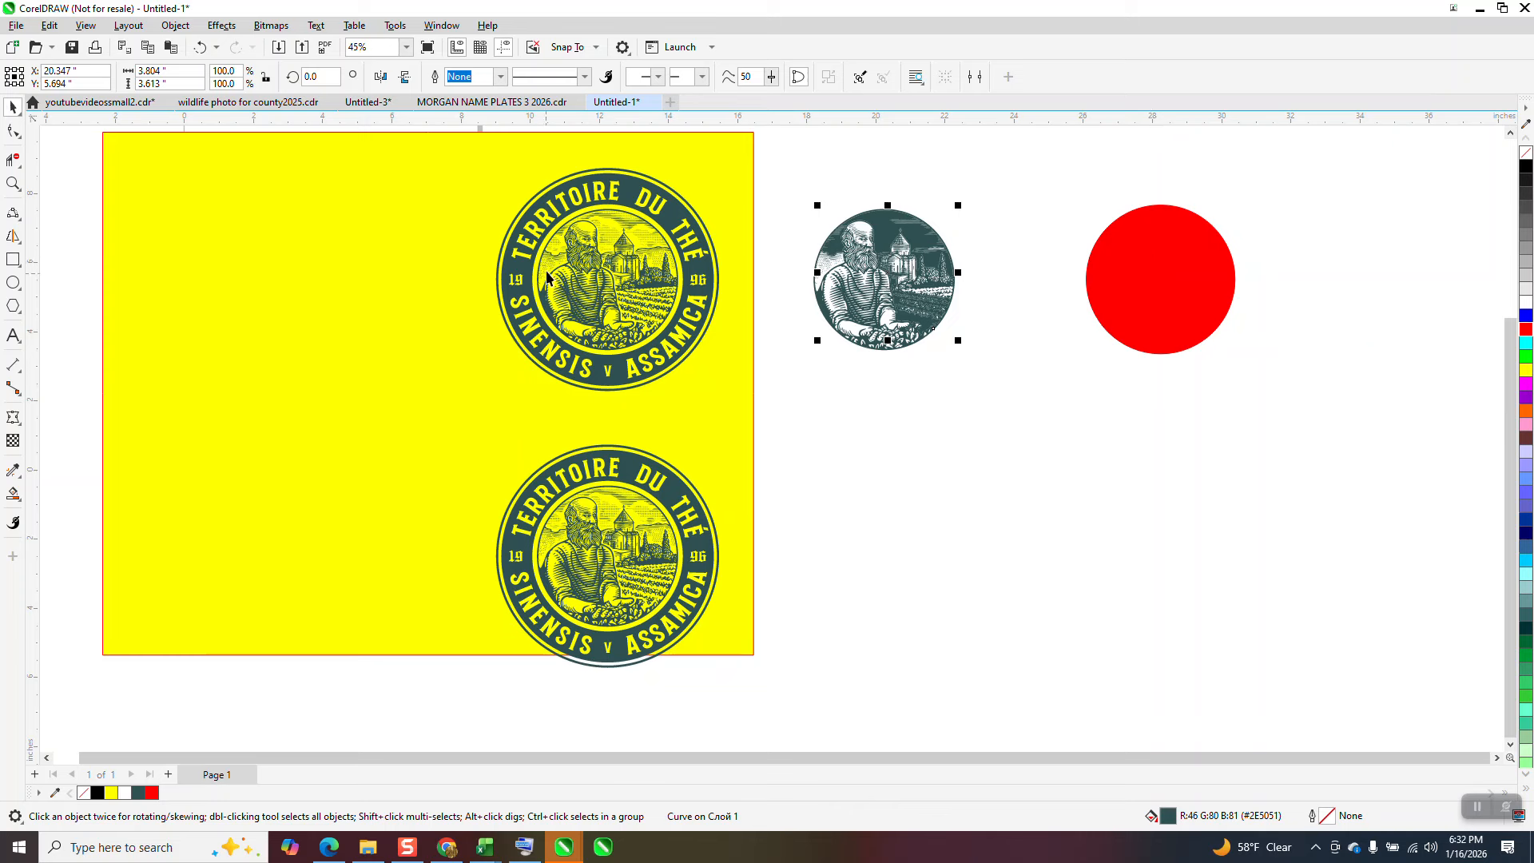
pyautogui.click(585, 251)
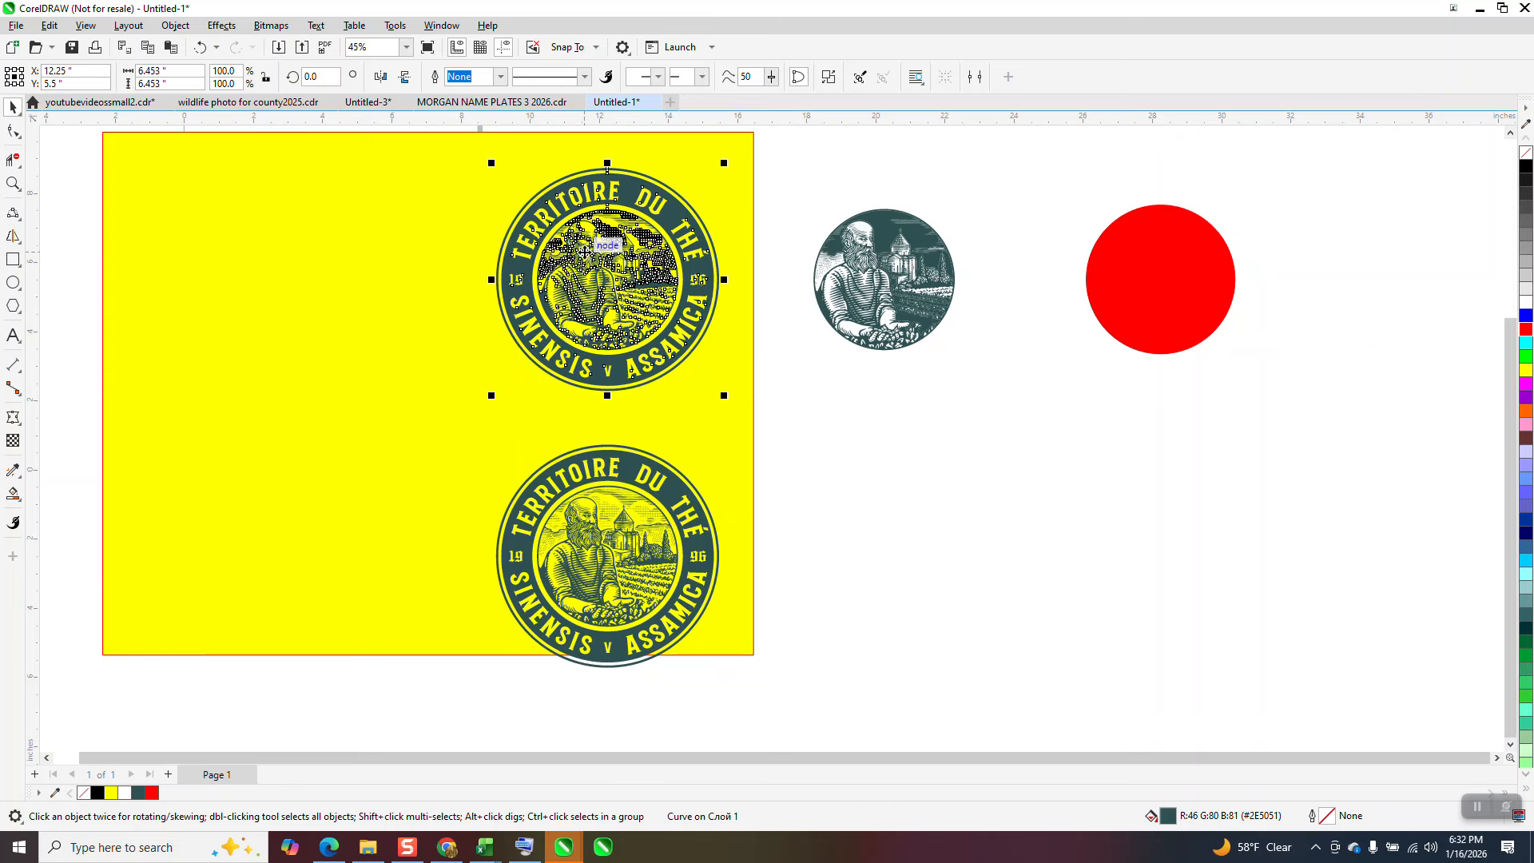
pyautogui.press('Delete')
pyautogui.click(199, 47)
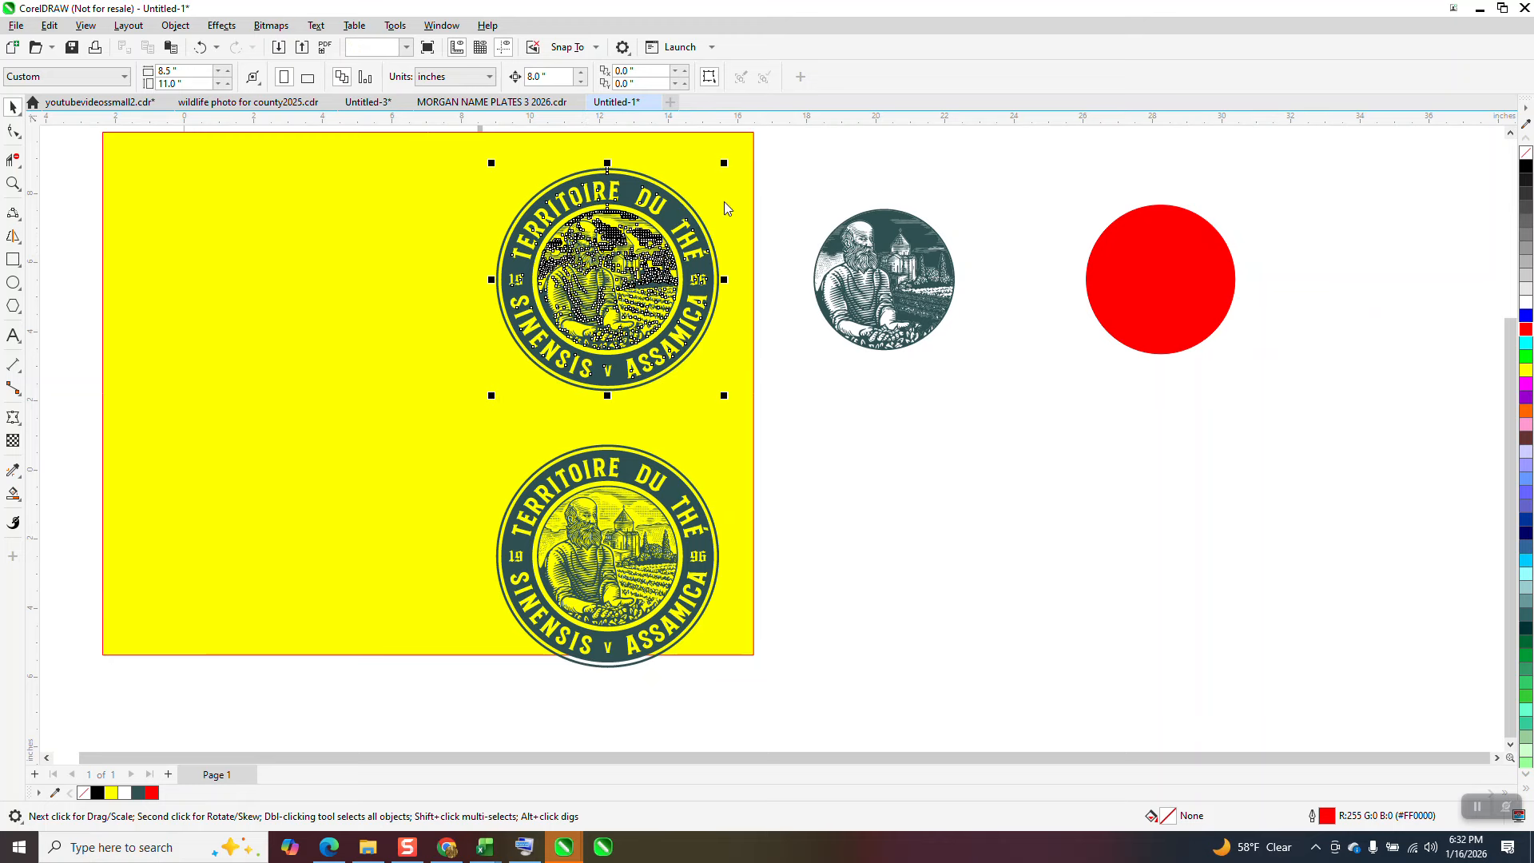
# Step: Move the red circle 16 inches left over the upper badge's central illustration and trim the badge with it
pyautogui.click(1168, 273)
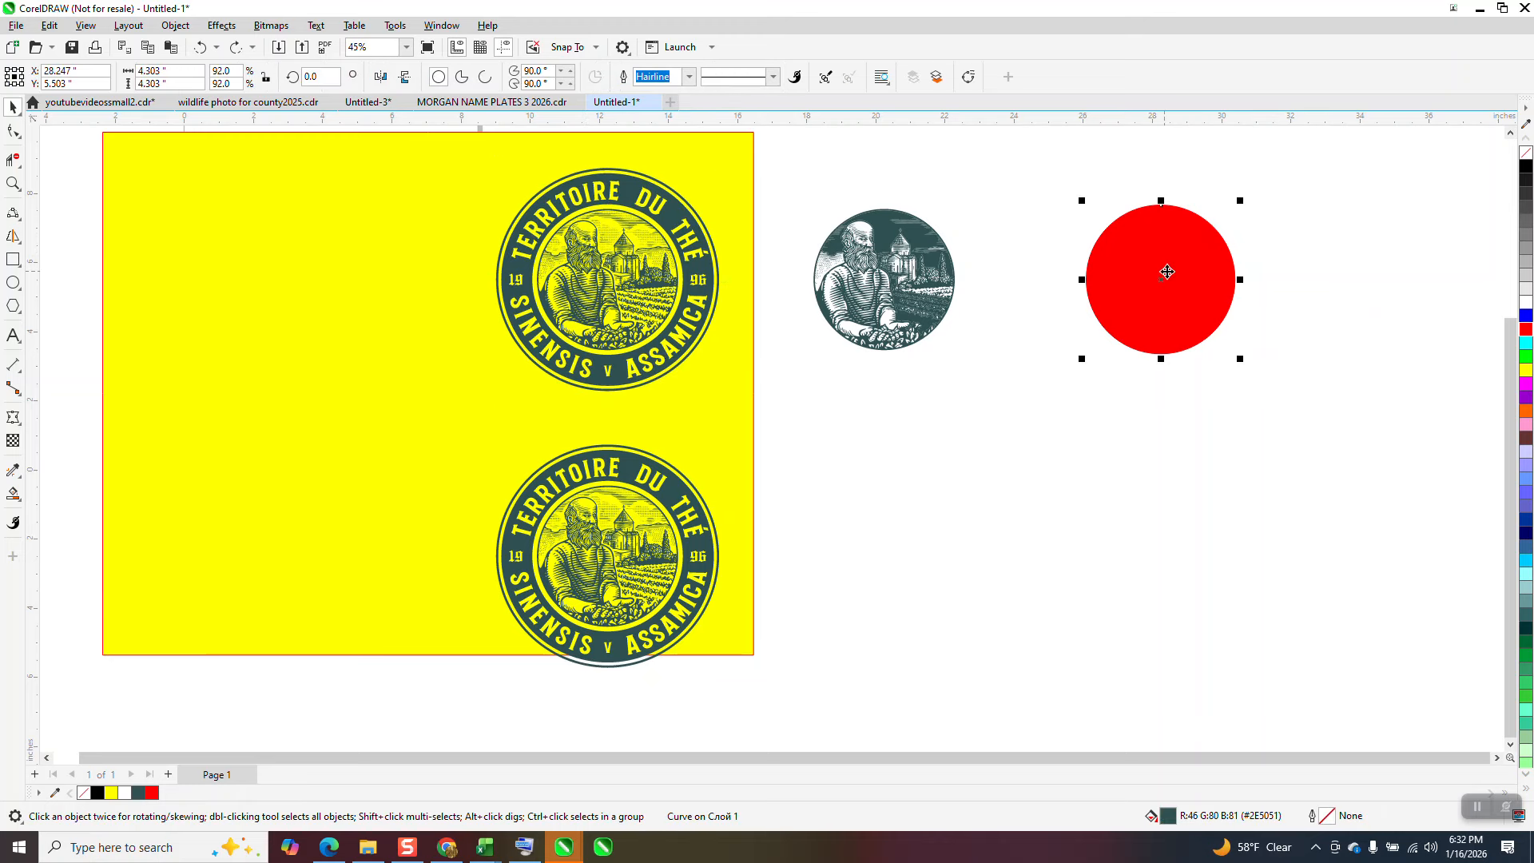
pyautogui.hotkey('ctrl', 'shift', 'z')
pyautogui.hotkey('ctrl', 'shift', 'z')
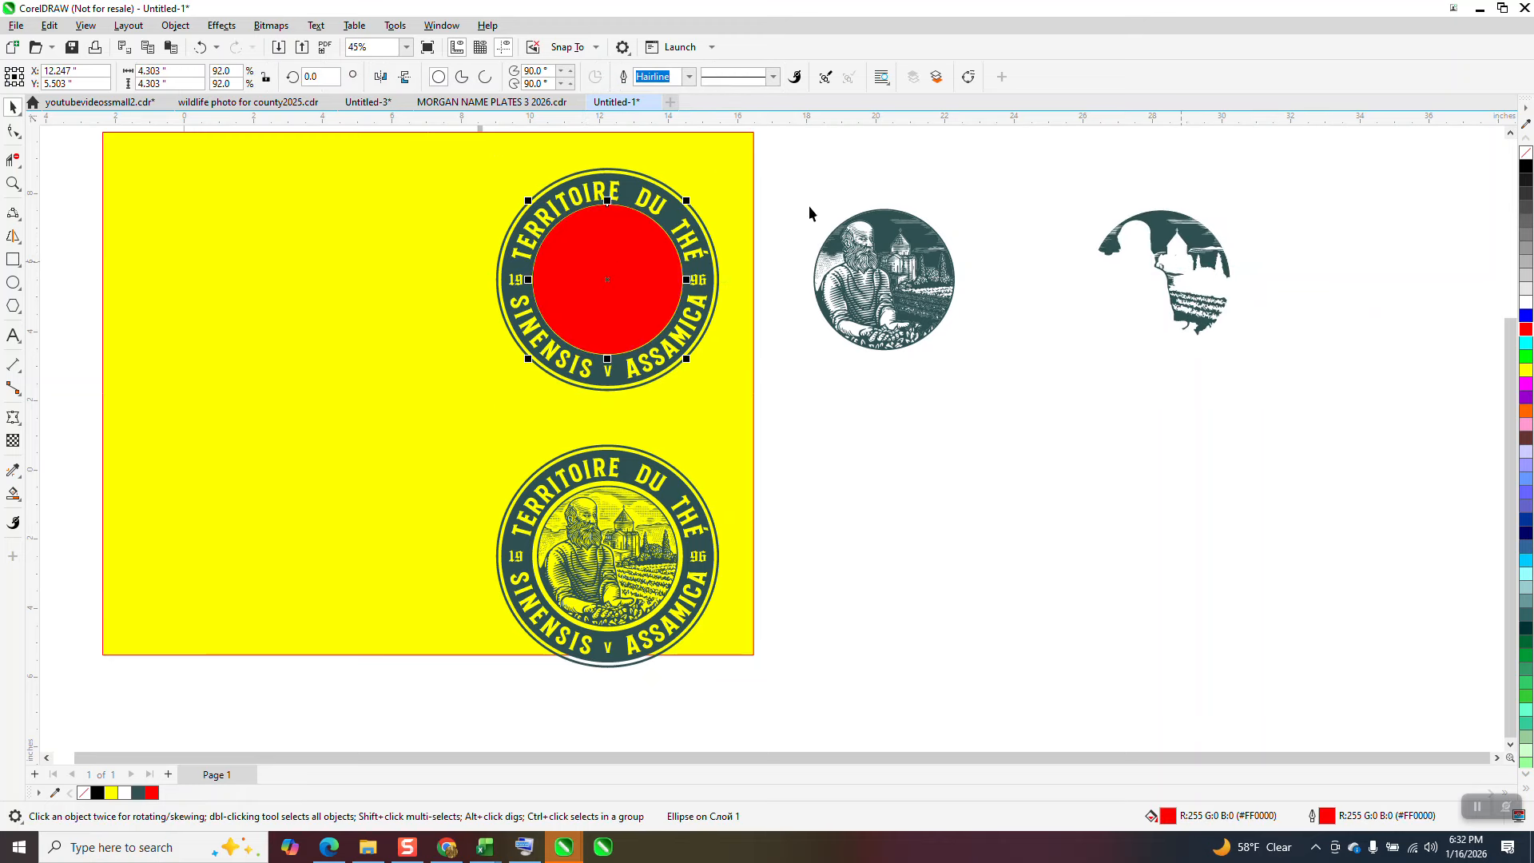
pyautogui.moveTo(791, 154); pyautogui.dragTo(437, 414)
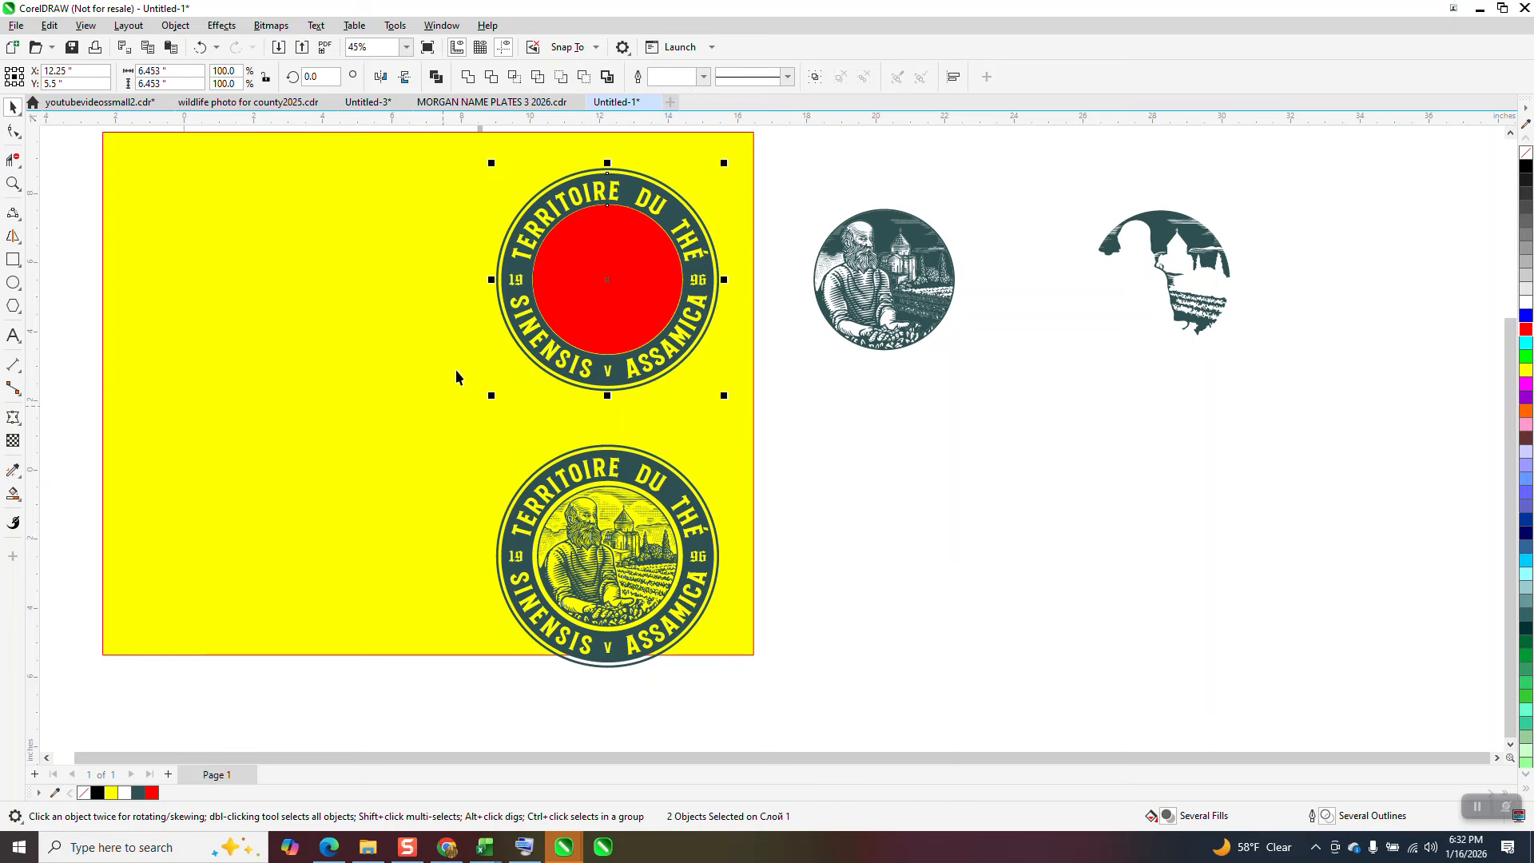
pyautogui.click(493, 77)
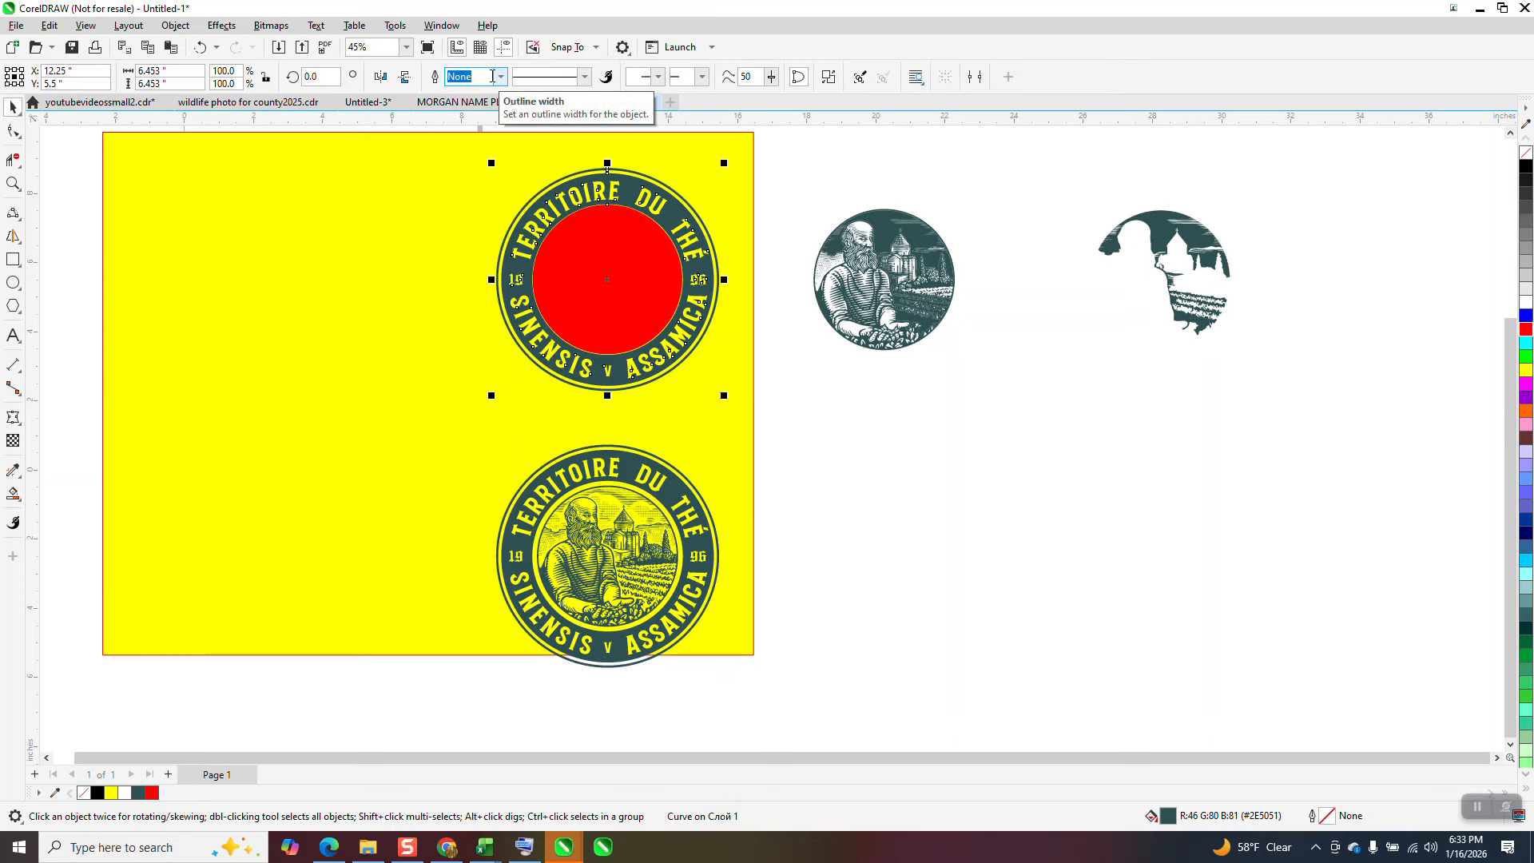
# Step: Move the trimmed lettering ring 16 inches right and 8 inches down, and shift the red circle 8 inches left
pyautogui.press('Right')
pyautogui.press('Right')
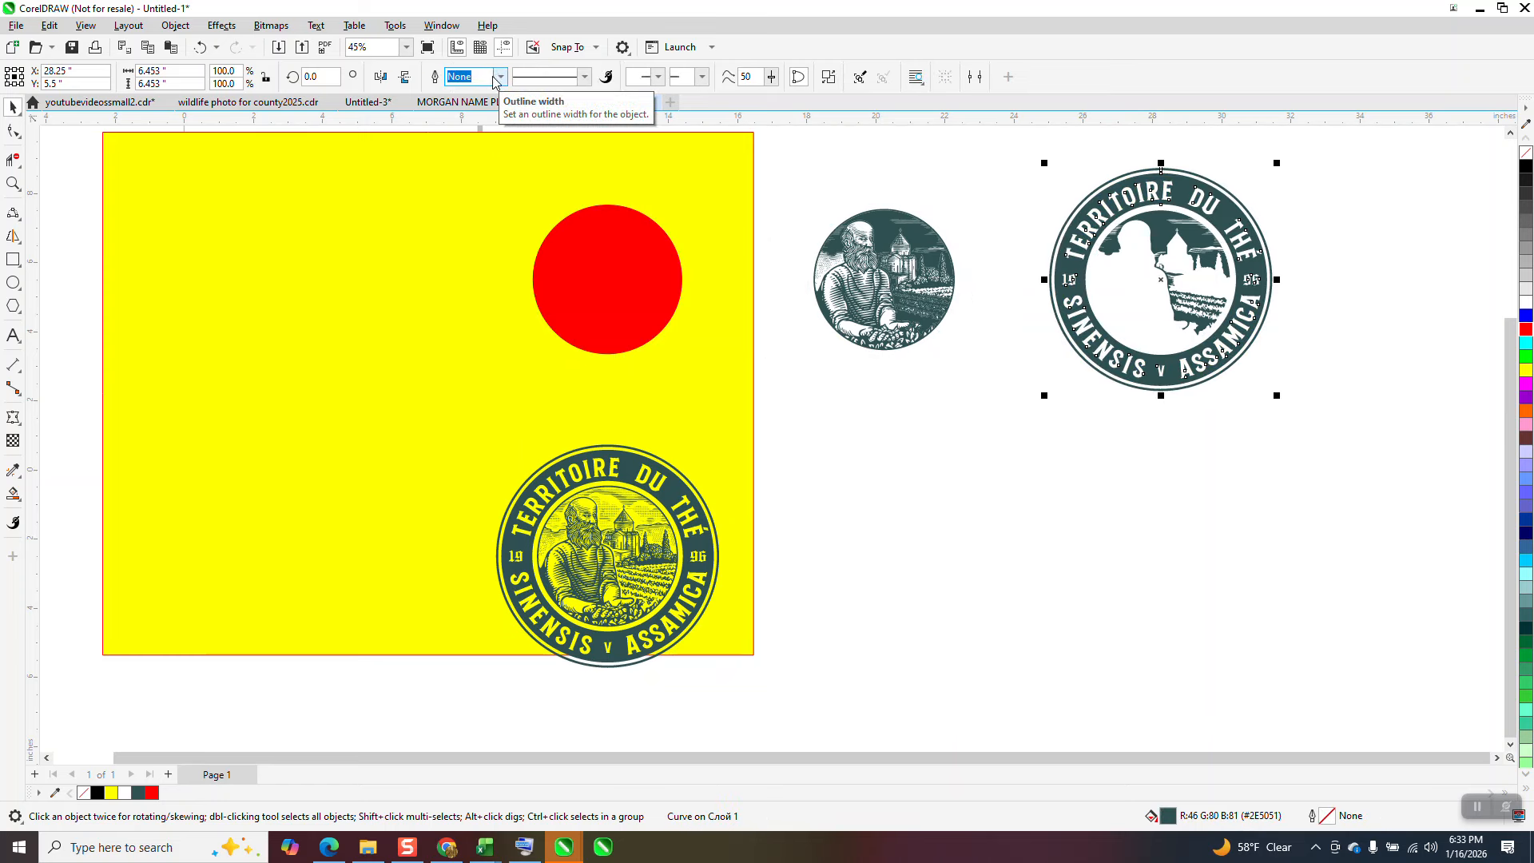
pyautogui.press('Down')
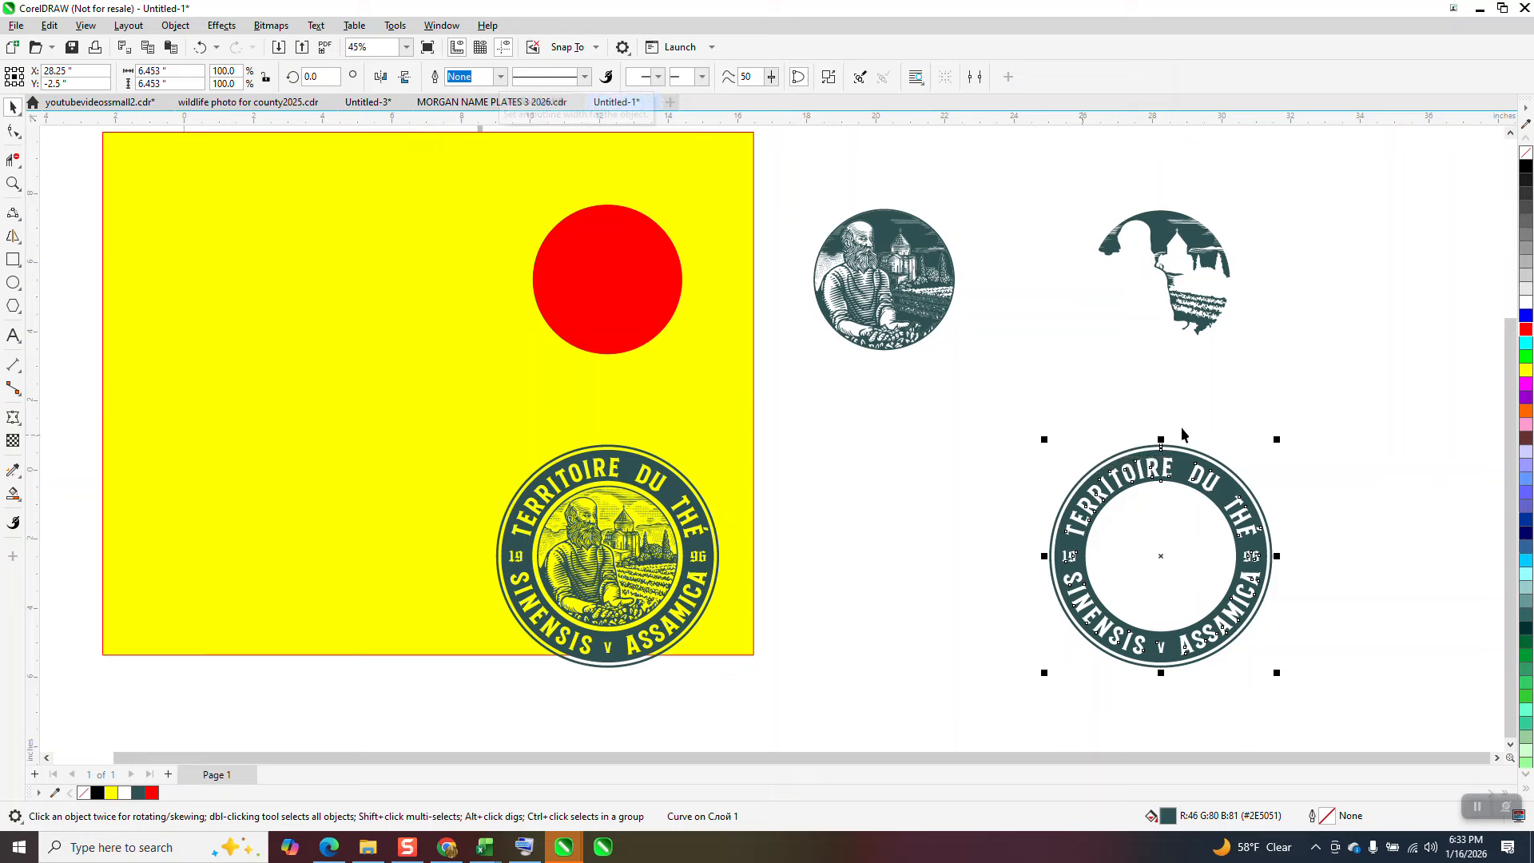
pyautogui.click(641, 291)
pyautogui.press('Left')
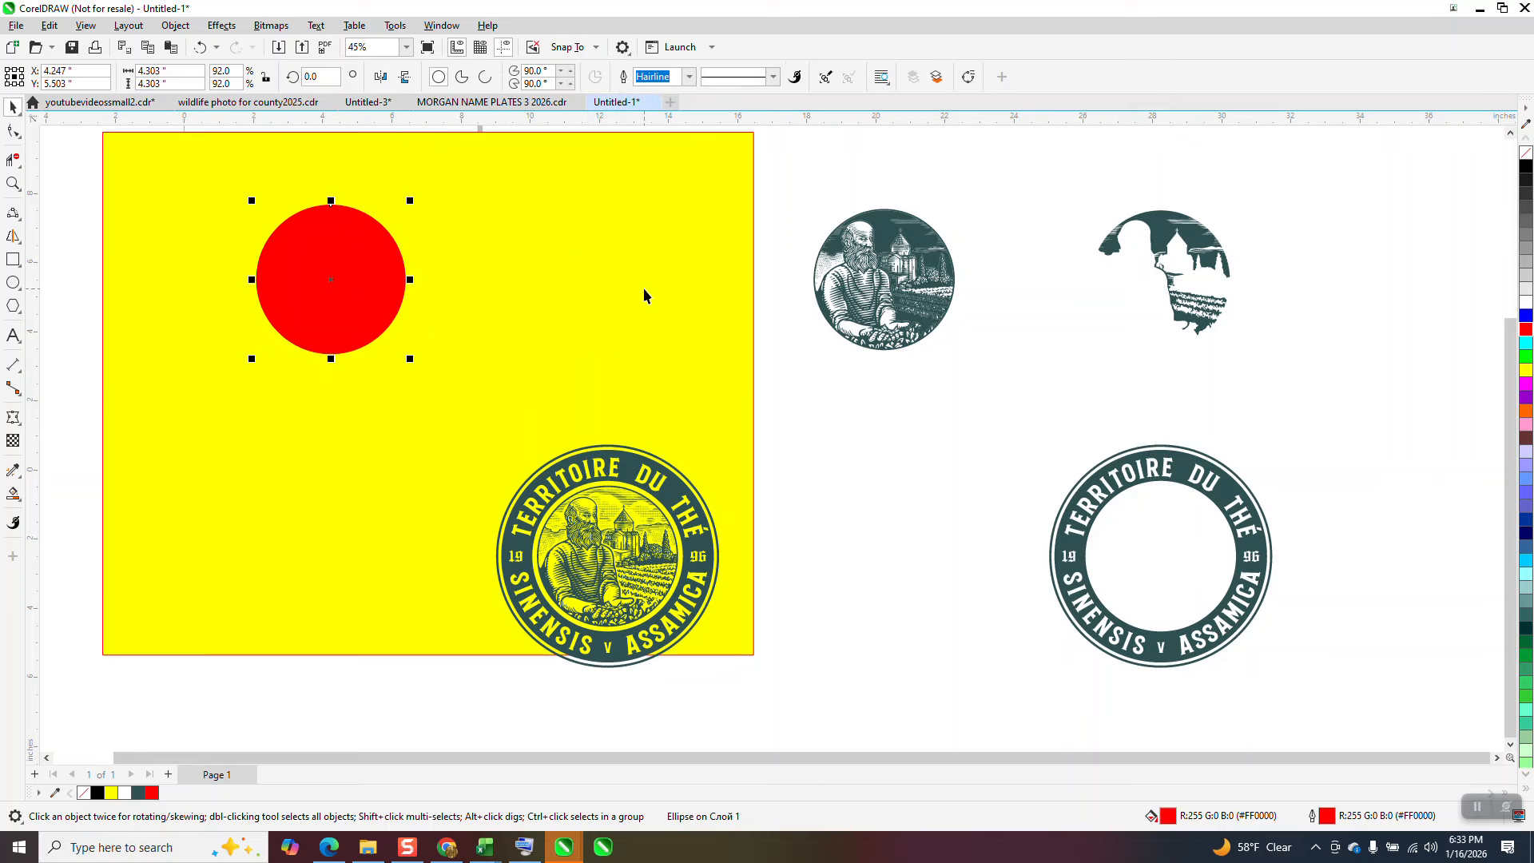
# Step: Break the separated lettering ring's curve apart into individual objects
pyautogui.click(13, 183)
pyautogui.moveTo(1049, 417); pyautogui.dragTo(1335, 734)
pyautogui.scroll(-1, 765, 595)
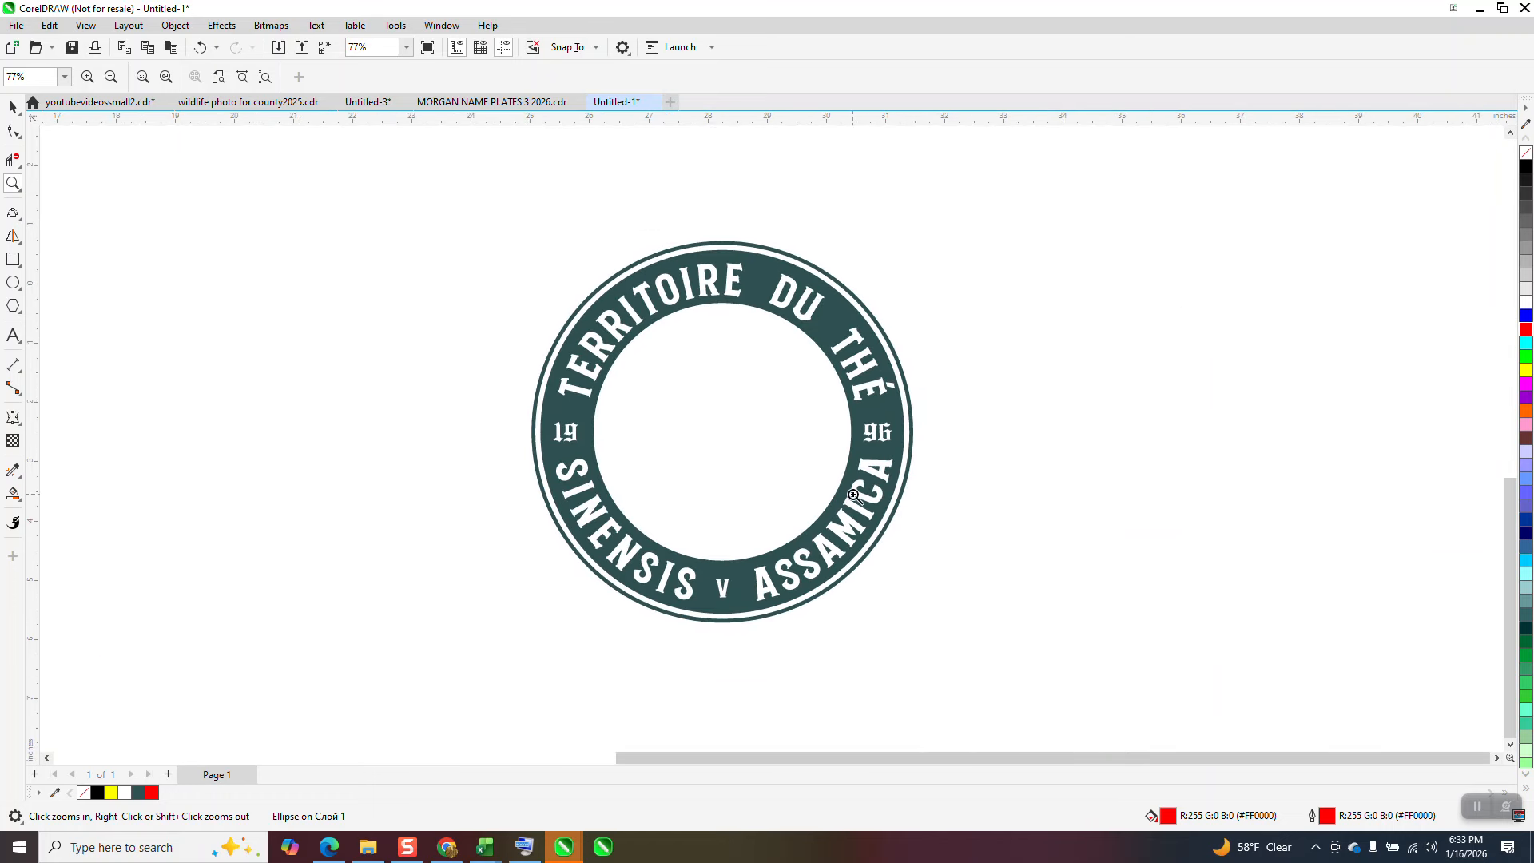
pyautogui.click(13, 106)
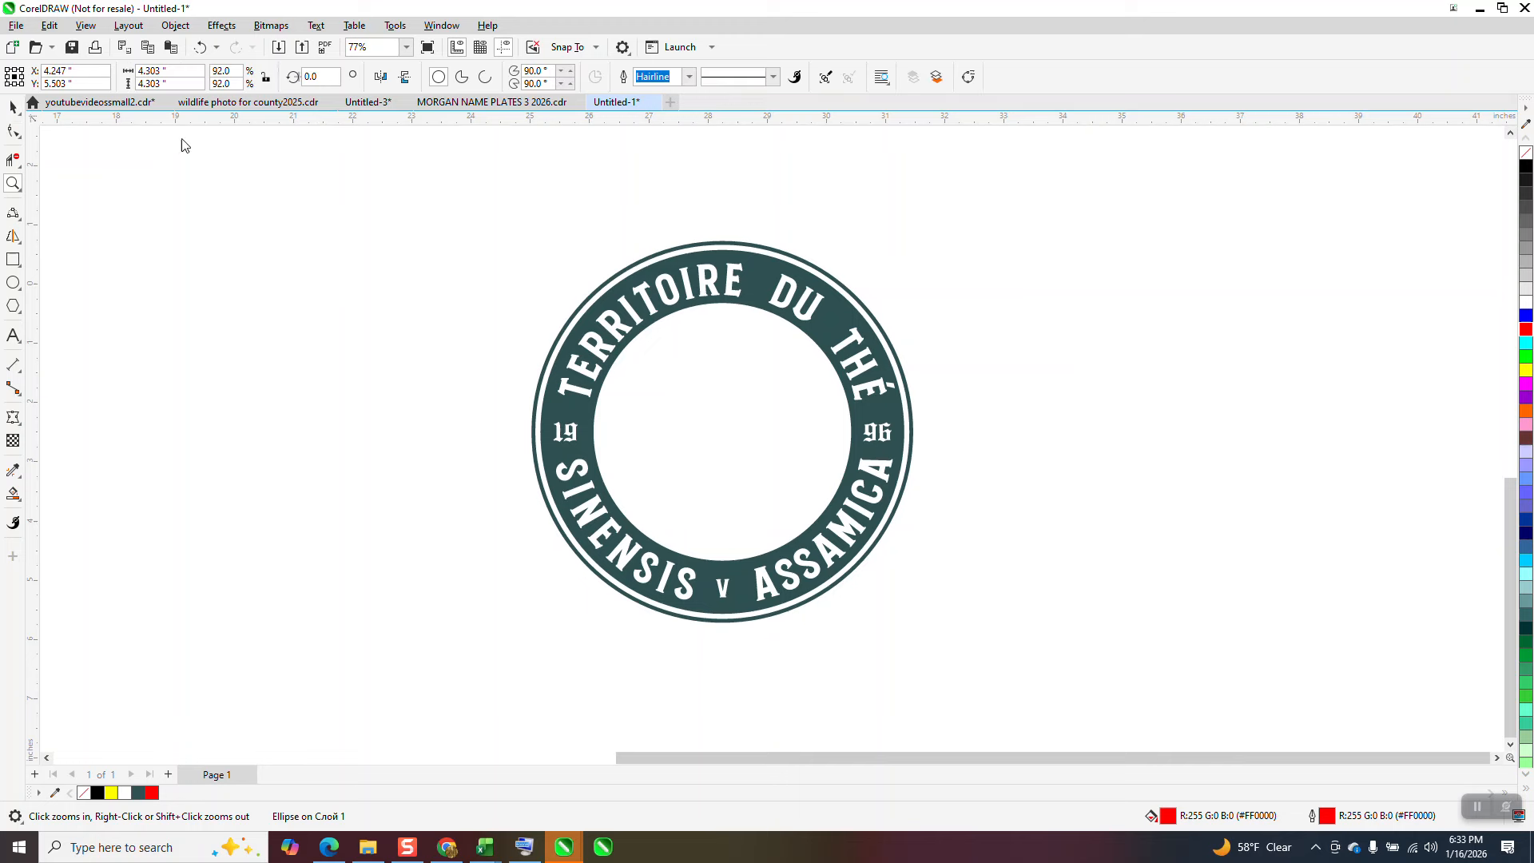
pyautogui.click(681, 193)
pyautogui.click(729, 243)
pyautogui.press('Right')
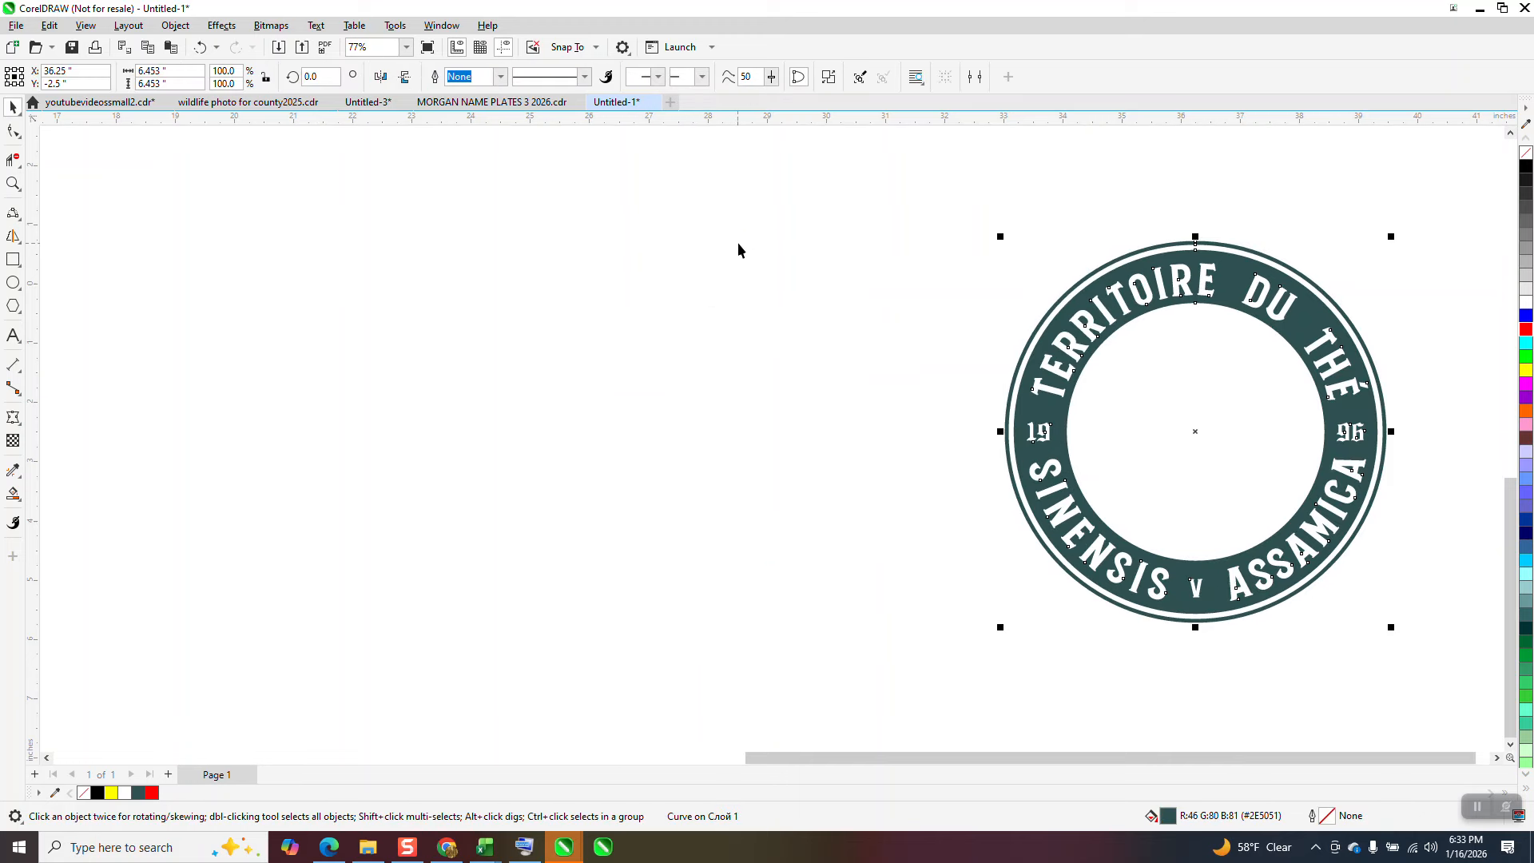
pyautogui.press('Left')
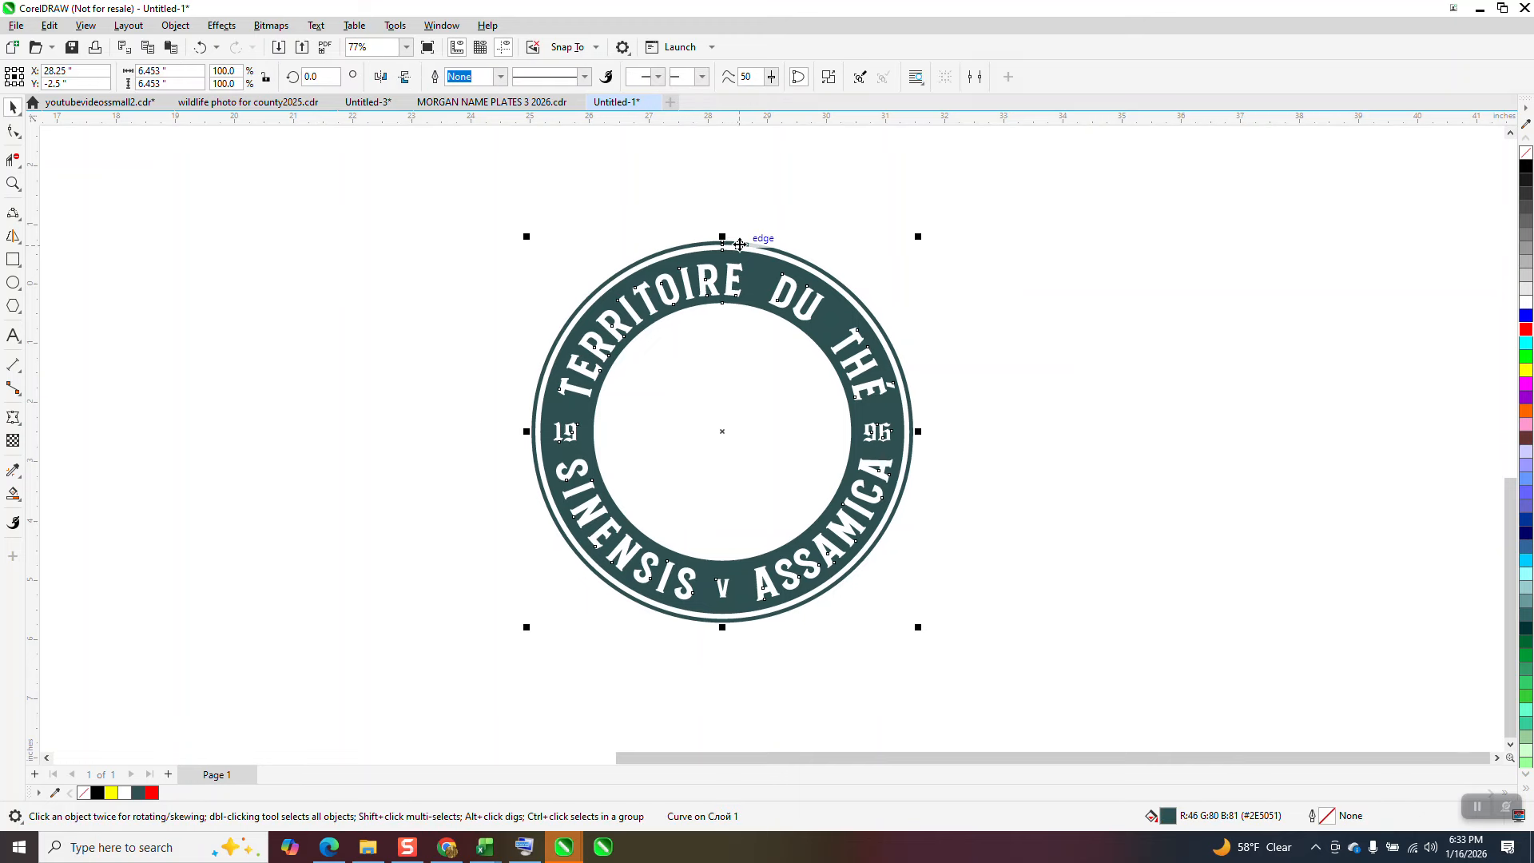
pyautogui.click(189, 30)
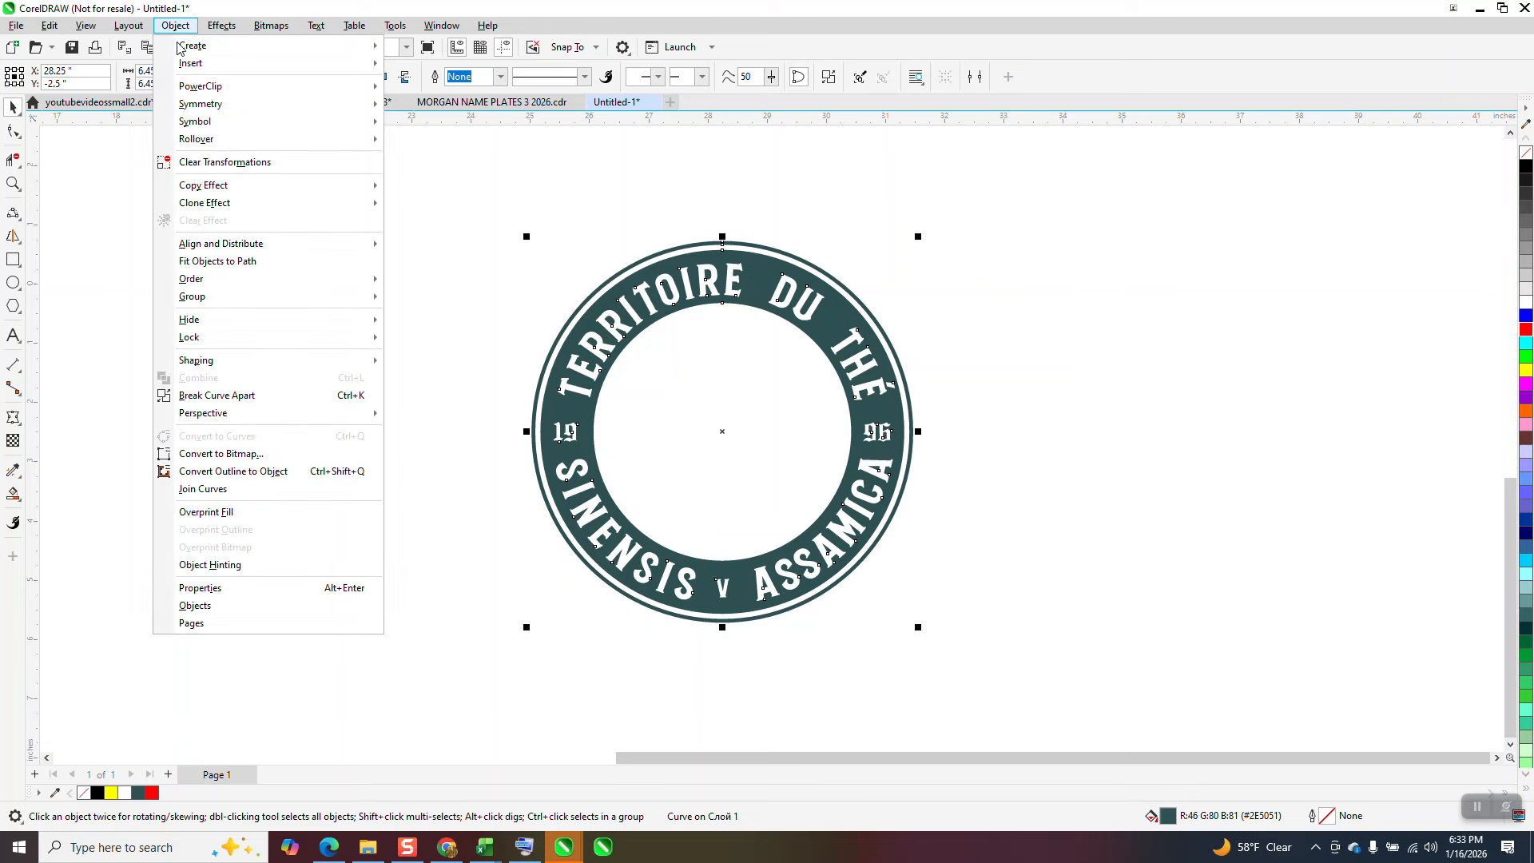
pyautogui.click(231, 397)
pyautogui.scroll(-2, 219, 356)
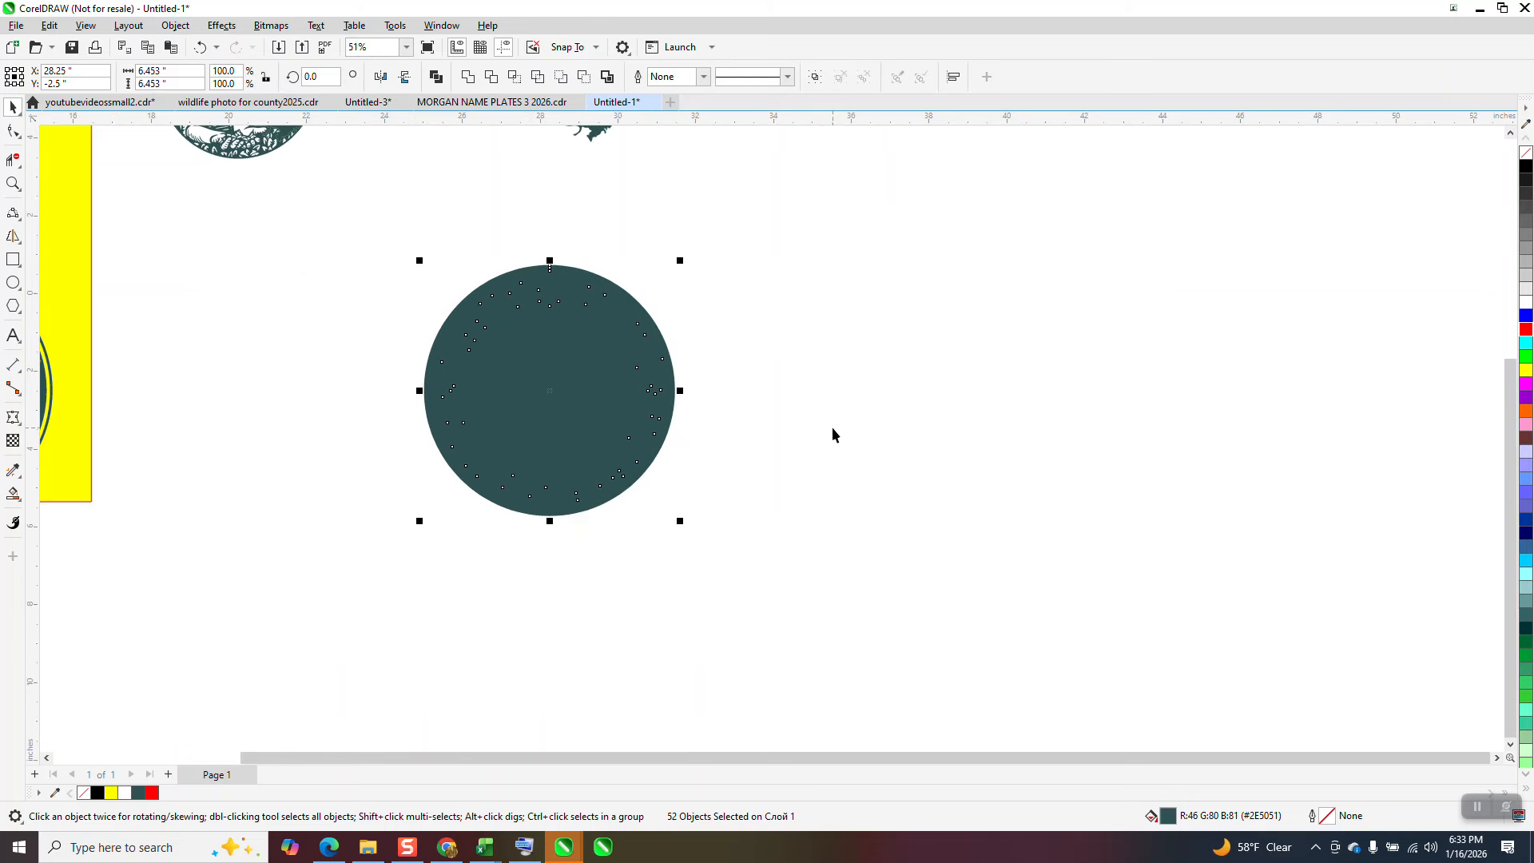
pyautogui.press('Right')
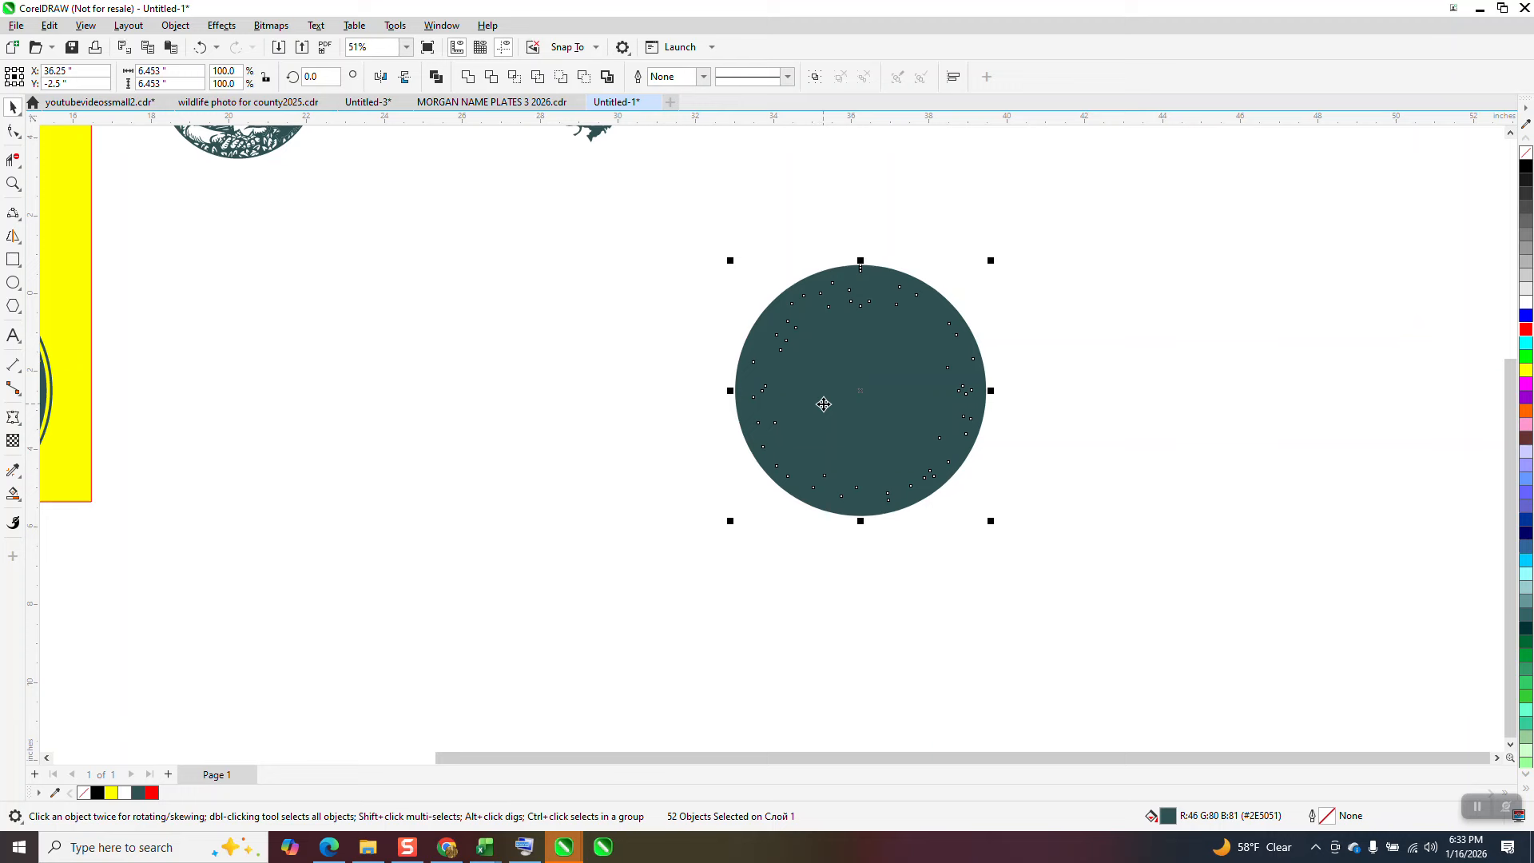
pyautogui.press('Left')
pyautogui.click(175, 26)
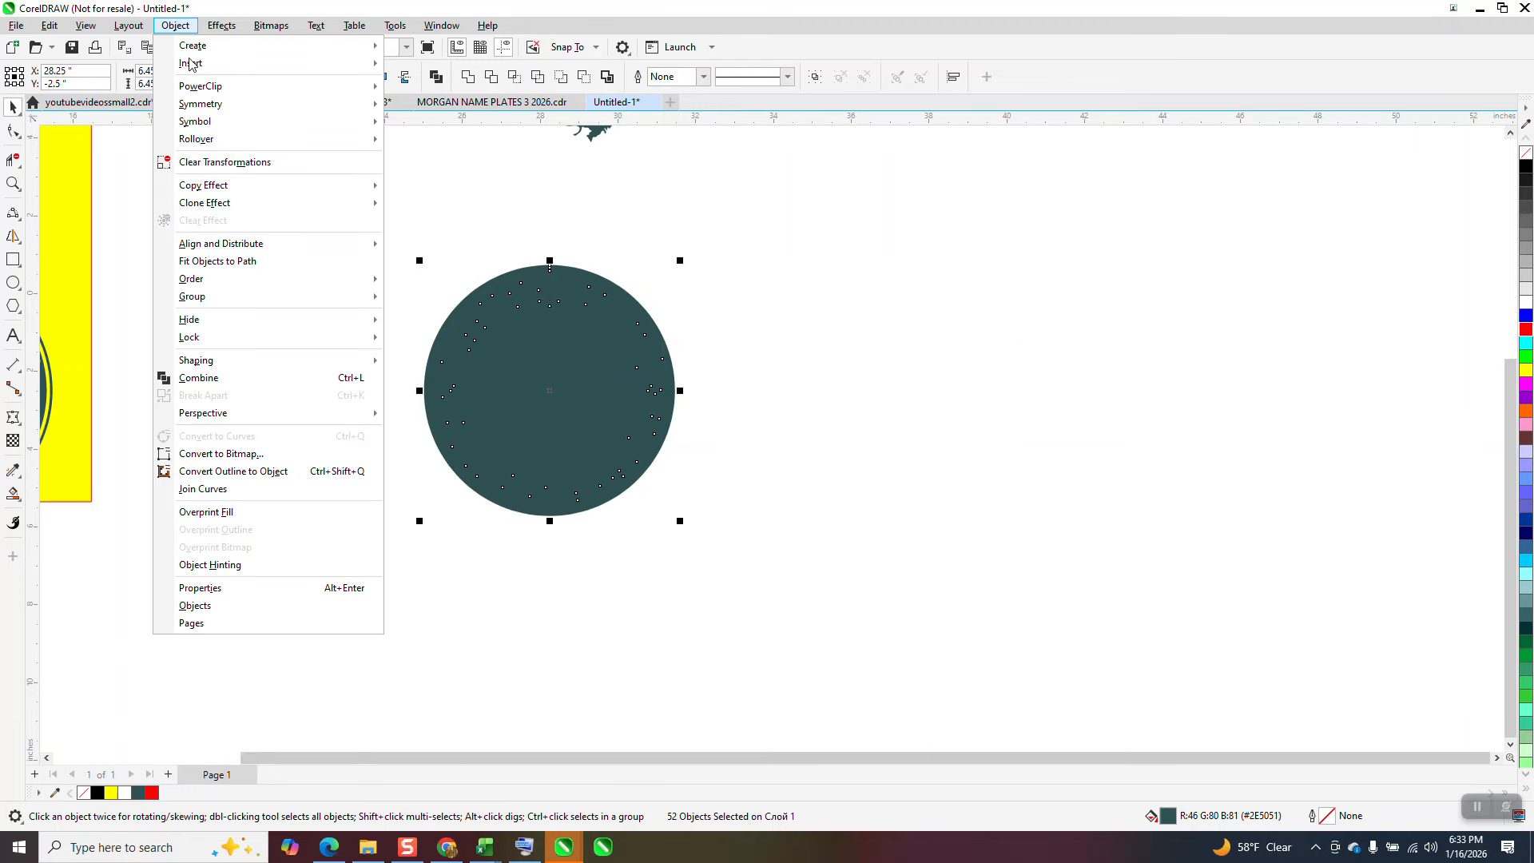
pyautogui.moveTo(219, 303)
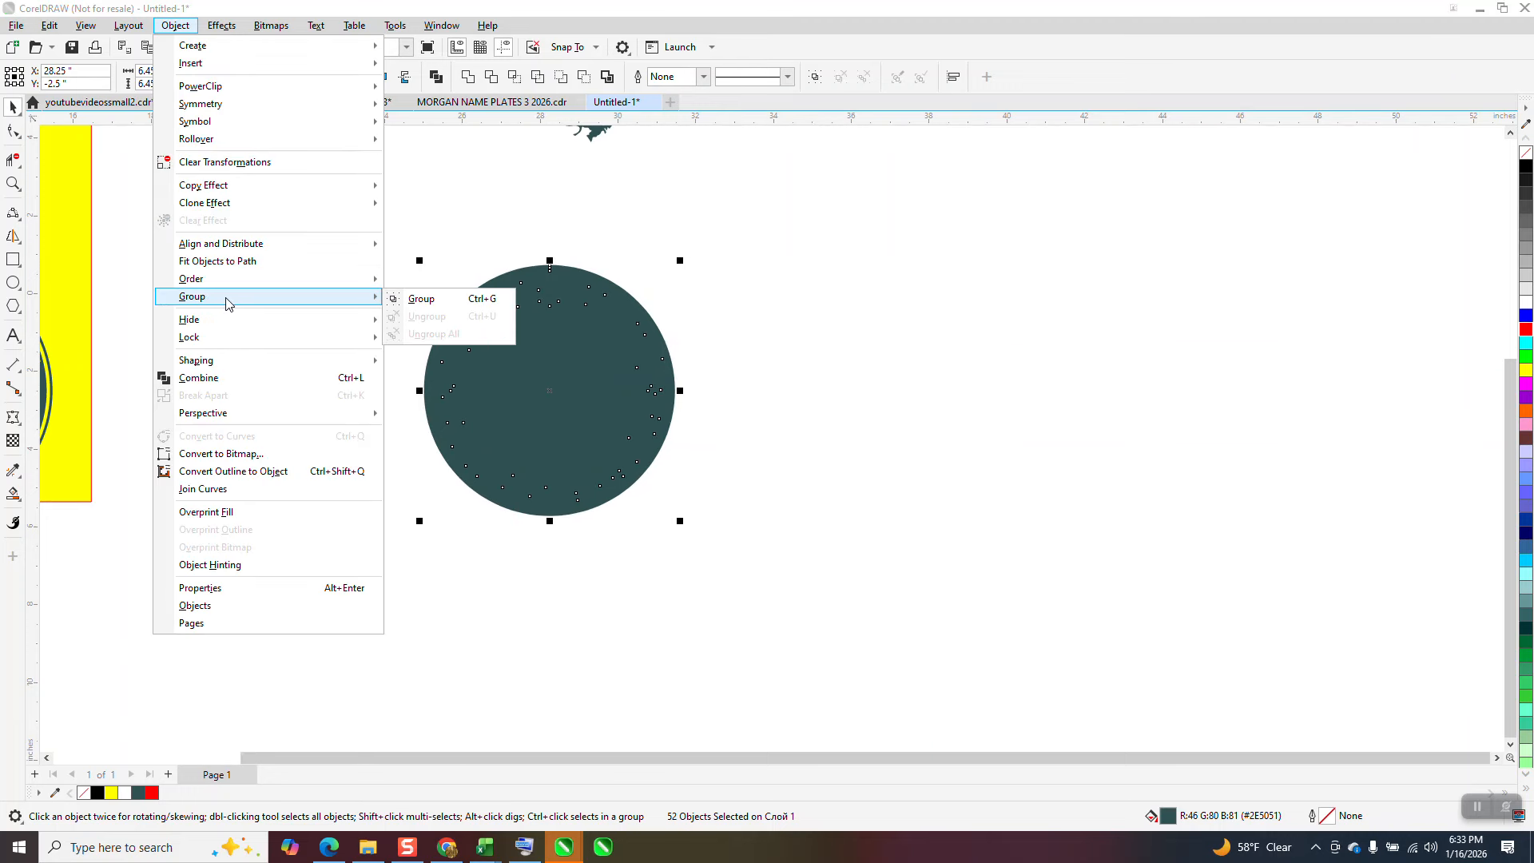
pyautogui.click(601, 289)
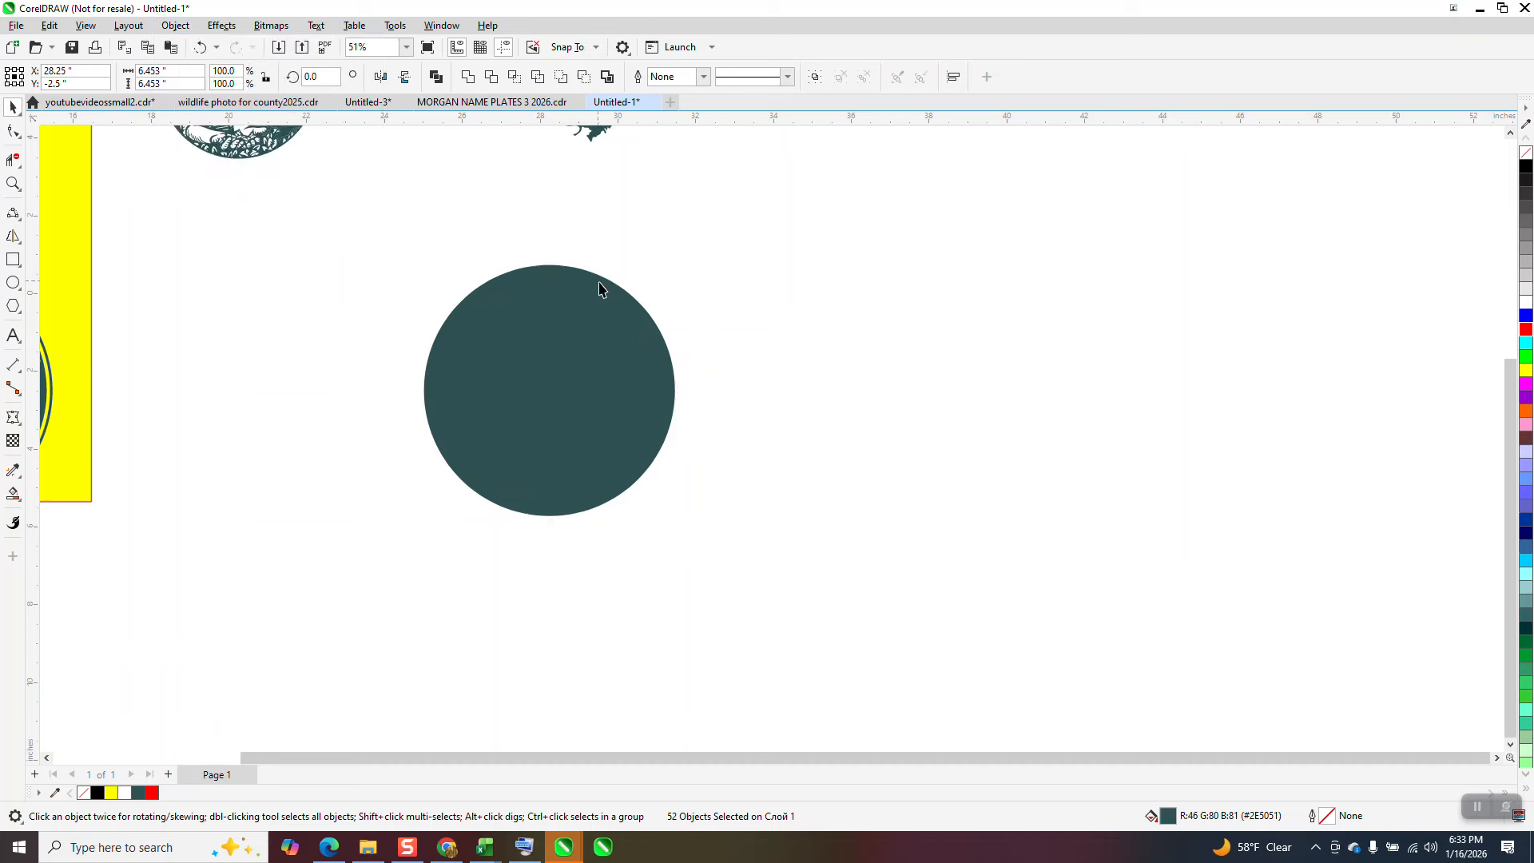
# Step: Move the outermost disc 8 inches right off the broken-apart ring and the next disc beneath it 16 inches right
pyautogui.click(601, 290)
pyautogui.hotkey('ctrl', 'd')
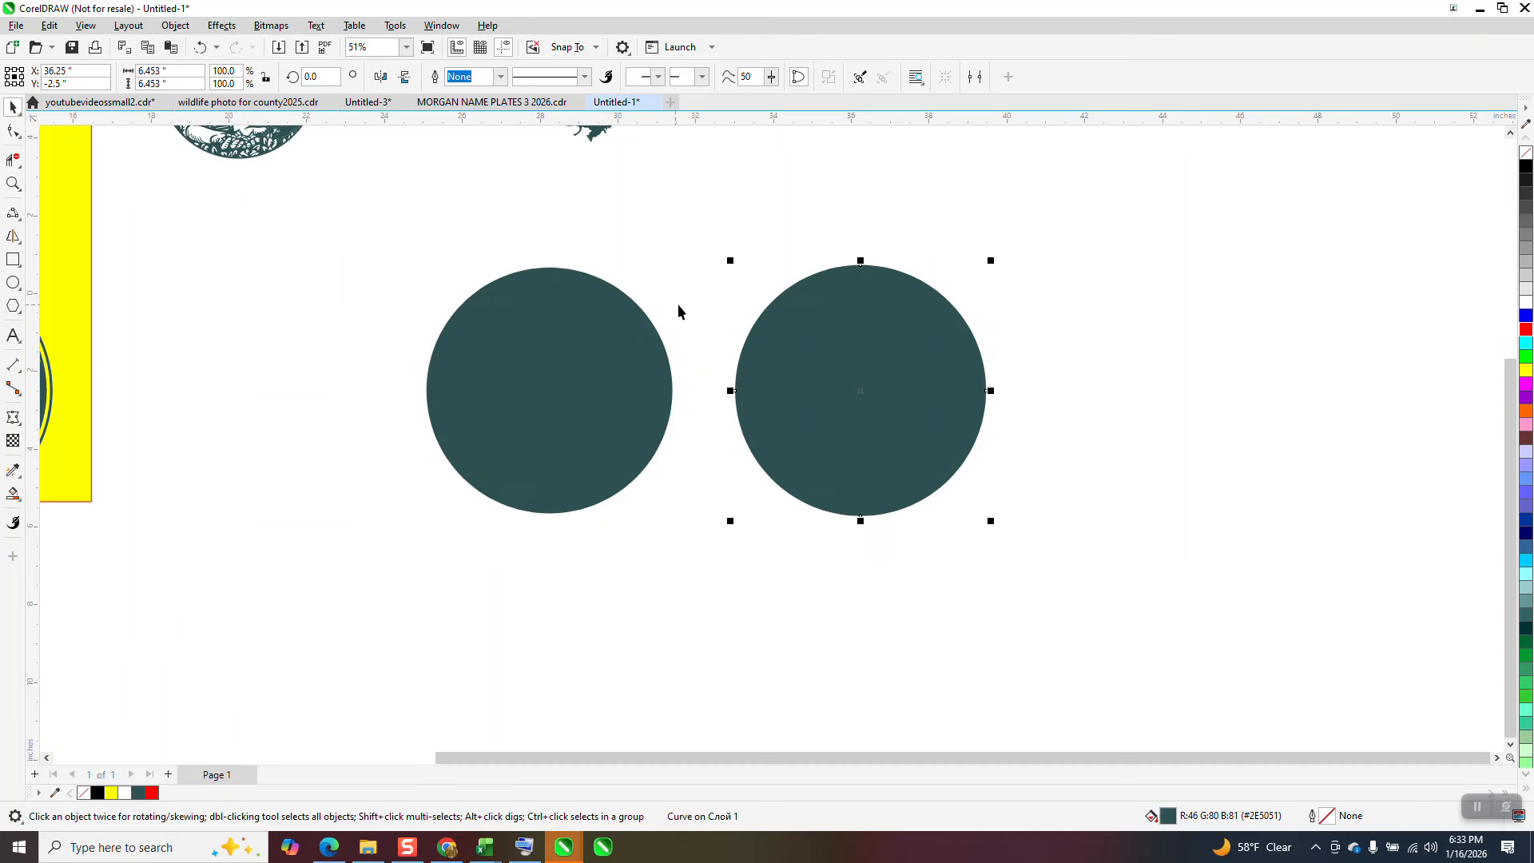
pyautogui.click(665, 354)
pyautogui.hotkey('ctrl', 'd')
pyautogui.hotkey('ctrl', 'd')
# Step: Move the disc covering the lettering 8 inches down, and the small inner disc 8 inches down and 8 inches right
pyautogui.click(659, 347)
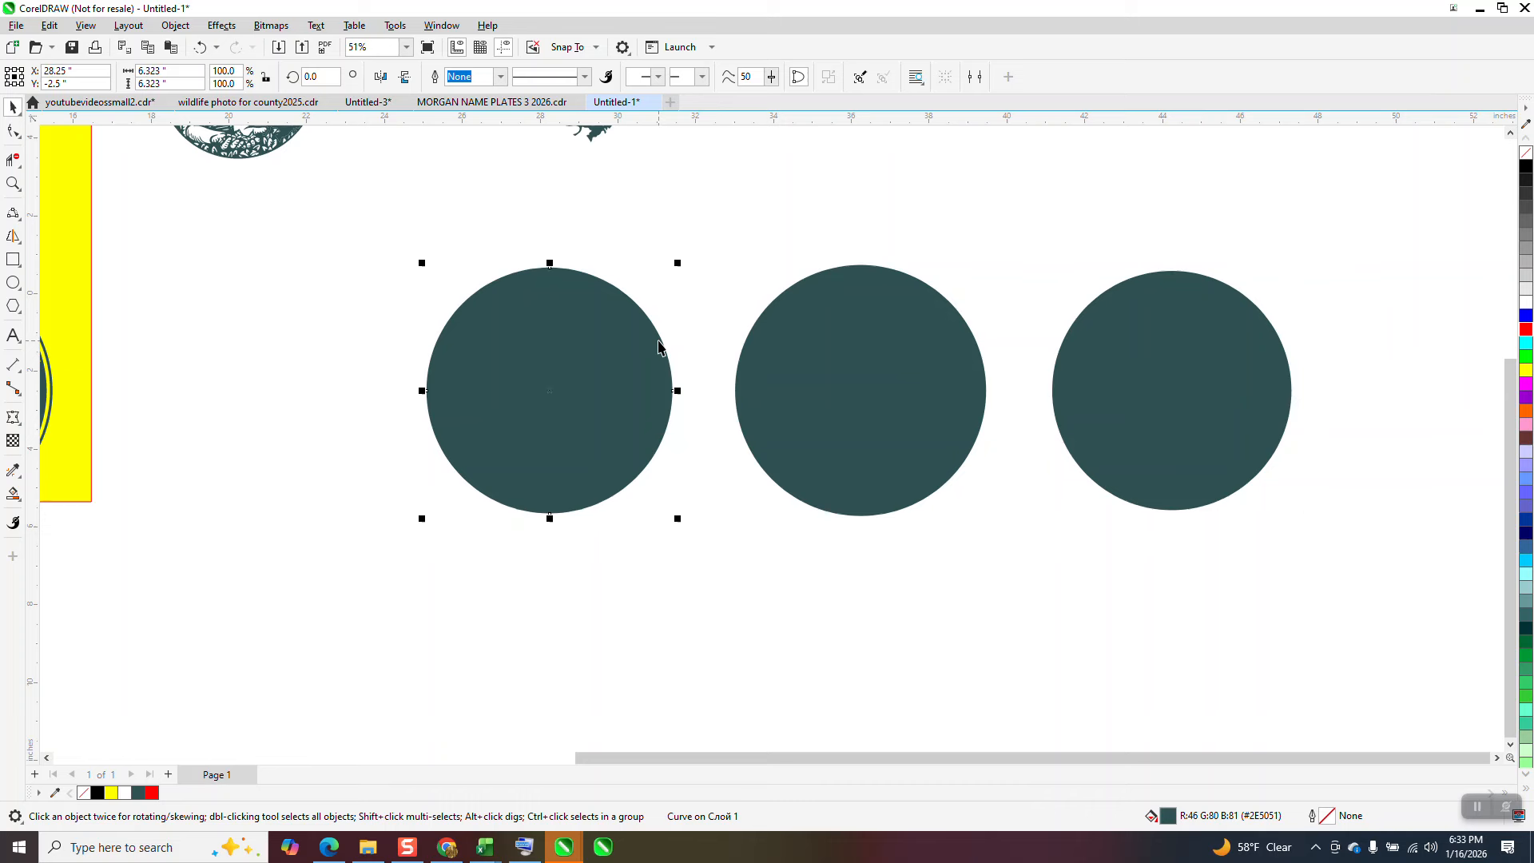
pyautogui.press('Down')
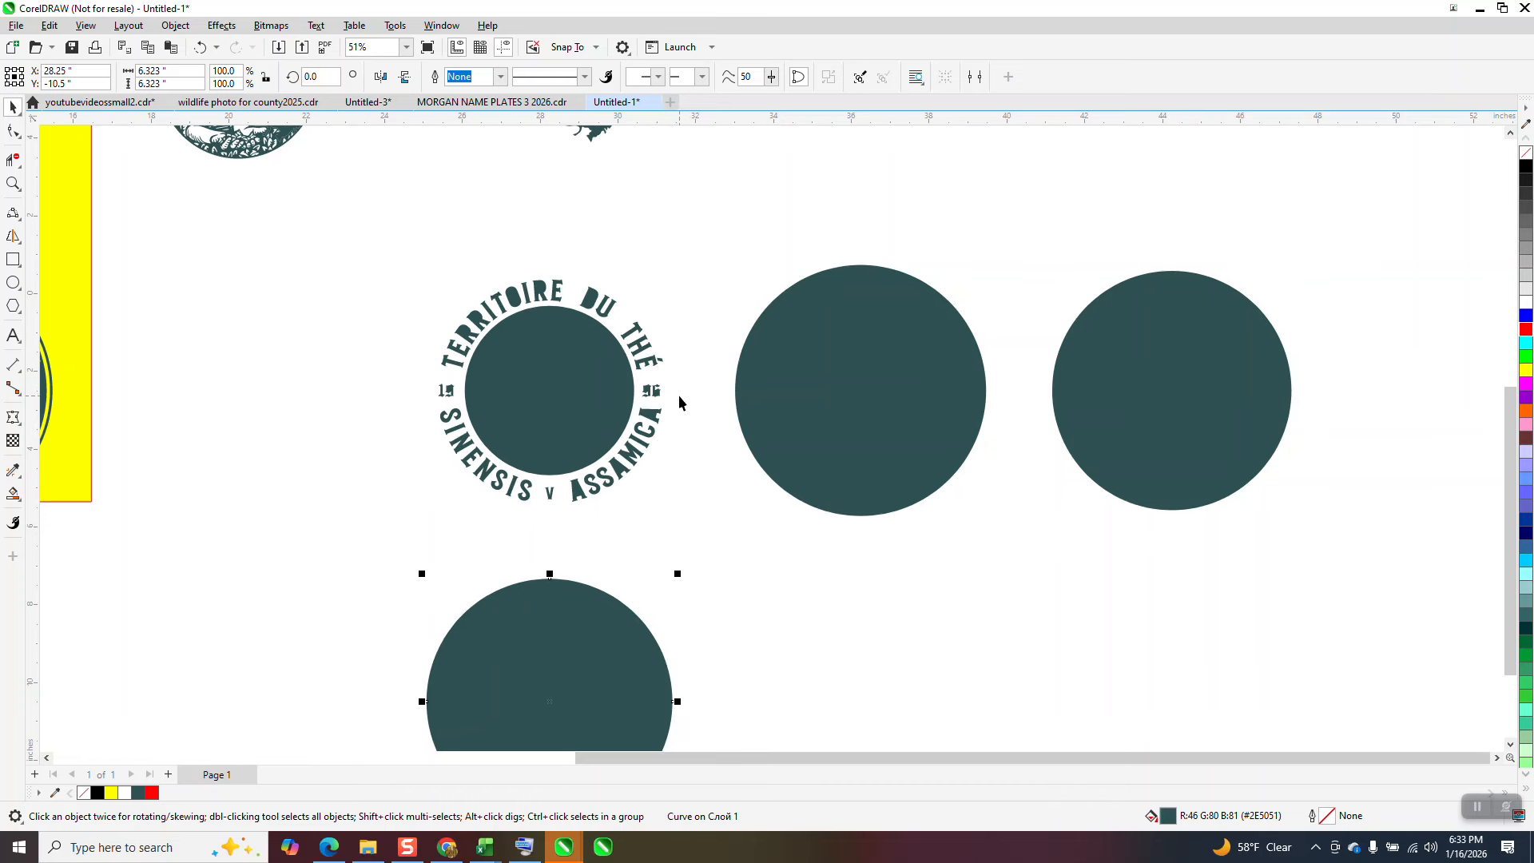
pyautogui.click(602, 390)
pyautogui.press('Down')
pyautogui.press('Right')
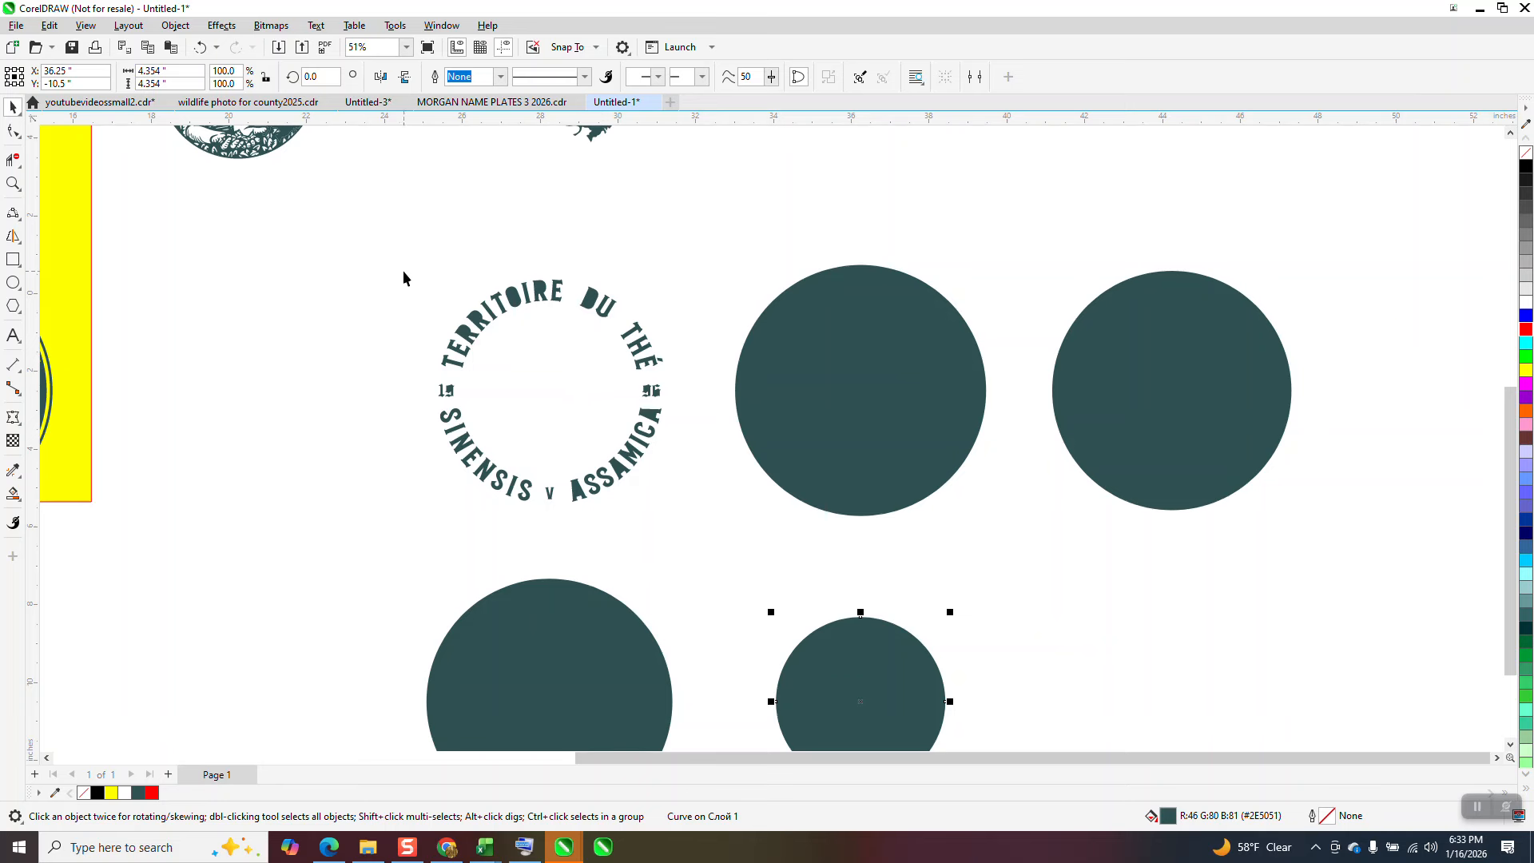
# Step: Select all the ring's lettering and numerals and move them 24 inches right, past the discs
pyautogui.moveTo(399, 266); pyautogui.dragTo(445, 364)
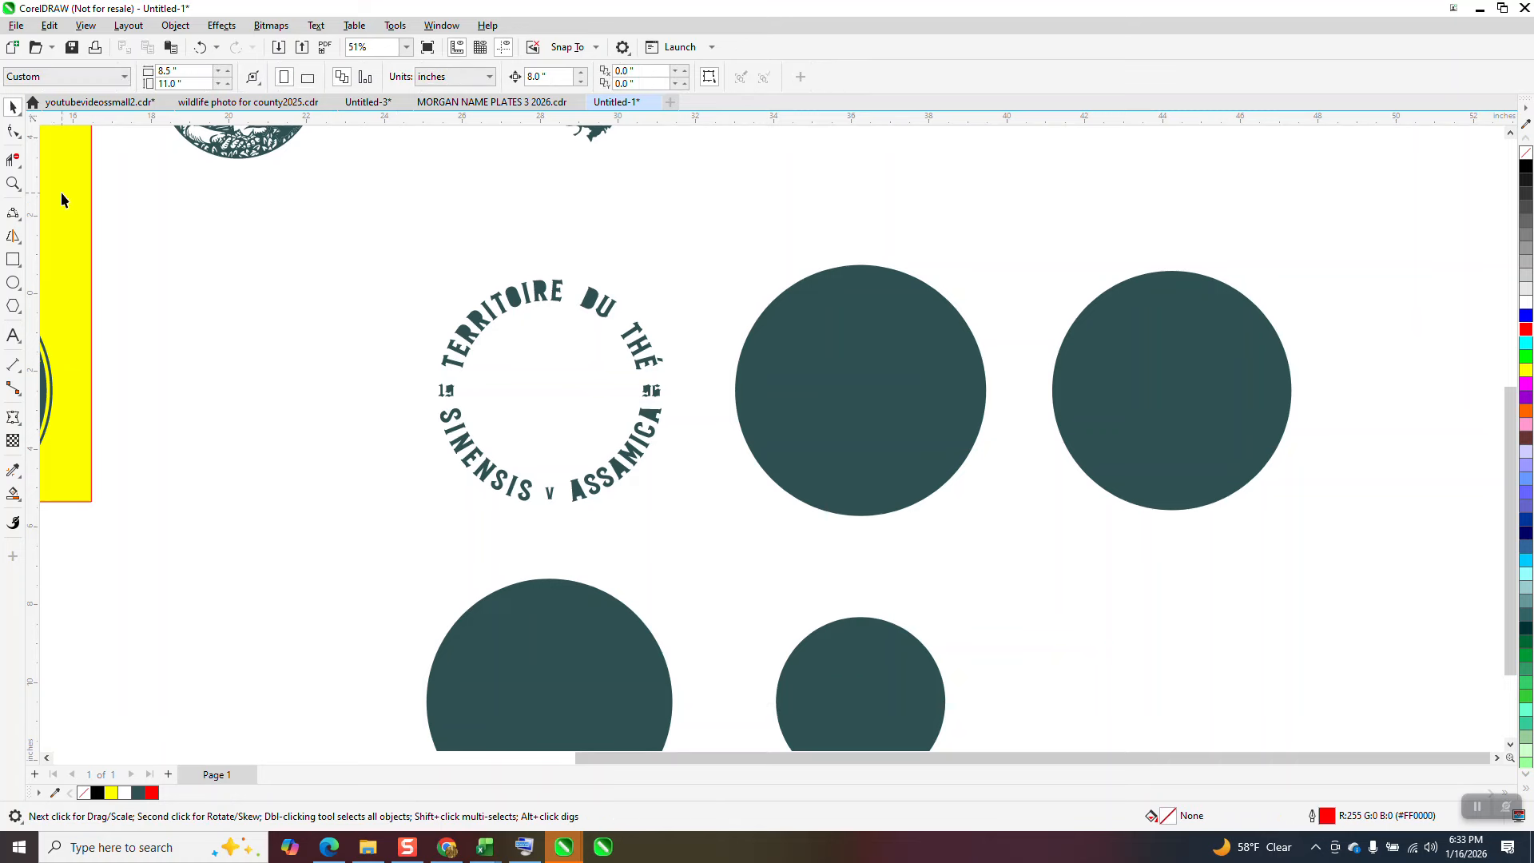
pyautogui.click(13, 183)
pyautogui.moveTo(436, 276); pyautogui.dragTo(717, 531)
pyautogui.scroll(-5, 715, 515)
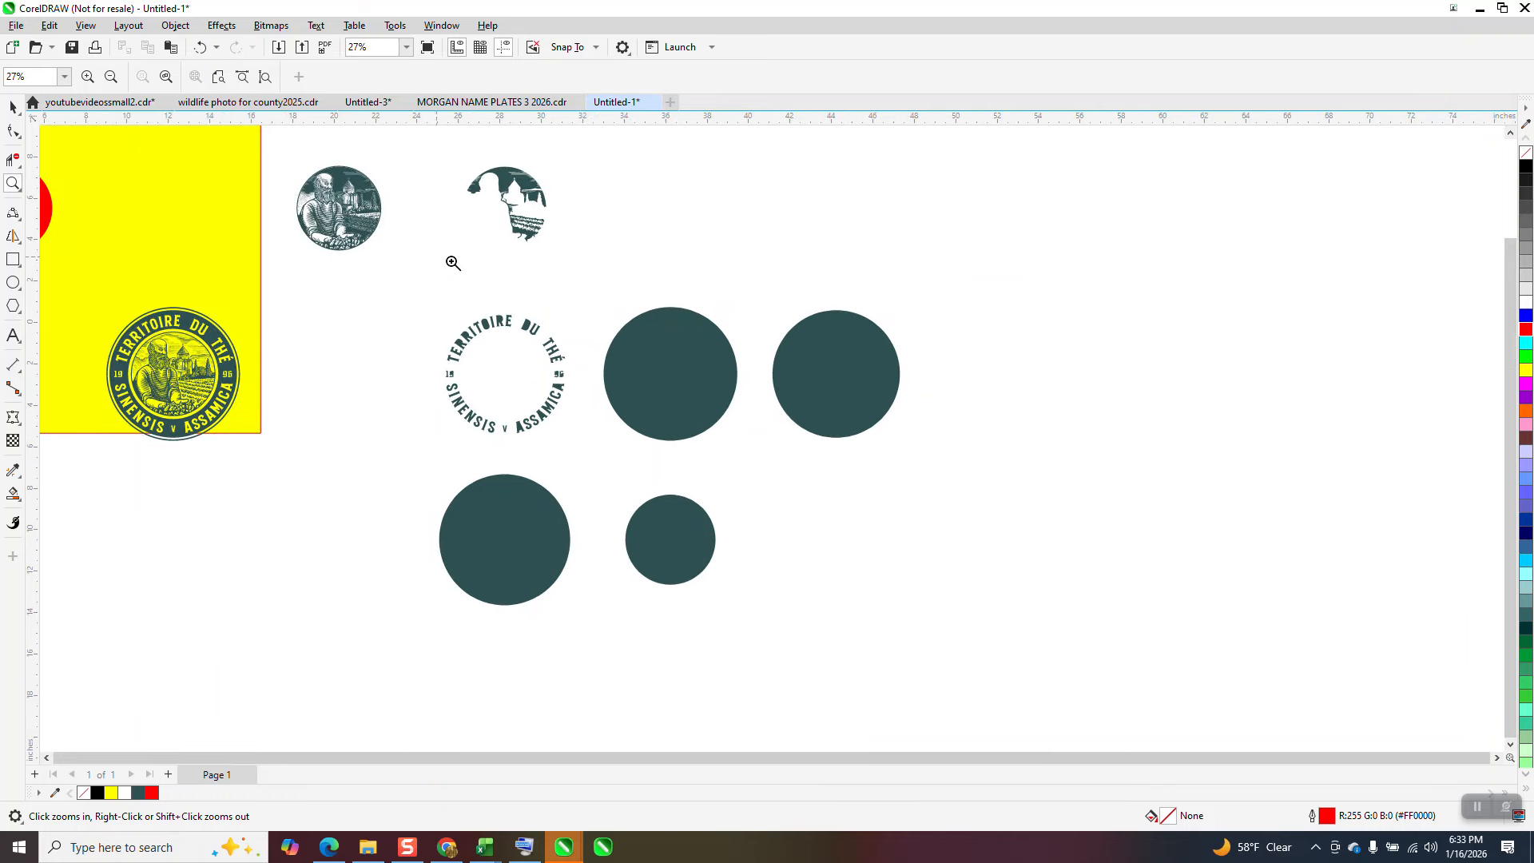
pyautogui.click(12, 107)
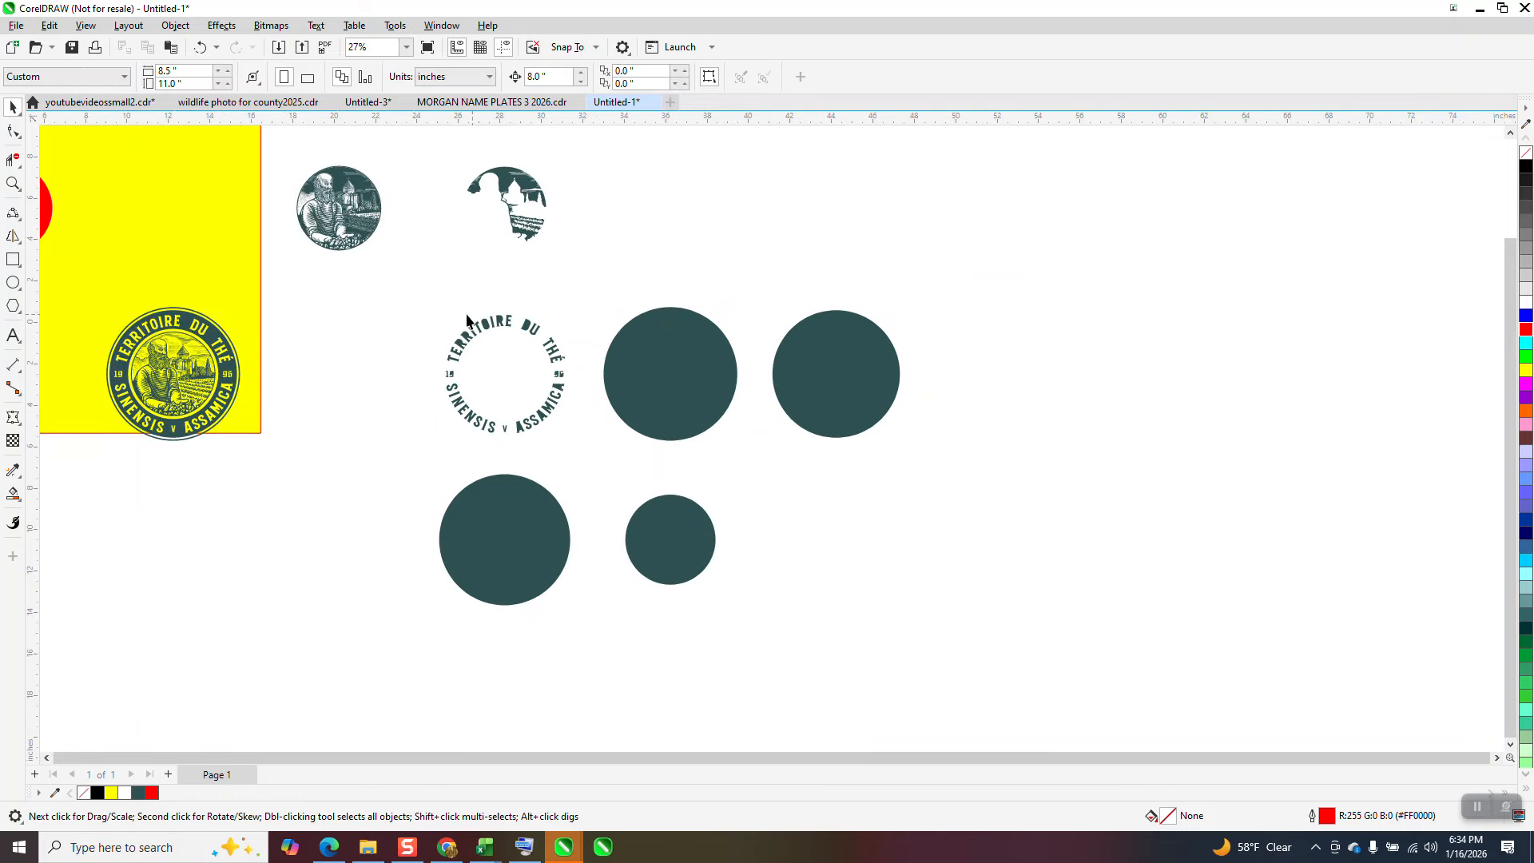
pyautogui.click(572, 447)
pyautogui.press('Right')
pyautogui.press('Right')
pyautogui.press('Right')
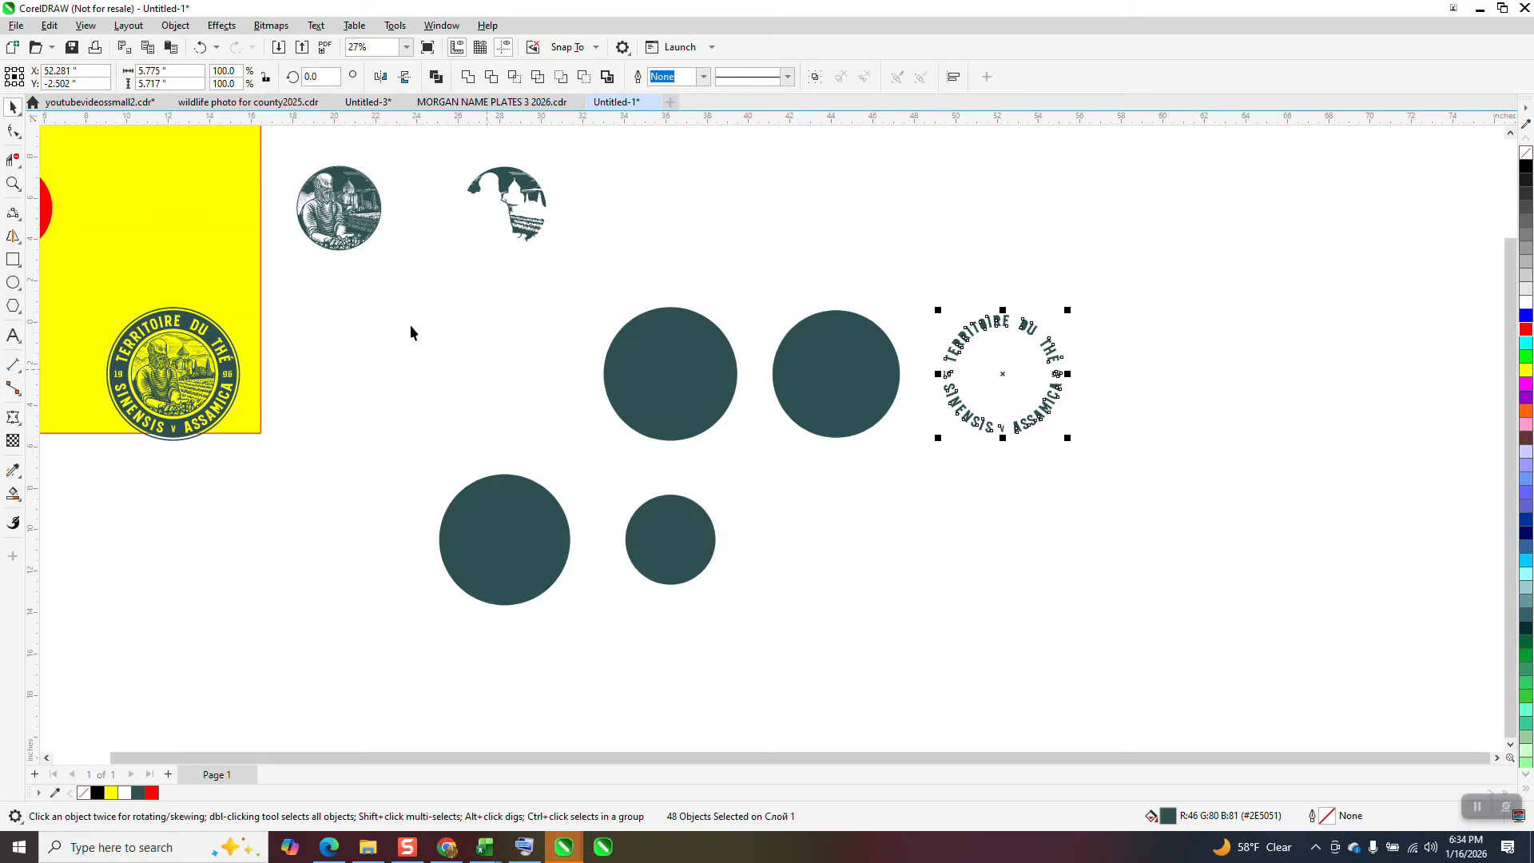
# Step: Remove the fill from the four discs and give them black hairline outlines
pyautogui.moveTo(375, 285); pyautogui.dragTo(921, 633)
pyautogui.click(1526, 160)
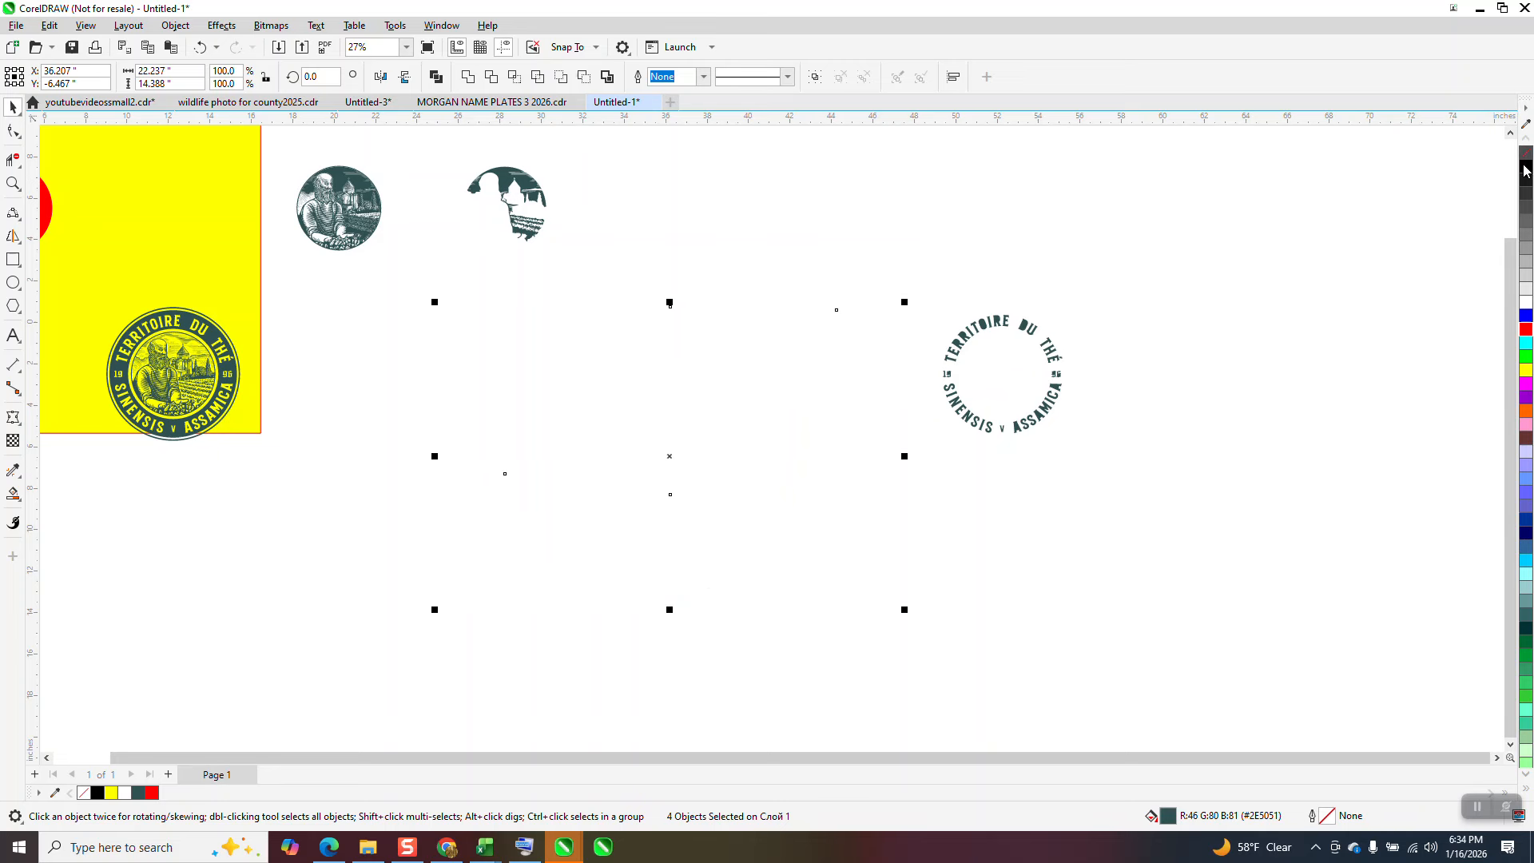
pyautogui.rightClick(1526, 171)
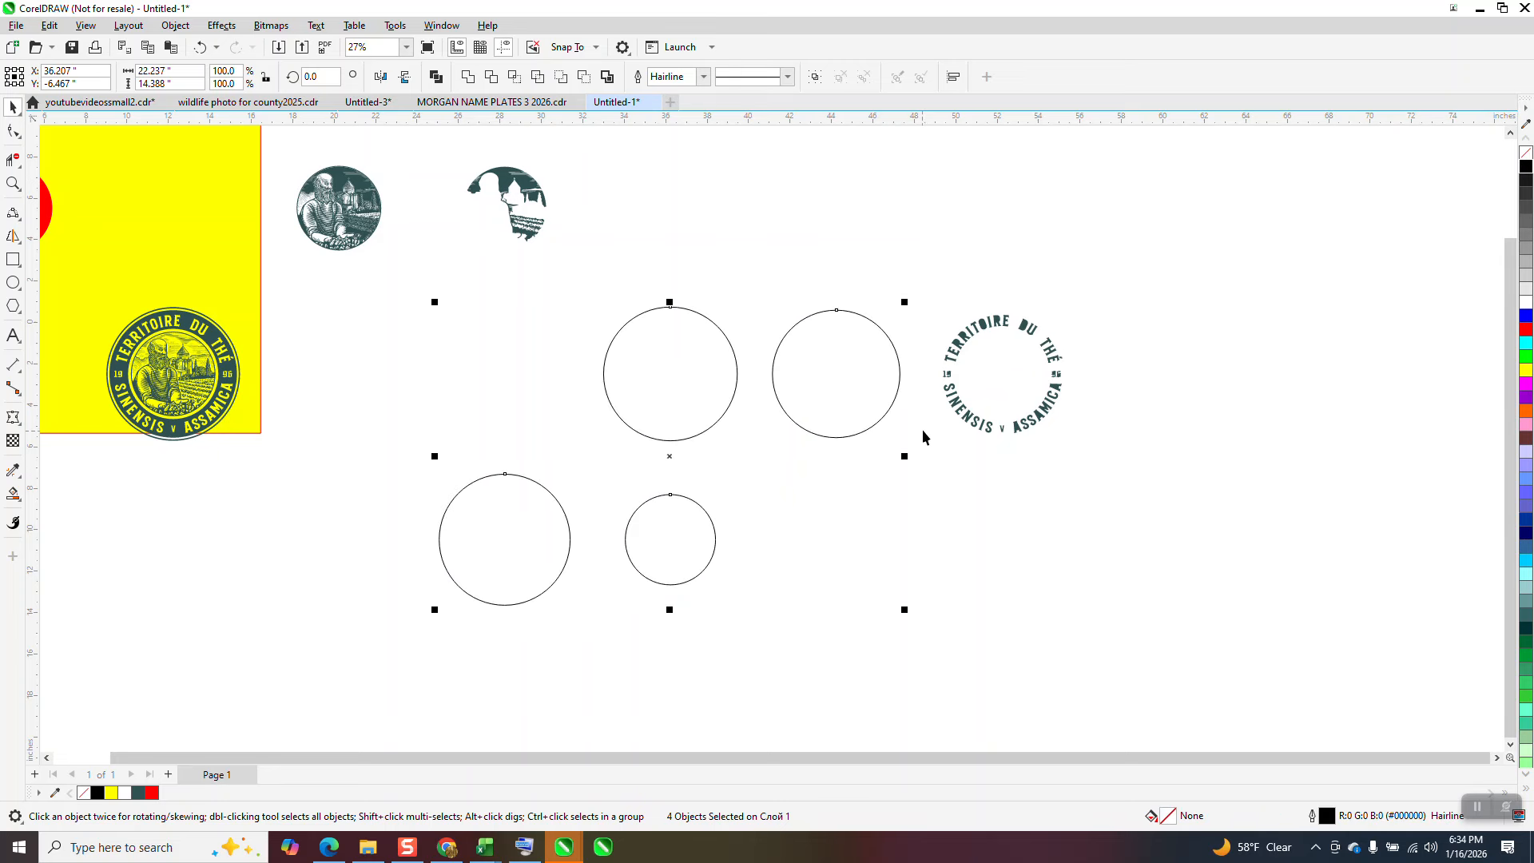
# Step: Move the four outlined circles 8 inches right, and the small circle a further 8 inches right and 8 inches up, inside the ring lettering
pyautogui.click(682, 518)
pyautogui.press('Right')
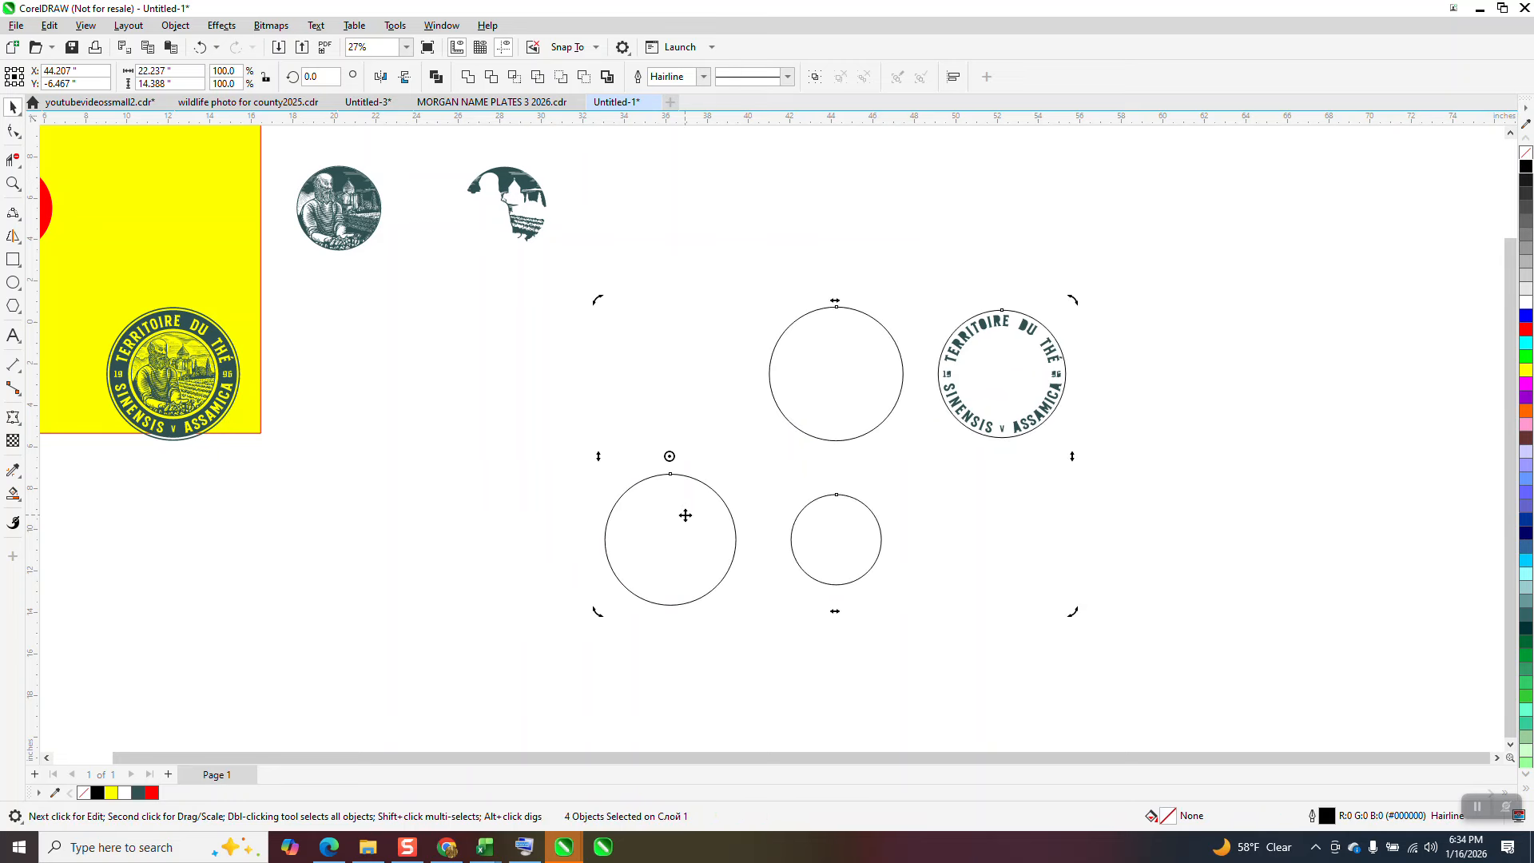
pyautogui.click(881, 550)
pyautogui.press('Right')
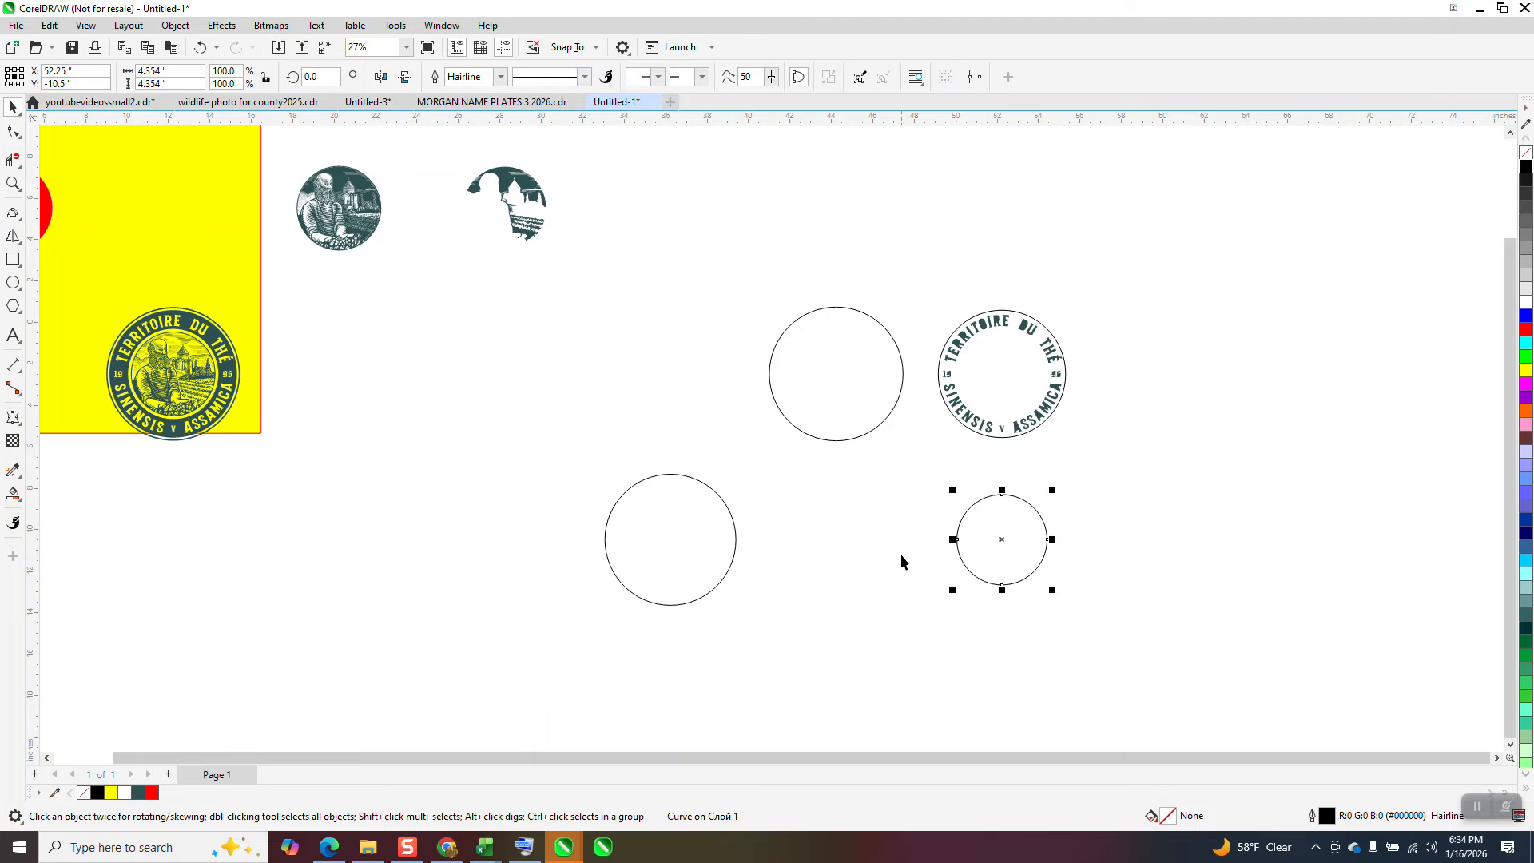
pyautogui.press('Up')
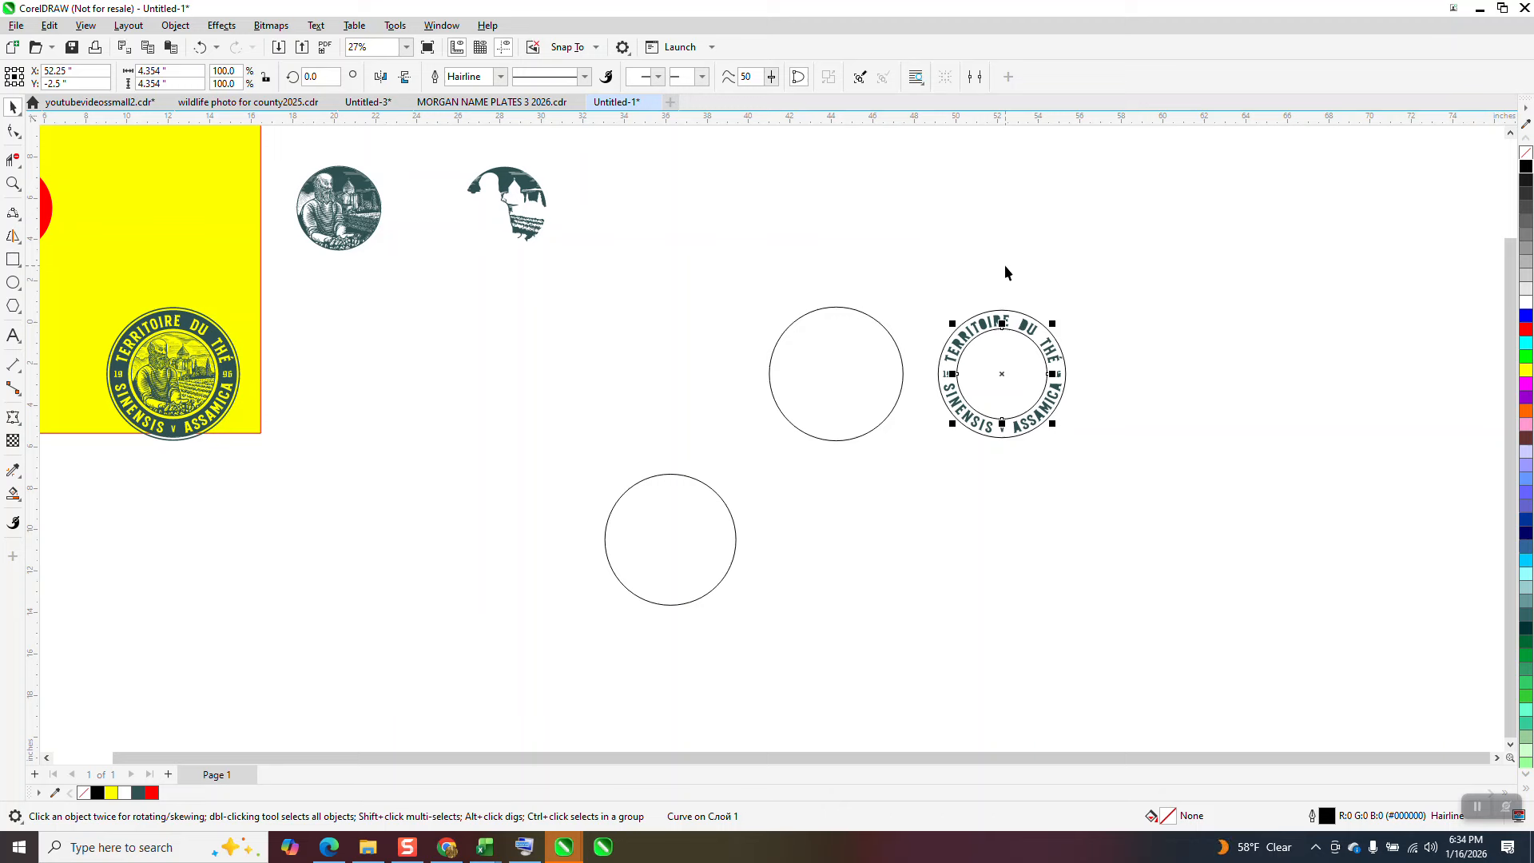
pyautogui.click(1035, 282)
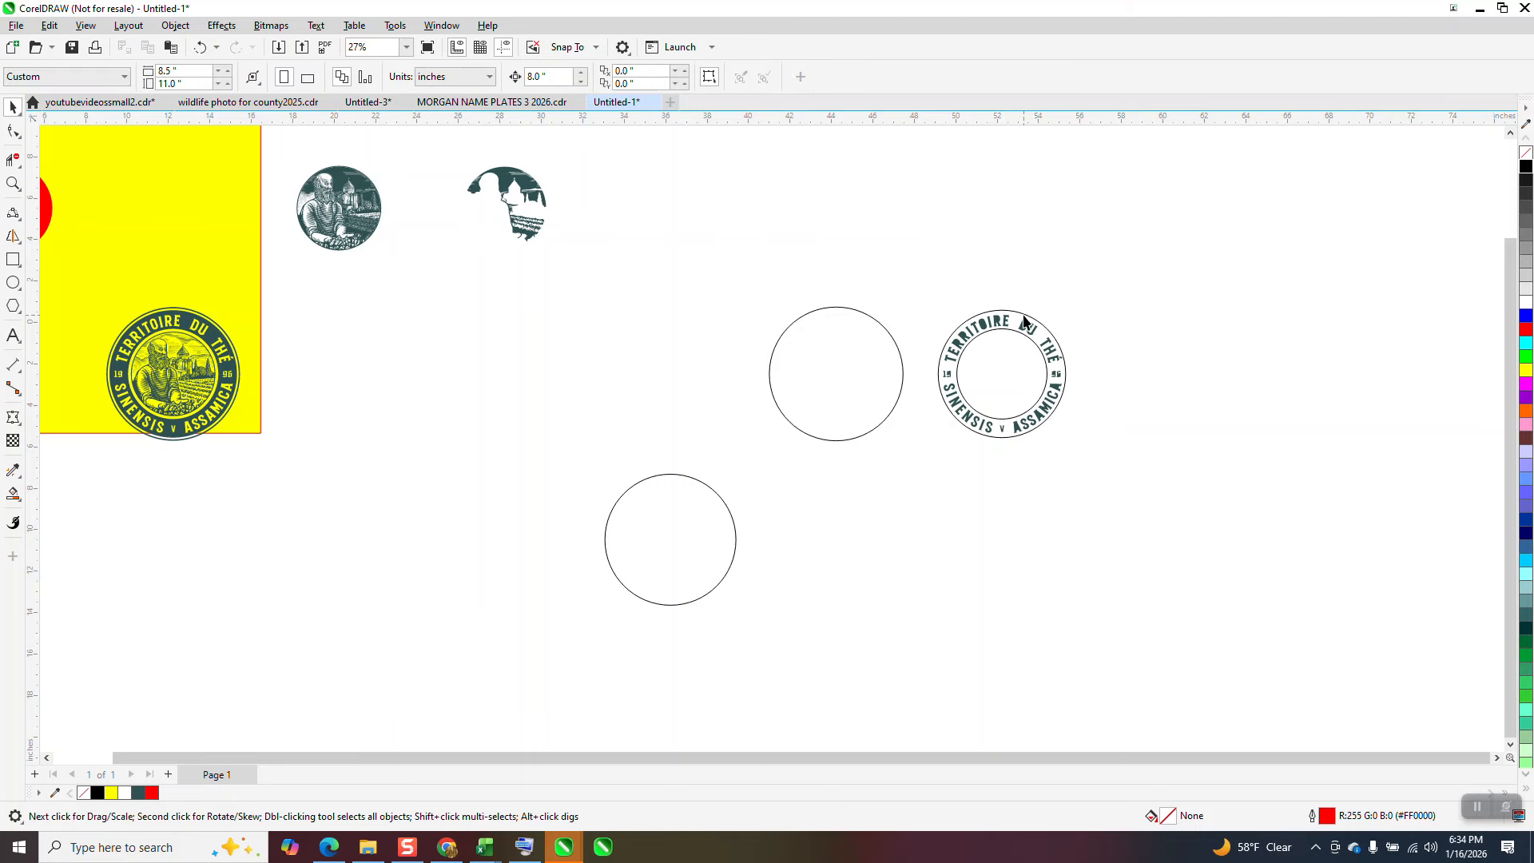
# Step: Move the large and small circles around the ring lettering 8 inches right, clear of the letters
pyautogui.click(1026, 315)
pyautogui.press('Right')
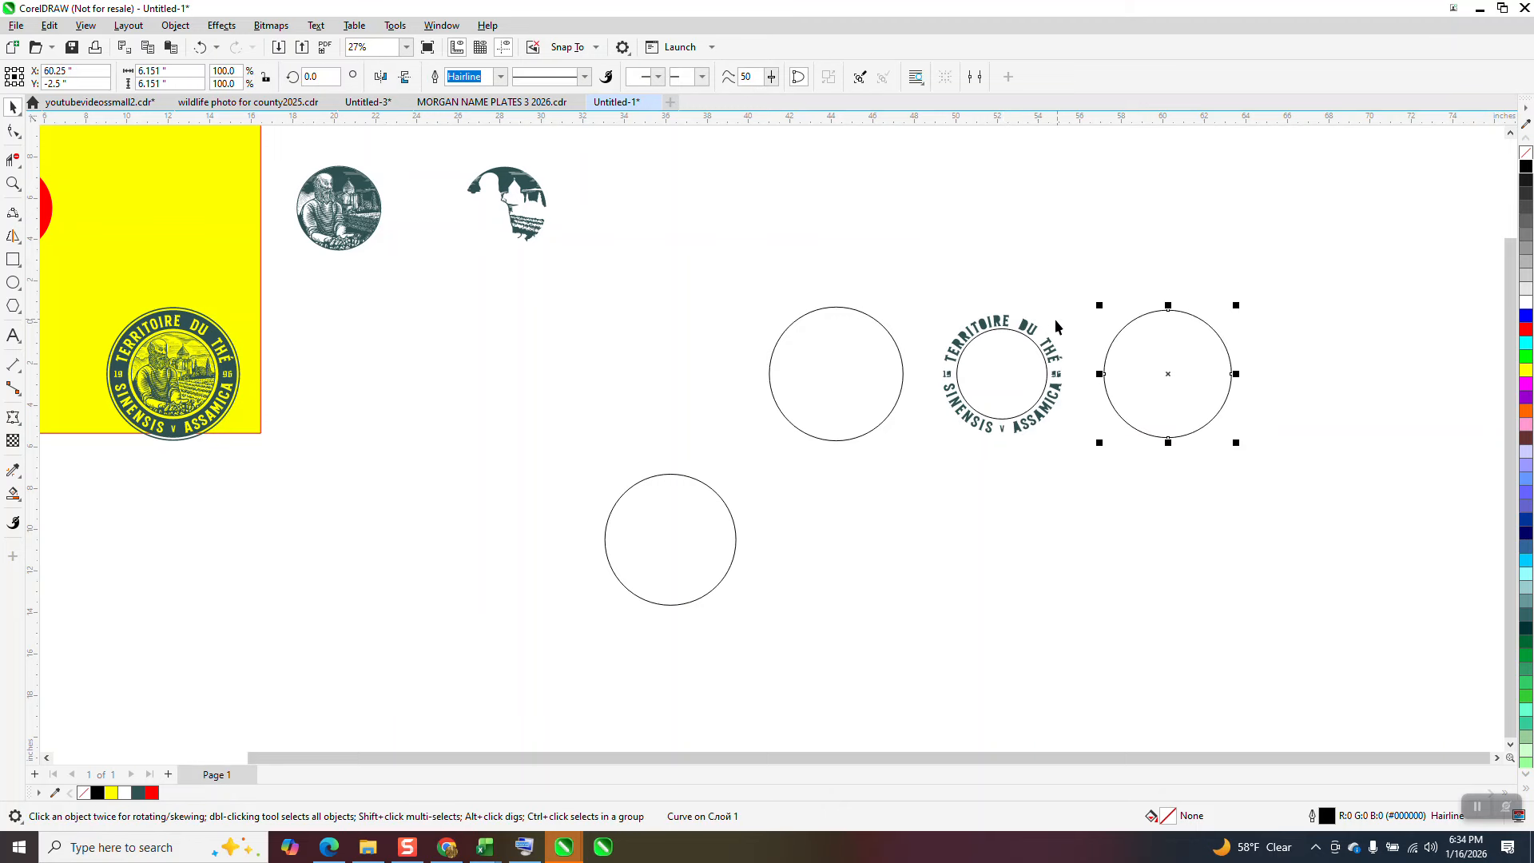
pyautogui.click(972, 352)
pyautogui.press('Right')
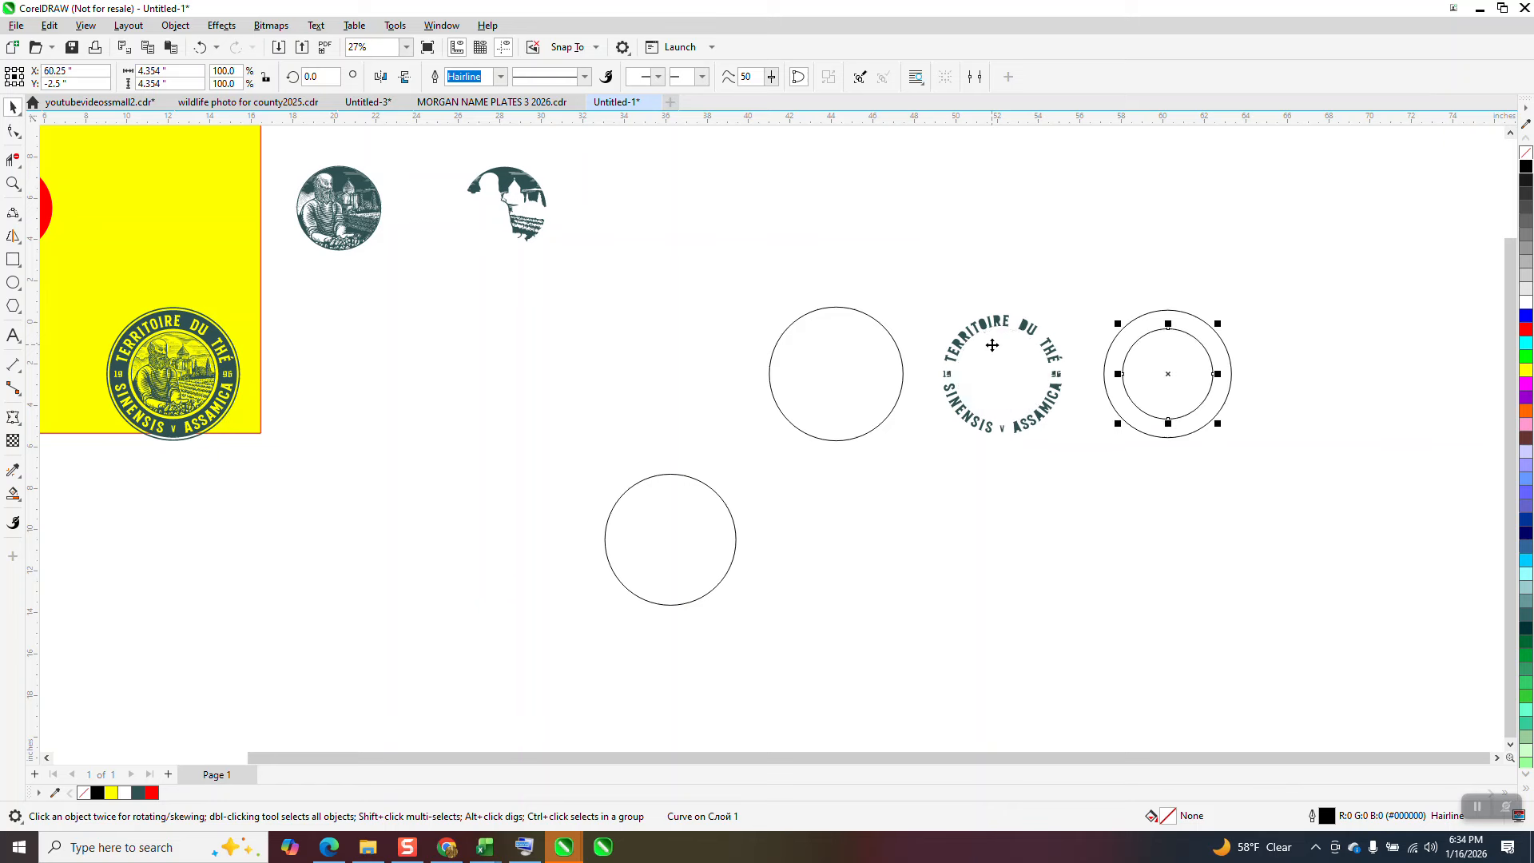
# Step: Delete all the old ring lettering and move the two concentric circles 8 inches back to the left
pyautogui.moveTo(927, 278); pyautogui.dragTo(1084, 478)
pyautogui.press('Delete')
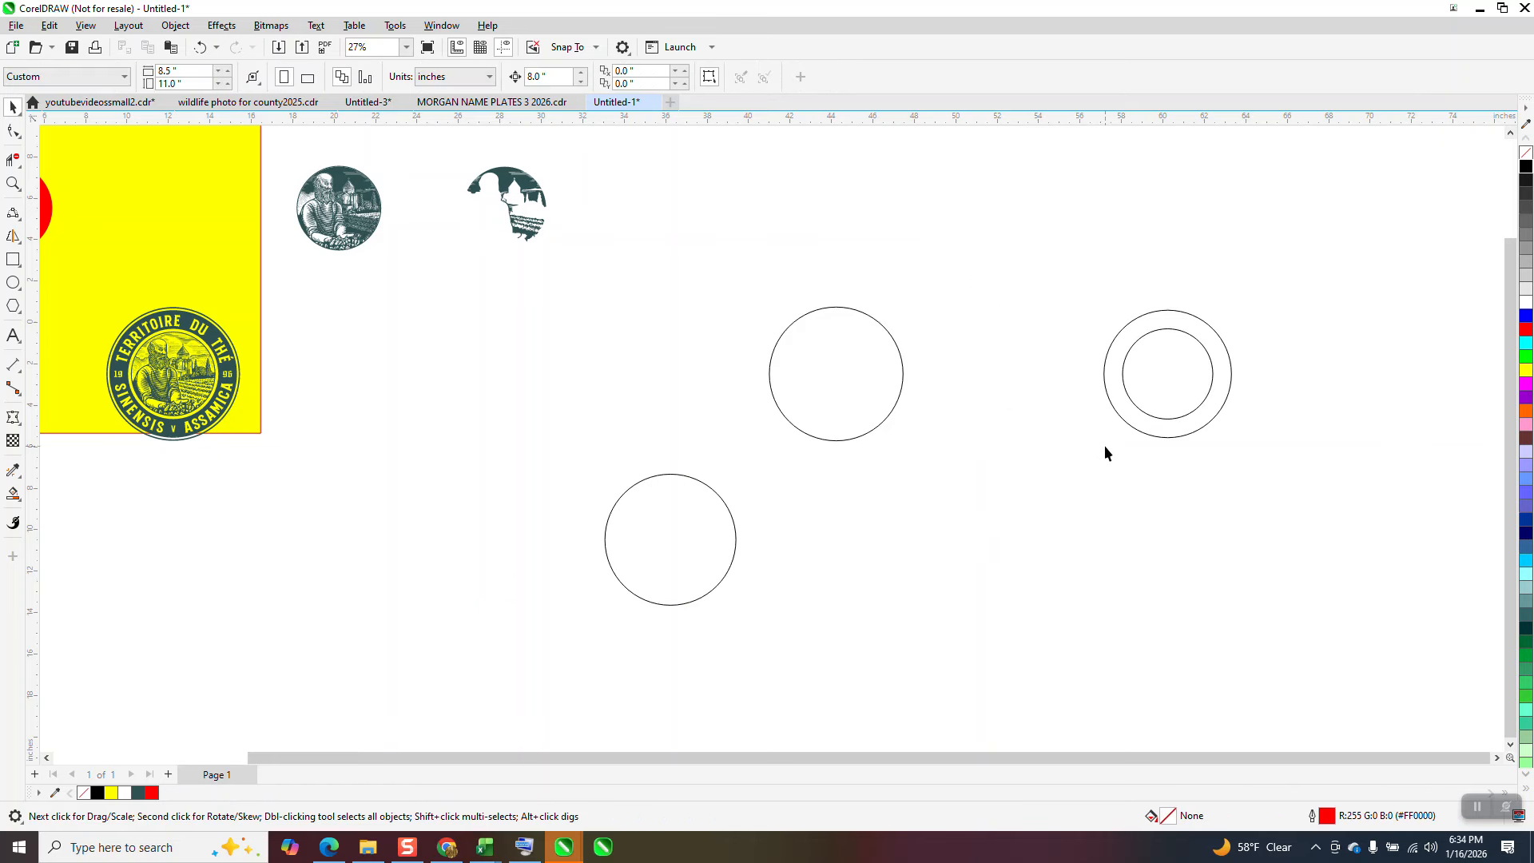
pyautogui.moveTo(1282, 472); pyautogui.dragTo(1283, 472)
pyautogui.scroll(-4, 809, 415)
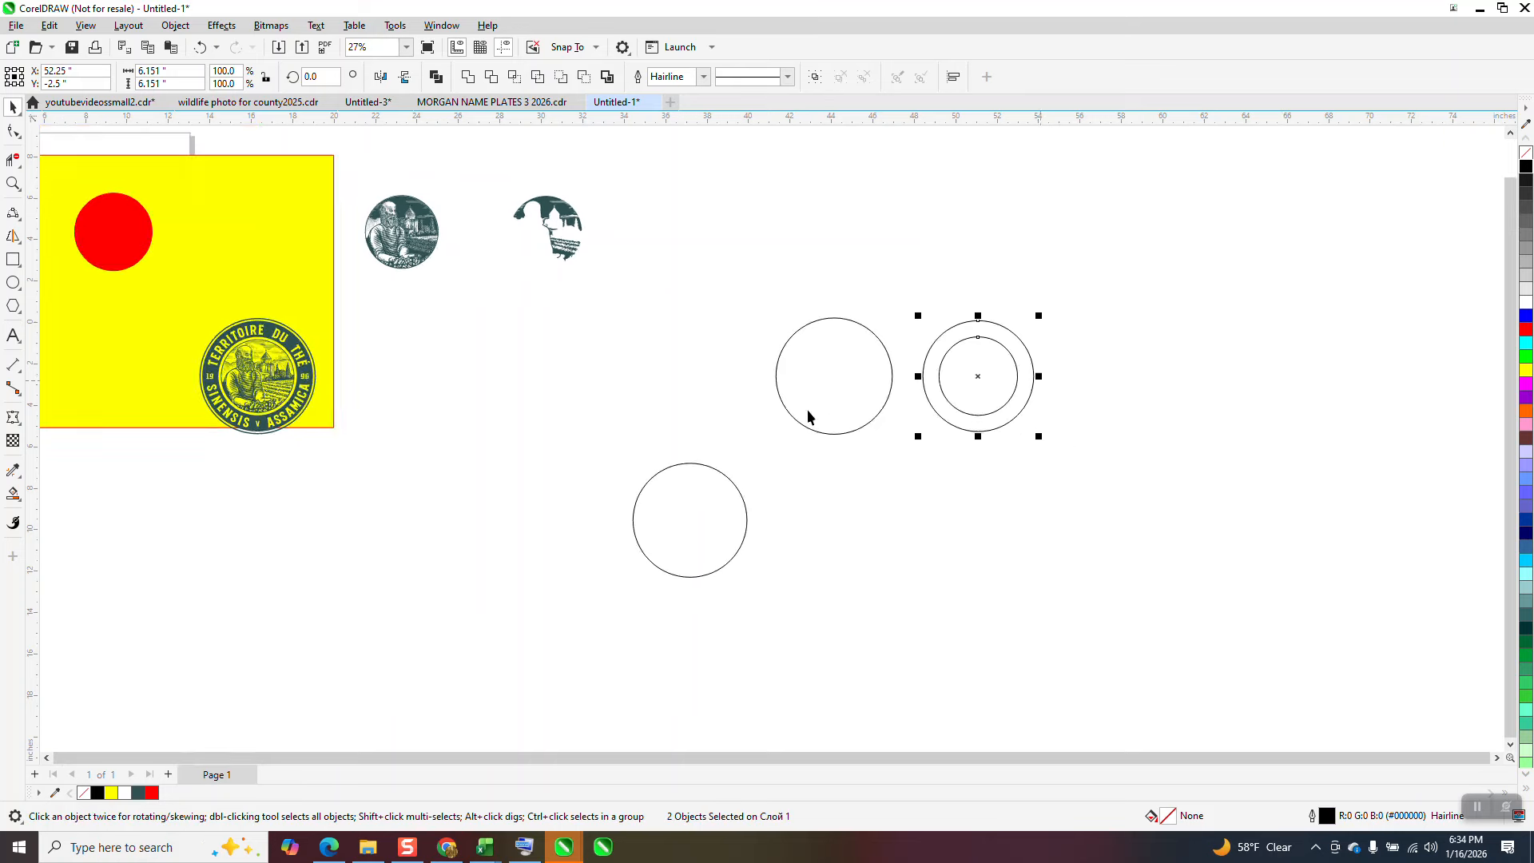
# Step: Add the text TERRITOIRE DU CAFÉ in the empty area above the two concentric circles
pyautogui.moveTo(521, 232); pyautogui.dragTo(955, 366)
pyautogui.click(13, 184)
pyautogui.click(16, 110)
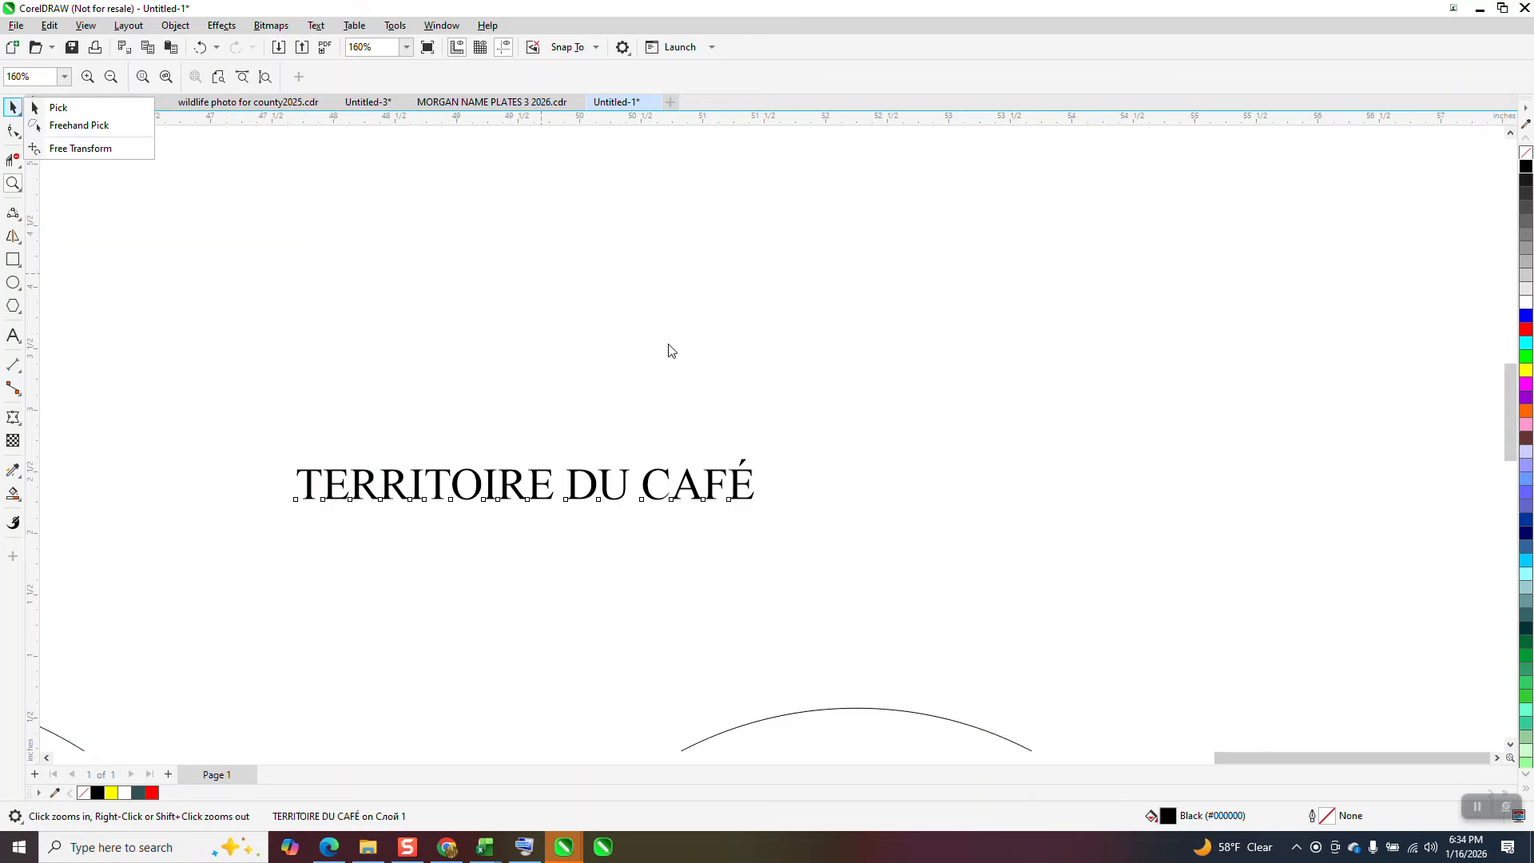
pyautogui.scroll(-1, 672, 356)
pyautogui.click(58, 108)
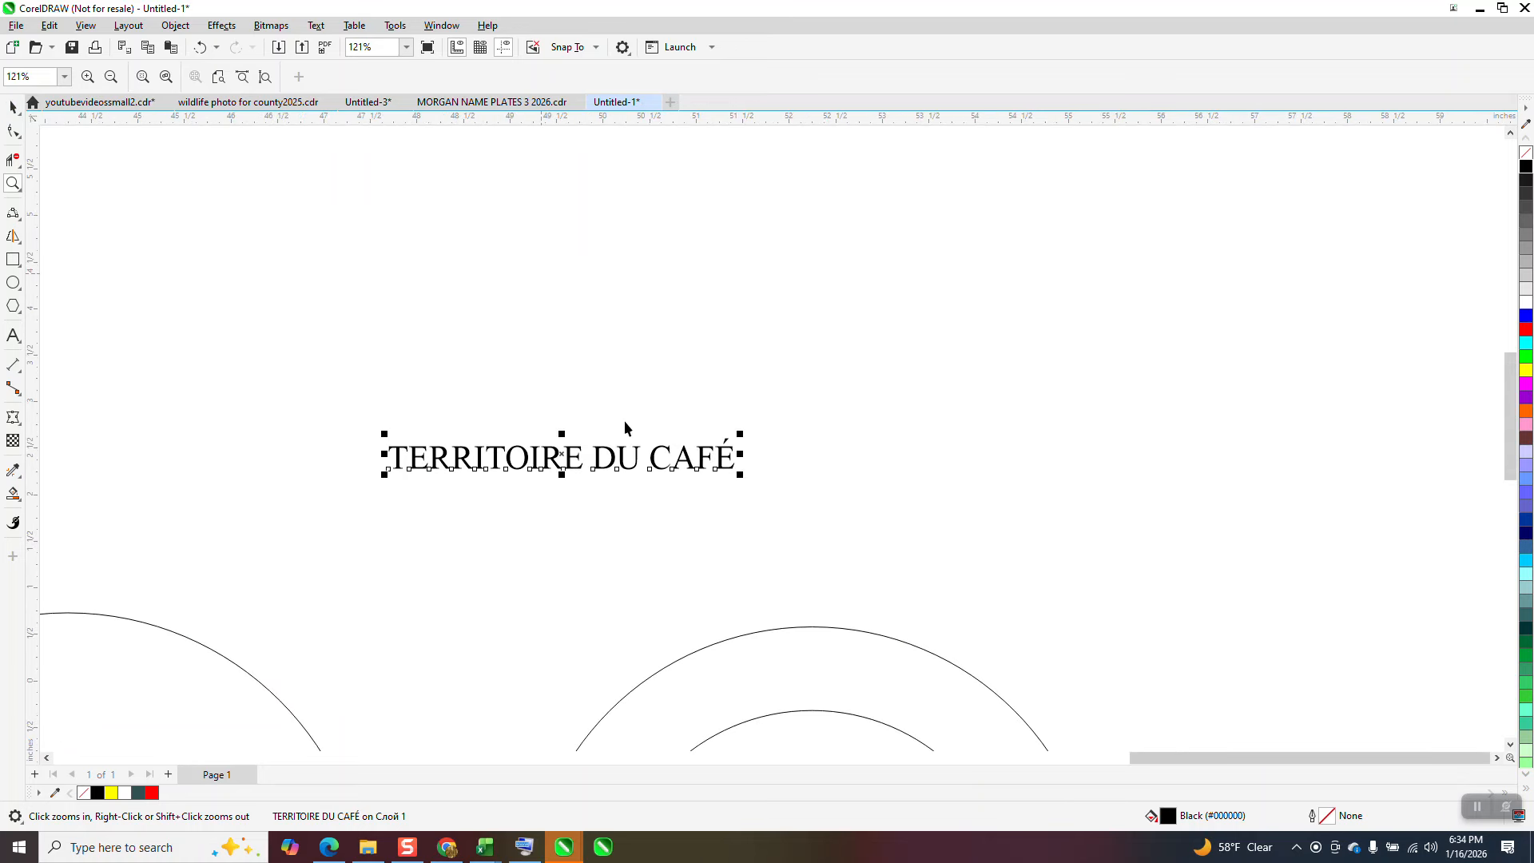
# Step: Enlarge the TERRITOIRE DU CAFÉ text to about 45 pt, about 6.4 inches wide, above the concentric circles
pyautogui.scroll(-1, 622, 305)
pyautogui.moveTo(605, 382); pyautogui.dragTo(771, 351)
pyautogui.click(675, 386)
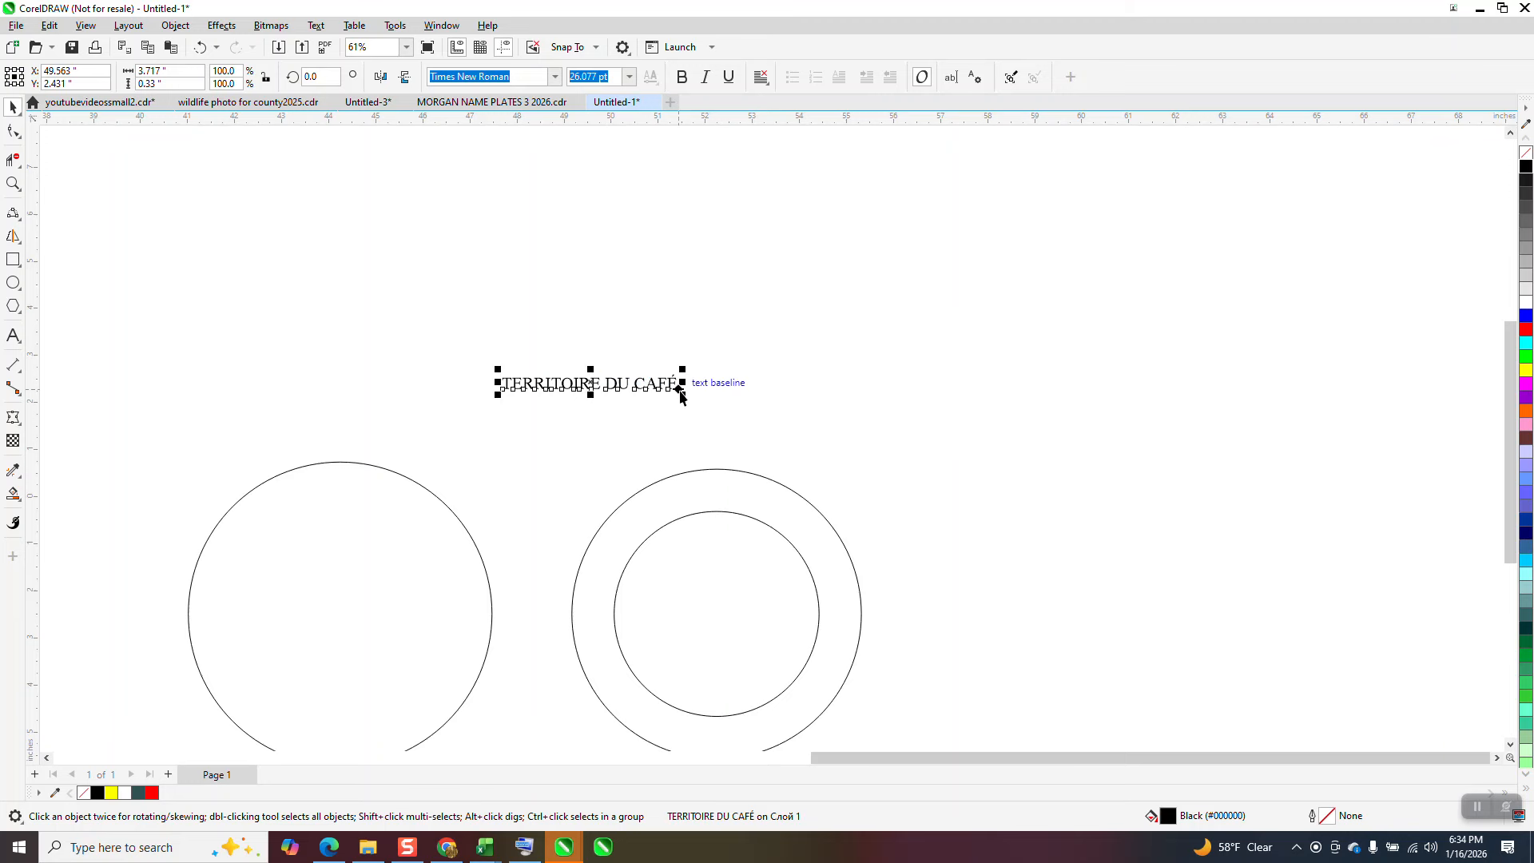
pyautogui.moveTo(675, 385); pyautogui.dragTo(912, 466)
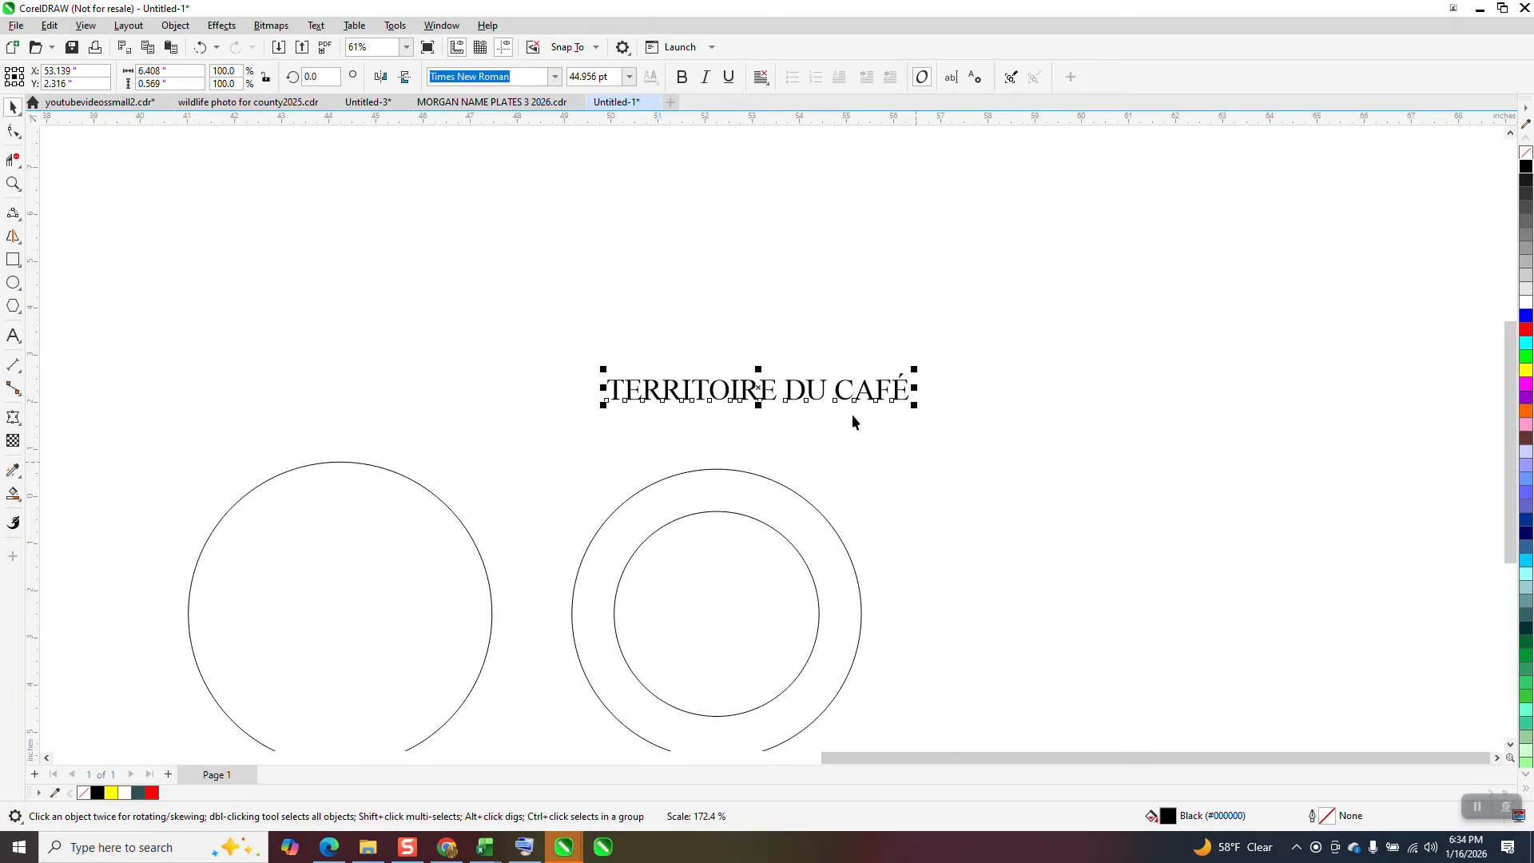
# Step: Try fitting the TERRITOIRE DU CAFÉ text to the outer circle at a distance of -0.75 inches, and undo it
pyautogui.click(318, 27)
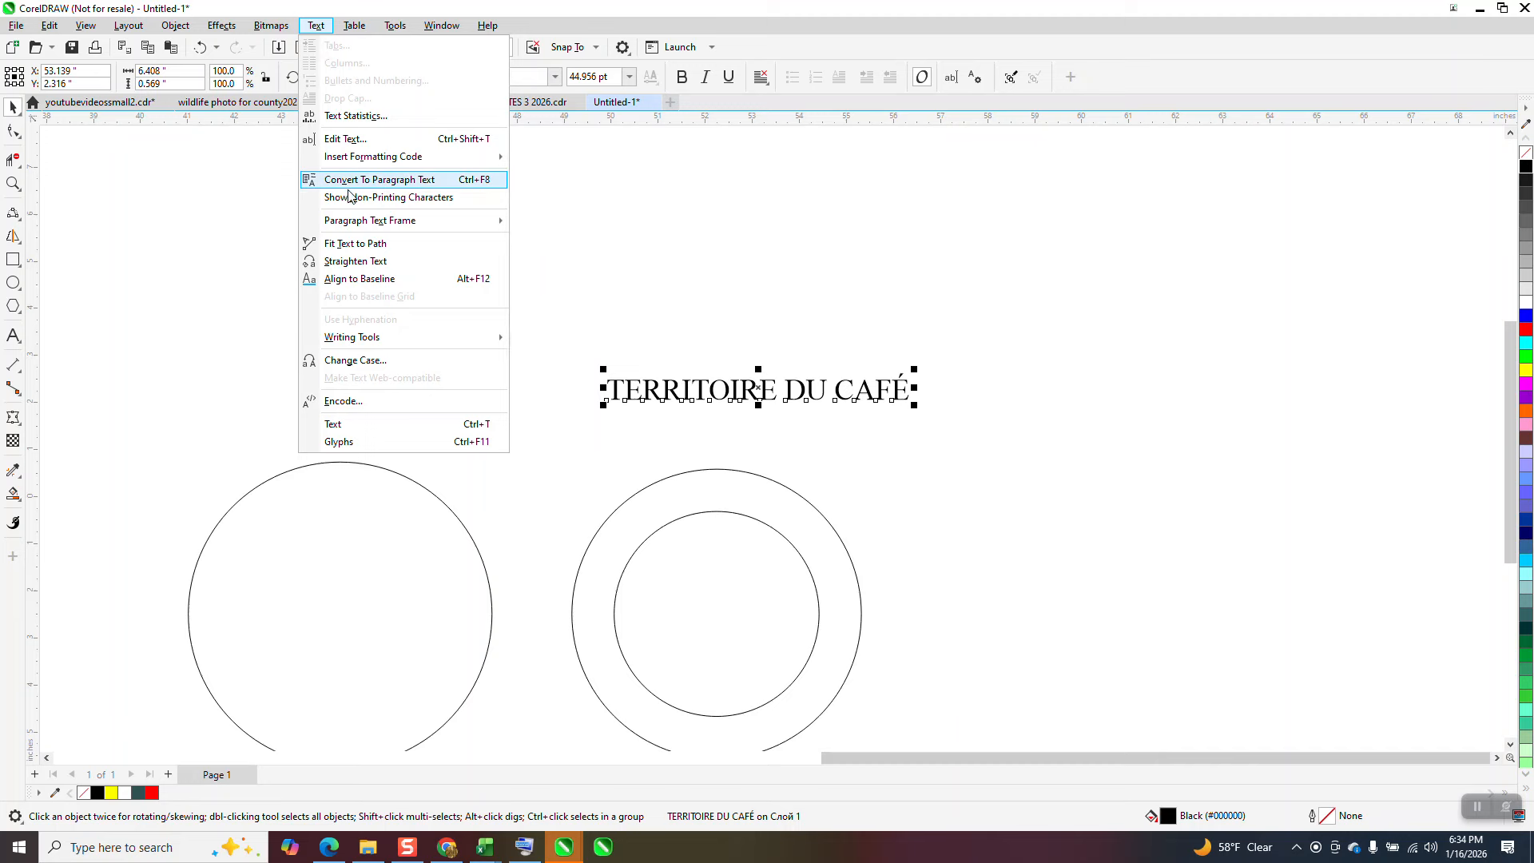
pyautogui.click(368, 243)
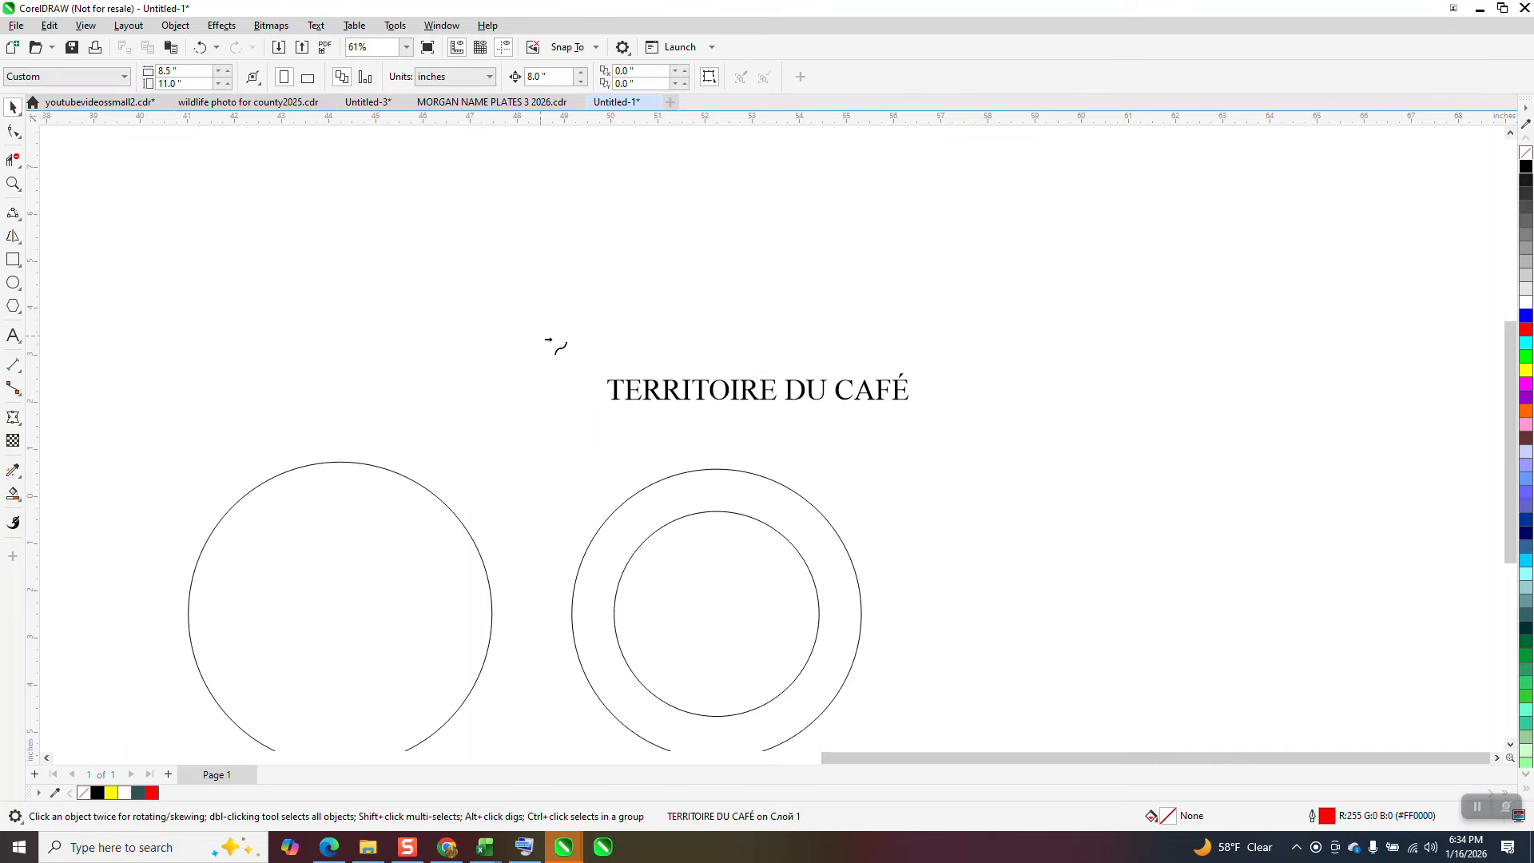
pyautogui.click(701, 506)
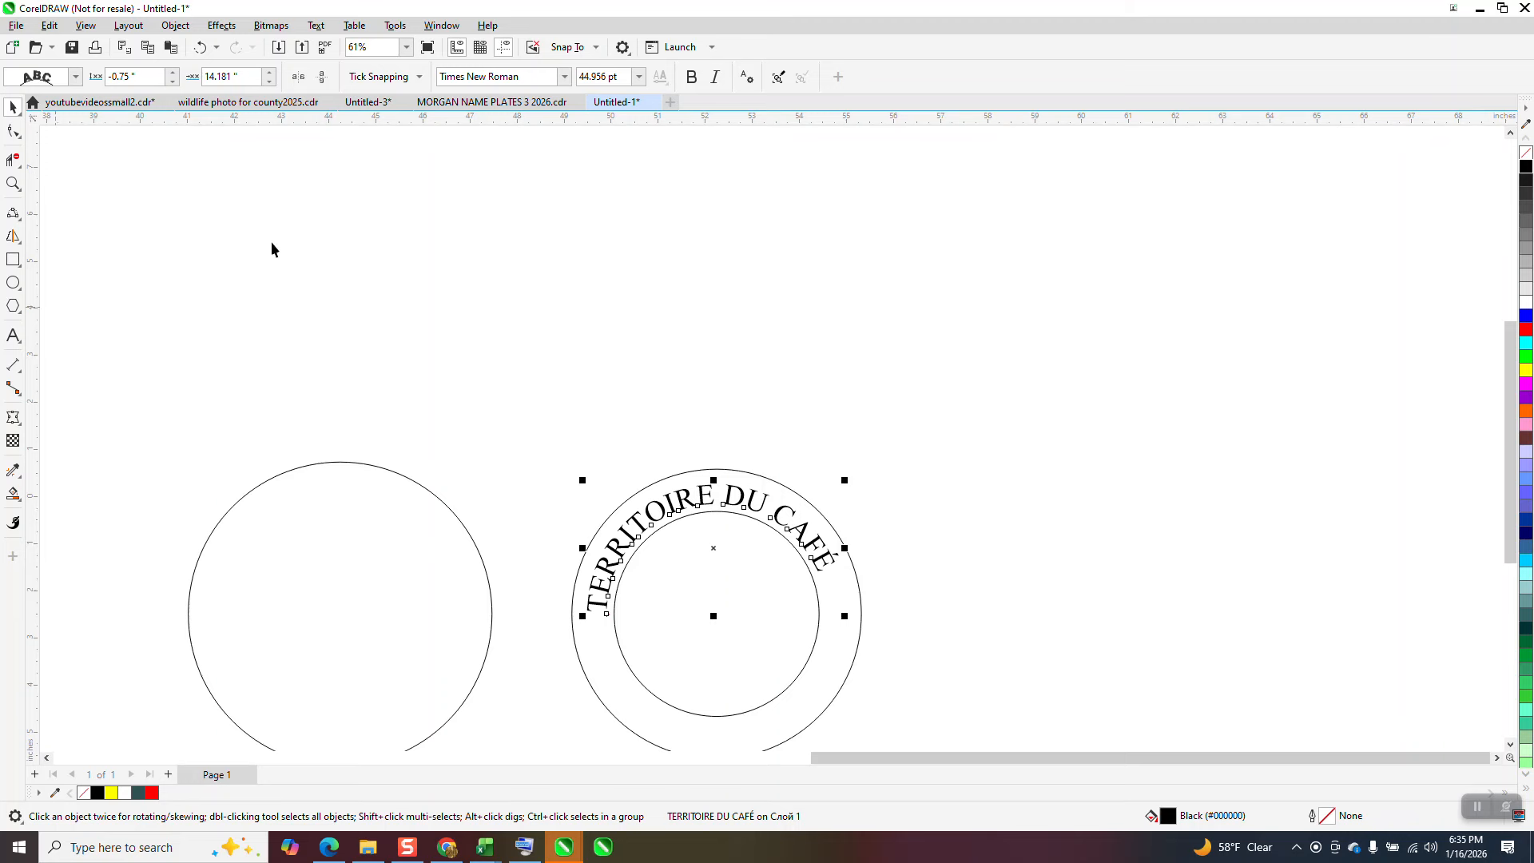
pyautogui.click(200, 47)
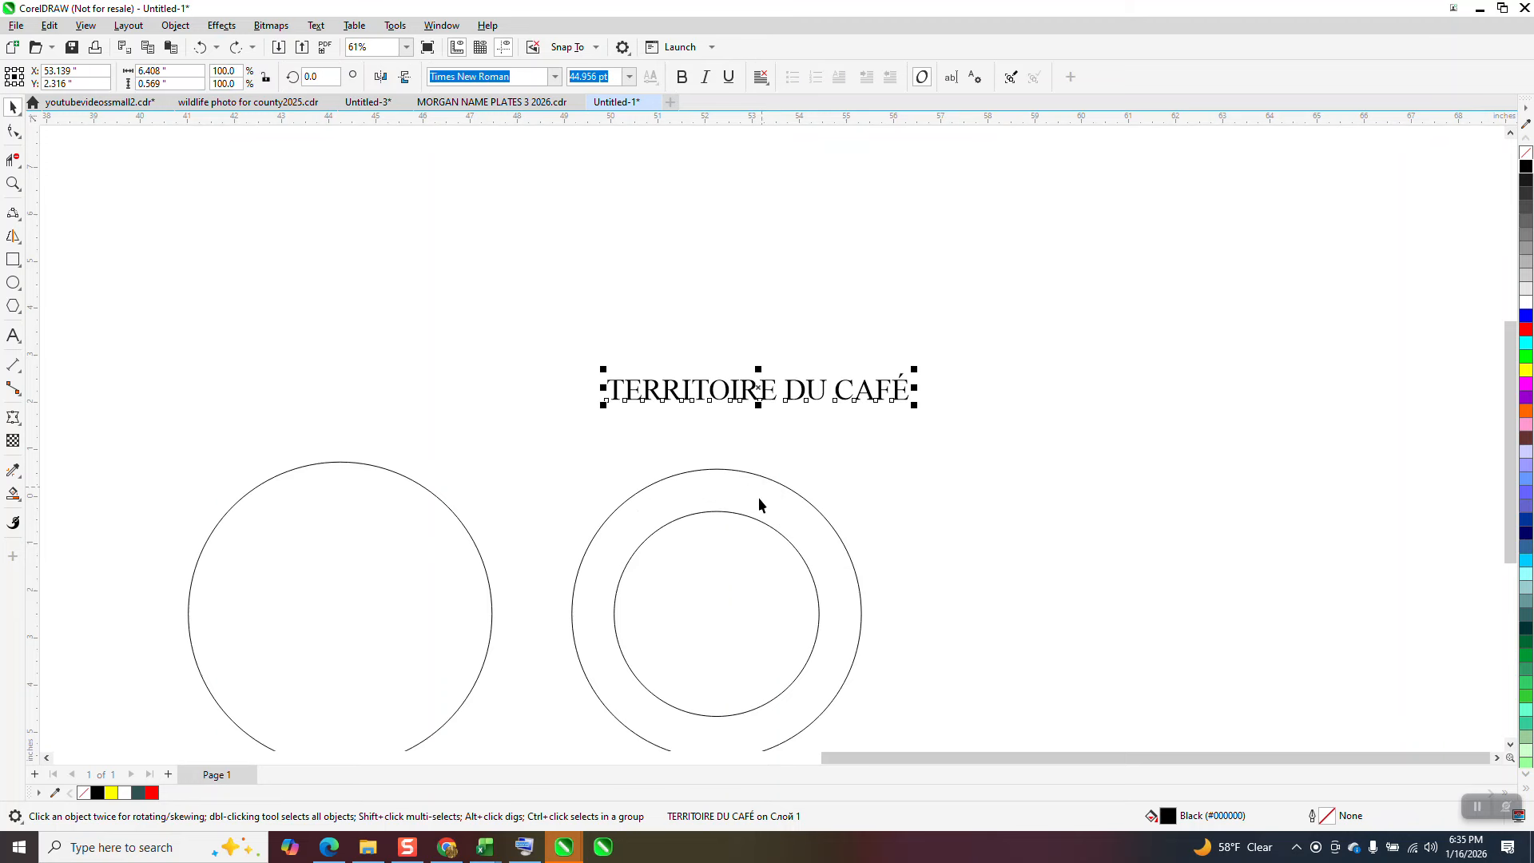
# Step: Move the outer circle 8 inches right out of the way and fit the TERRITOIRE DU CAFÉ text to the top of the inner circle
pyautogui.click(784, 486)
pyautogui.press('Right')
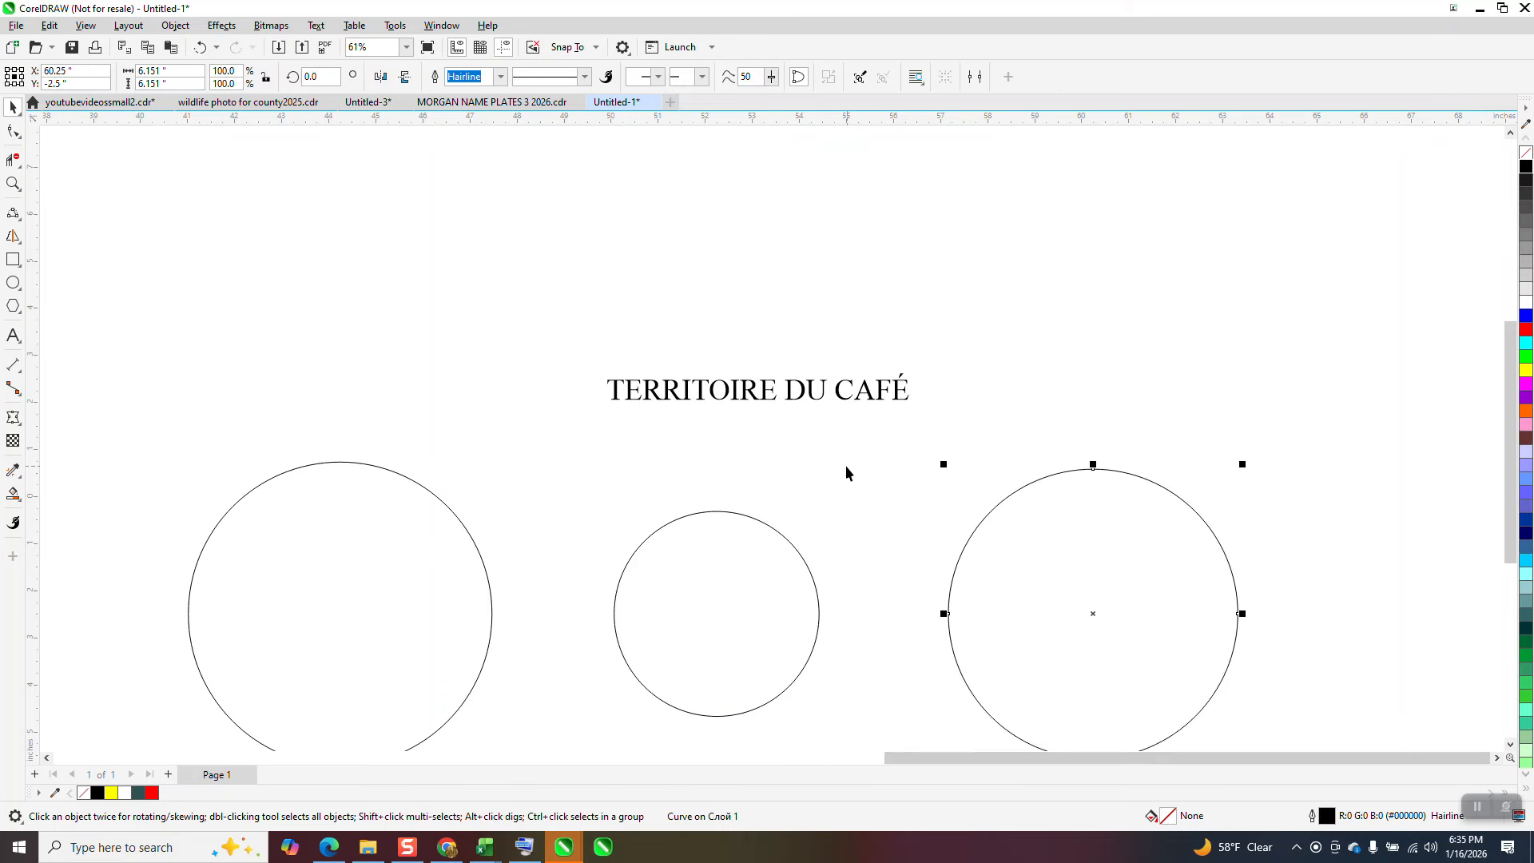
pyautogui.click(790, 397)
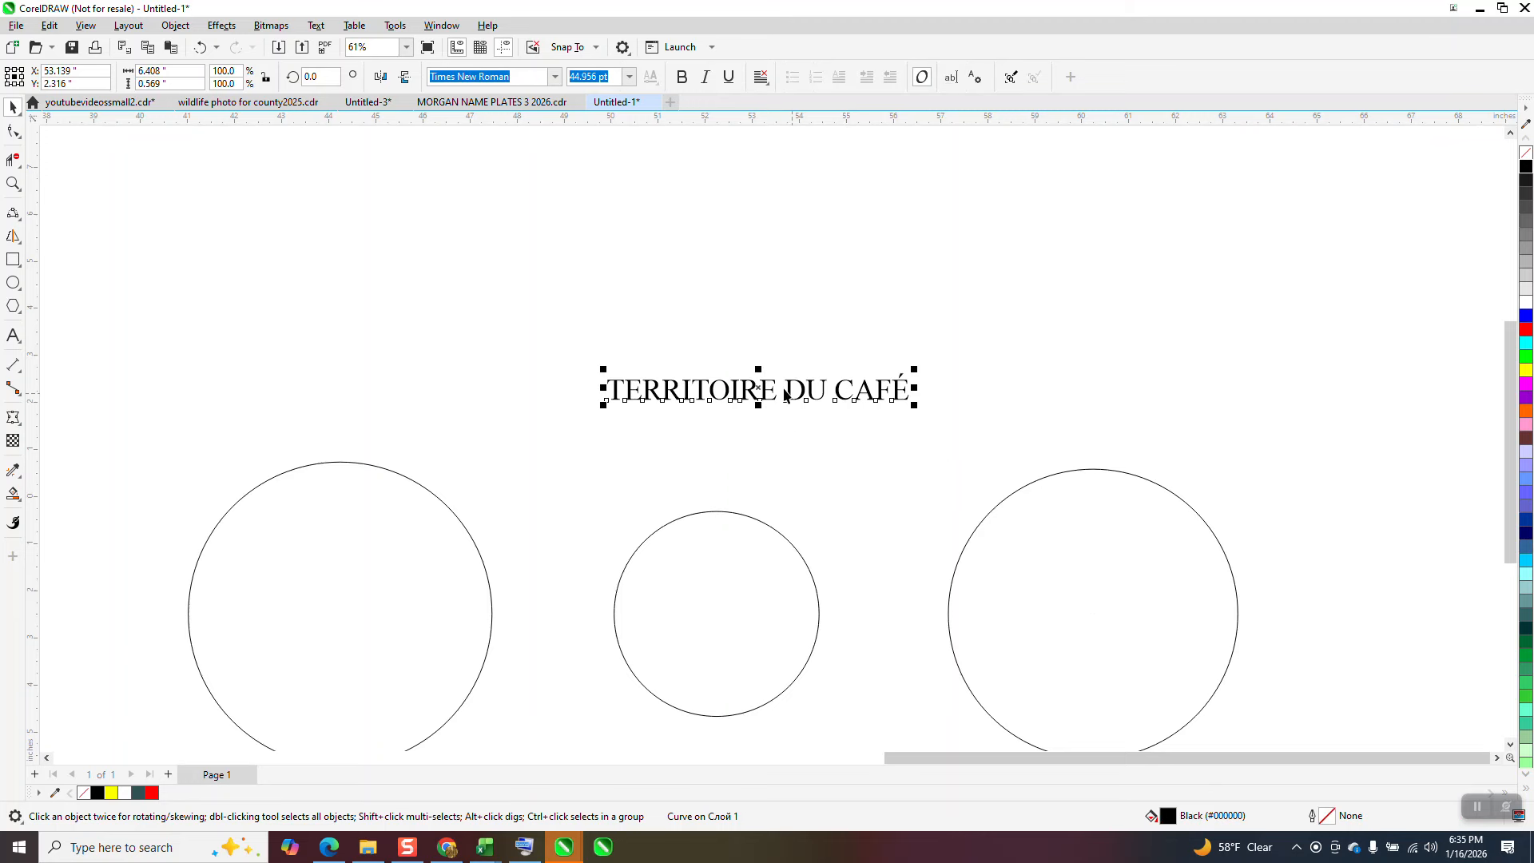
pyautogui.click(316, 26)
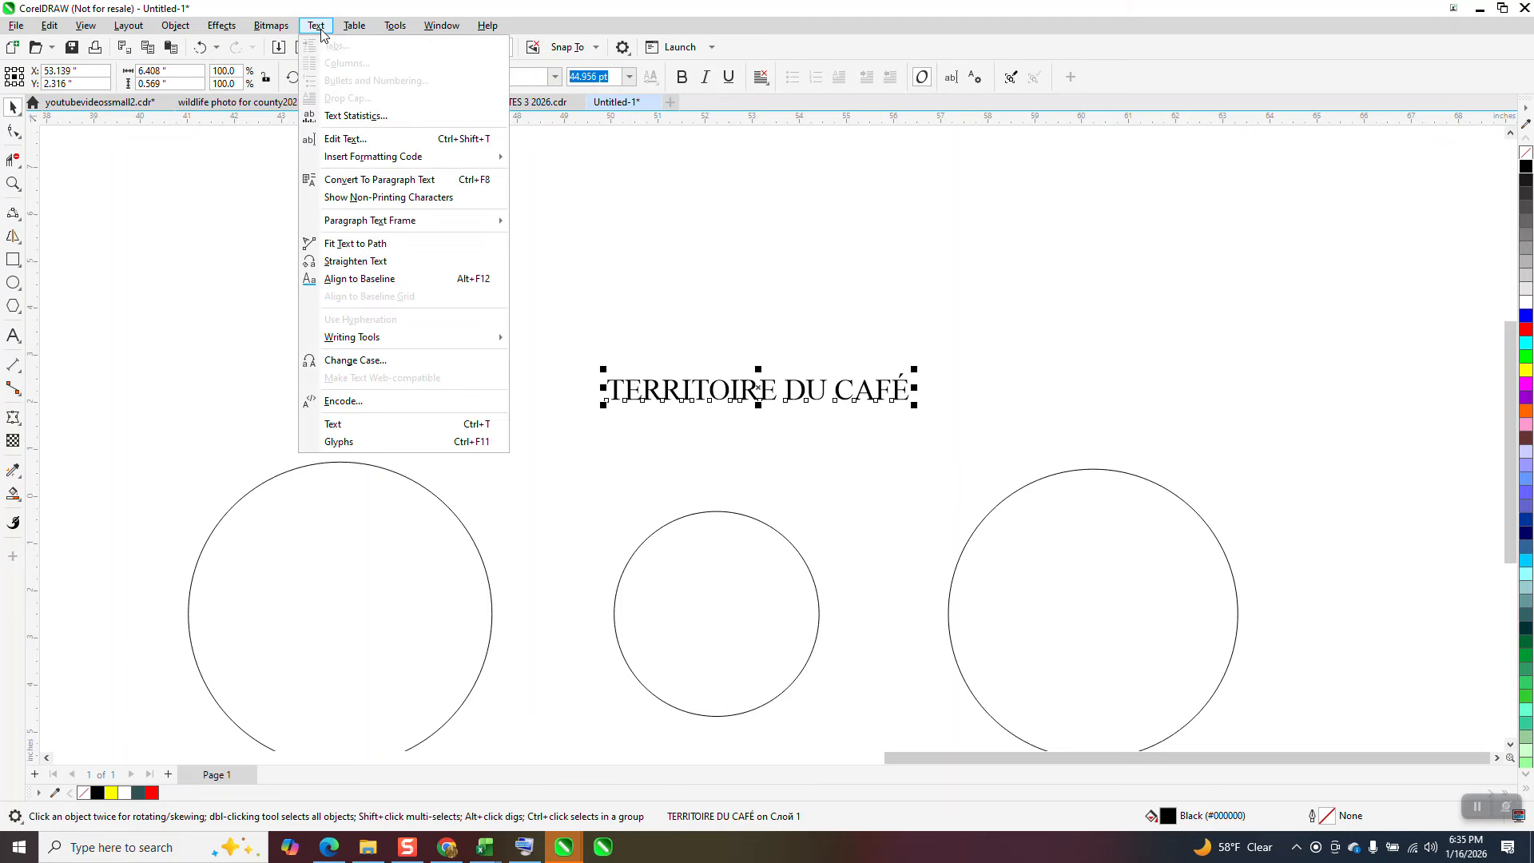
pyautogui.click(356, 243)
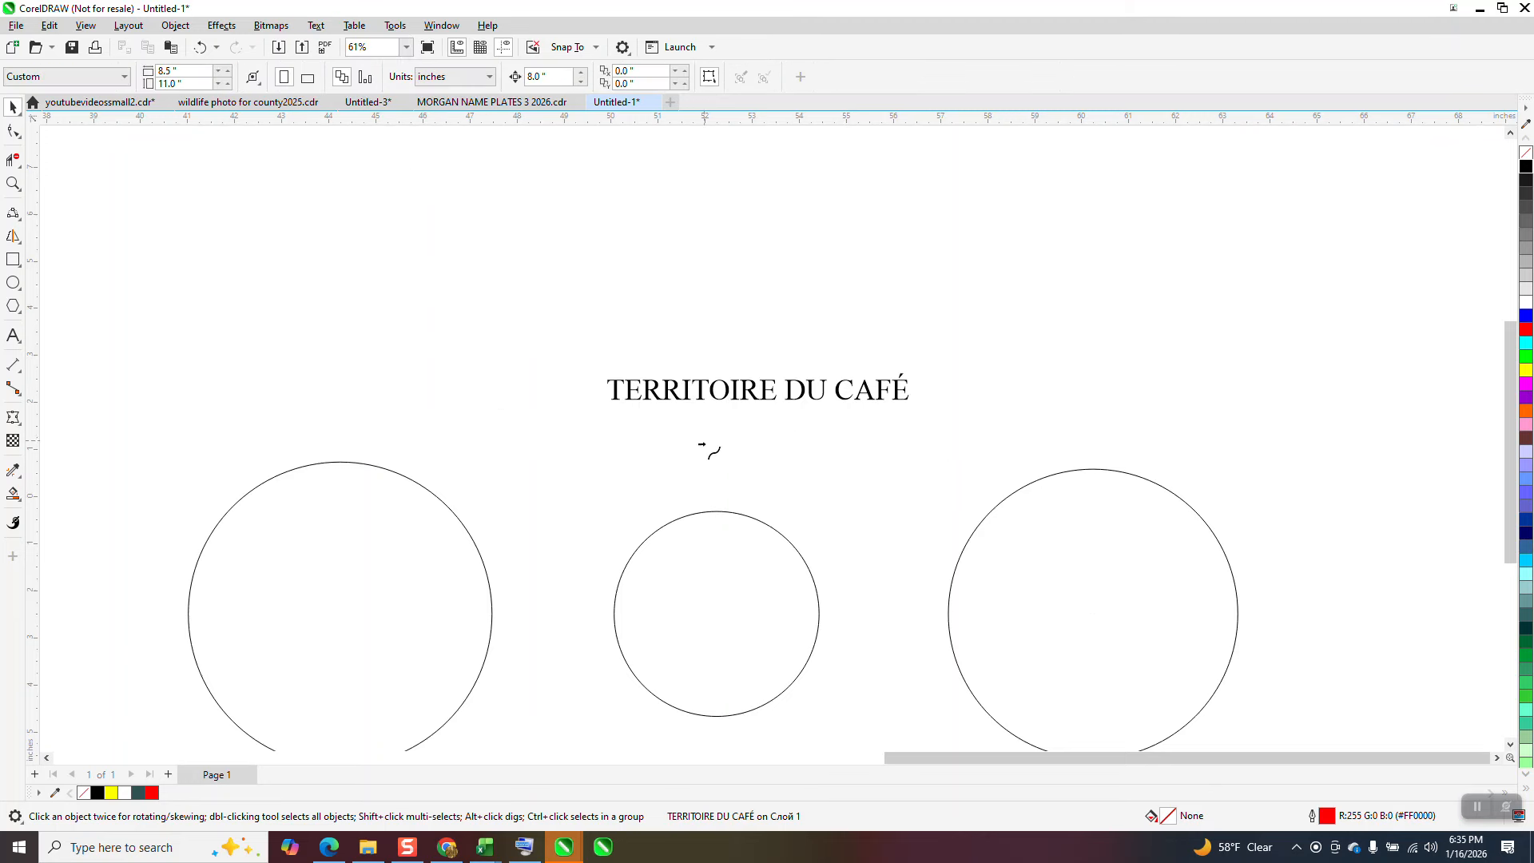
pyautogui.click(719, 515)
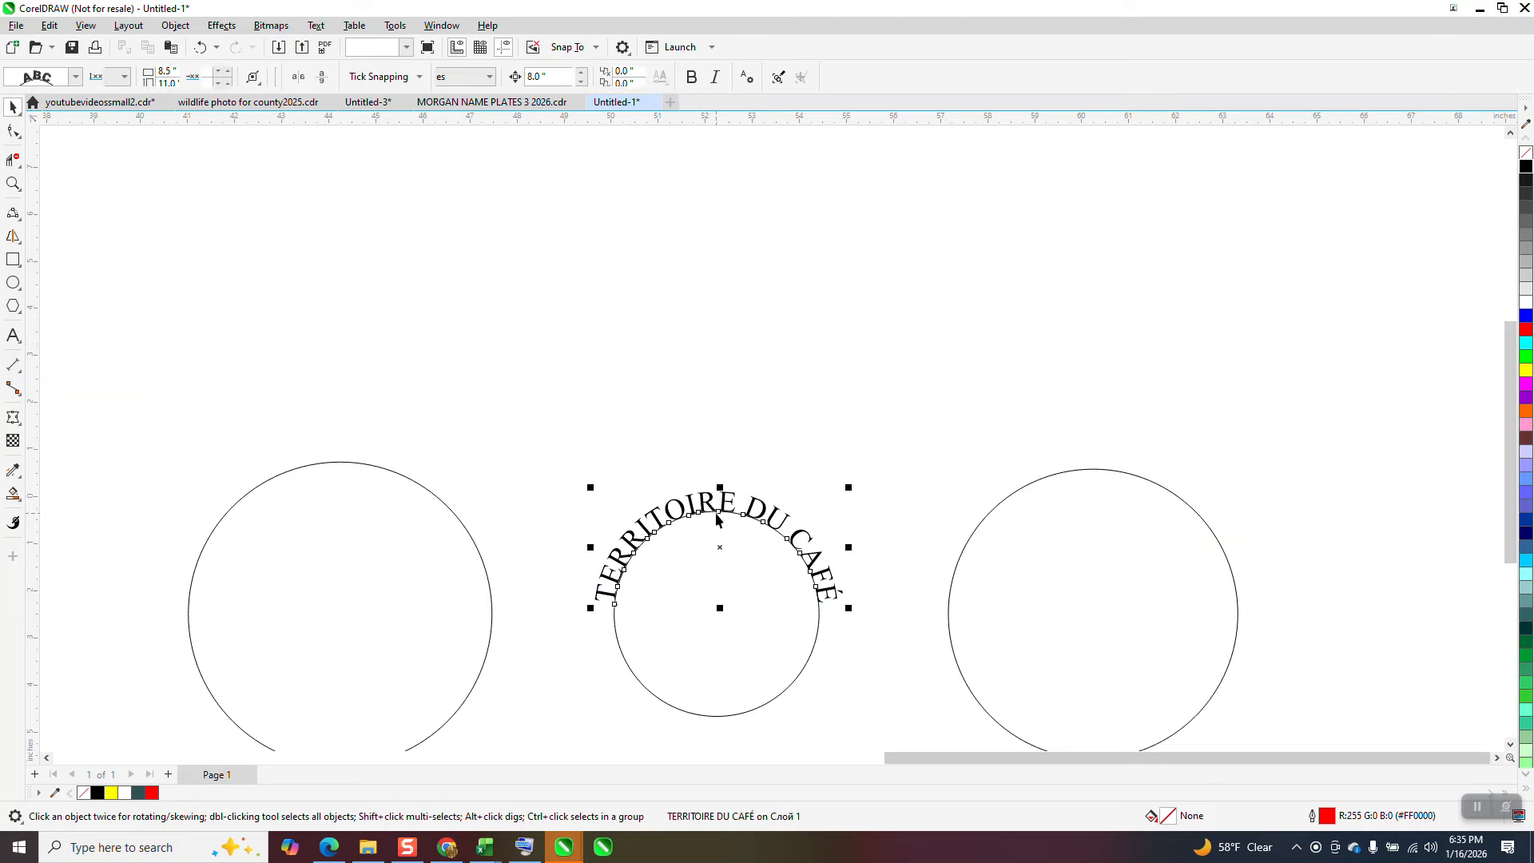
# Step: Move the large circle 8 inches back to the left so it surrounds the curved text
pyautogui.click(1001, 524)
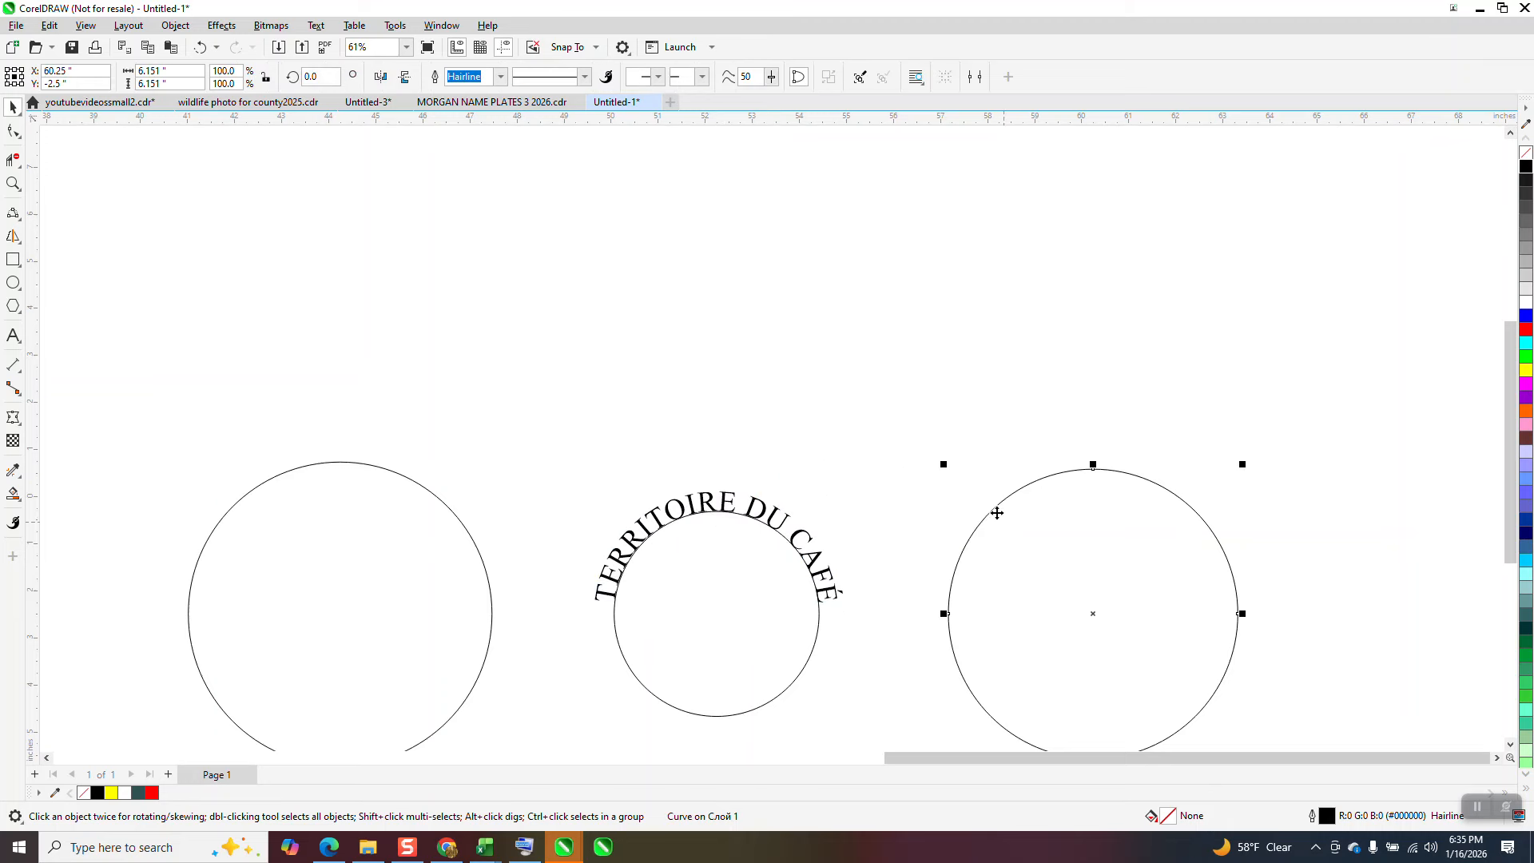
pyautogui.press('Left')
pyautogui.click(982, 486)
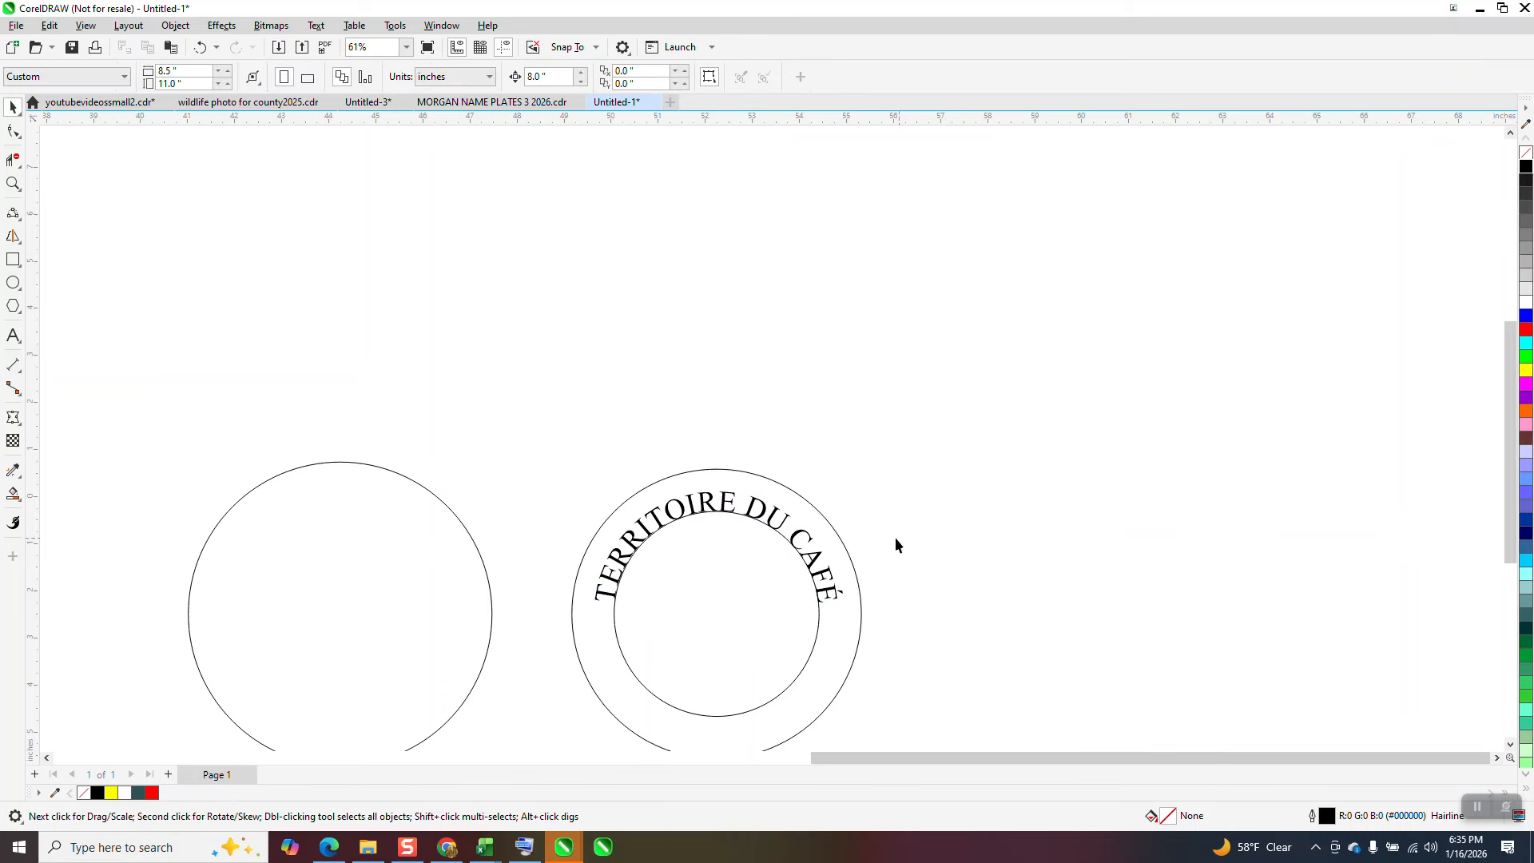
# Step: Set the curved text's distance from the inner circle to 0.2 inches
pyautogui.click(829, 575)
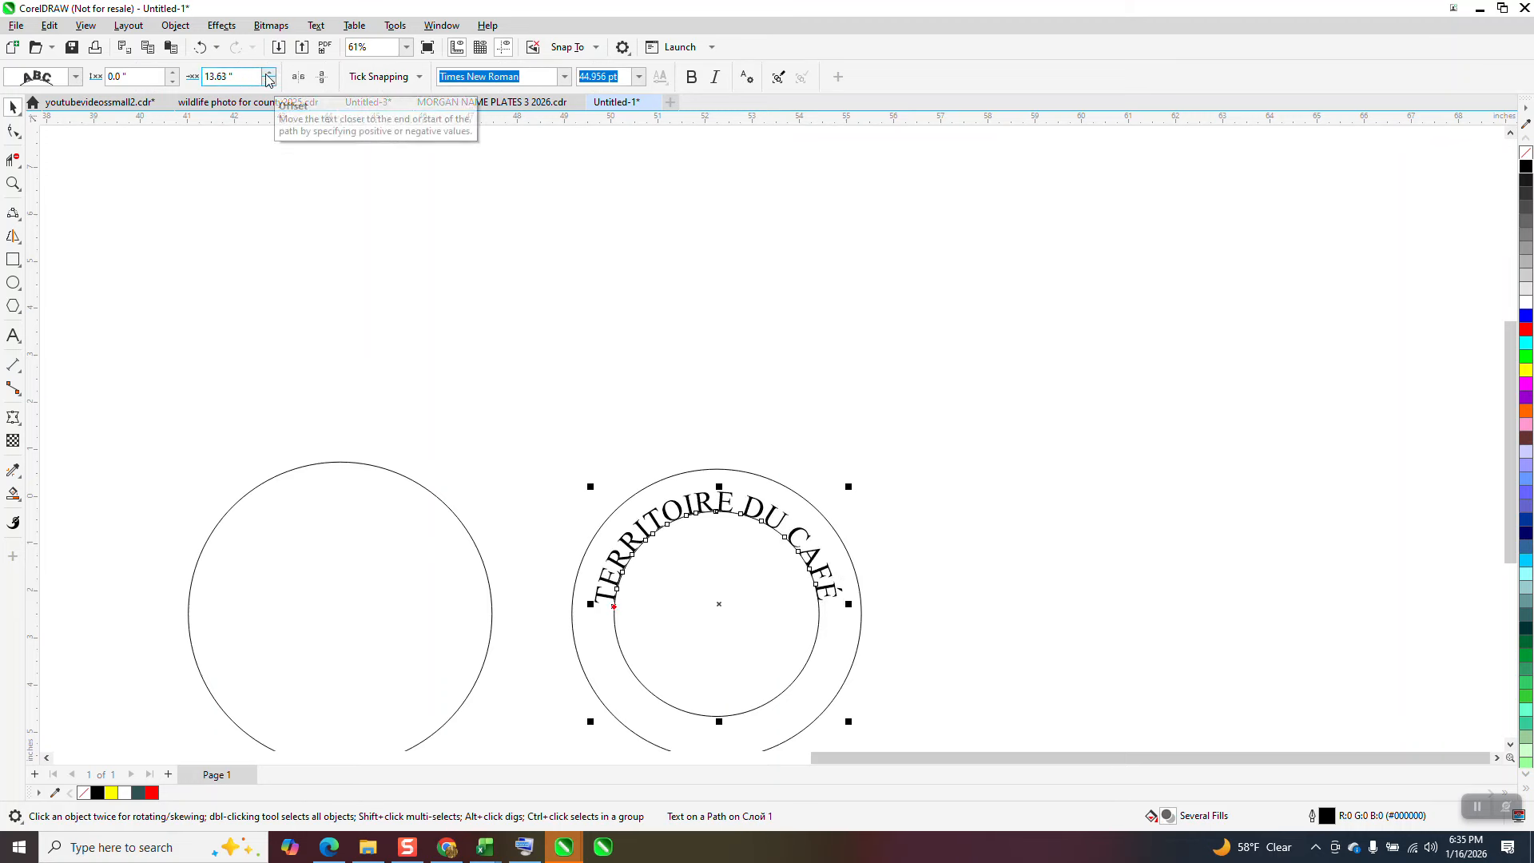
pyautogui.click(170, 72)
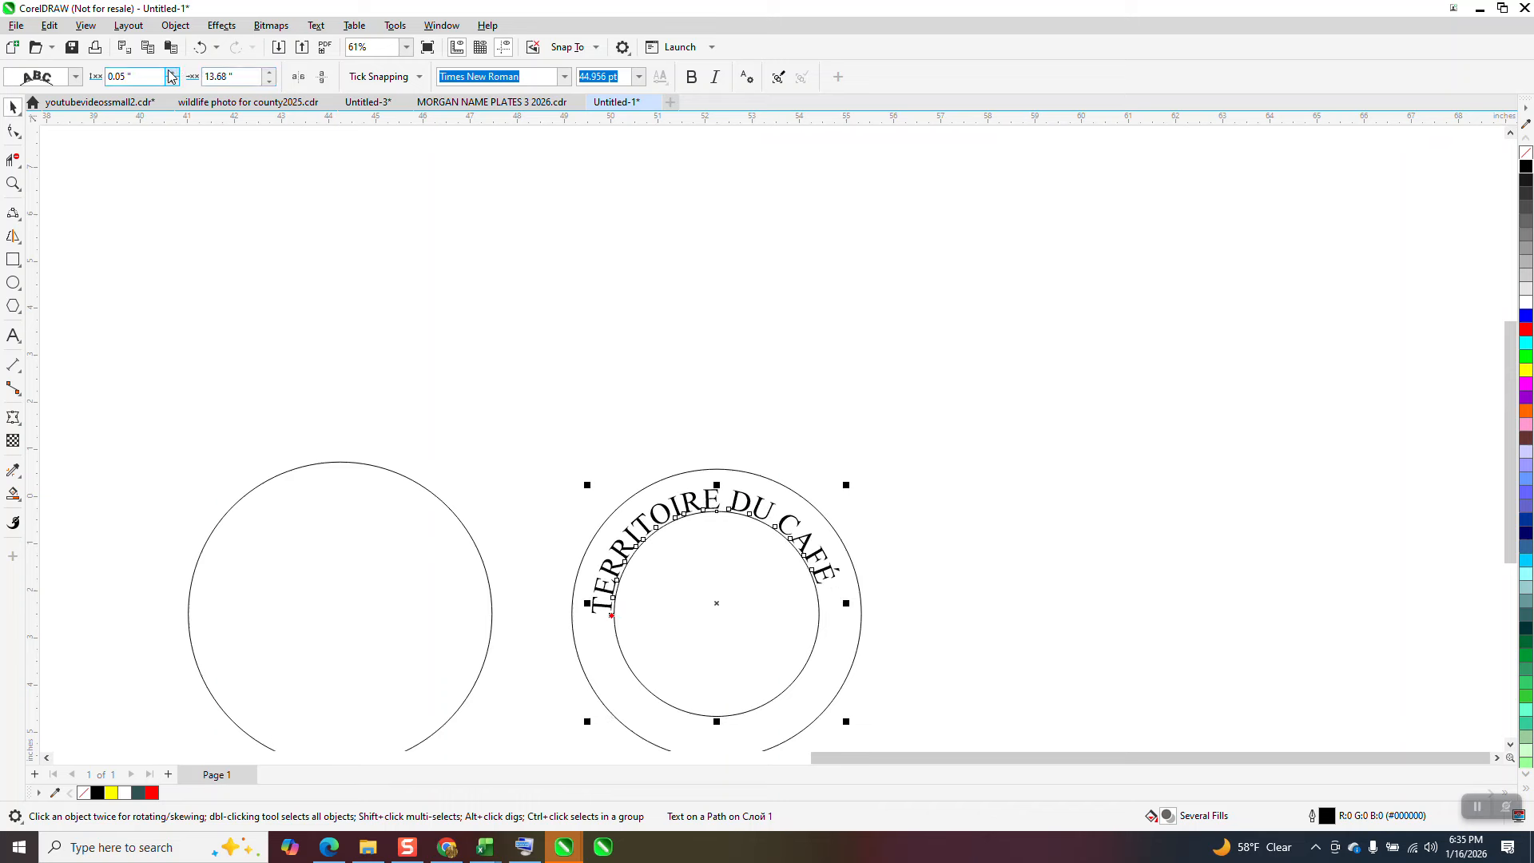
pyautogui.click(170, 72)
pyautogui.click(171, 72)
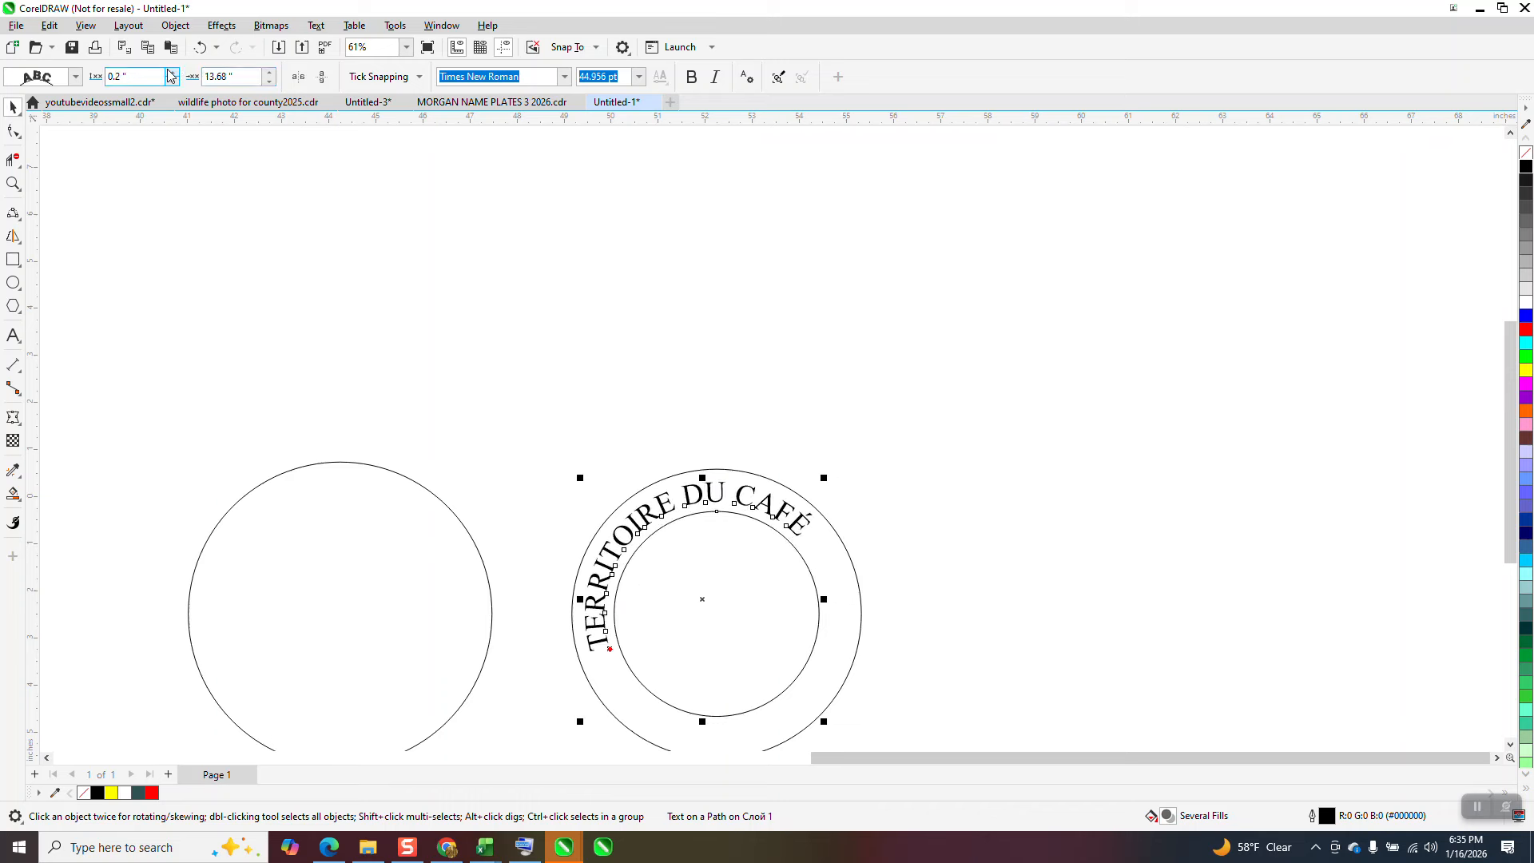
# Step: Set the curved text's offset along the path to 15.03 inches to centre it over the inner circle
pyautogui.click(269, 81)
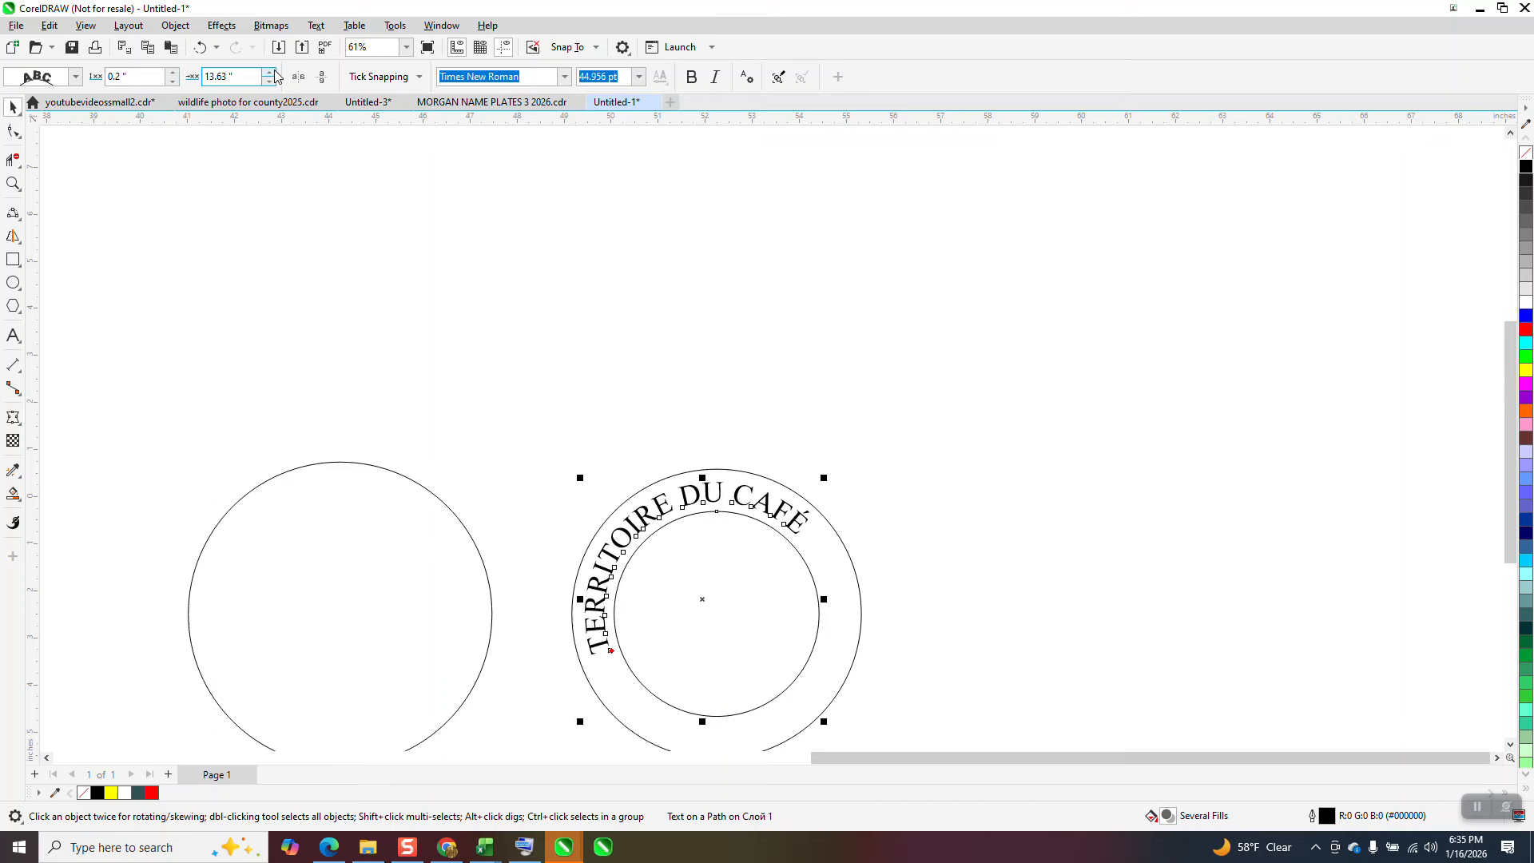
pyautogui.click(272, 72)
pyautogui.click(272, 72)
pyautogui.click(272, 72)
pyautogui.click(272, 72)
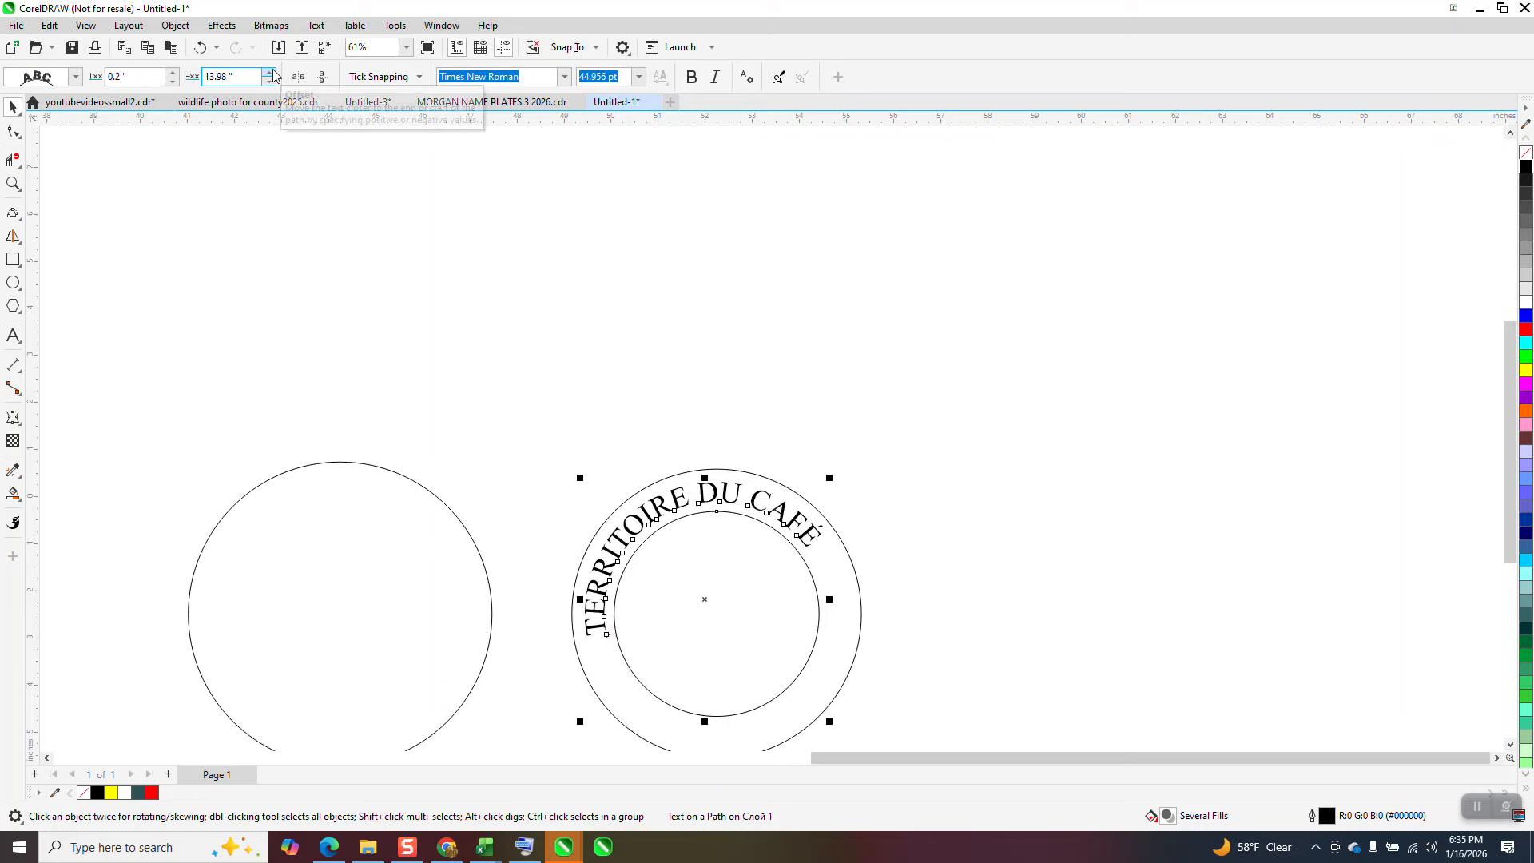
pyautogui.click(273, 73)
pyautogui.click(273, 73)
pyautogui.click(273, 73)
pyautogui.click(273, 74)
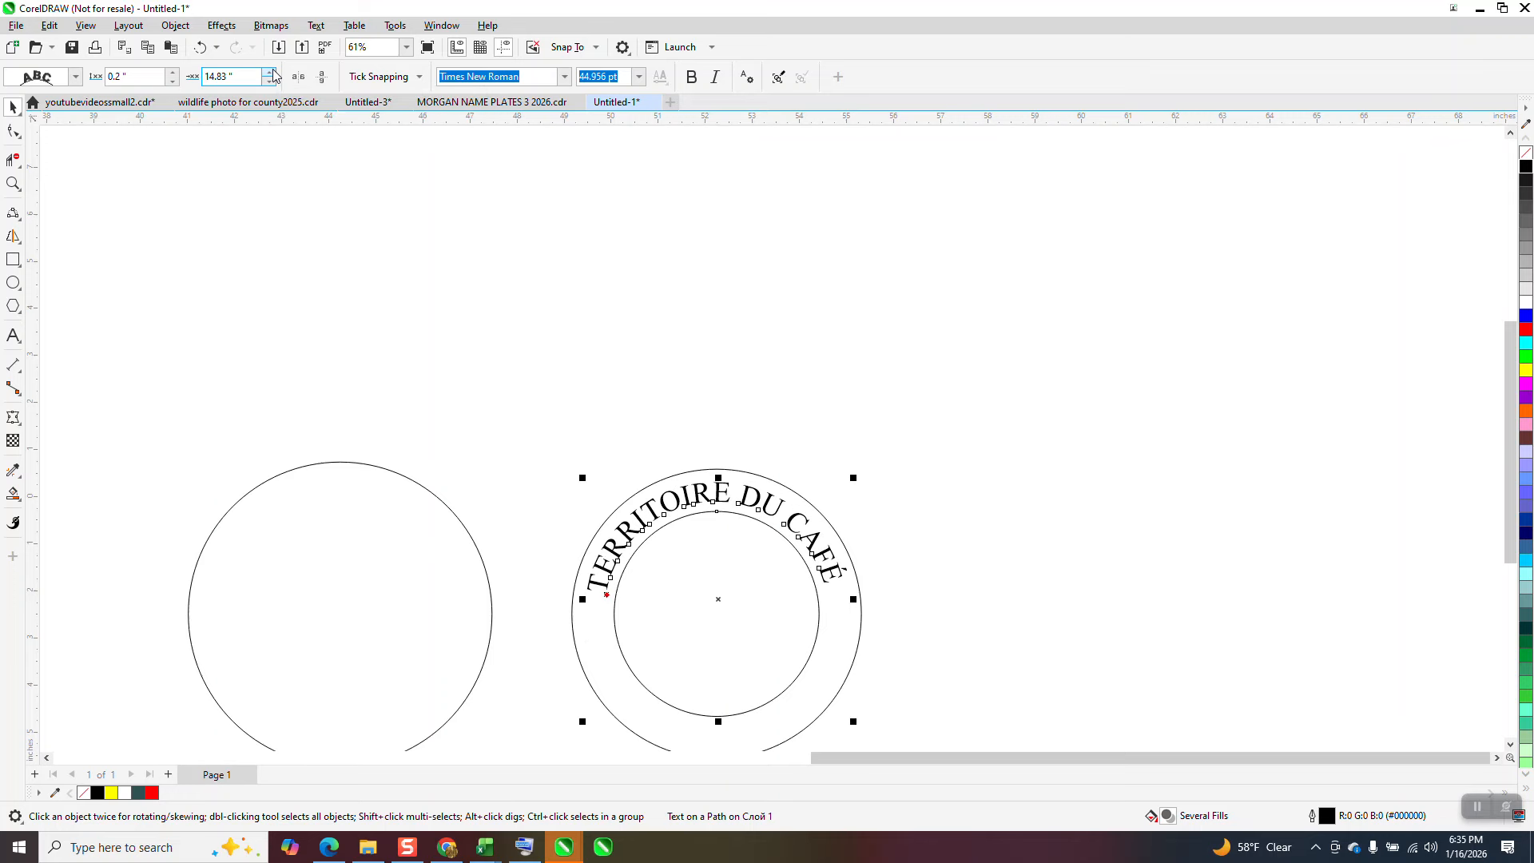
pyautogui.click(273, 74)
pyautogui.click(273, 73)
pyautogui.click(273, 74)
pyautogui.click(273, 74)
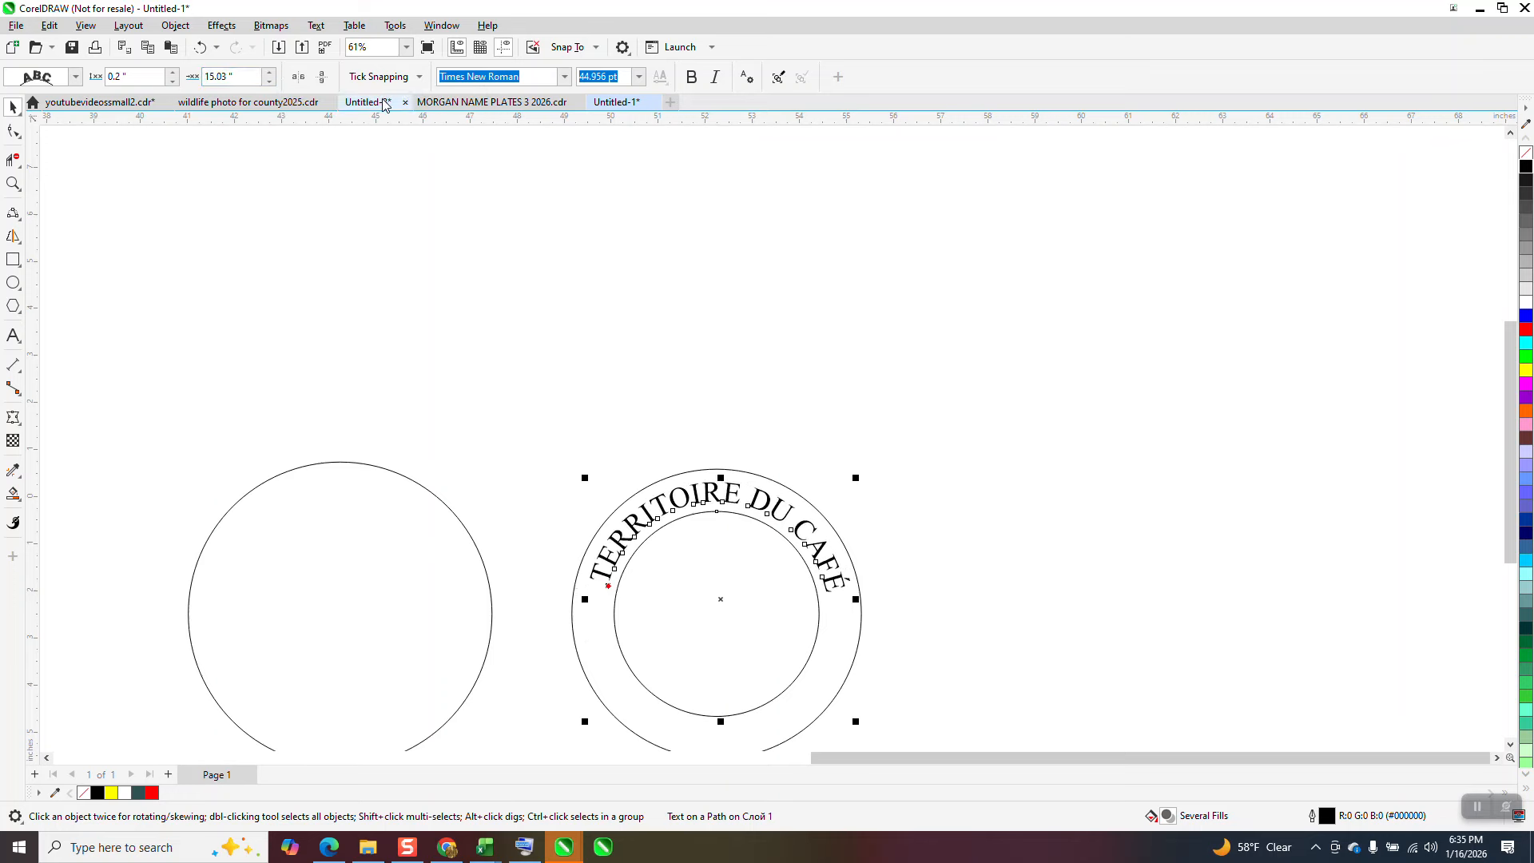
# Step: Place a horizontal guideline at about -2.05 inches vertically, across the circles at the lower end of the curved text
pyautogui.moveTo(778, 126); pyautogui.dragTo(755, 150)
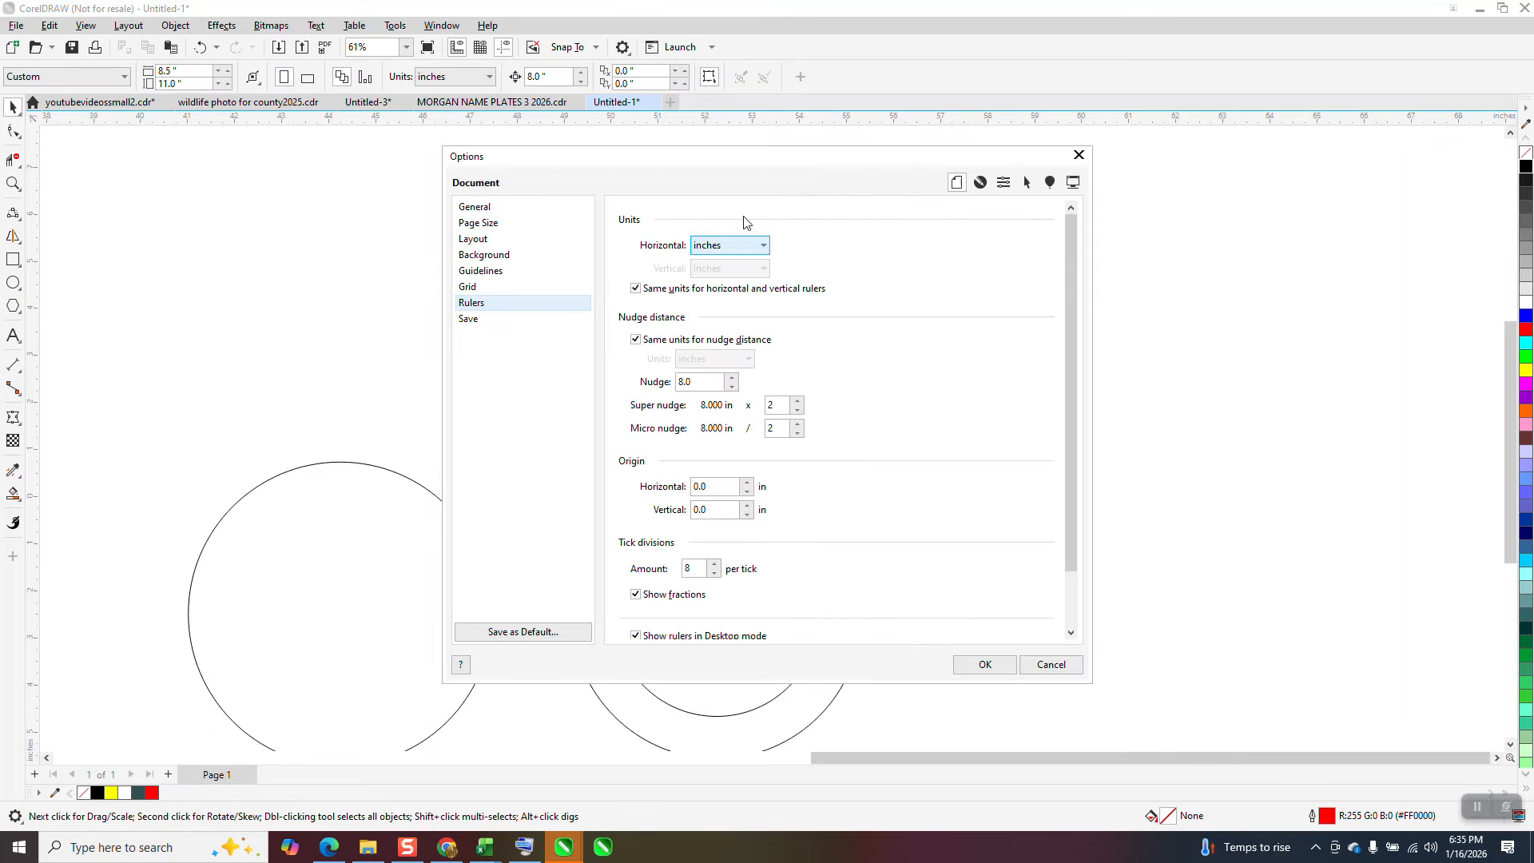
pyautogui.click(1078, 155)
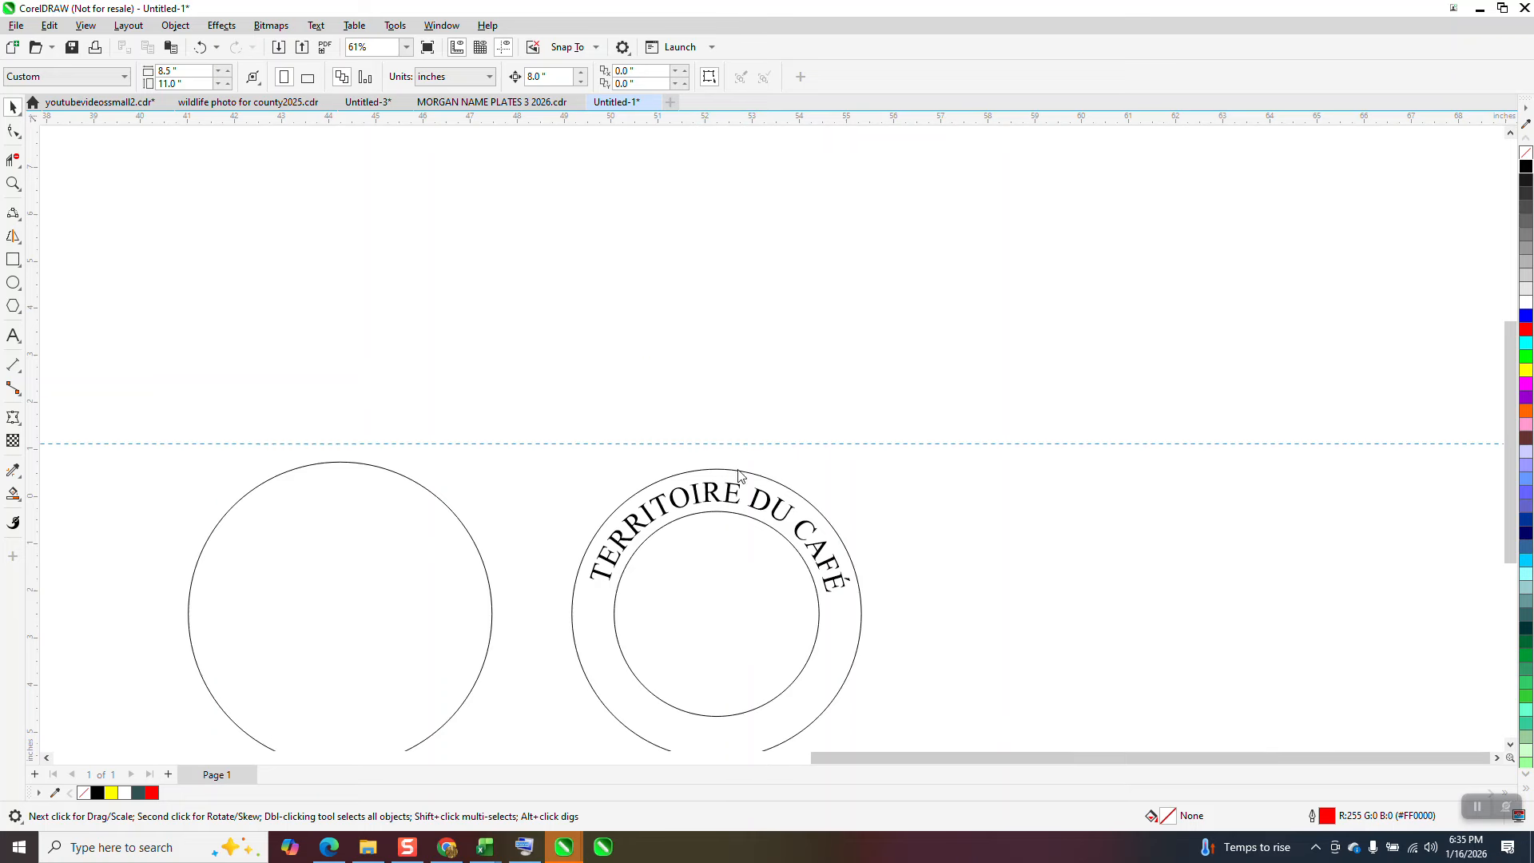
pyautogui.moveTo(737, 470); pyautogui.dragTo(761, 593)
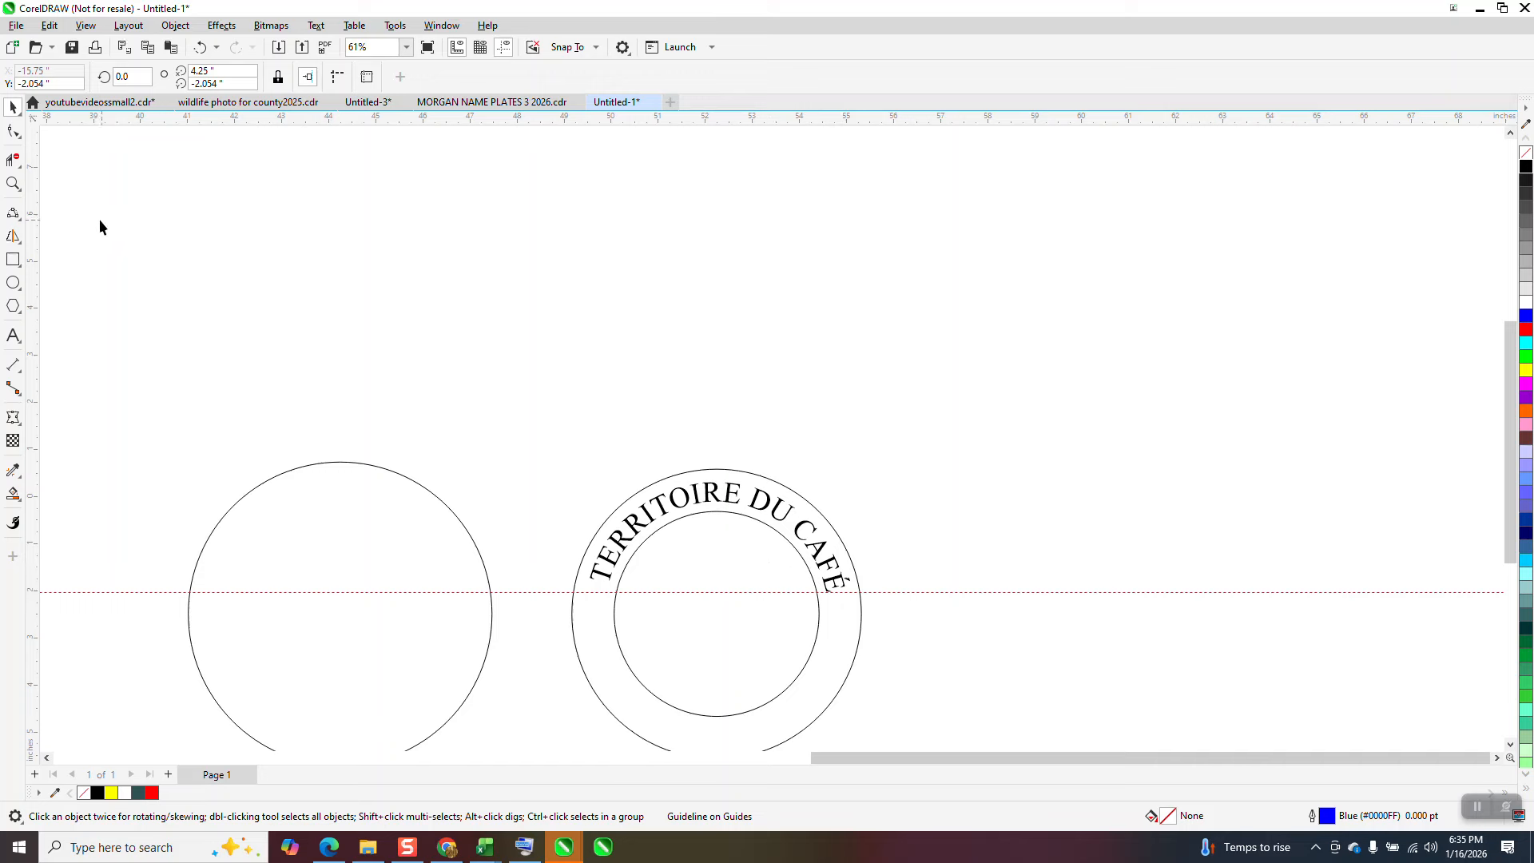
# Step: Set the curved text's offset along the path to 14.93 inches to level its two ends, and hide the guidelines
pyautogui.click(12, 184)
pyautogui.moveTo(538, 436); pyautogui.dragTo(1038, 750)
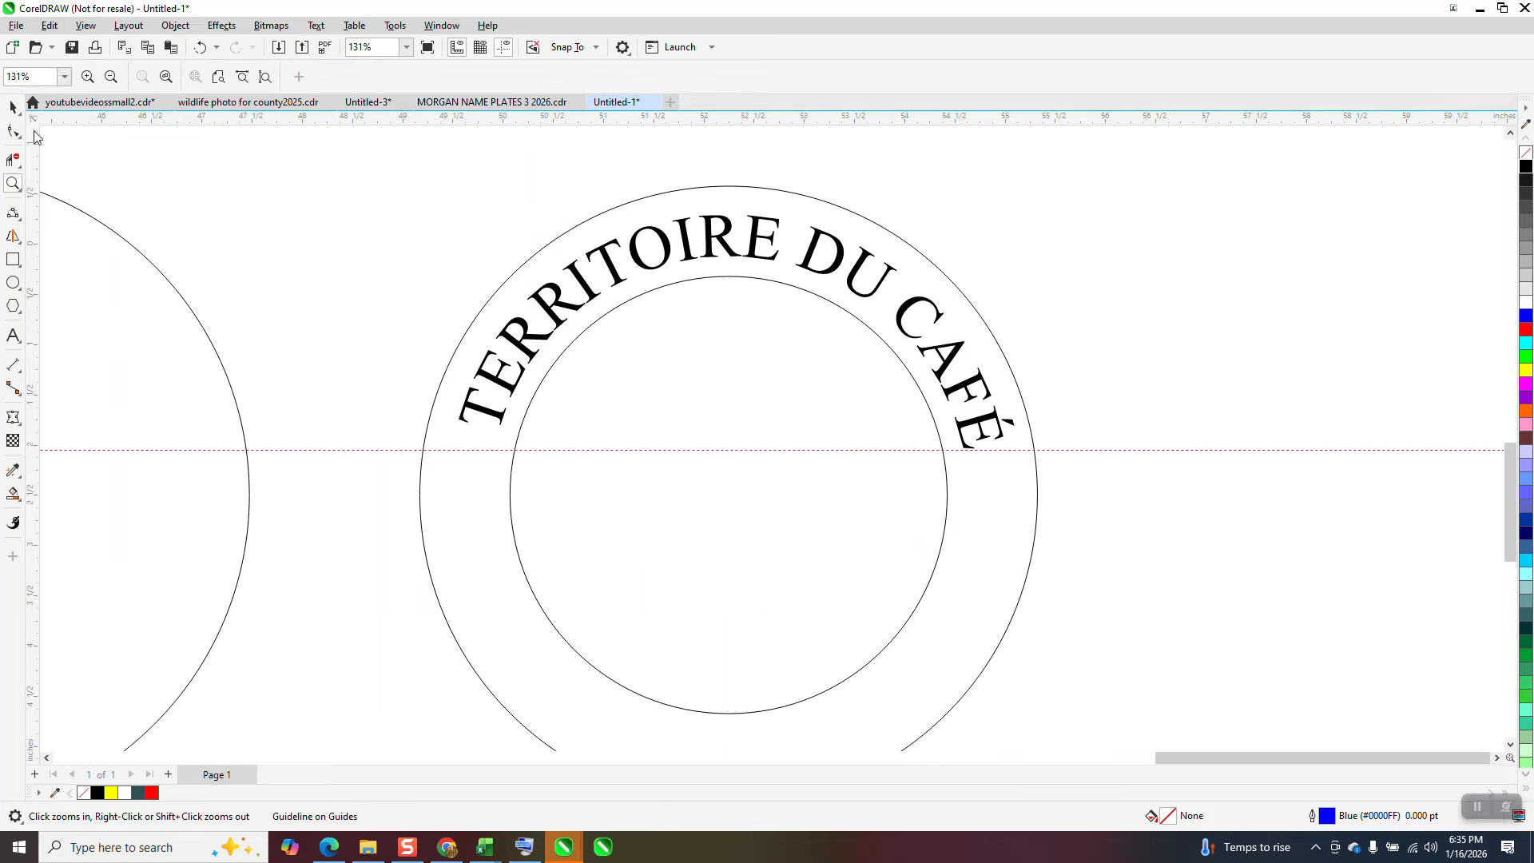
pyautogui.click(15, 108)
pyautogui.click(609, 251)
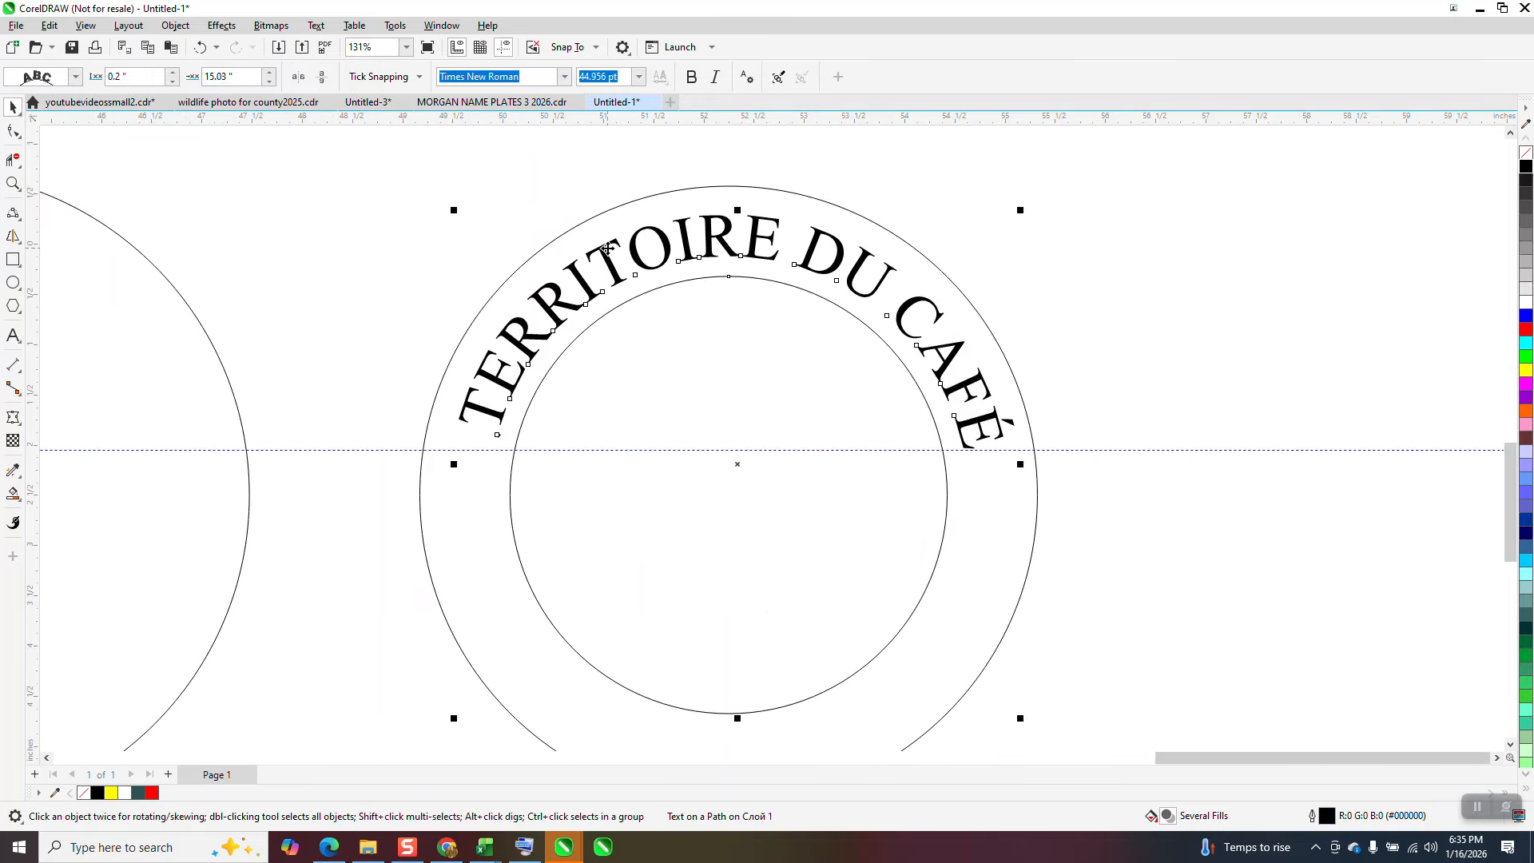
pyautogui.click(268, 83)
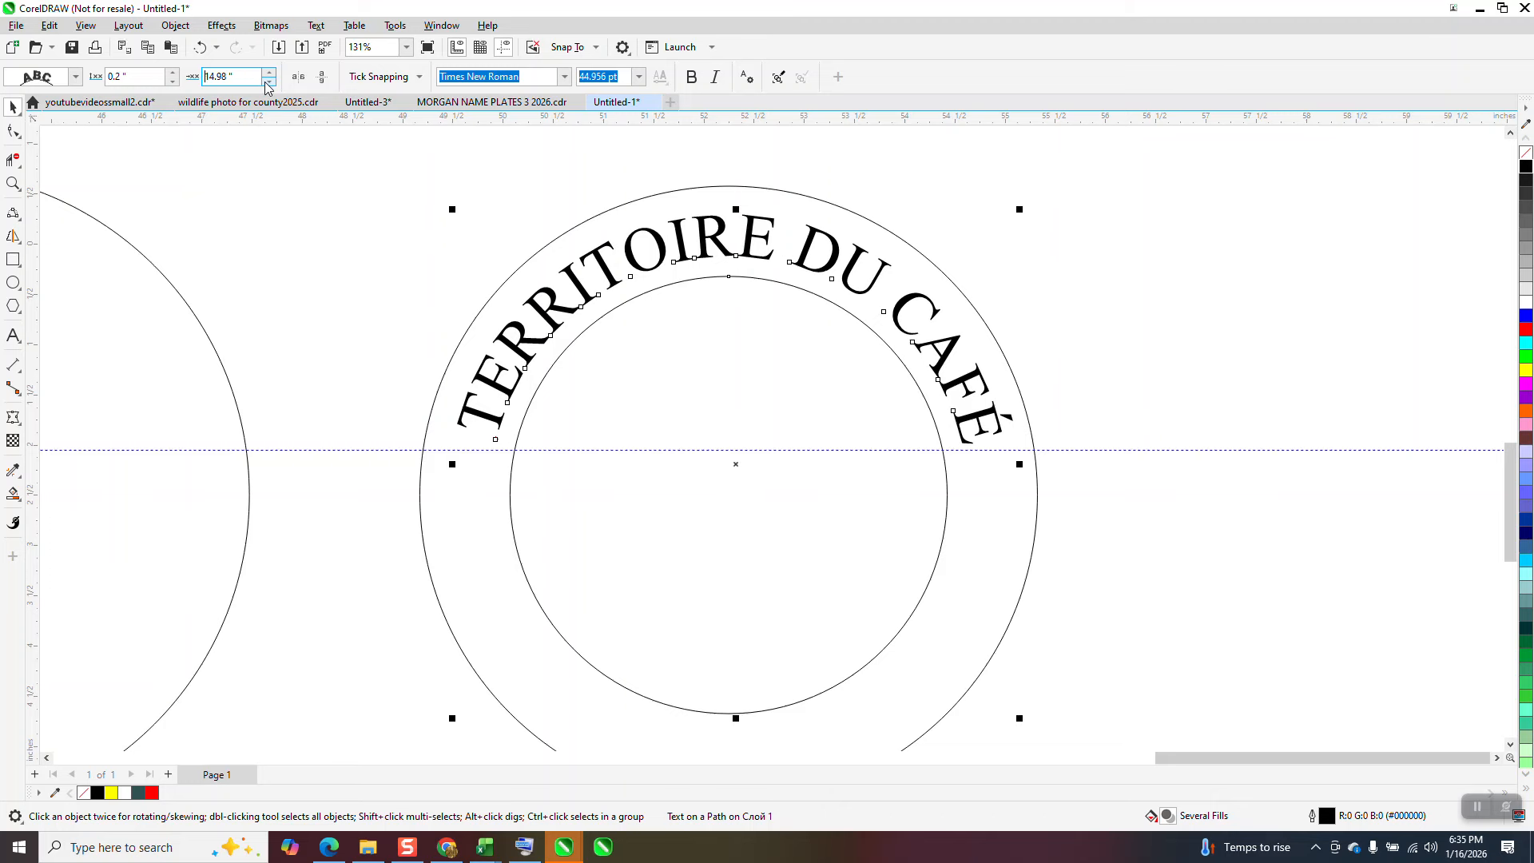
pyautogui.click(268, 83)
pyautogui.click(269, 83)
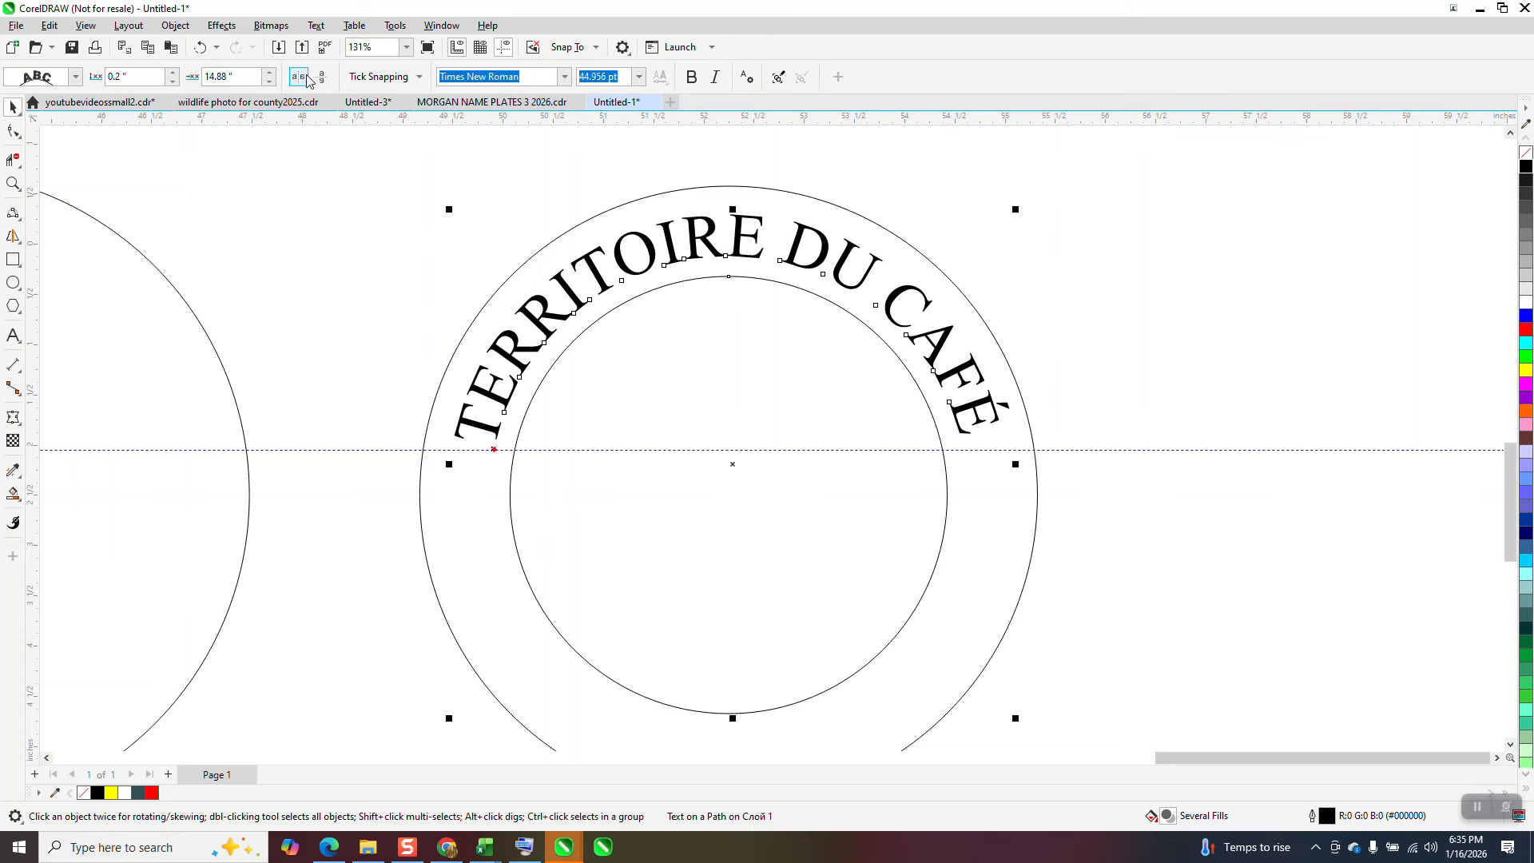
pyautogui.click(270, 71)
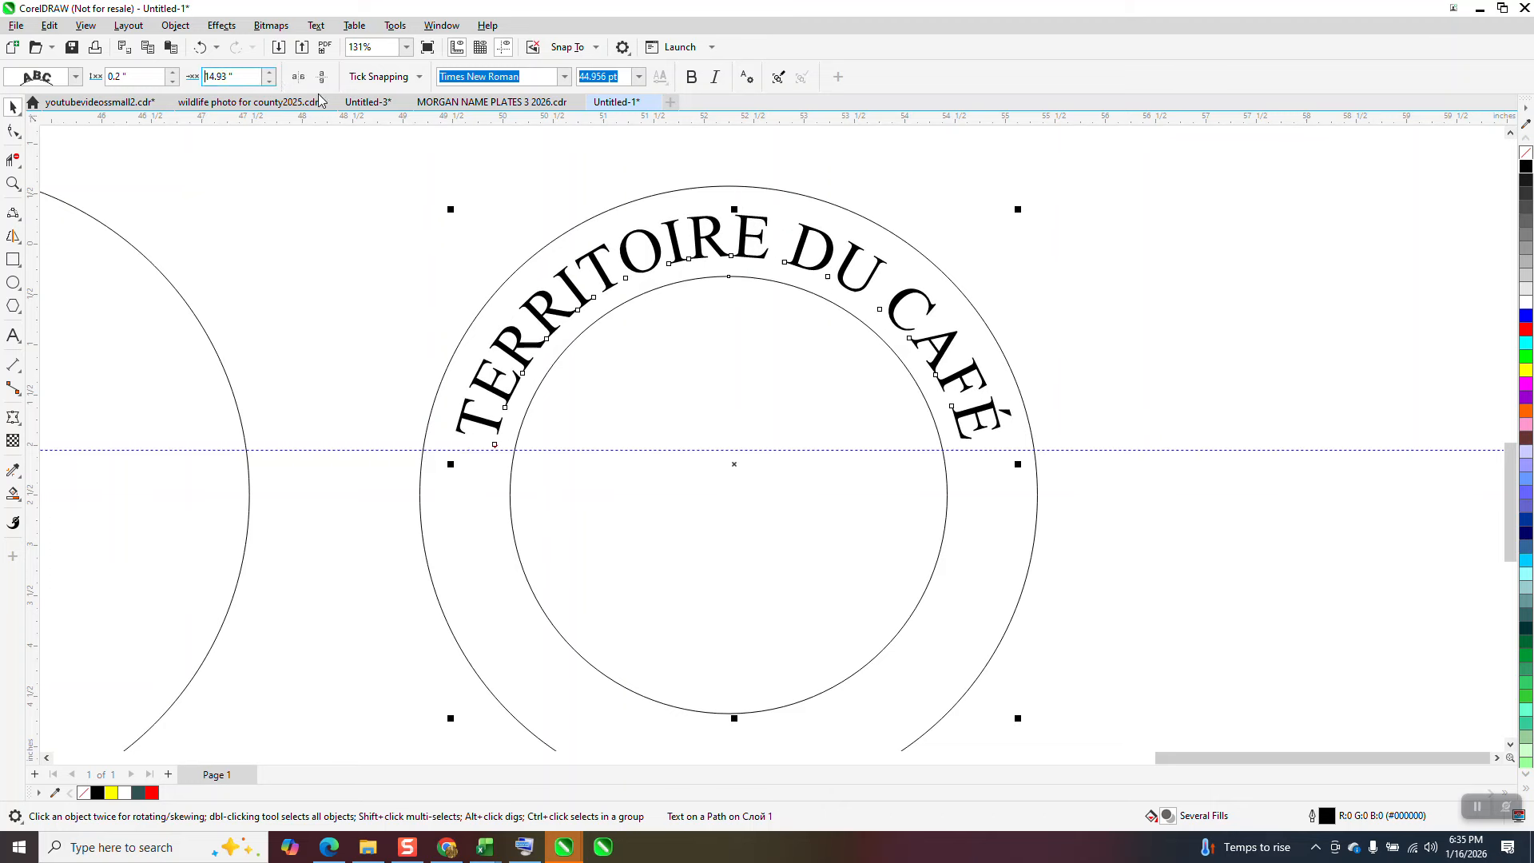
pyautogui.click(503, 48)
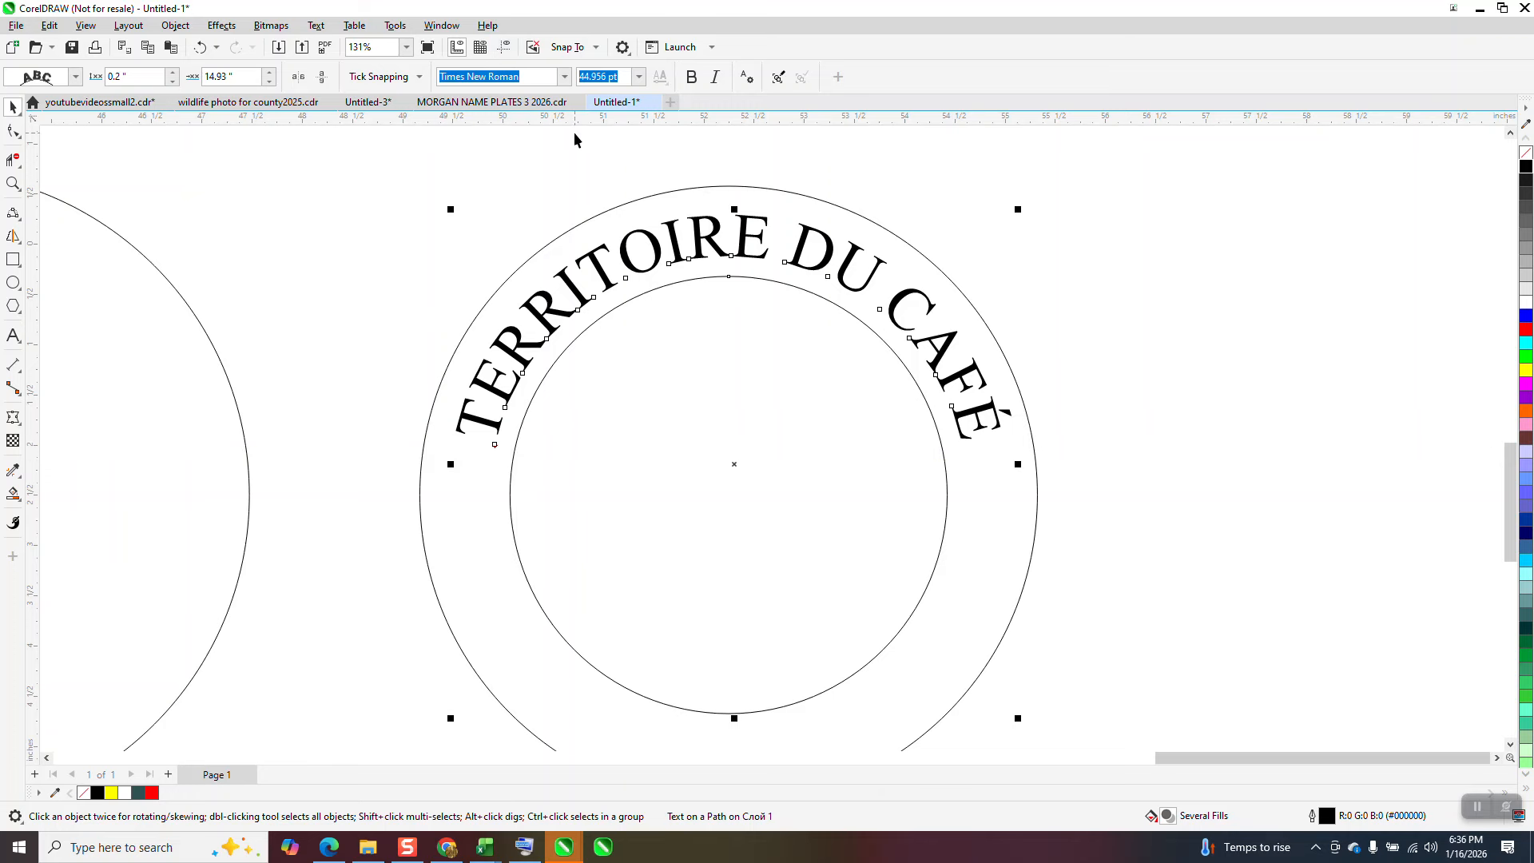
# Step: Break the curved TERRITOIRE DU CAFÉ text apart from its circular path
pyautogui.scroll(-1, 814, 210)
pyautogui.scroll(-2, 782, 387)
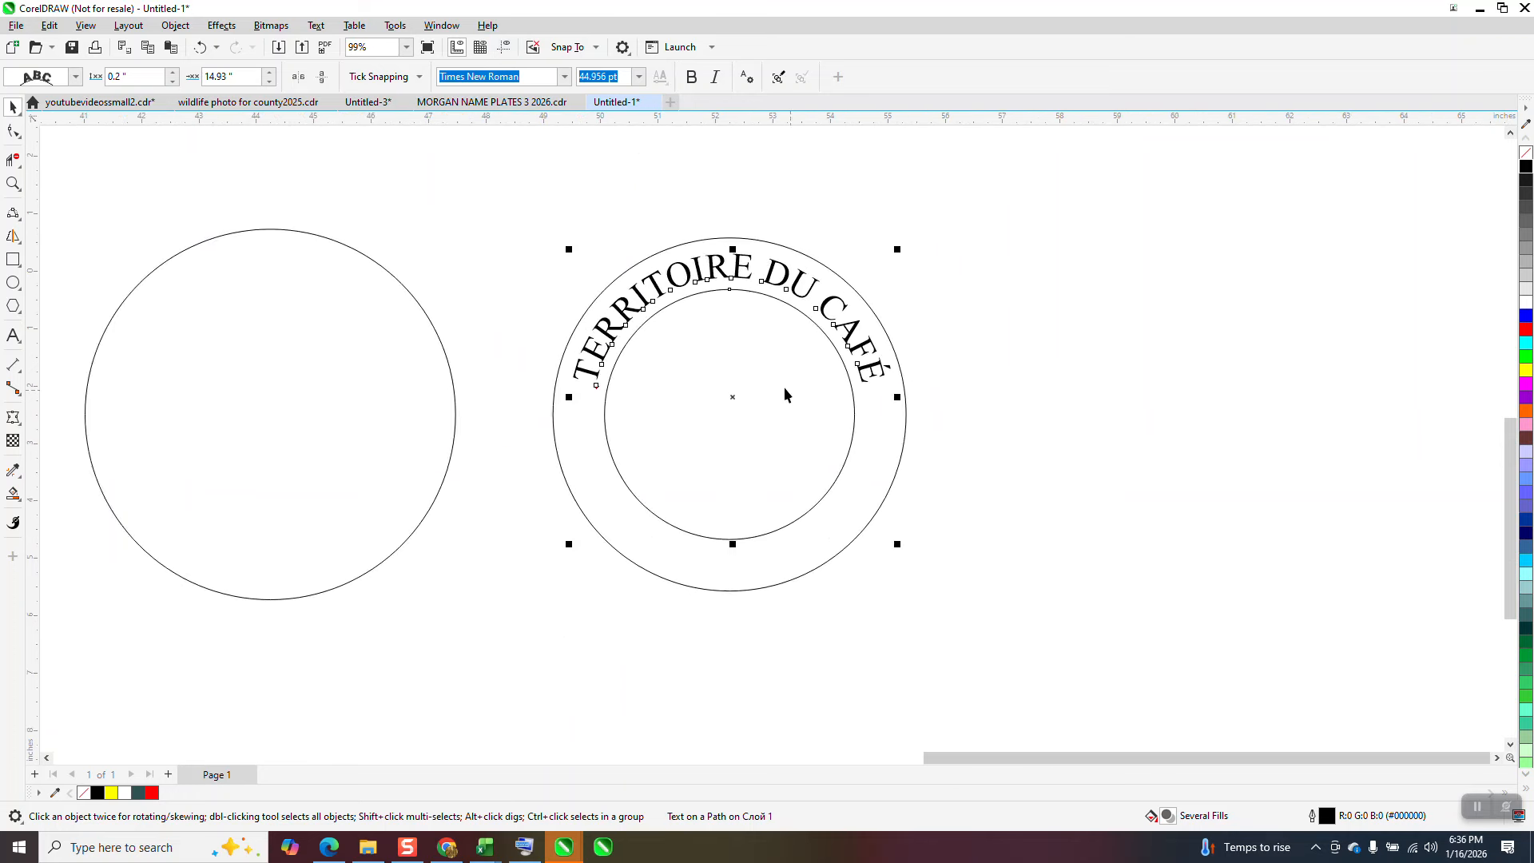
pyautogui.scroll(-1, 913, 271)
pyautogui.scroll(-1, 913, 273)
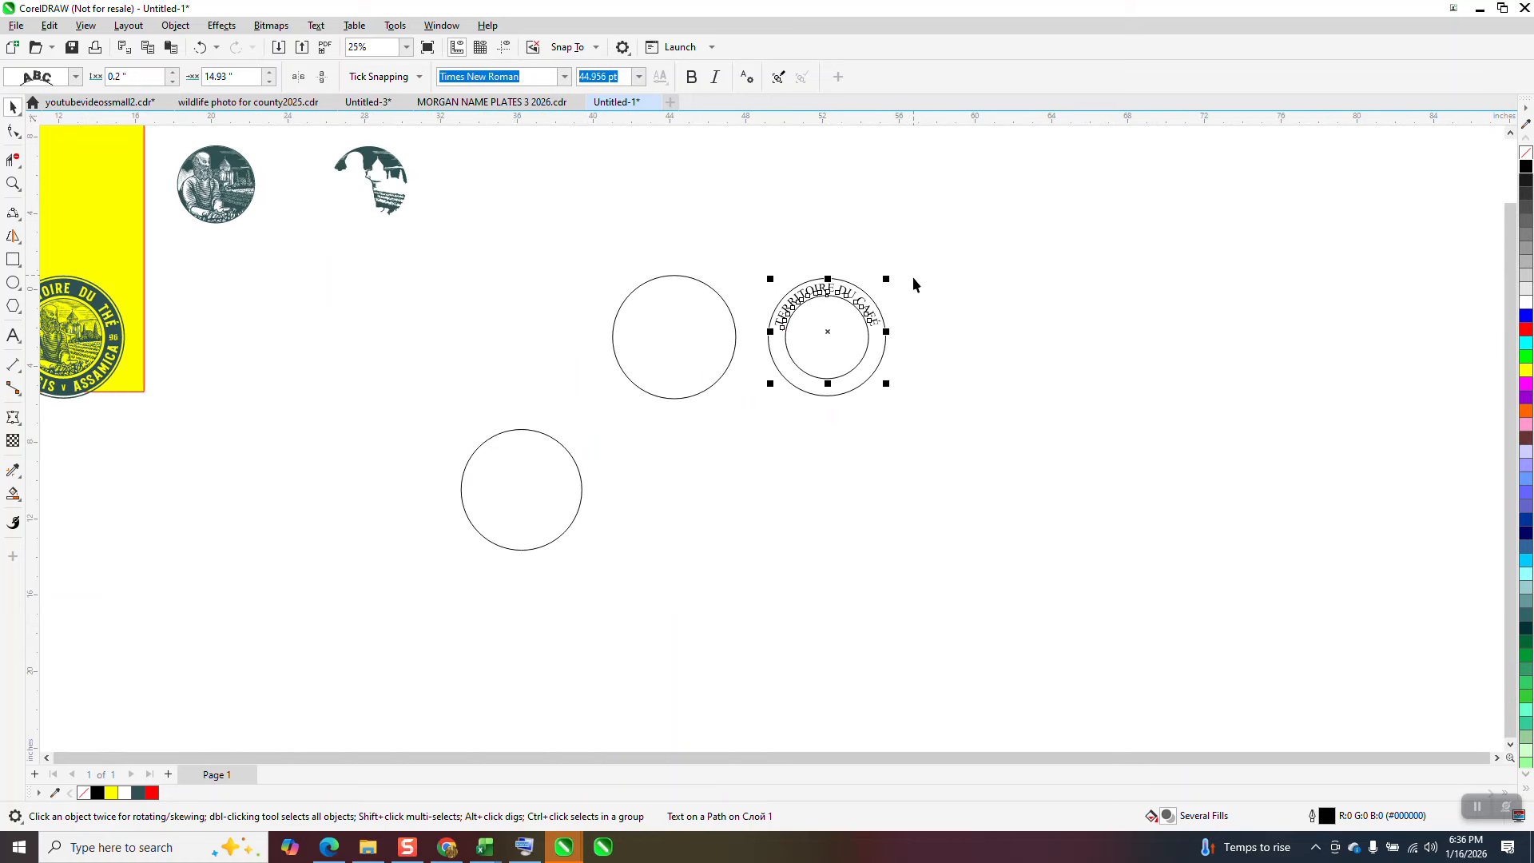
pyautogui.click(171, 31)
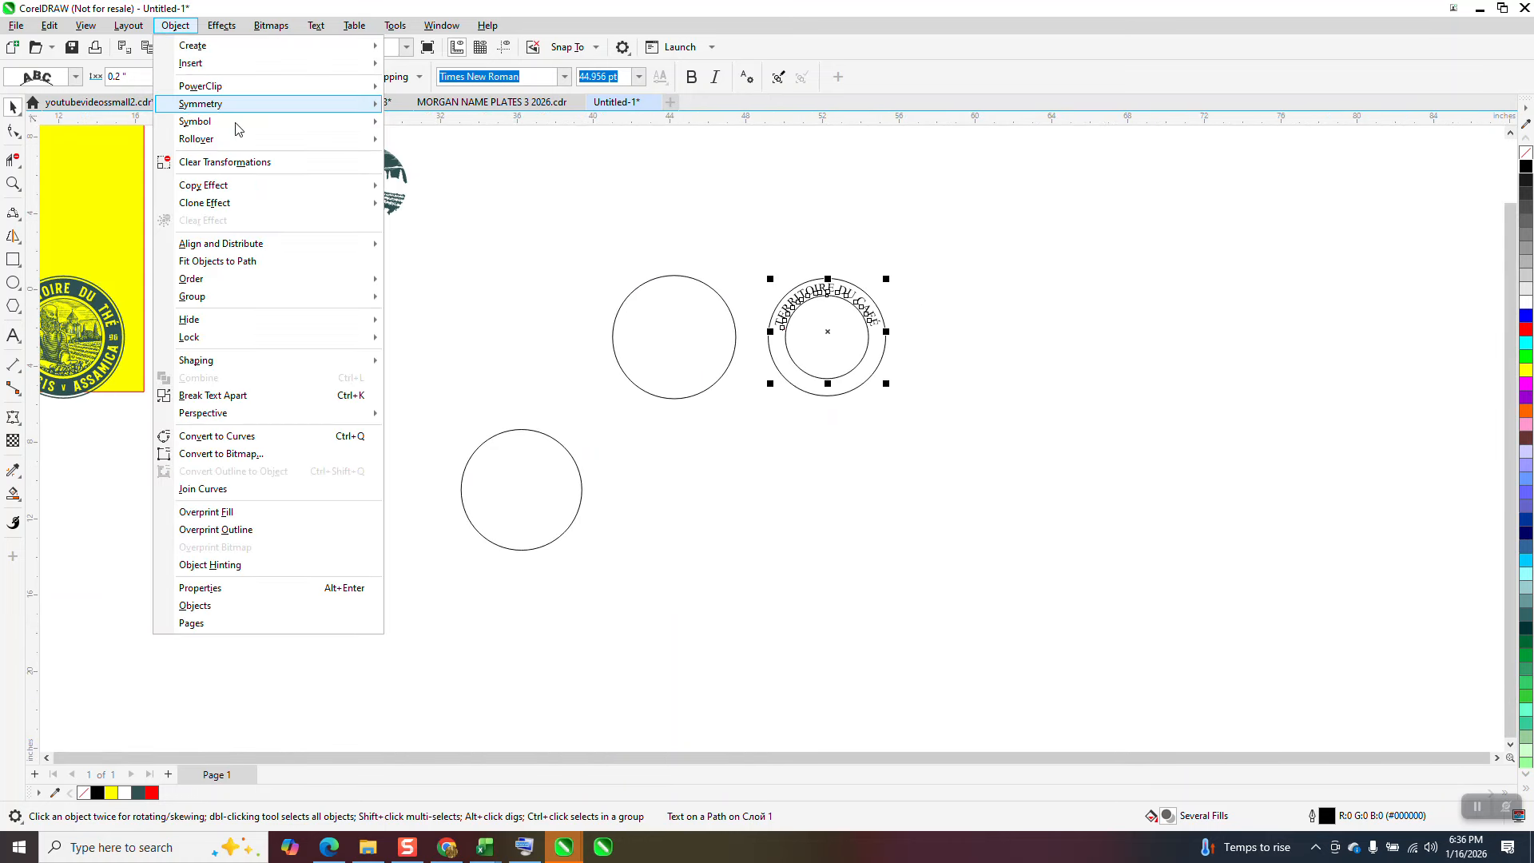
pyautogui.click(235, 395)
# Step: Remove the fill from the TERRITOIRE DU CAFÉ lettering and give it a black outline
pyautogui.moveTo(746, 261); pyautogui.dragTo(771, 317)
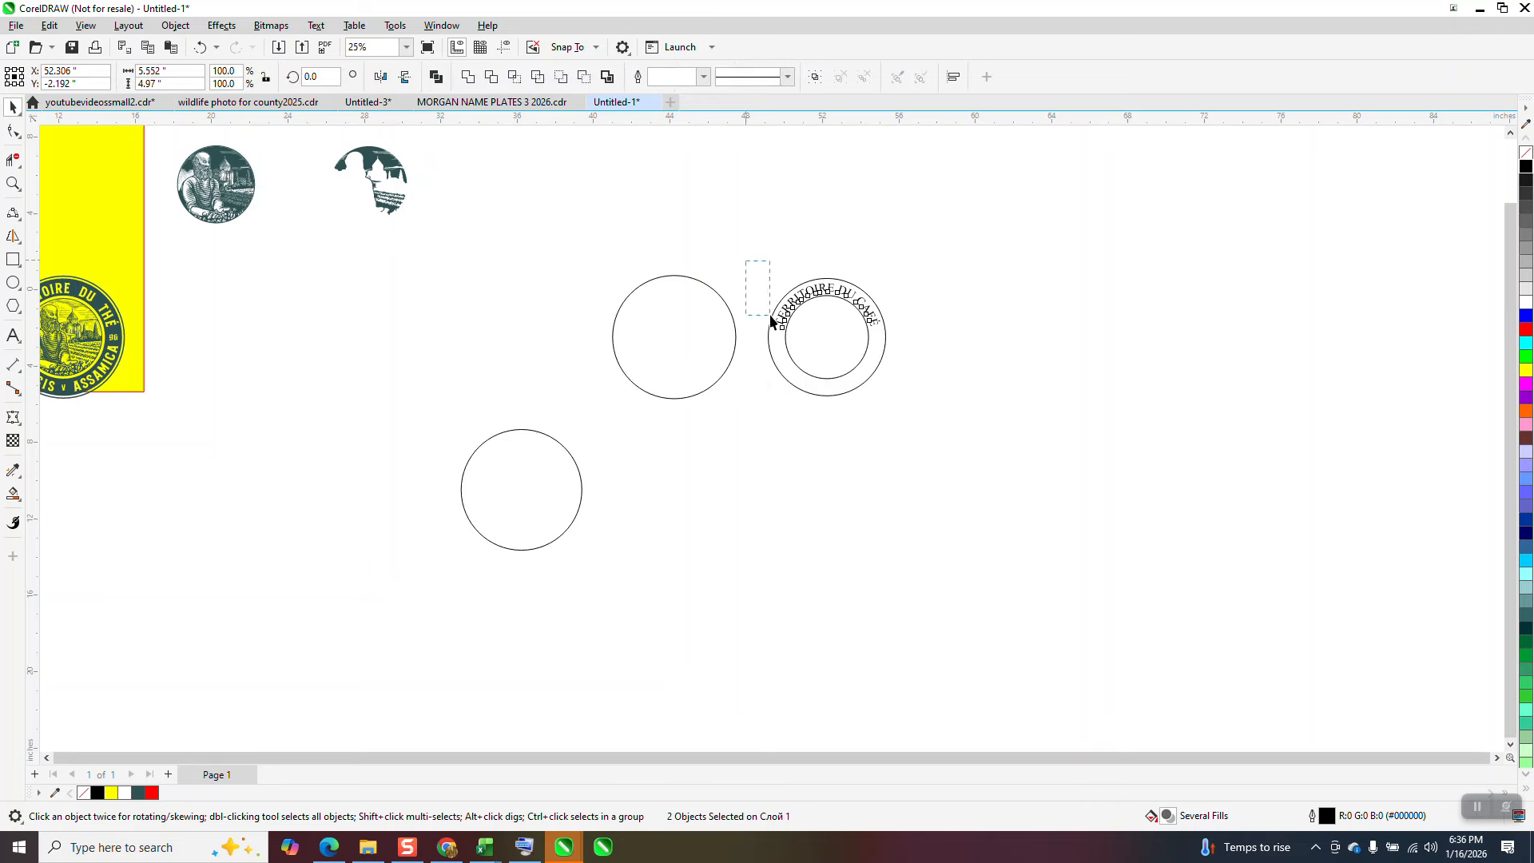
pyautogui.moveTo(909, 359); pyautogui.dragTo(910, 359)
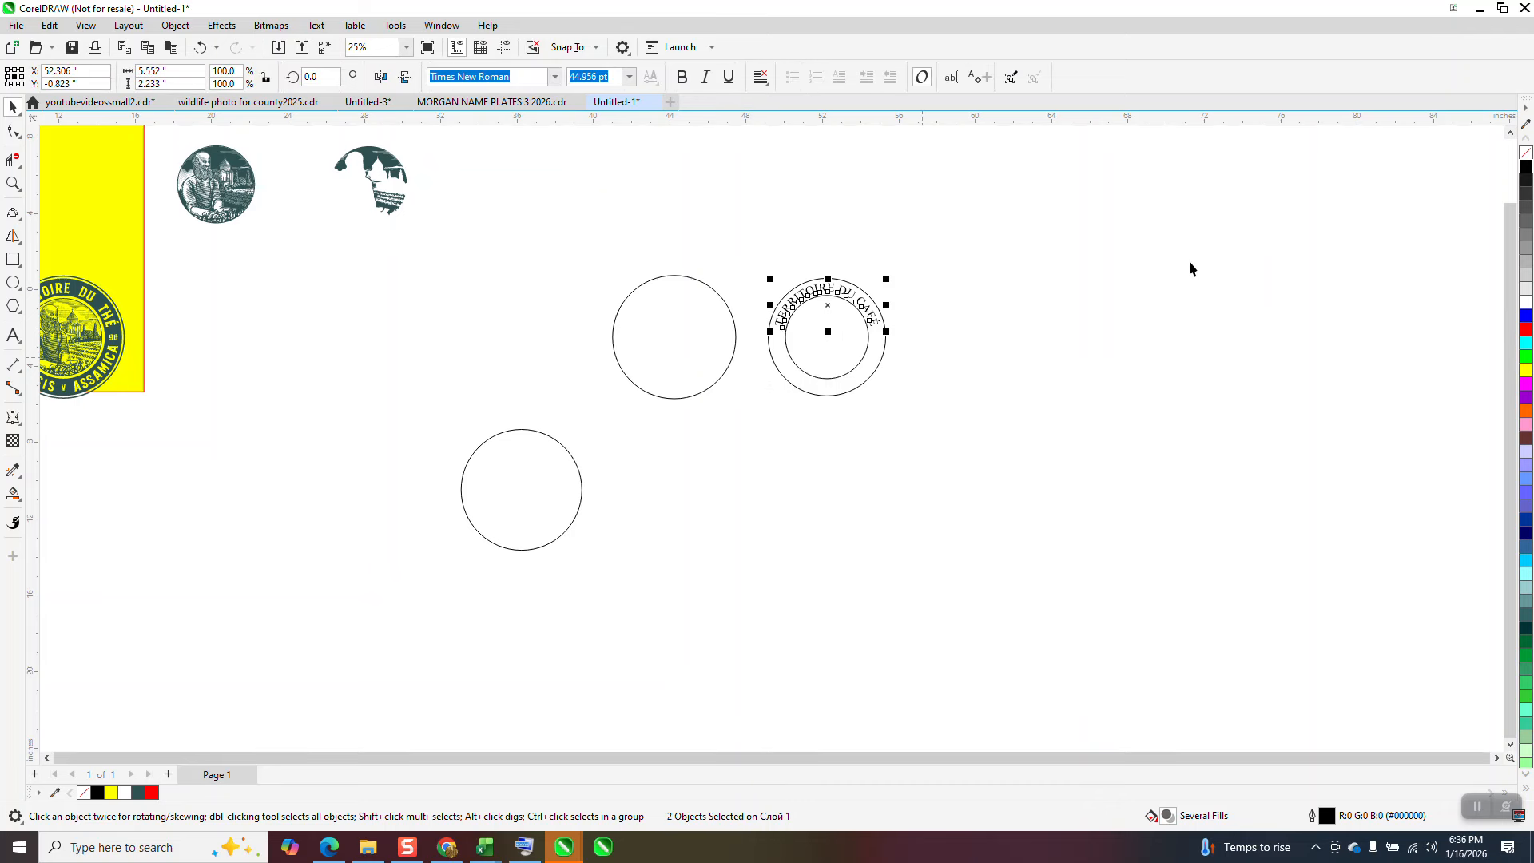
pyautogui.click(1527, 153)
pyautogui.rightClick(1527, 167)
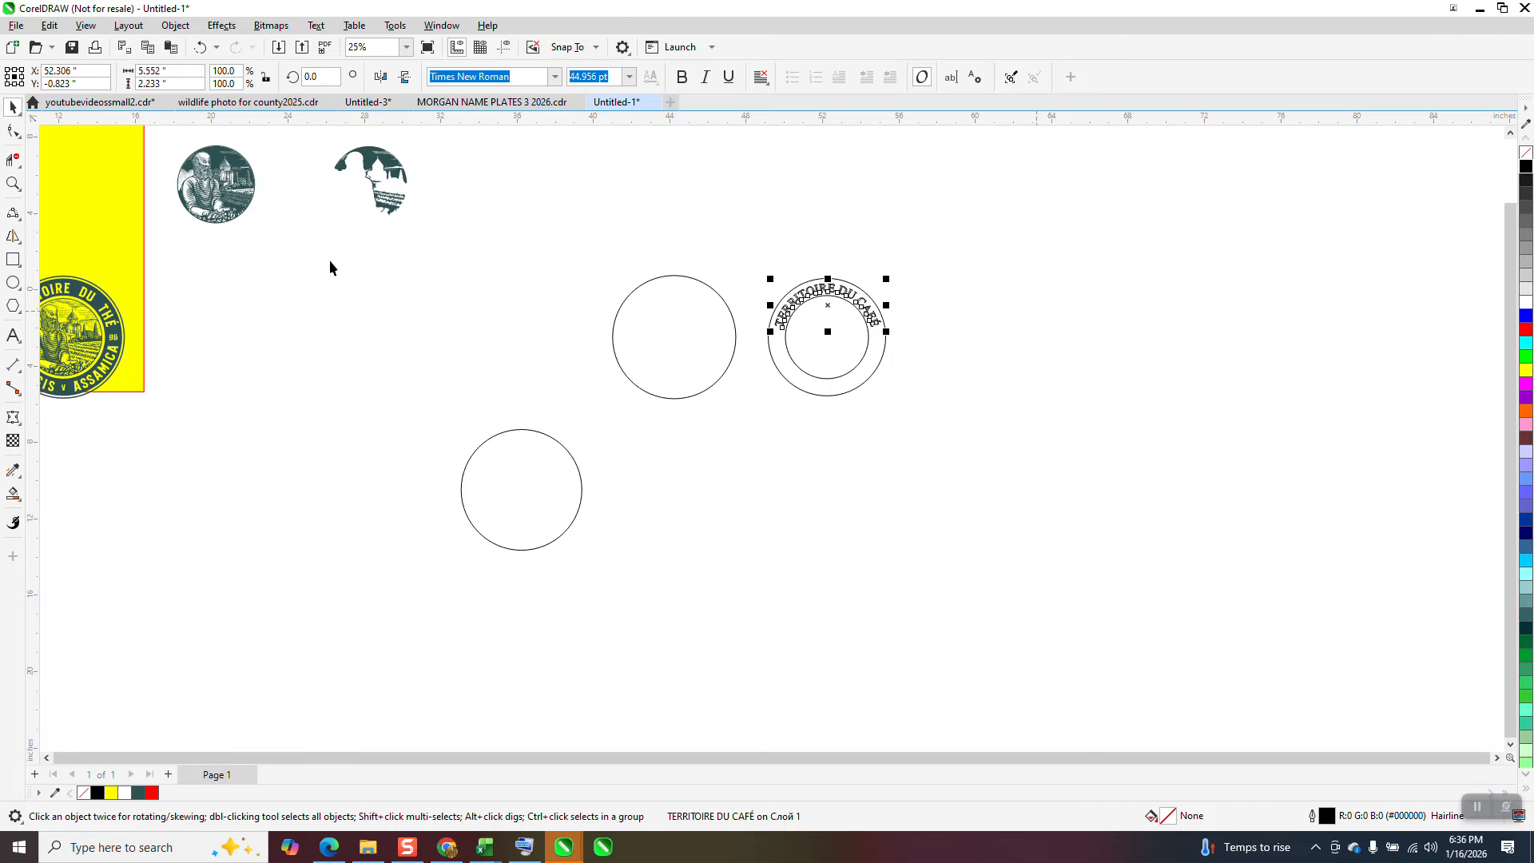
# Step: Convert the outlined TERRITOIRE DU CAFÉ text to curves
pyautogui.click(630, 78)
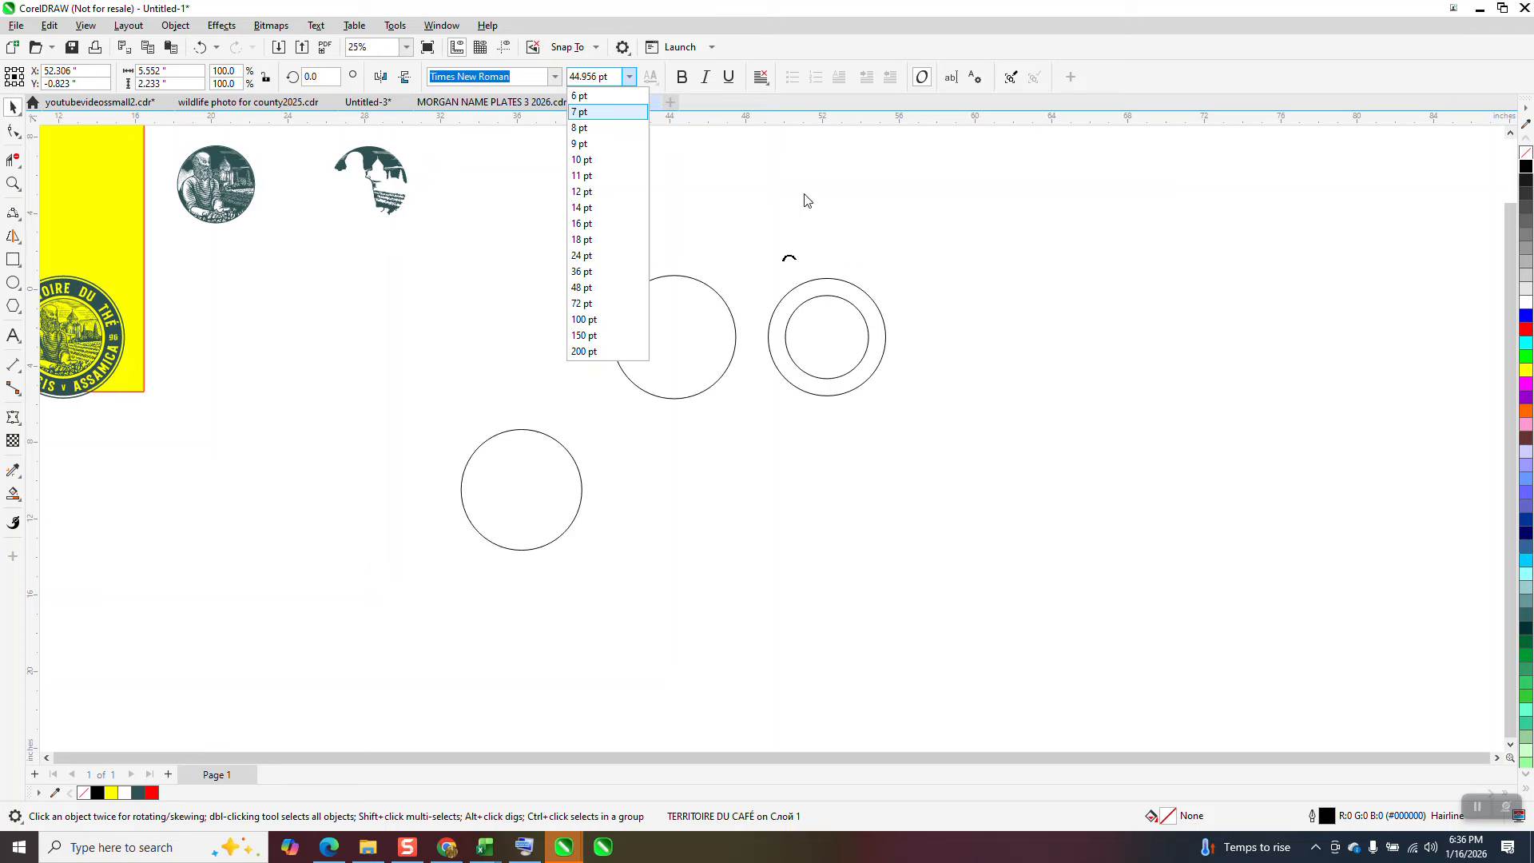
pyautogui.click(203, 46)
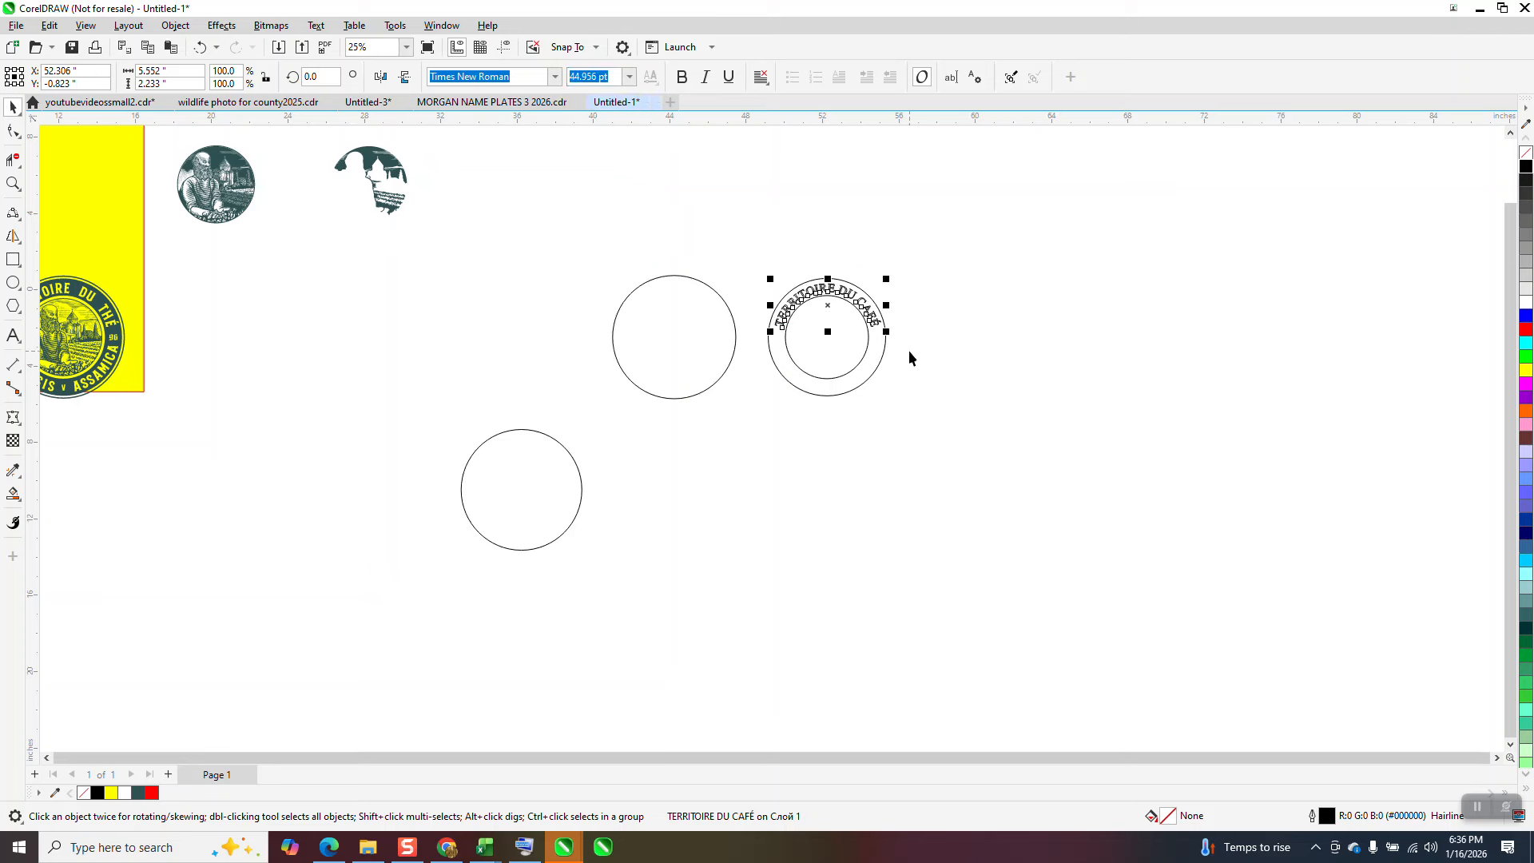
pyautogui.click(175, 26)
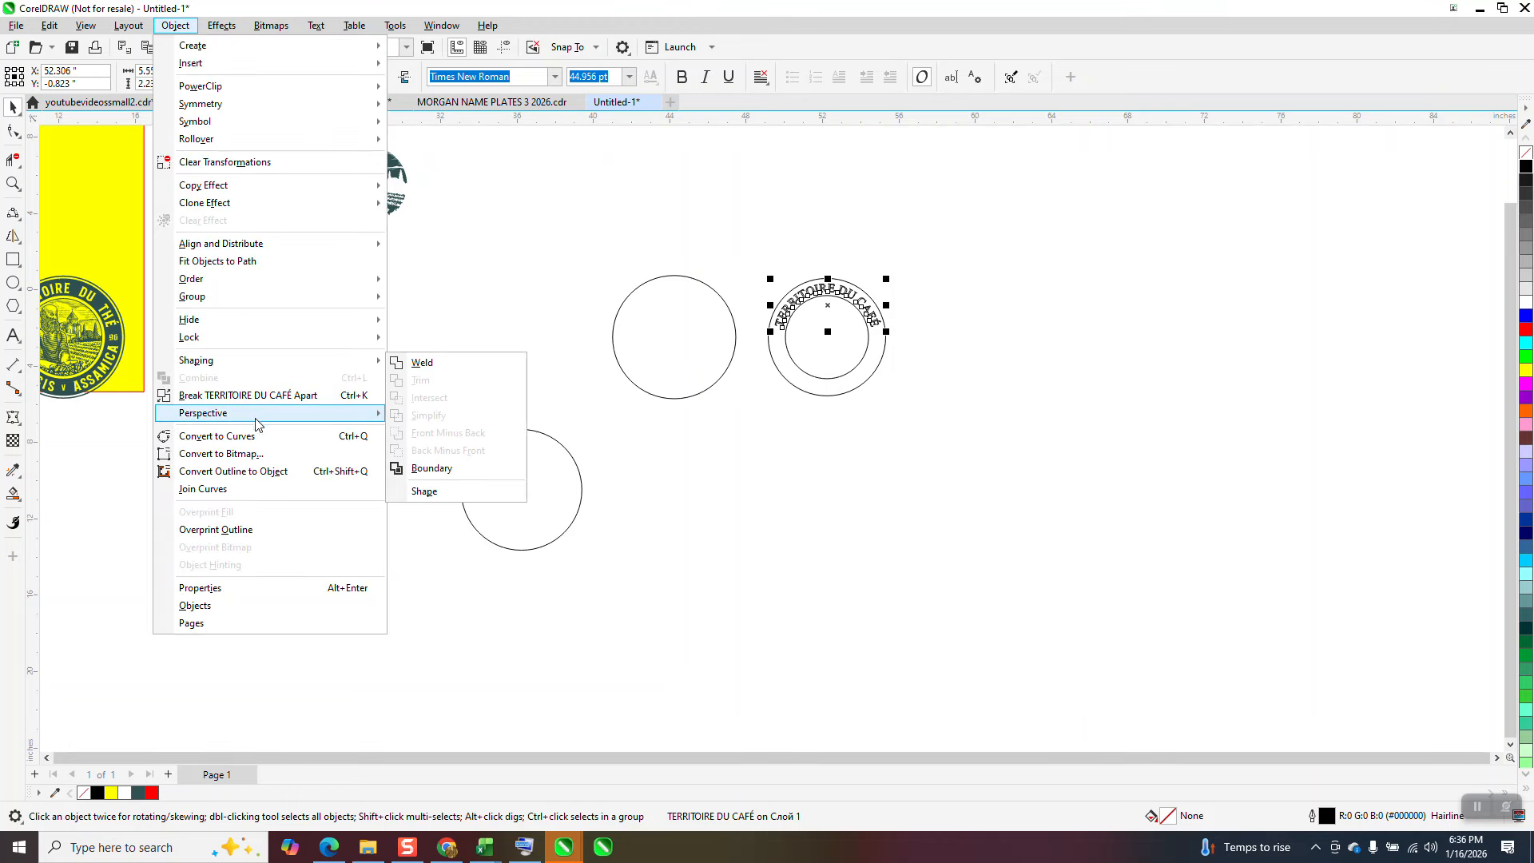
pyautogui.click(171, 436)
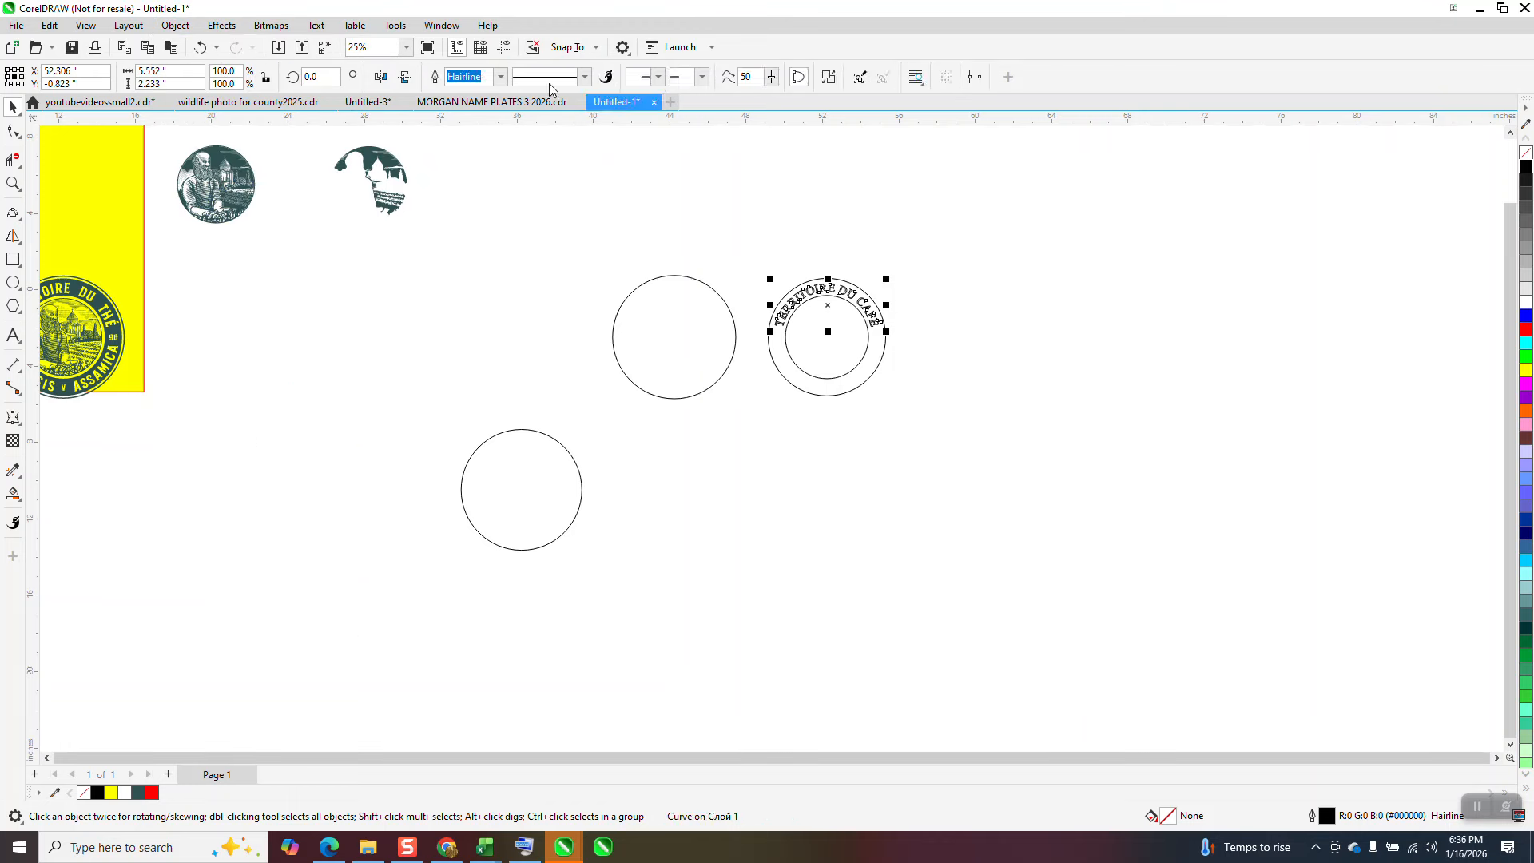
# Step: Move the large circle 8 inches right around the lettering, and shift the whole ring assembly 32 inches left beside the original badge
pyautogui.click(734, 324)
pyautogui.press('Right')
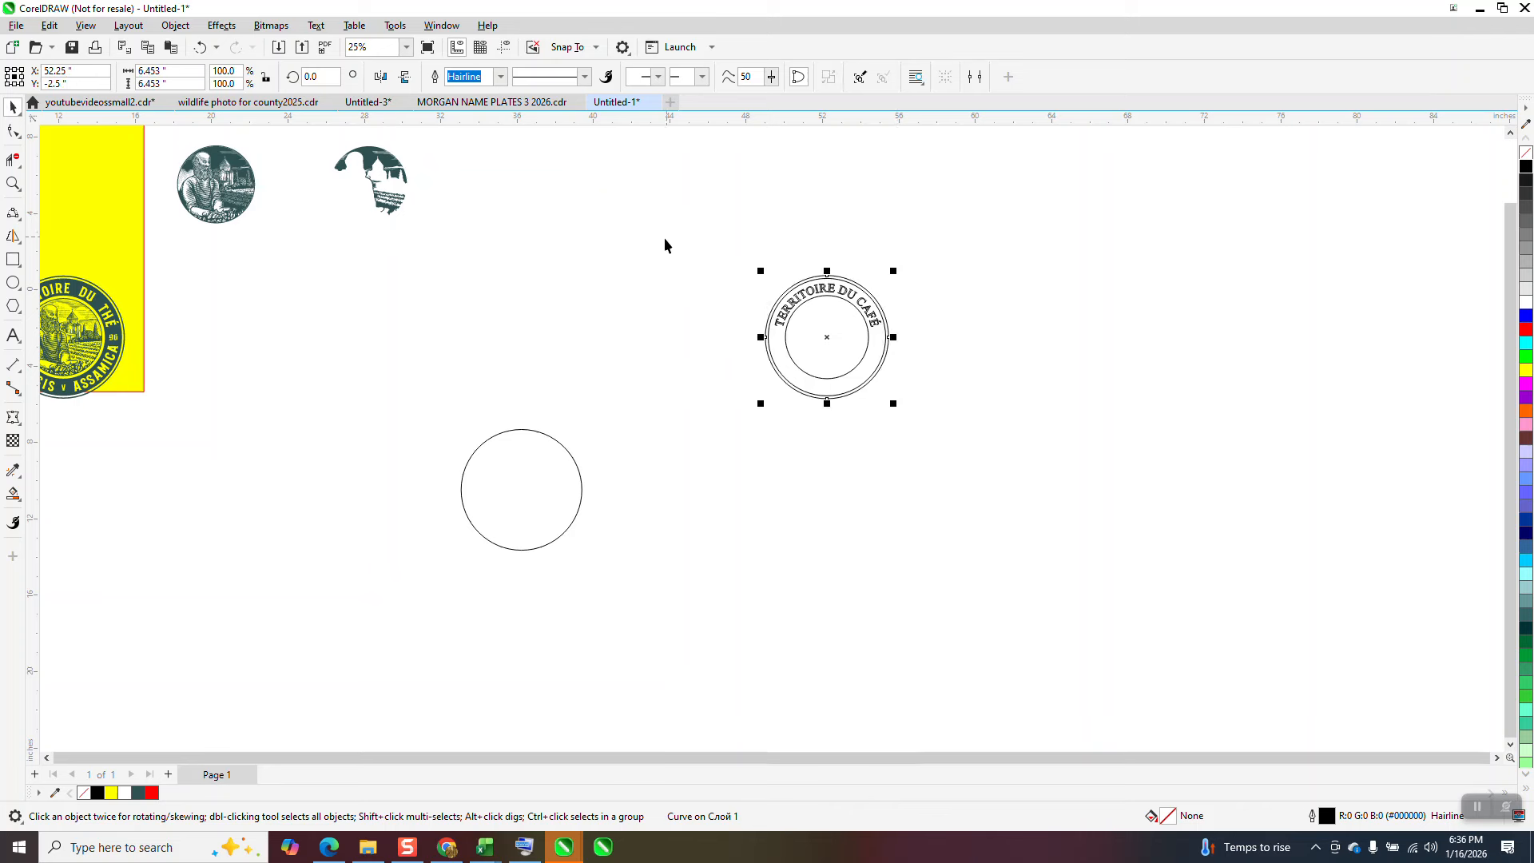
pyautogui.moveTo(665, 246); pyautogui.dragTo(981, 435)
pyautogui.press('Left')
pyautogui.press('Left')
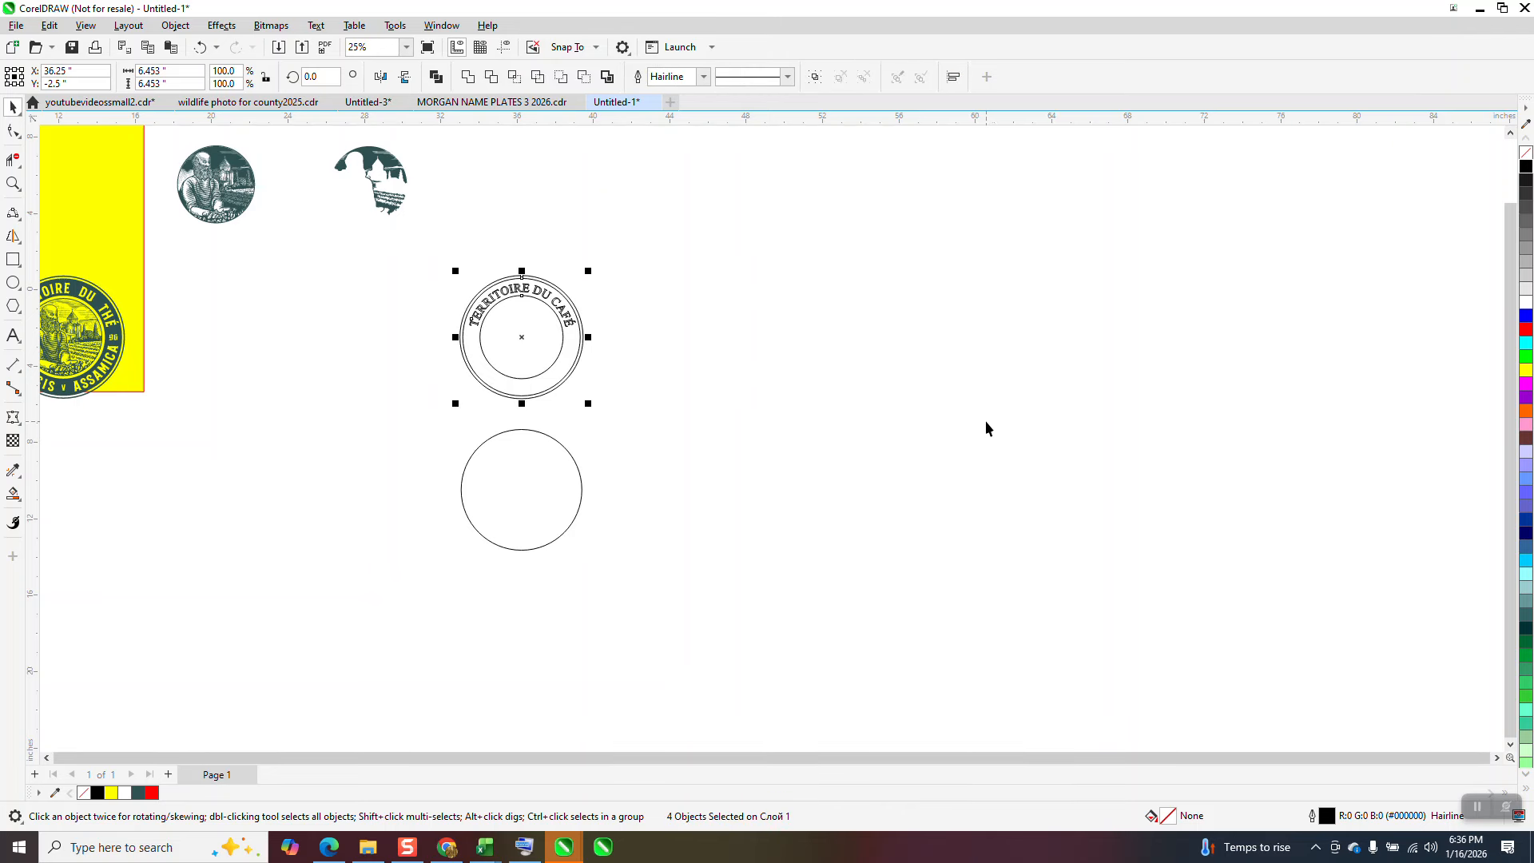
pyautogui.press('Left')
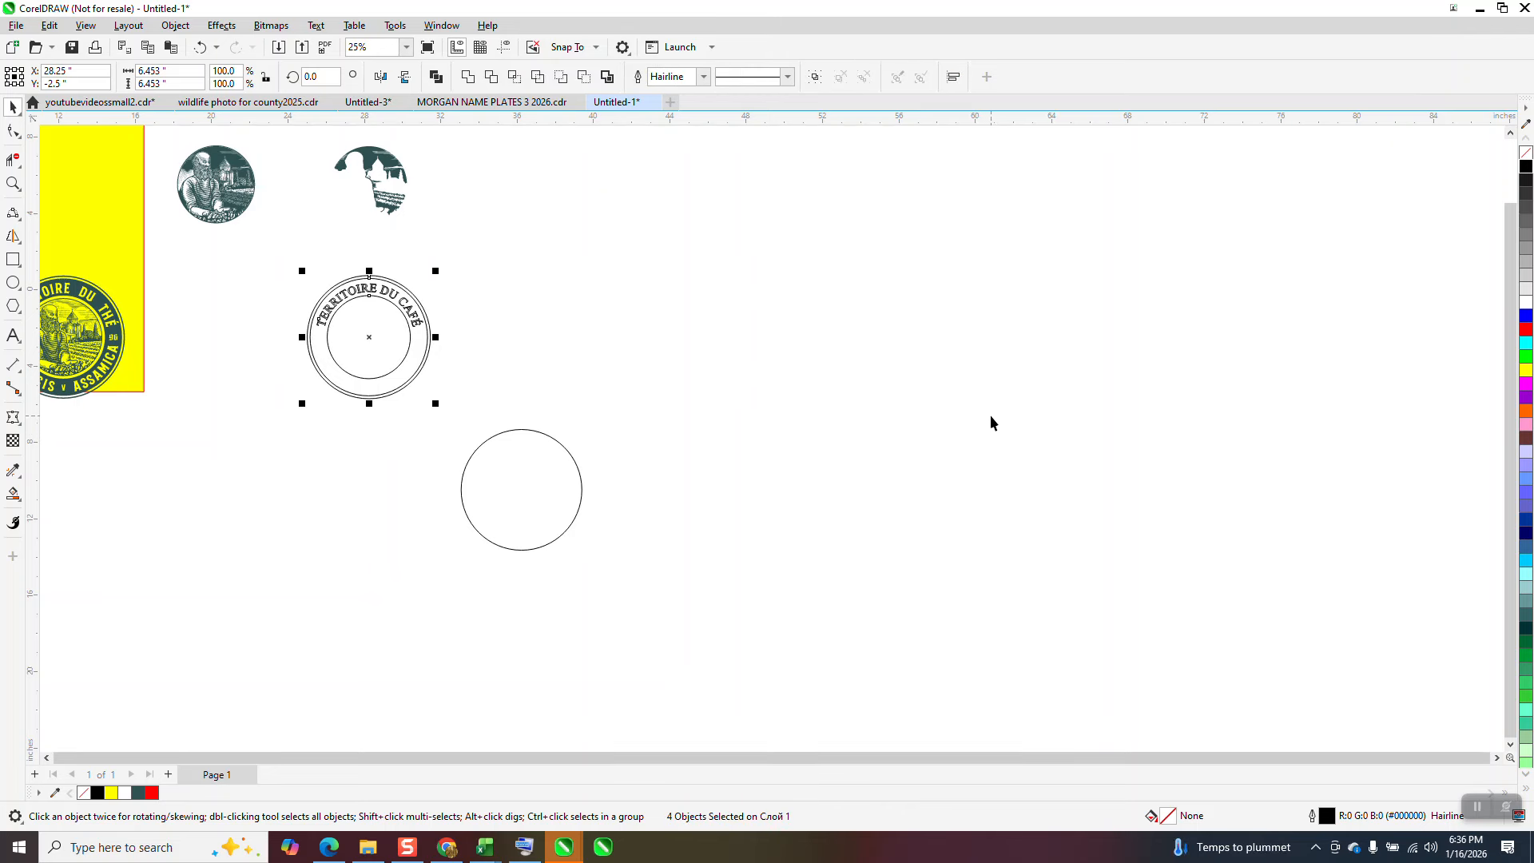
pyautogui.press('Left')
# Step: Sample the dark teal #2E5051 from the original badge and smart-fill the ring around the new lettering with it, without an outline
pyautogui.click(13, 183)
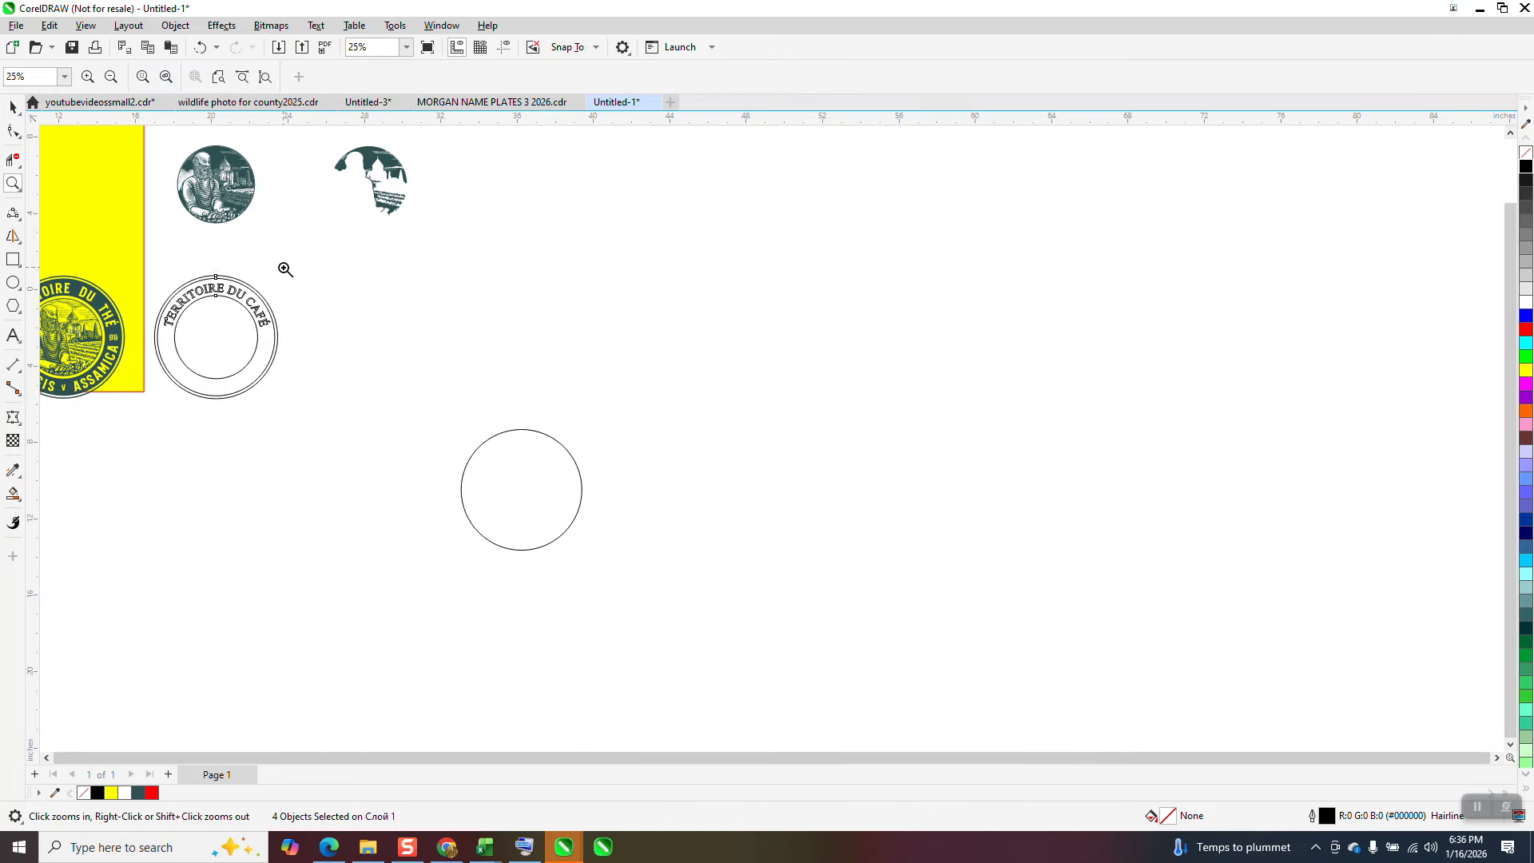
pyautogui.moveTo(285, 266); pyautogui.dragTo(179, 404)
pyautogui.rightClick(635, 273)
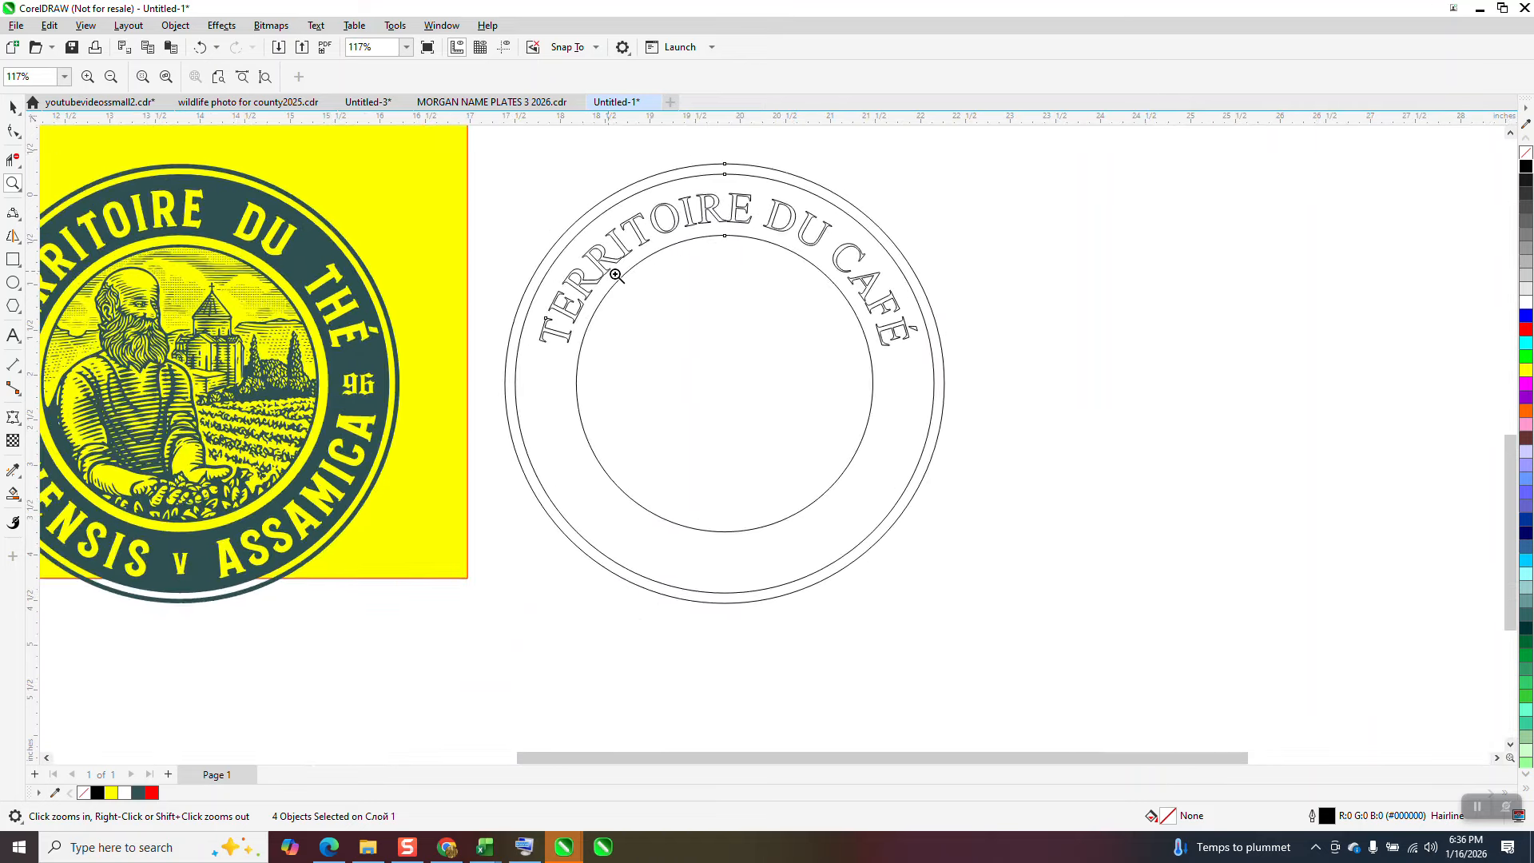
pyautogui.click(14, 502)
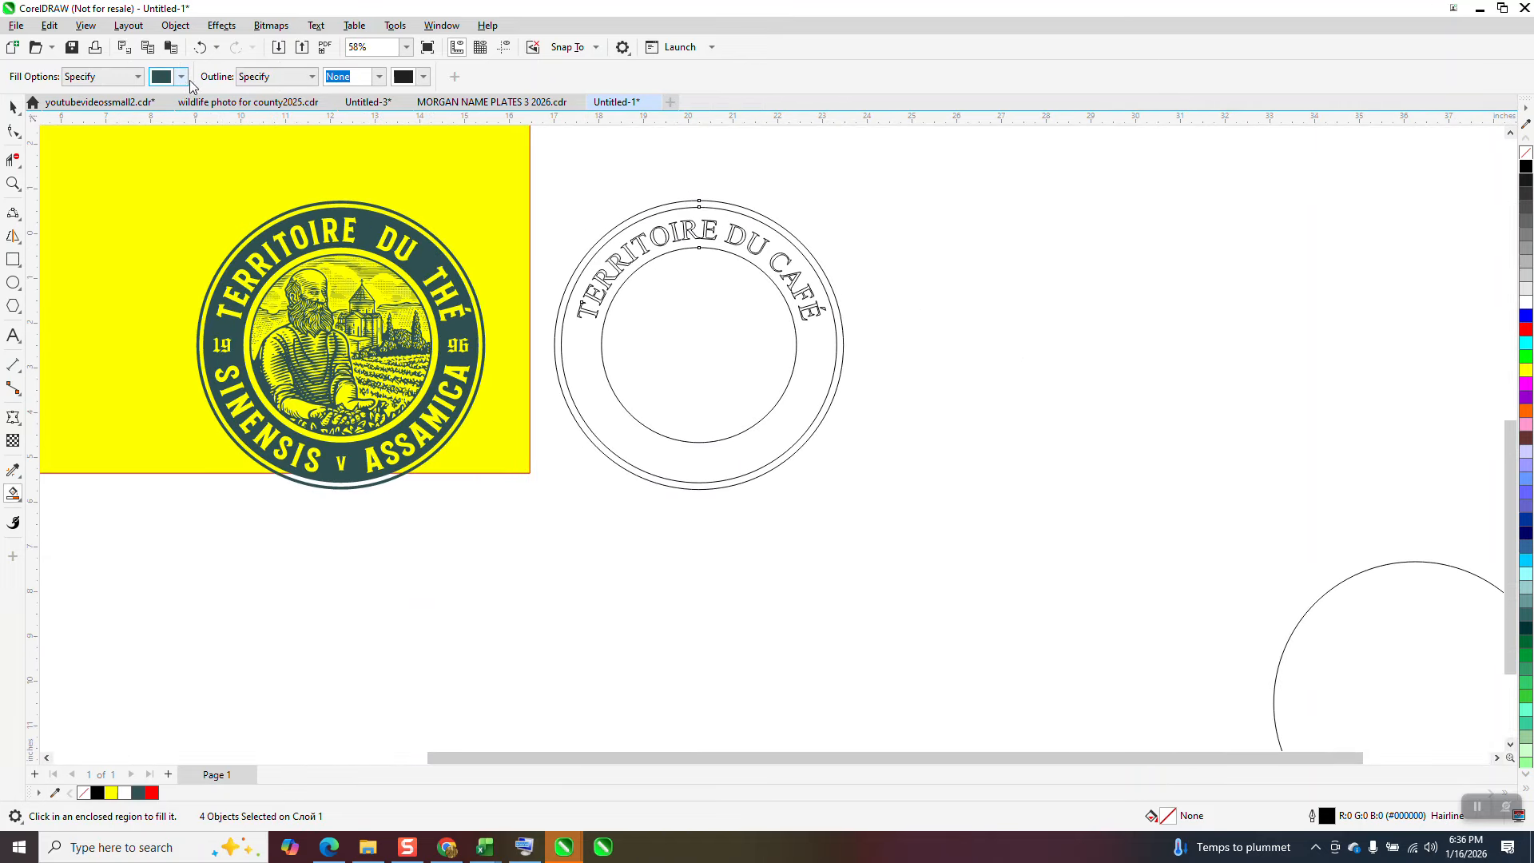
pyautogui.click(181, 77)
pyautogui.click(308, 311)
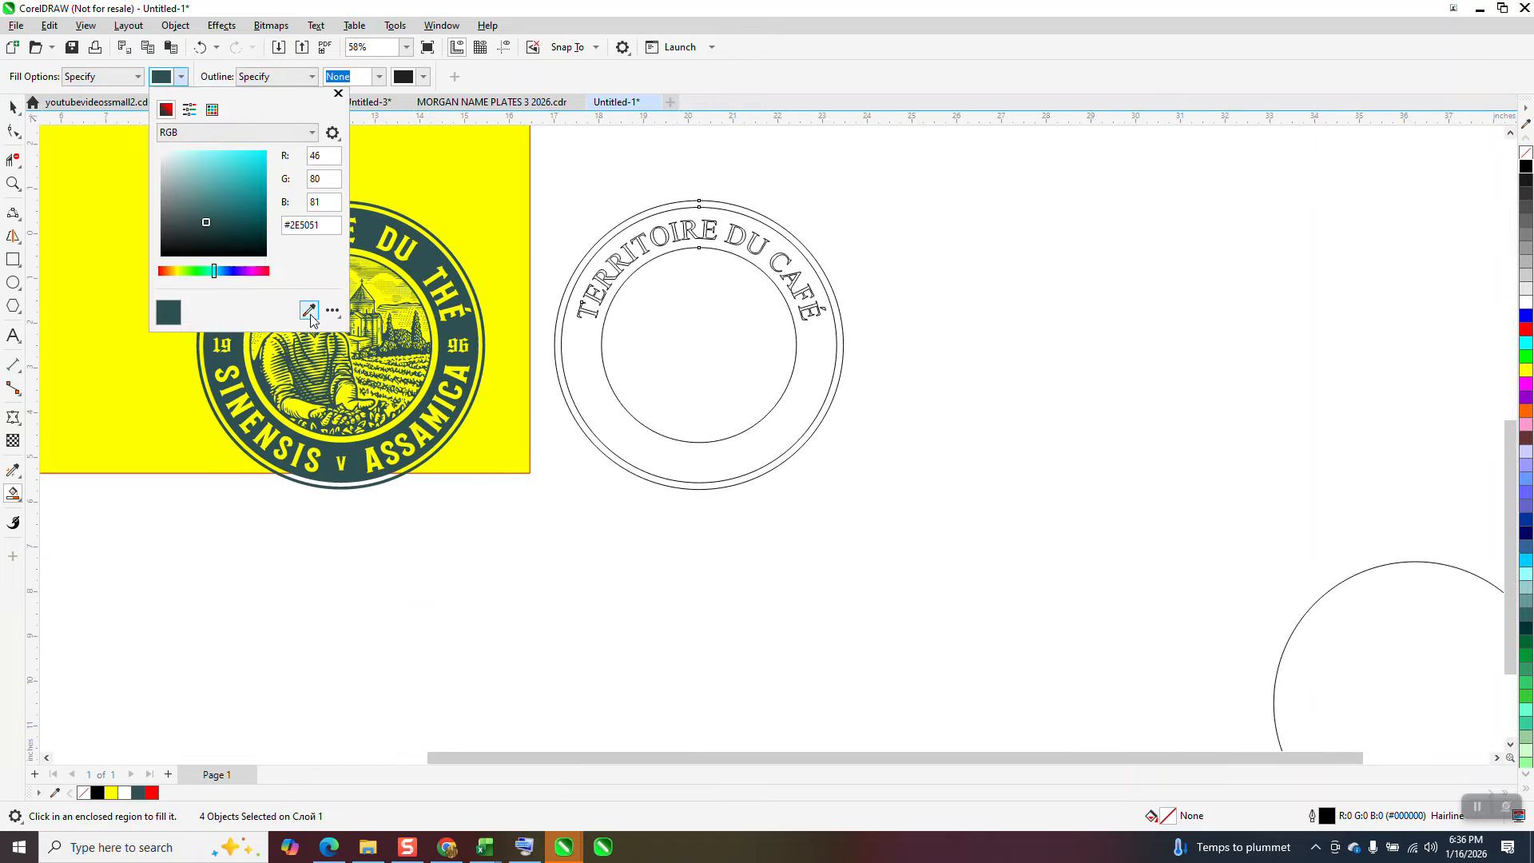
pyautogui.click(462, 334)
pyautogui.click(582, 349)
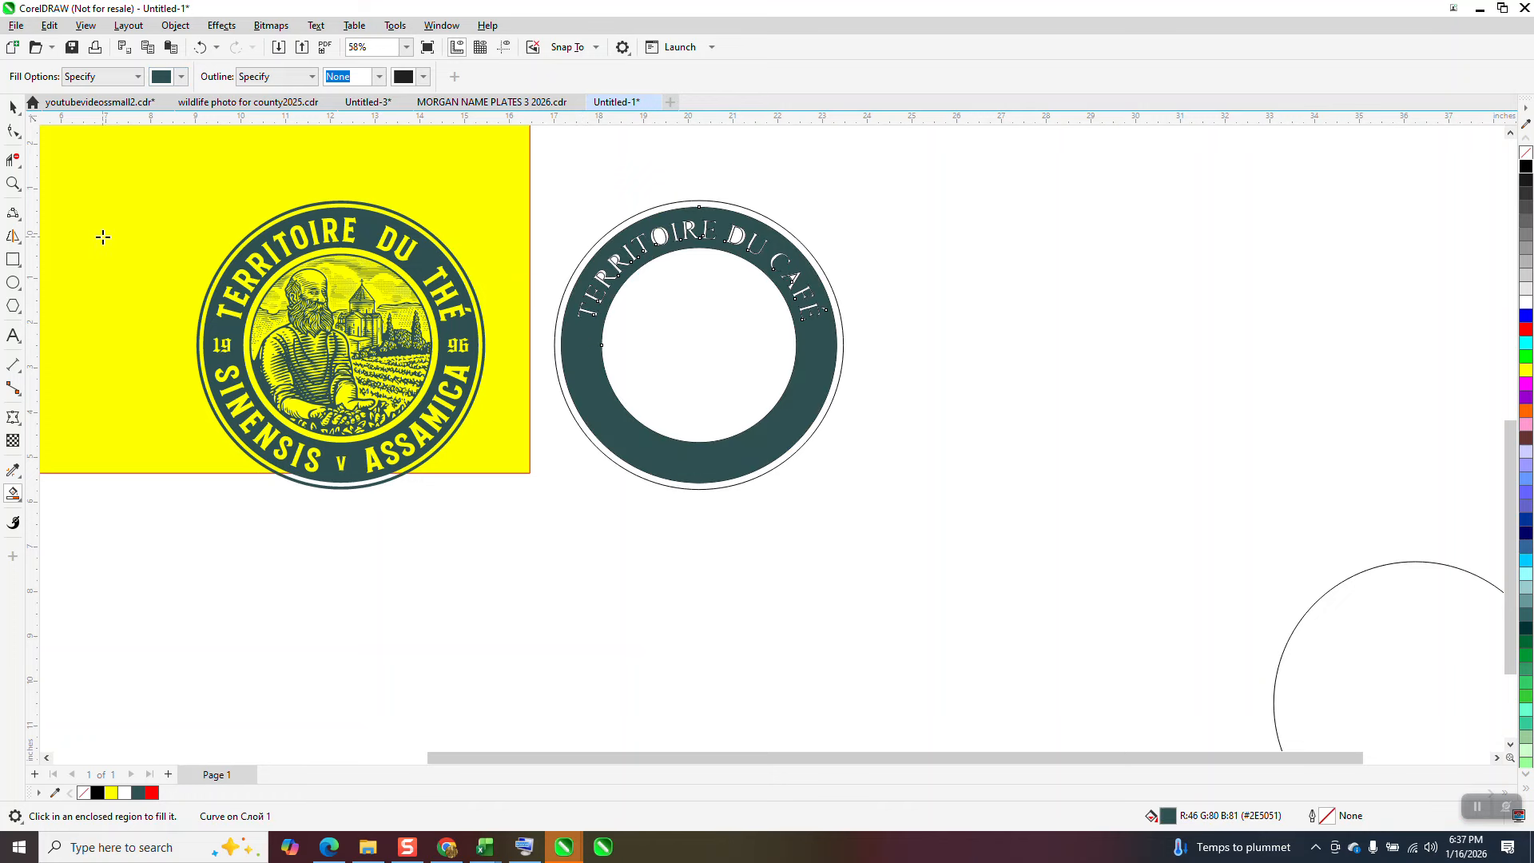
# Step: Smart-fill the enclosed counters of the letters R, O, D and A with the same dark teal
pyautogui.click(13, 184)
pyautogui.moveTo(568, 199); pyautogui.dragTo(879, 372)
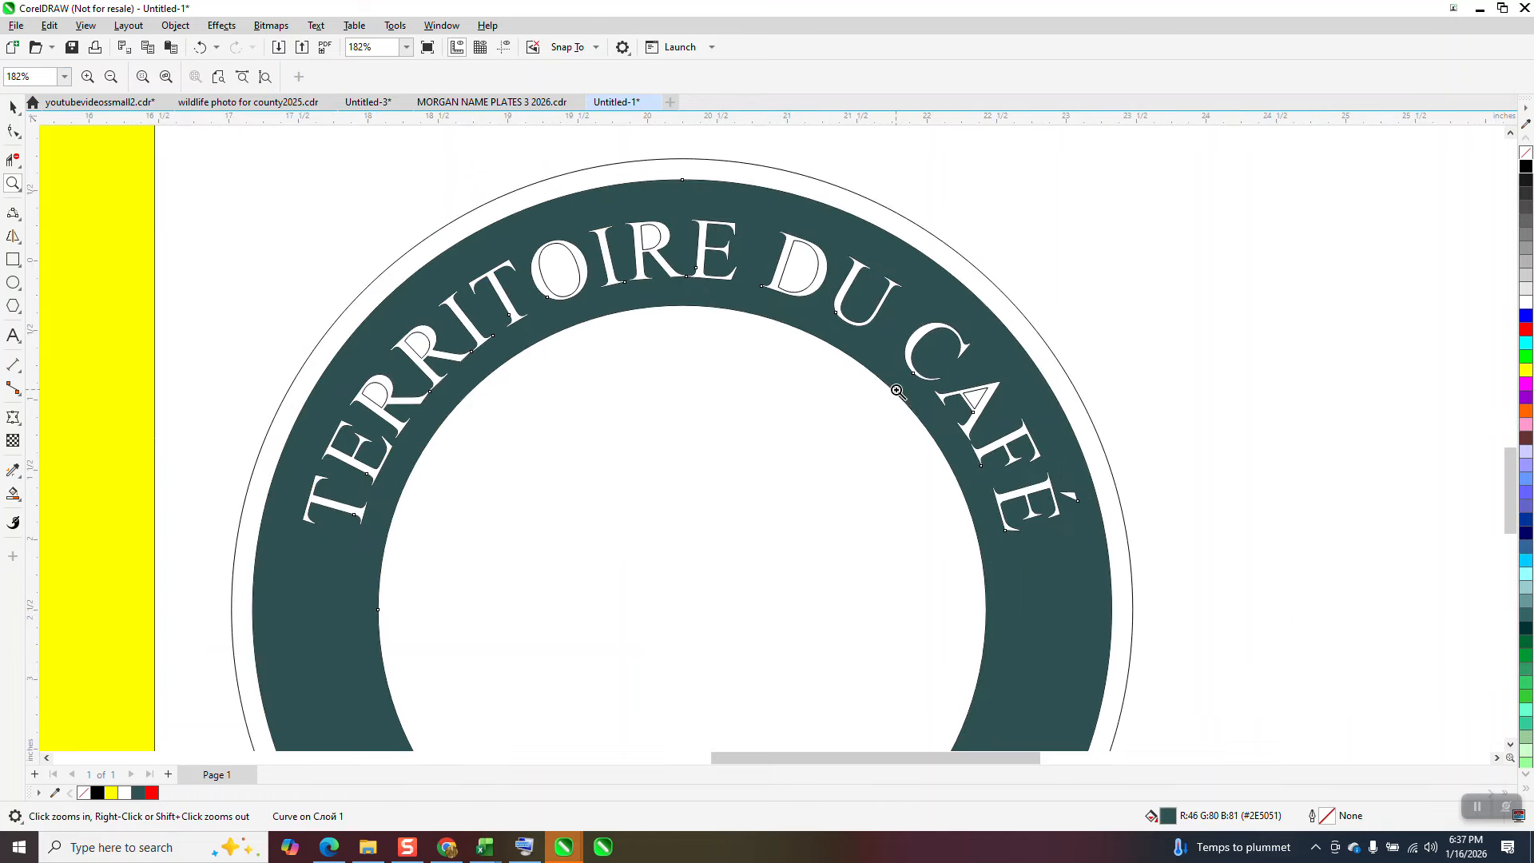
pyautogui.click(13, 494)
pyautogui.click(381, 395)
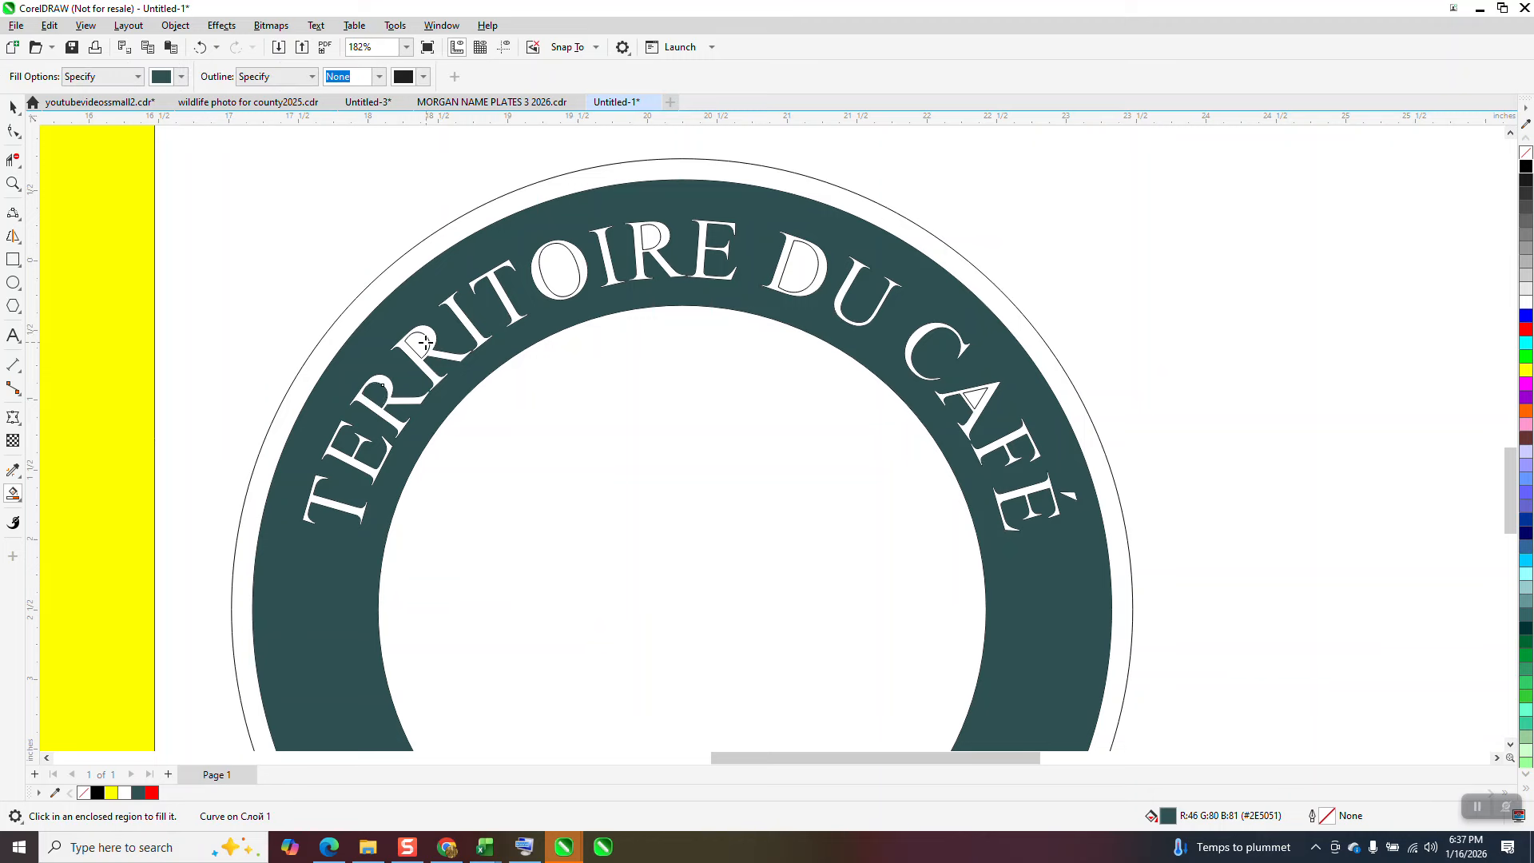
pyautogui.click(425, 342)
pyautogui.click(560, 271)
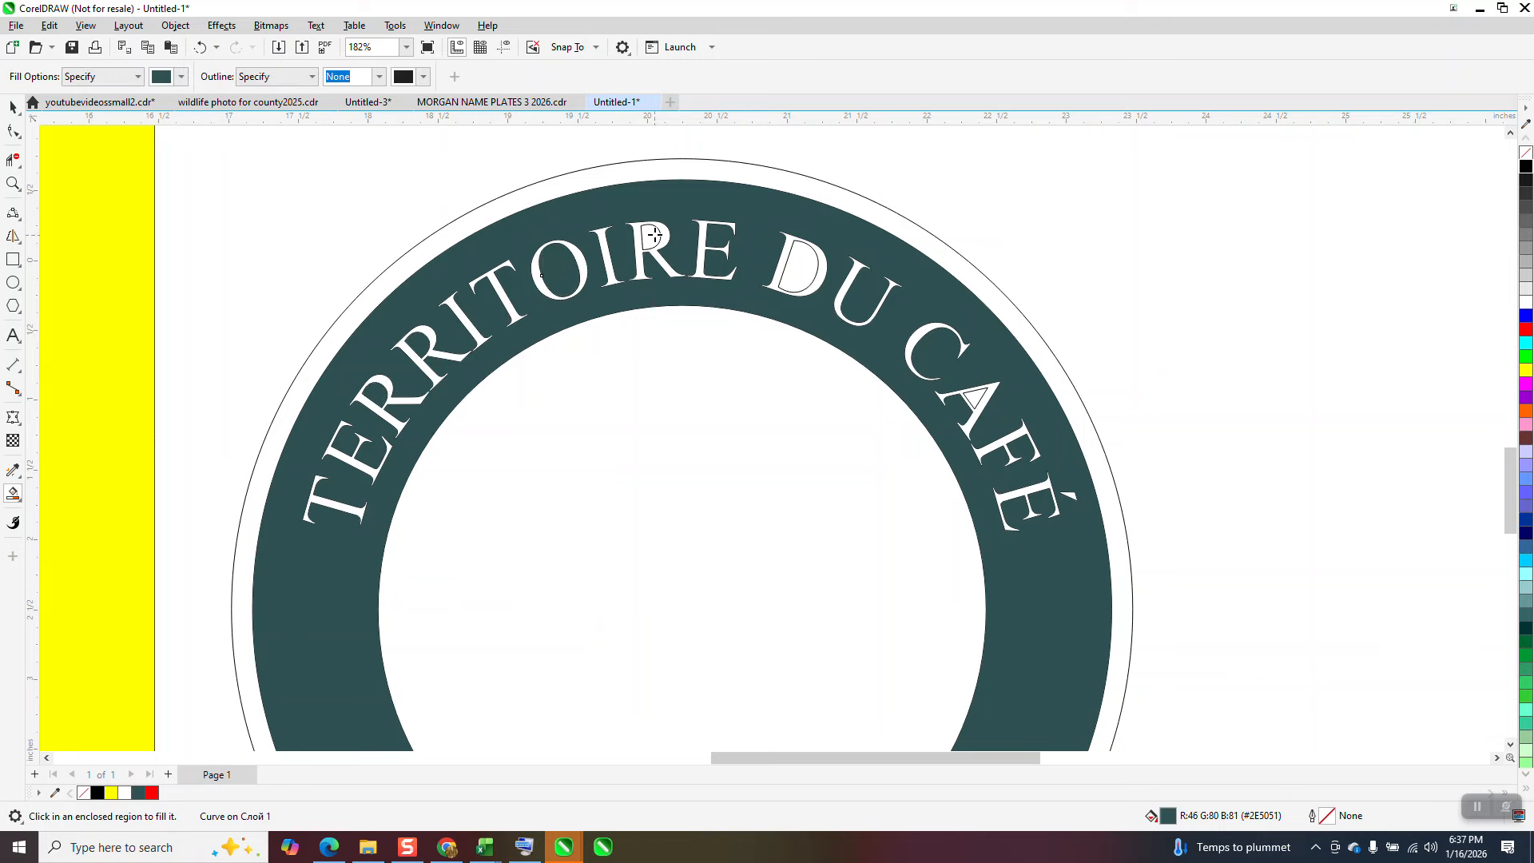
pyautogui.click(656, 234)
pyautogui.click(802, 258)
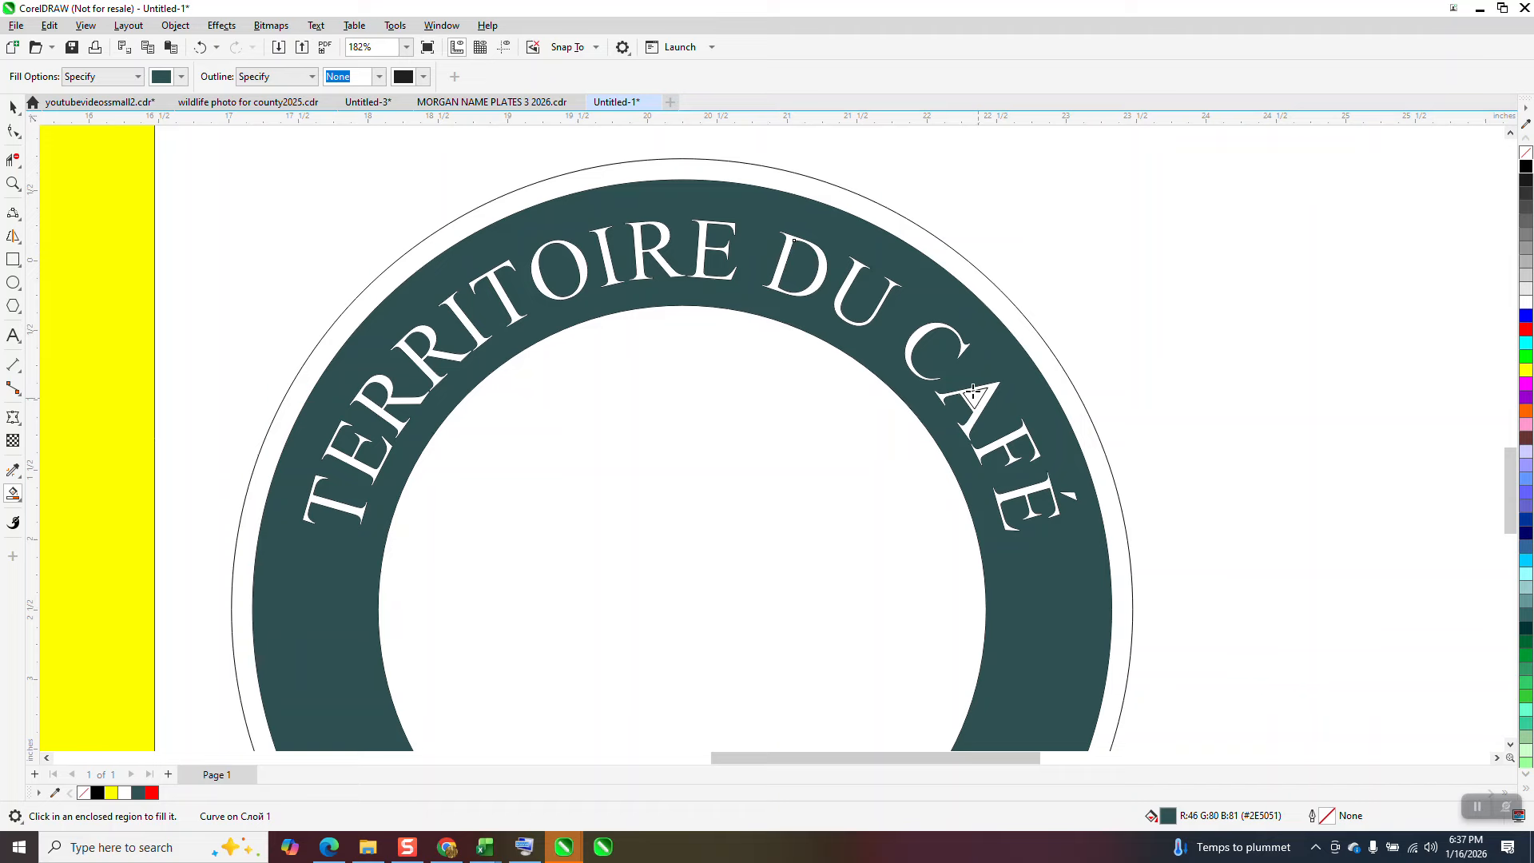
# Step: Move the separate 6.323-inch circle up 8 inches and left 16 inches so it surrounds the filled ring
pyautogui.scroll(-4, 973, 392)
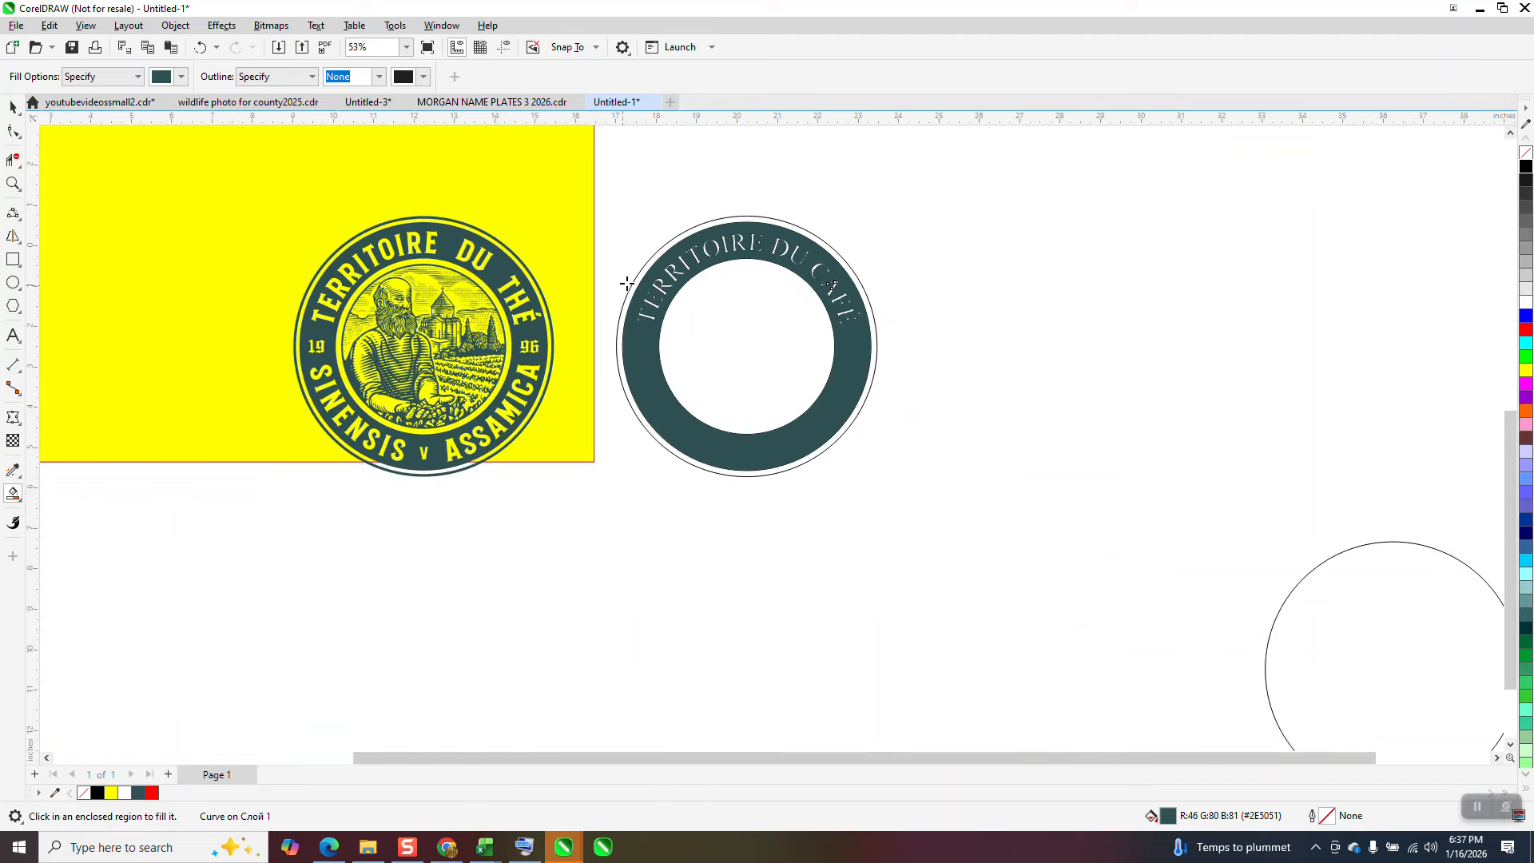
pyautogui.scroll(-3, 754, 391)
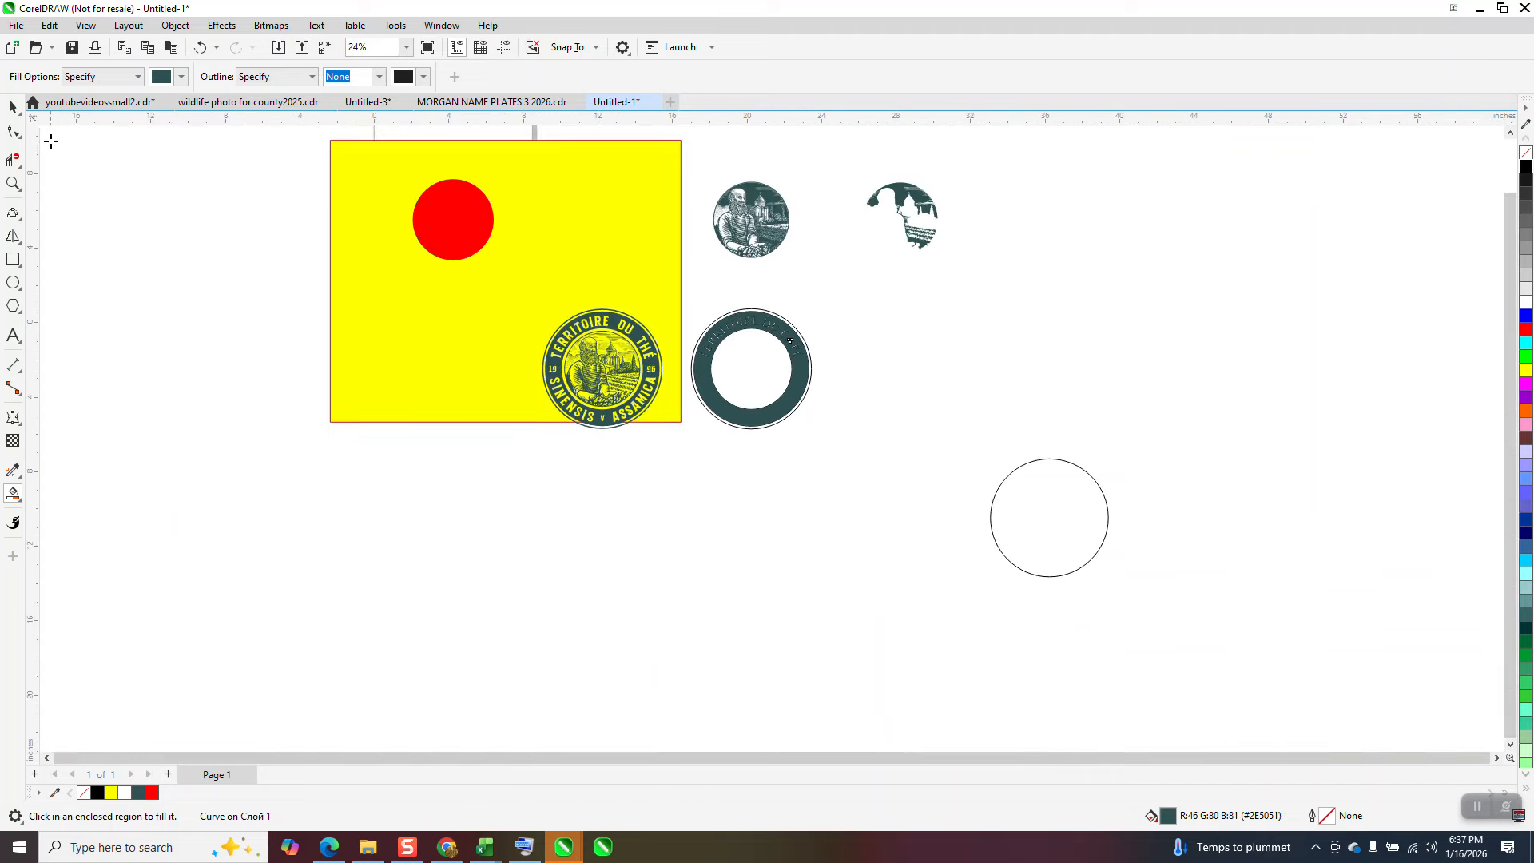
pyautogui.click(13, 107)
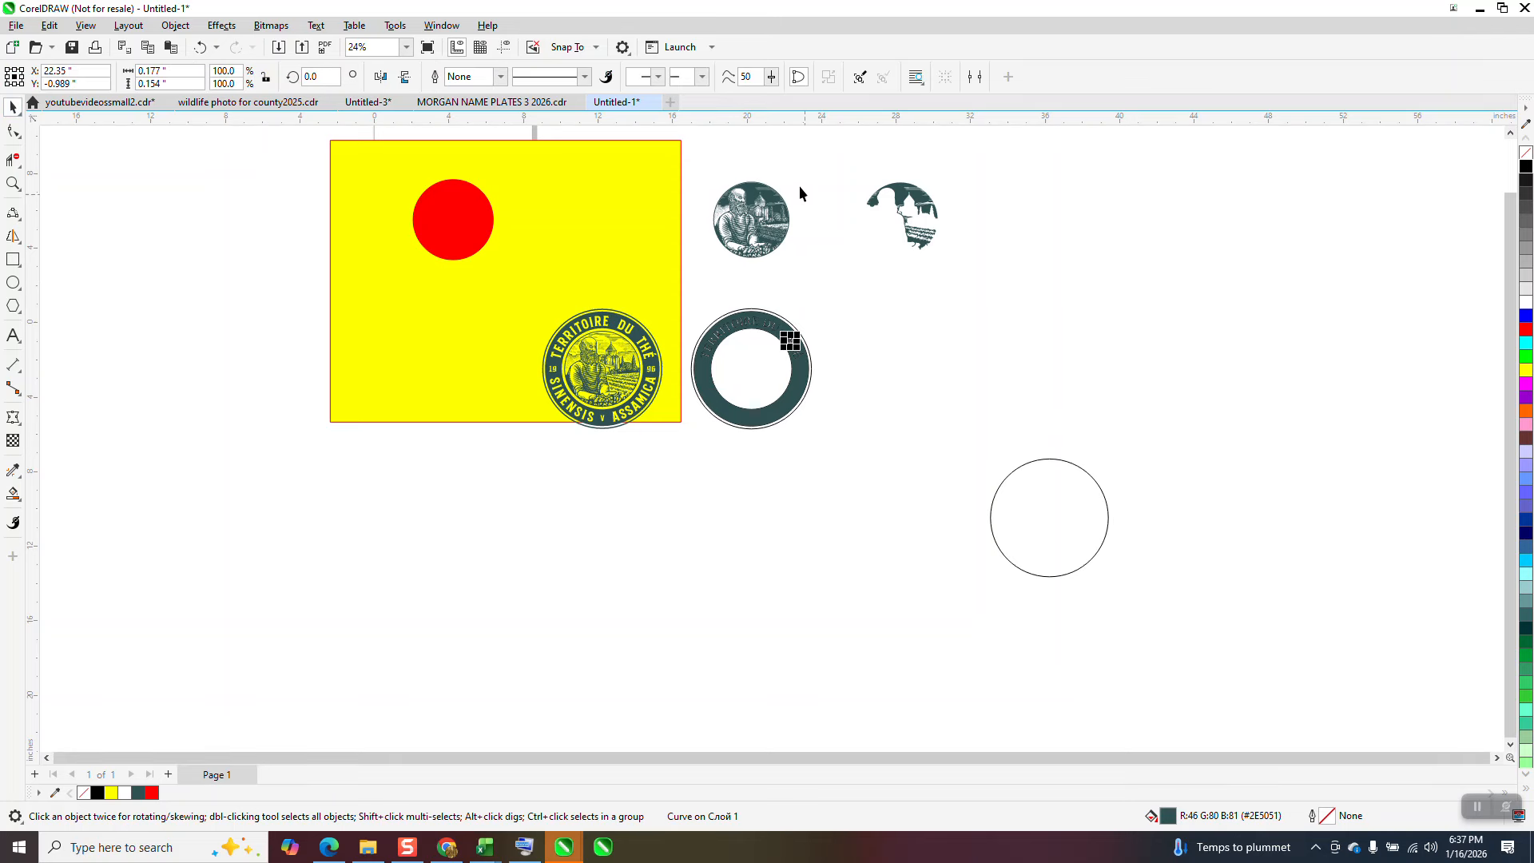
pyautogui.click(1064, 547)
pyautogui.press('Up')
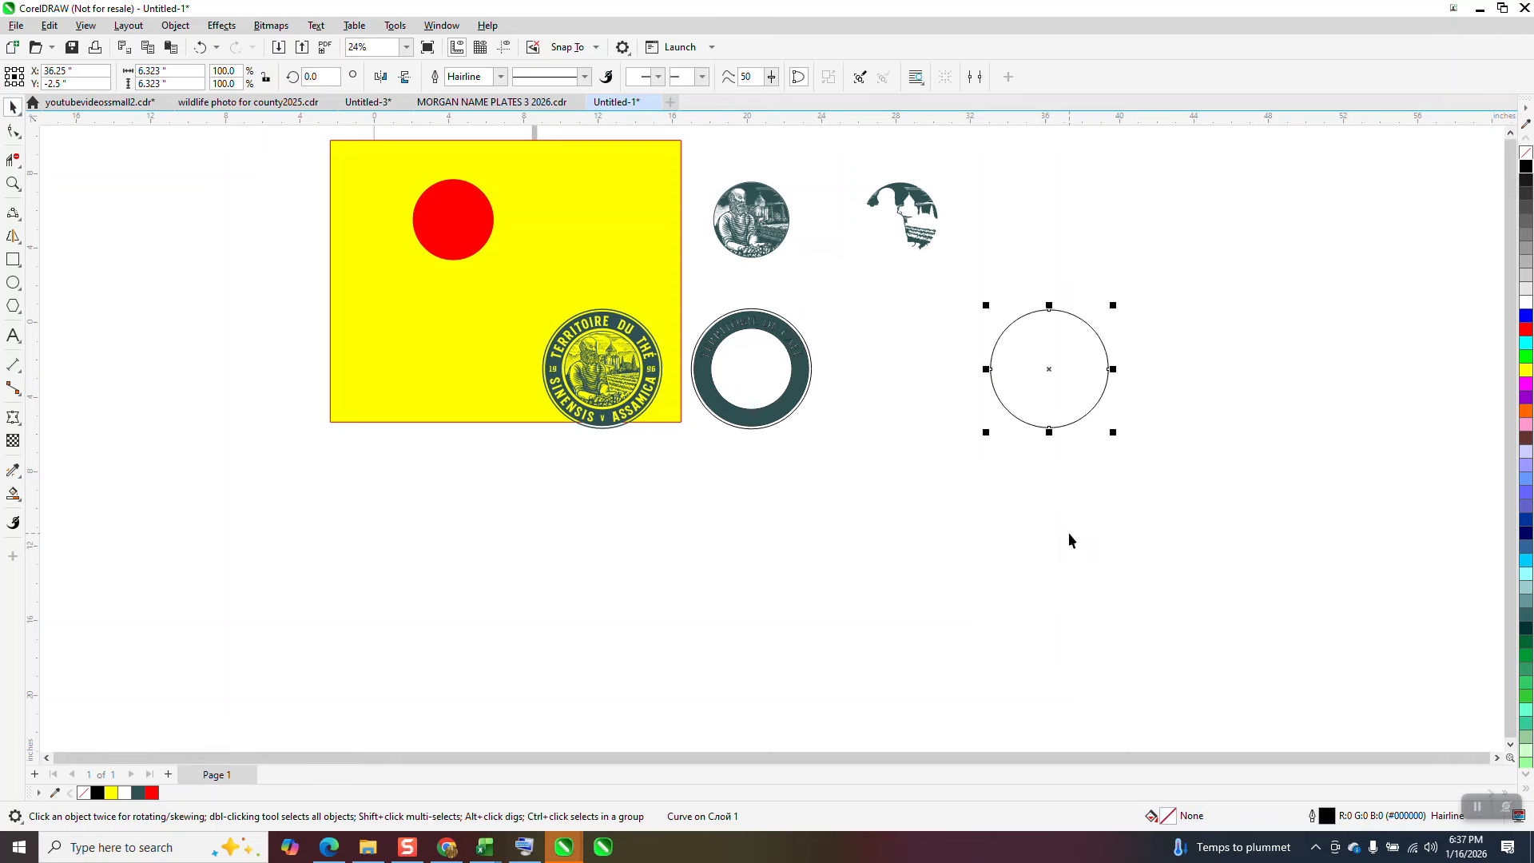
pyautogui.press('Left')
pyautogui.press('Left')
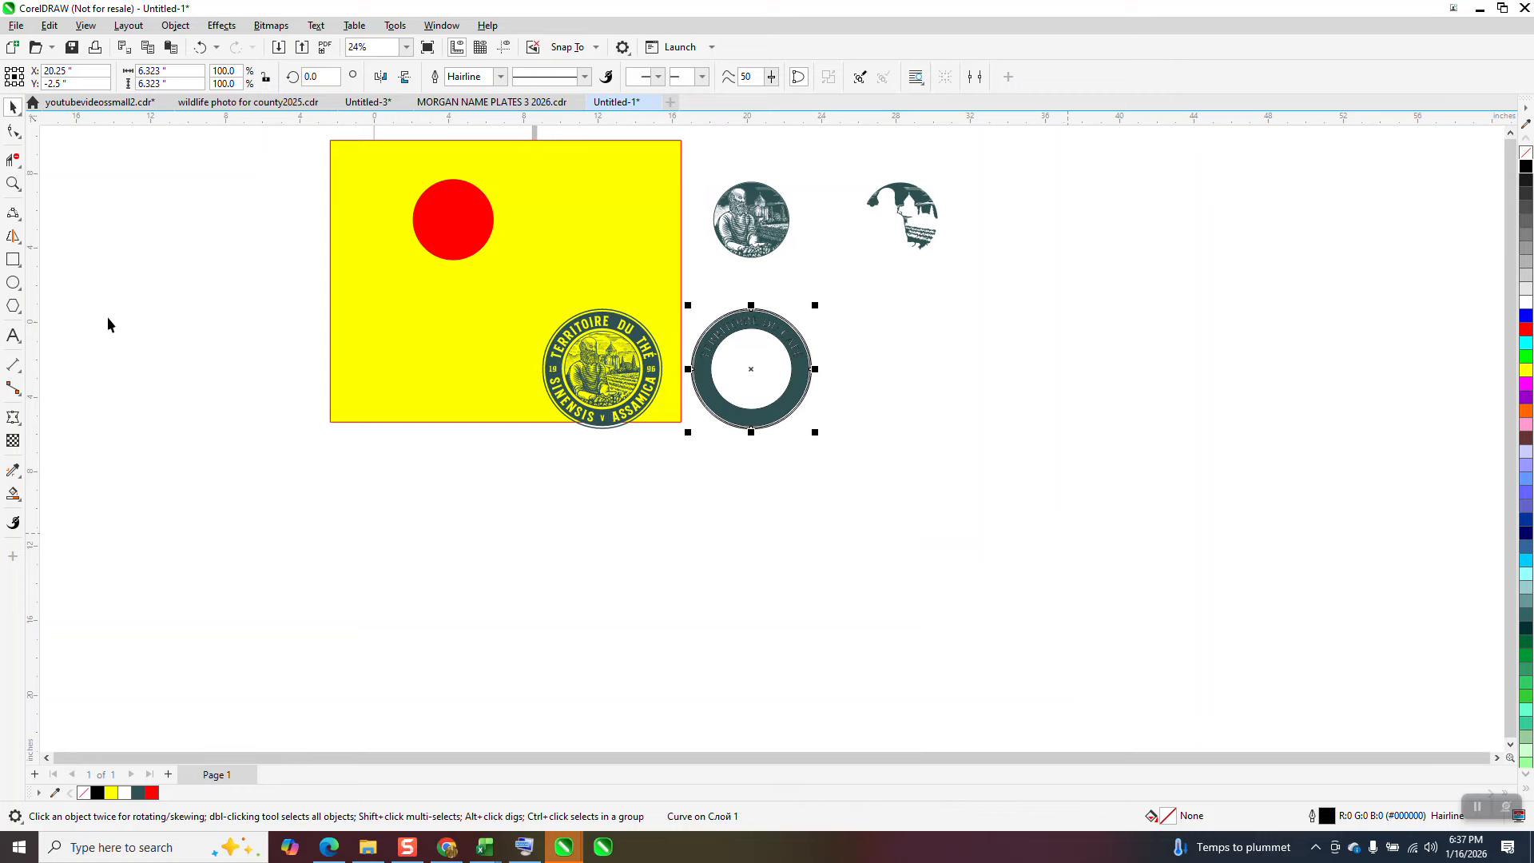
pyautogui.click(13, 184)
pyautogui.moveTo(658, 286); pyautogui.dragTo(932, 463)
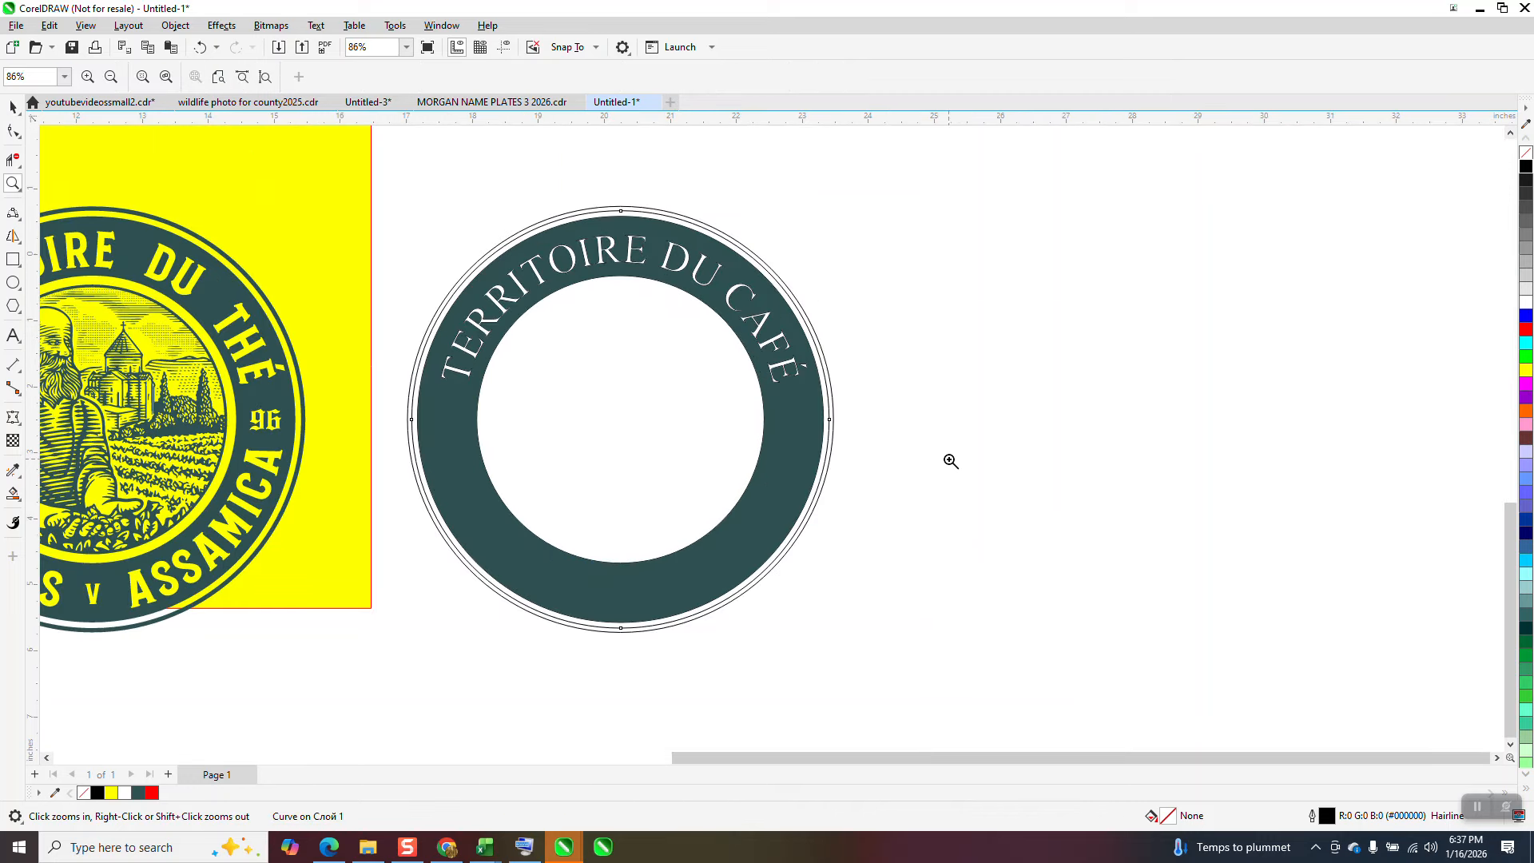
# Step: Smart-fill the narrow band between the two outermost circles of the new badge with dark teal #2E5051, without an outline
pyautogui.scroll(-1, 951, 462)
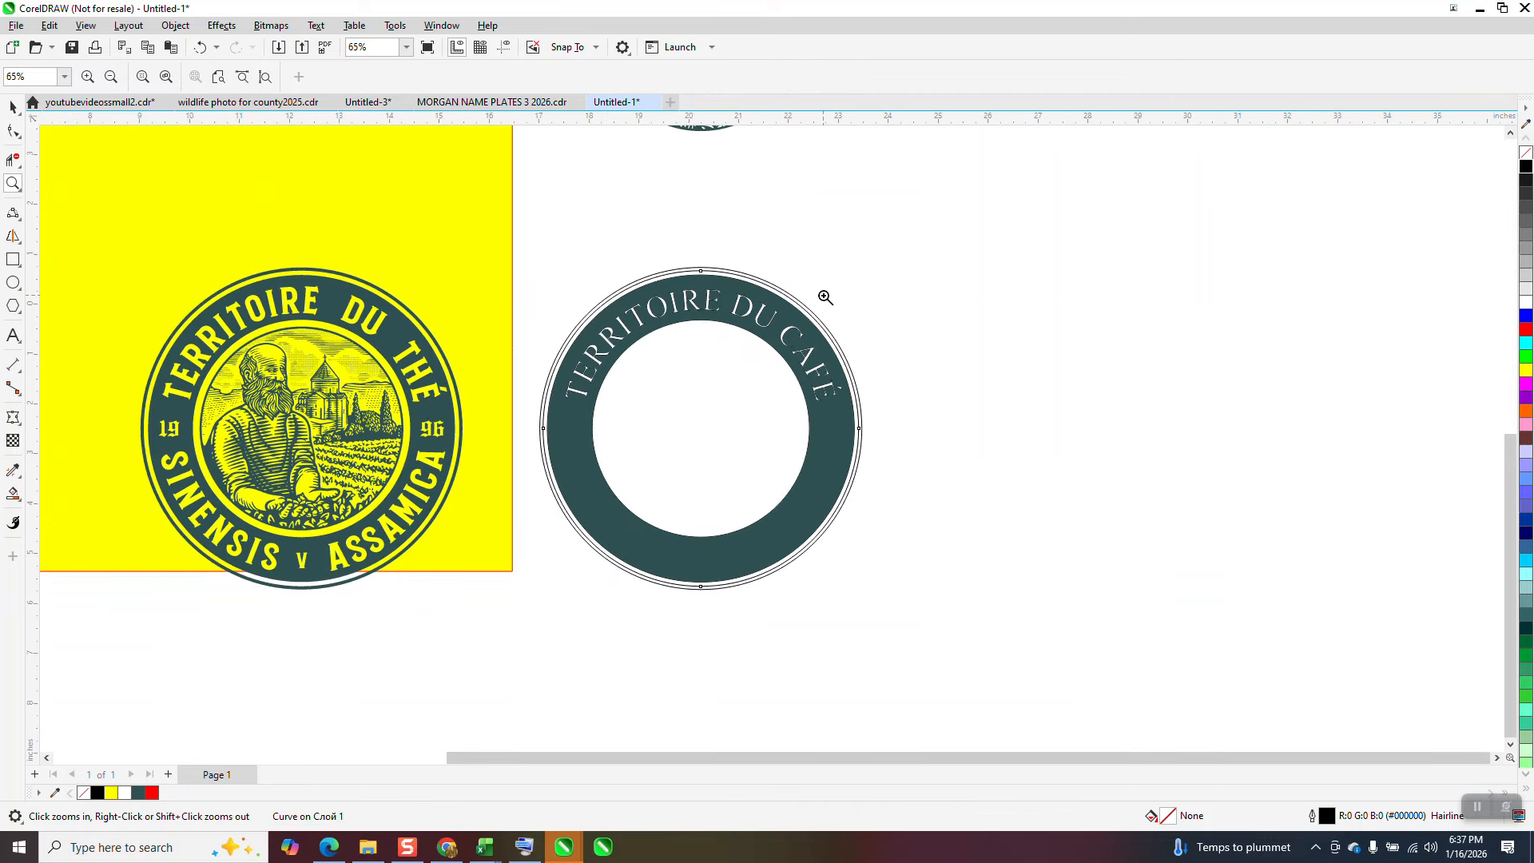
pyautogui.click(13, 494)
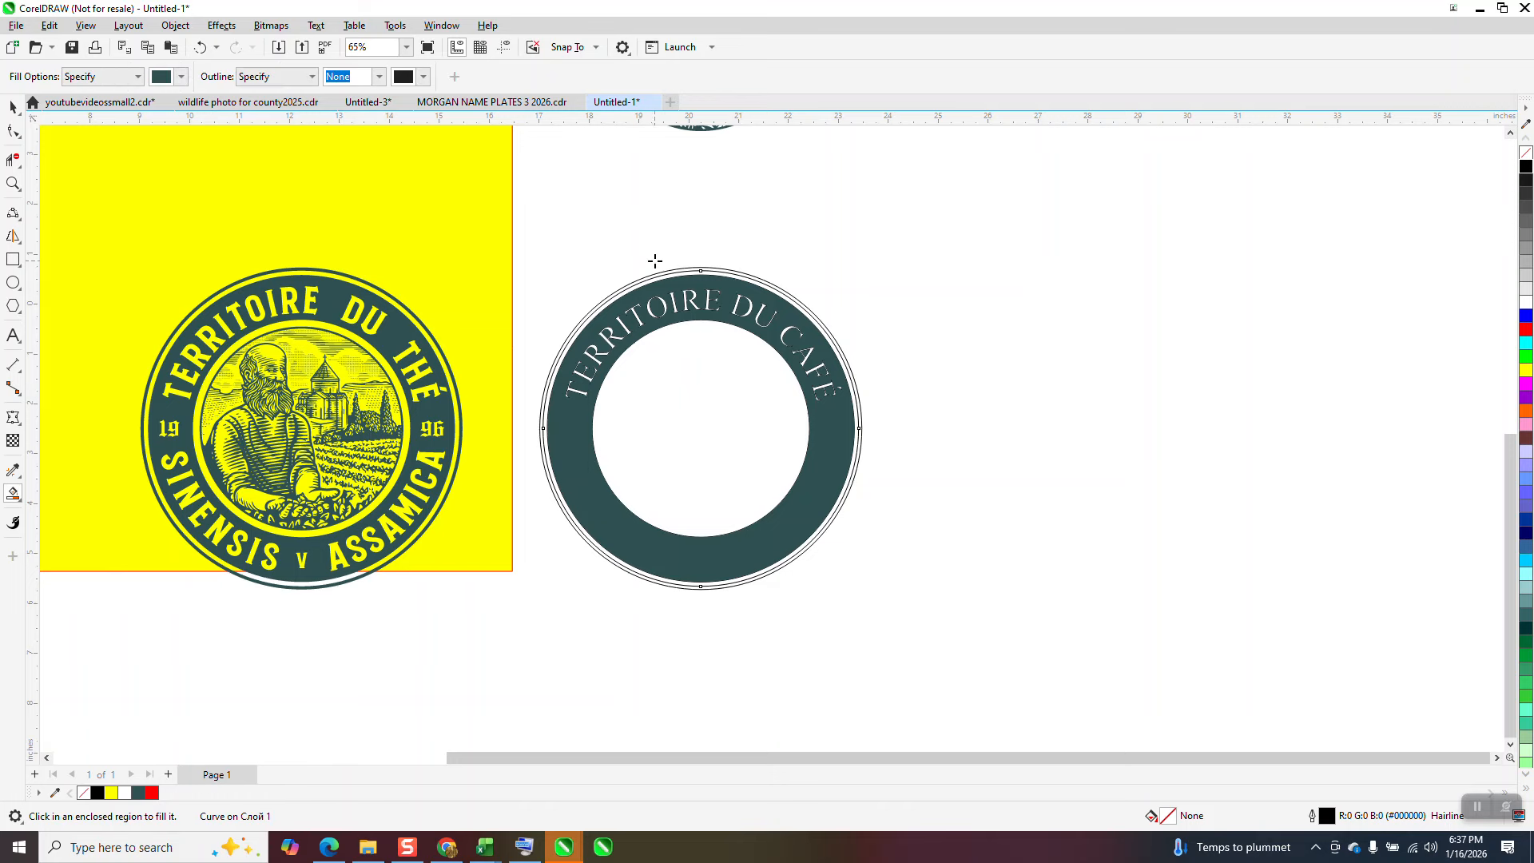
pyautogui.click(711, 269)
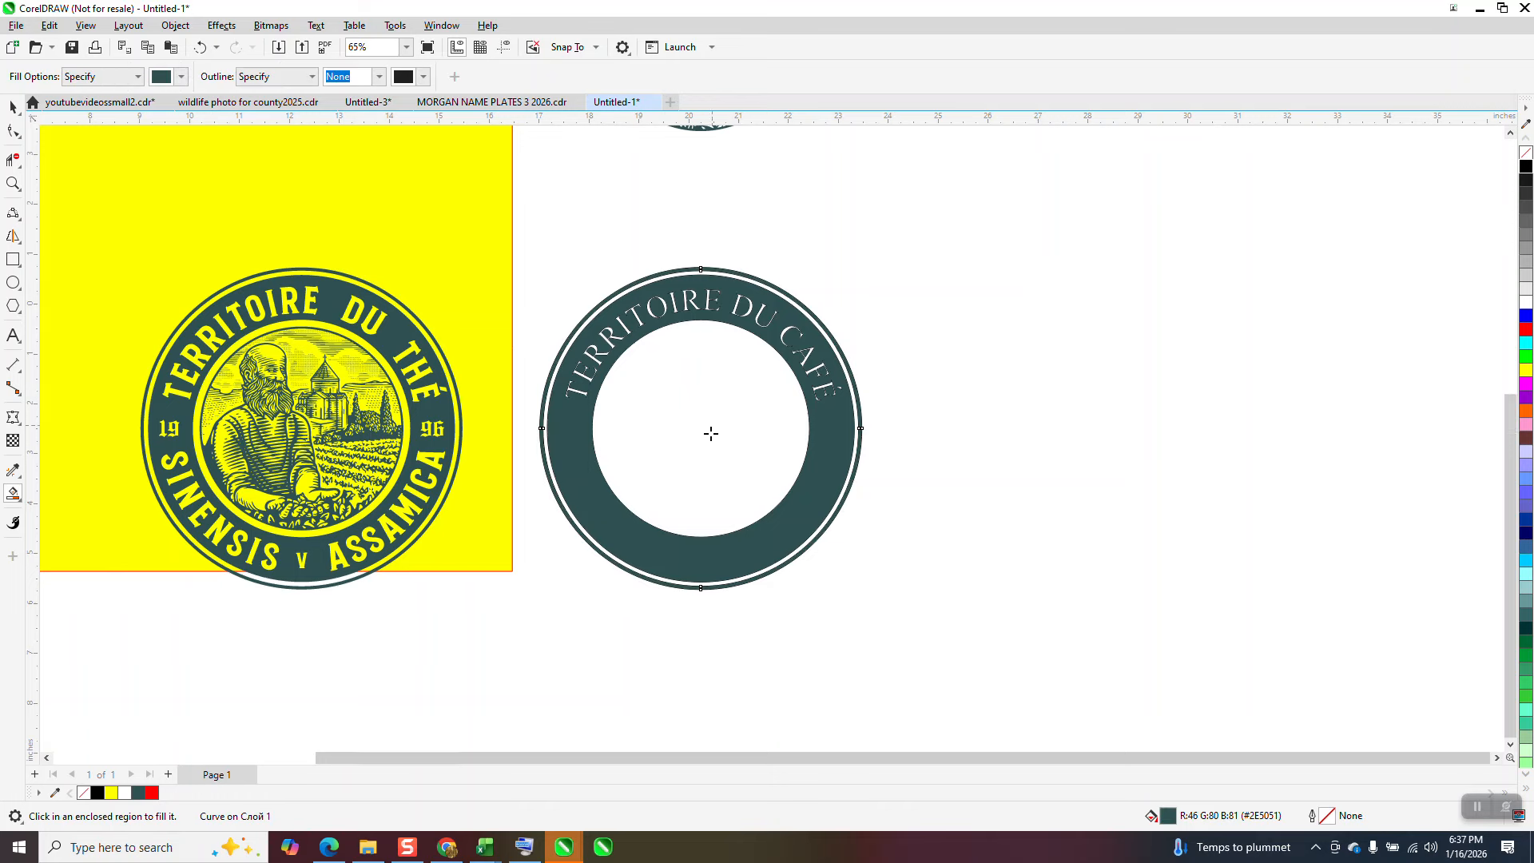
# Step: Try the separate background shading piece over the portrait by moving it 8 inches left, and move it back 8 inches right
pyautogui.scroll(-1, 705, 440)
pyautogui.scroll(-1, 703, 453)
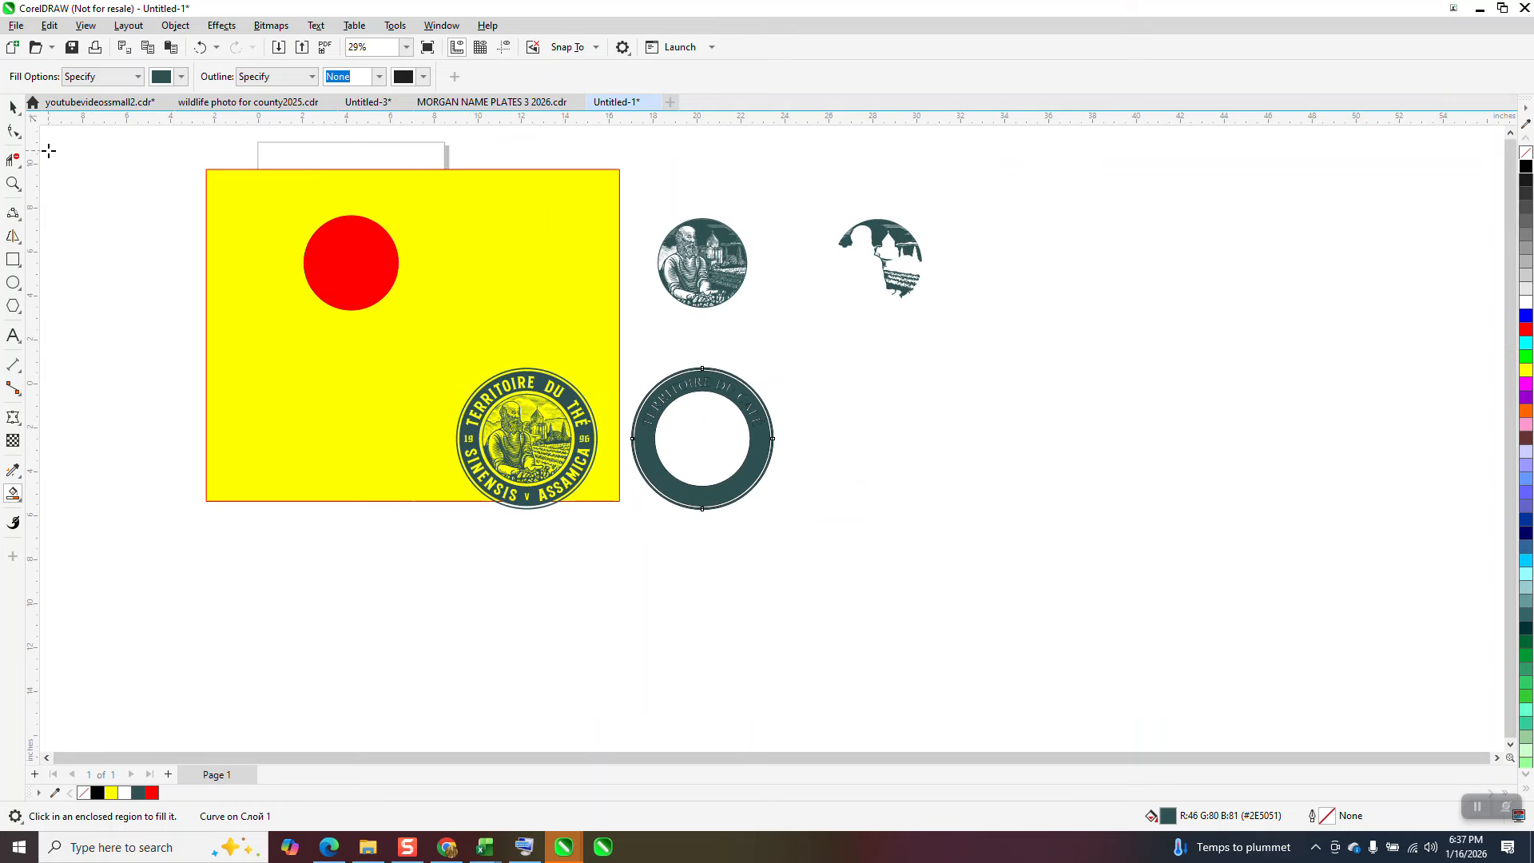
pyautogui.click(12, 106)
pyautogui.moveTo(822, 205); pyautogui.dragTo(1033, 338)
pyautogui.press('Left')
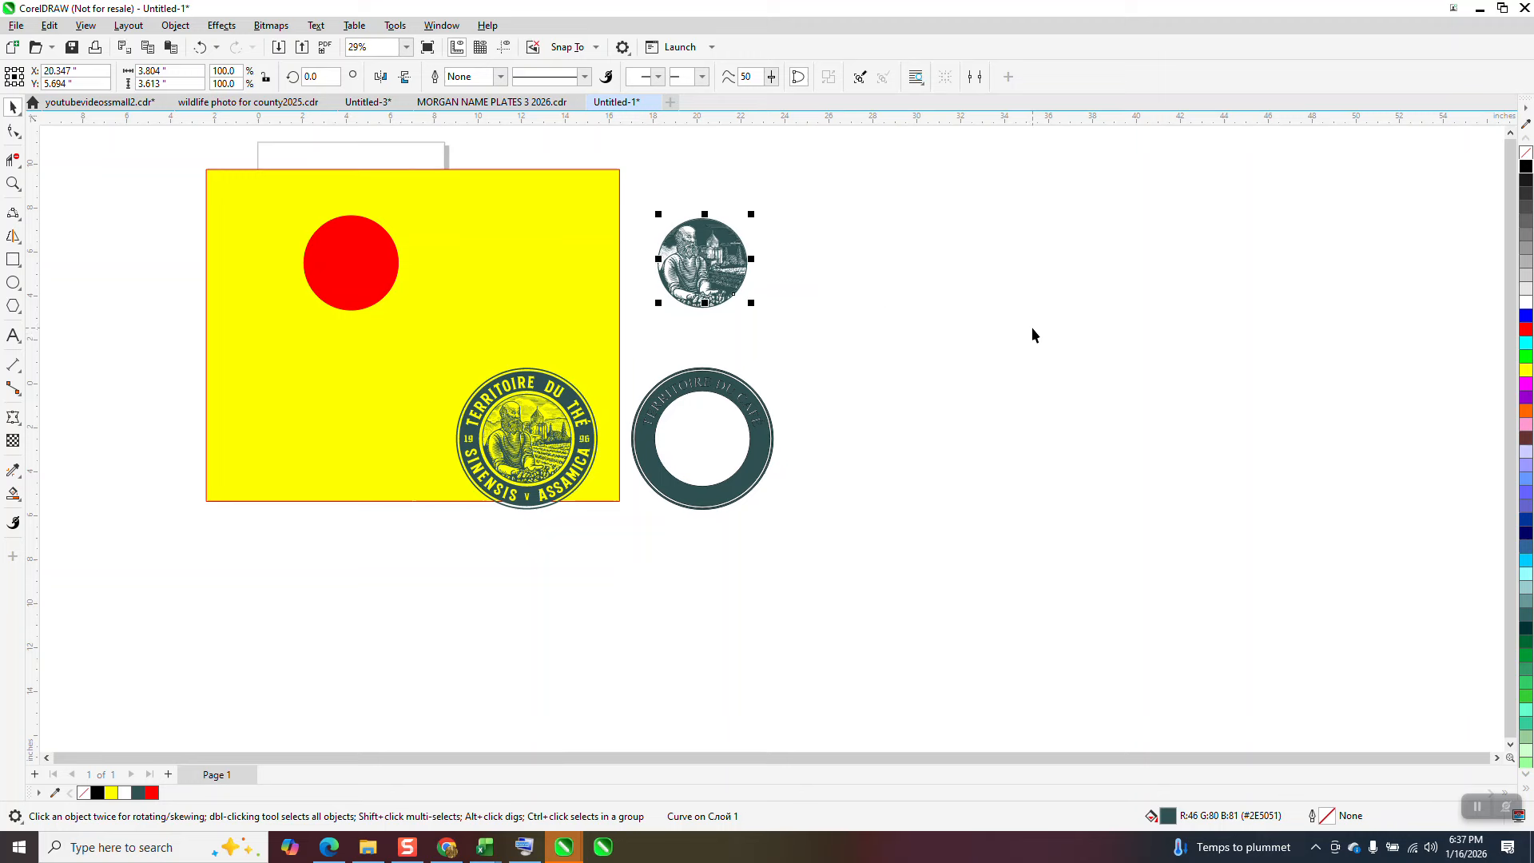
pyautogui.press('Right')
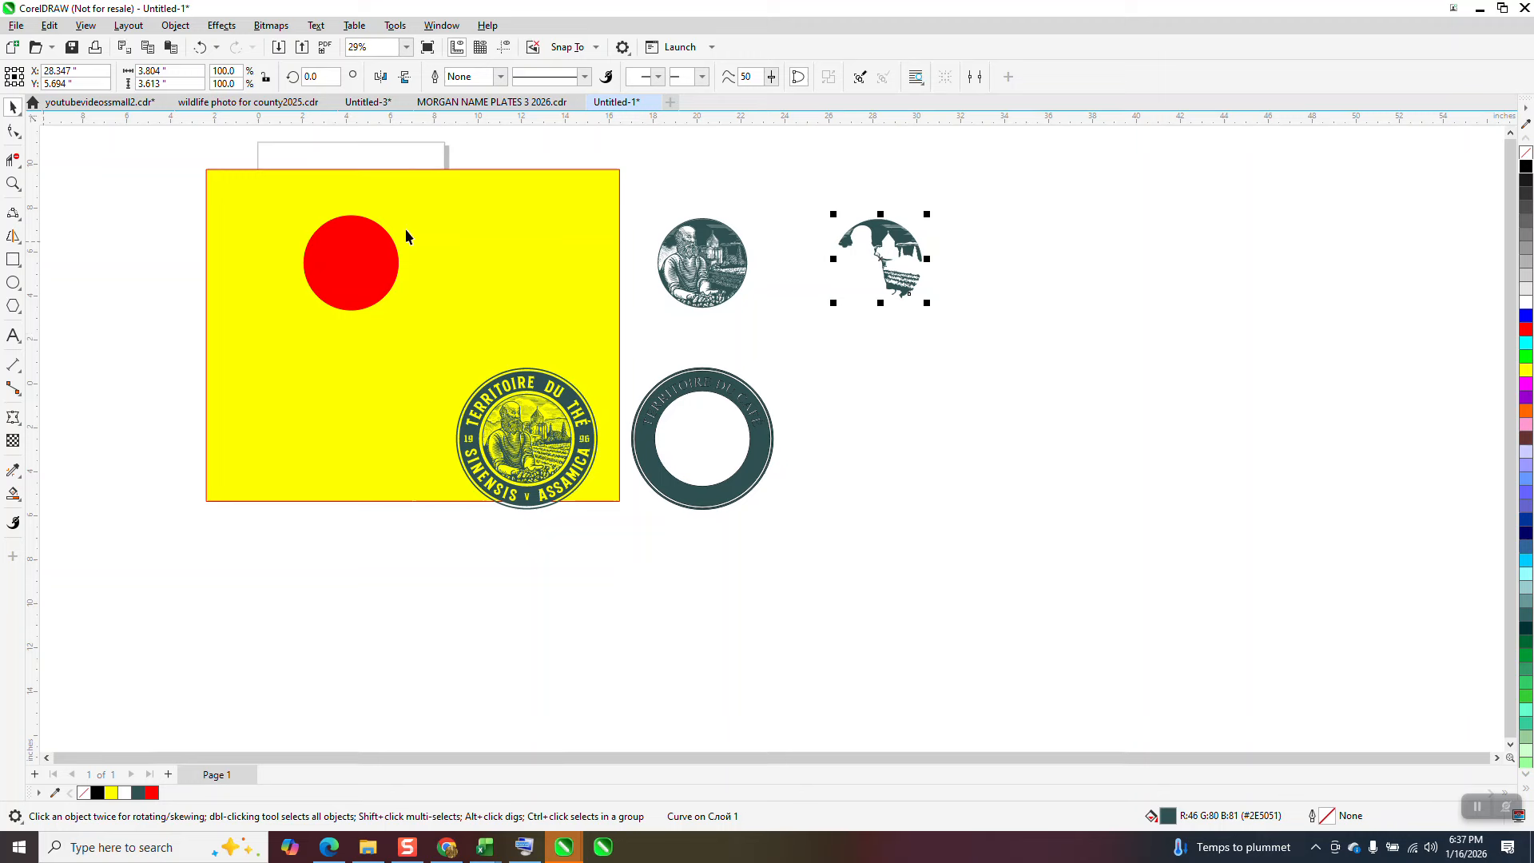
# Step: Widen the yellow rectangle to the right until it backs the separate portrait, the shading piece and the new ring
pyautogui.click(541, 235)
pyautogui.moveTo(624, 335); pyautogui.dragTo(1048, 336)
# Step: Try the shading piece over the portrait against the yellow background, examine the sky and building area up close, and restore its position
pyautogui.click(903, 248)
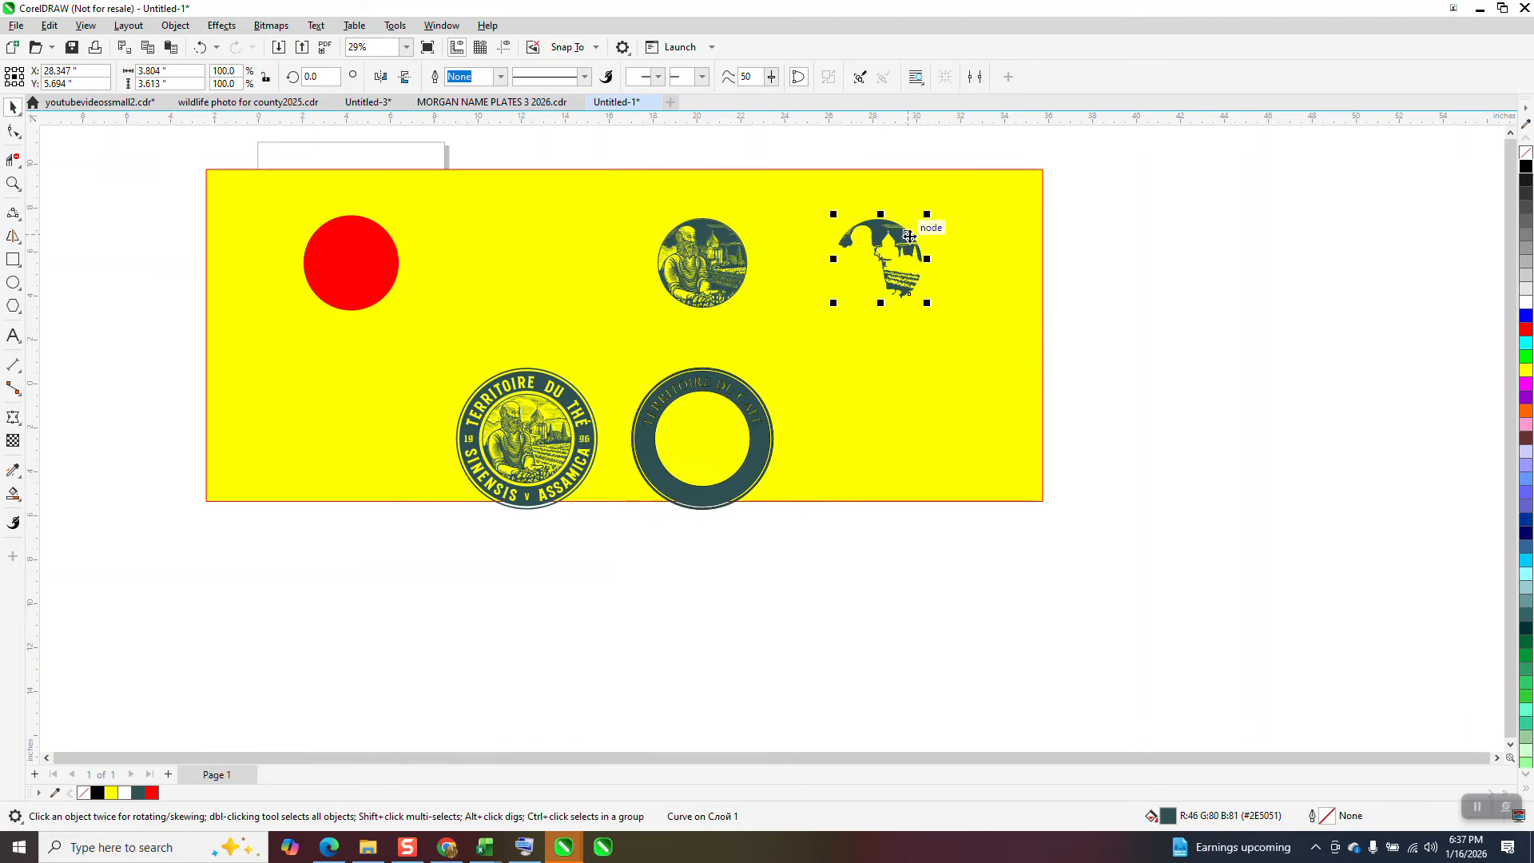
pyautogui.press('Left')
pyautogui.click(13, 184)
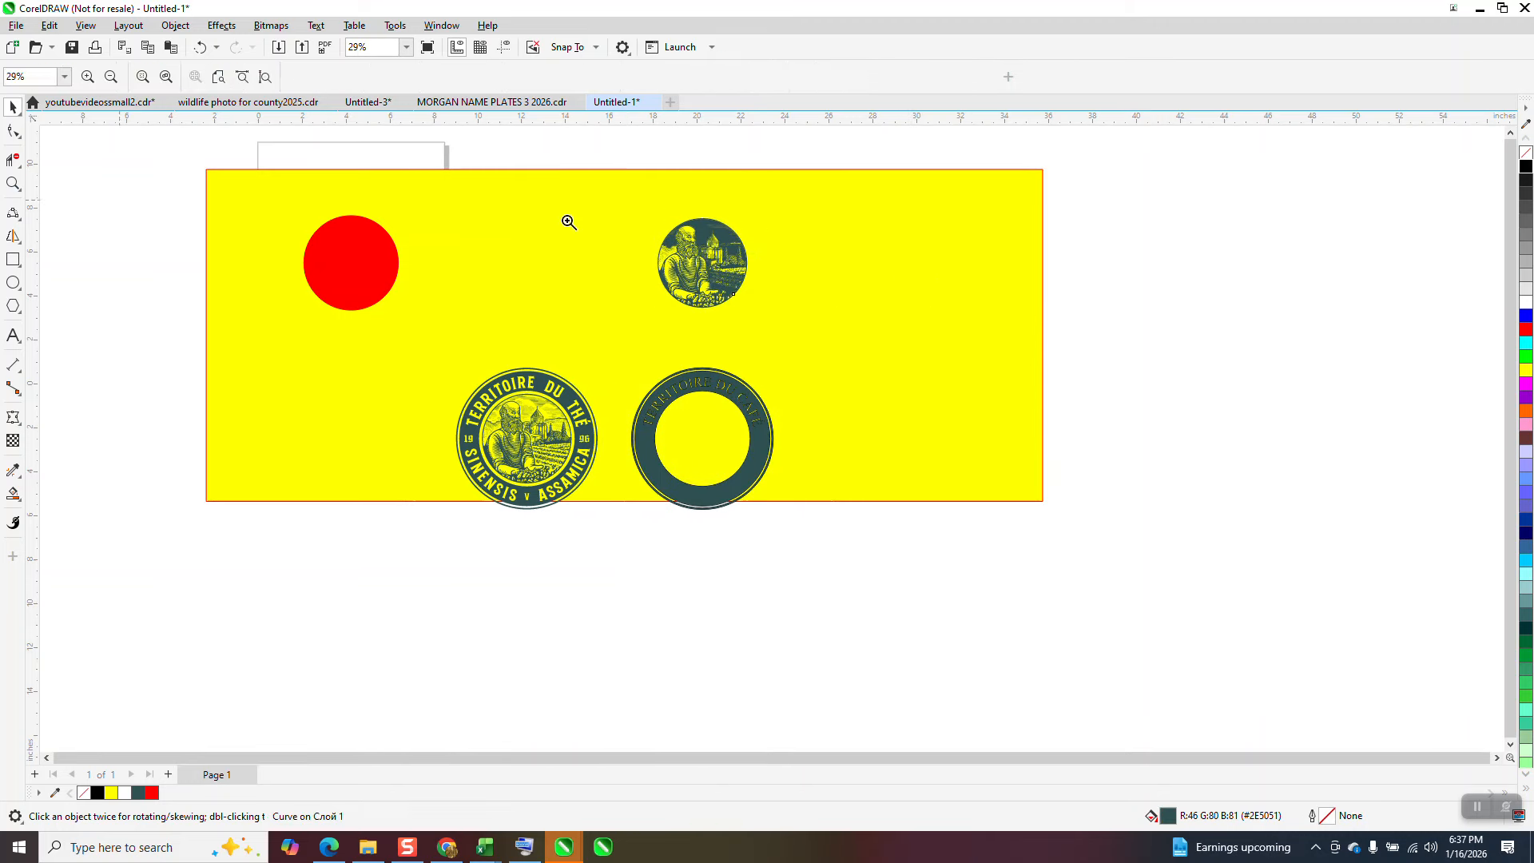
pyautogui.moveTo(587, 207); pyautogui.dragTo(814, 350)
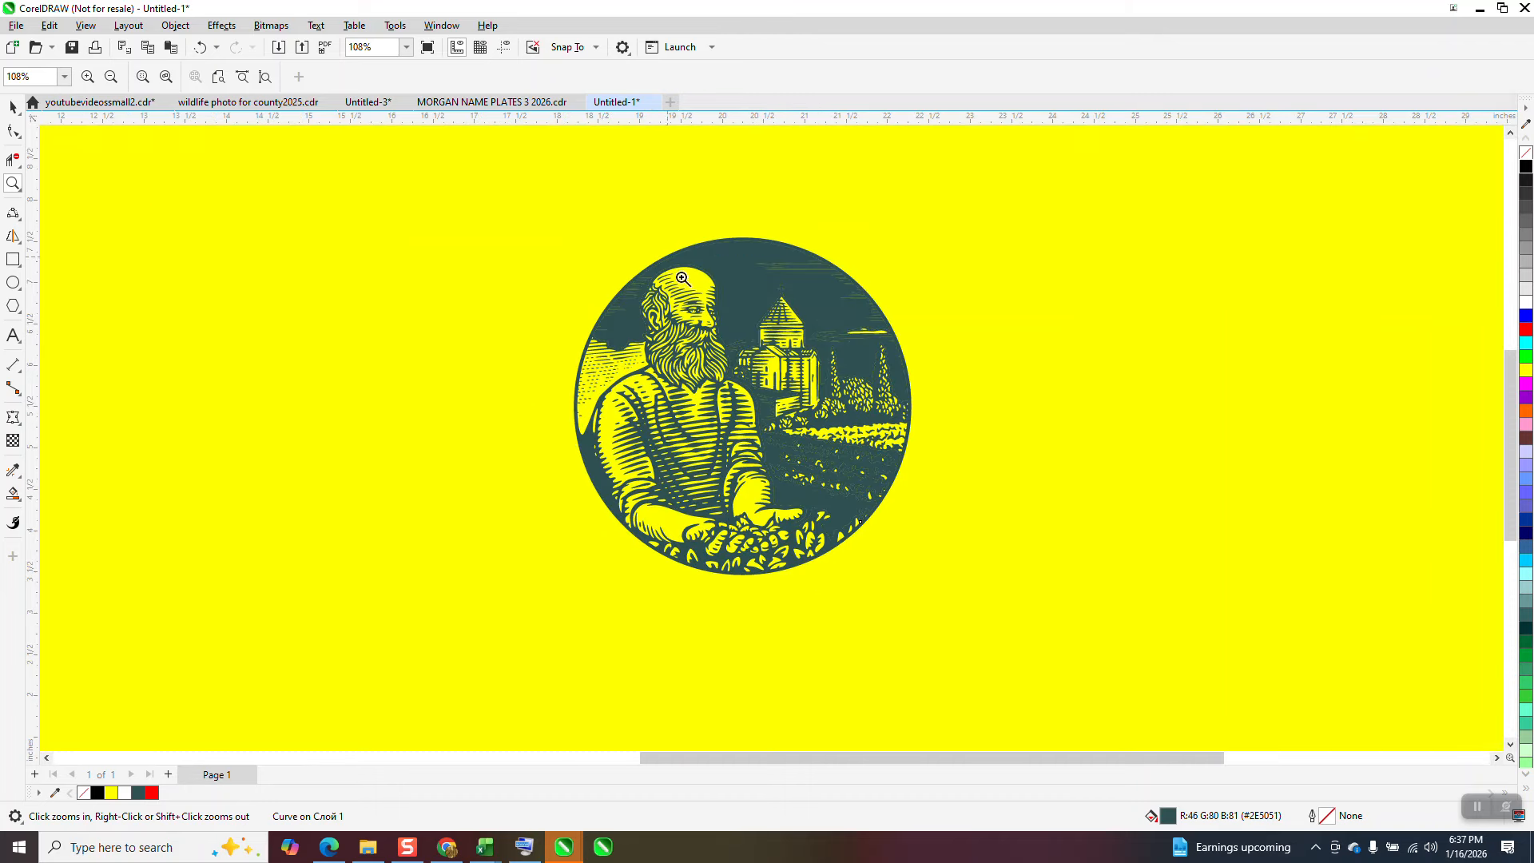
pyautogui.moveTo(671, 260); pyautogui.dragTo(775, 369)
pyautogui.scroll(-2, 732, 342)
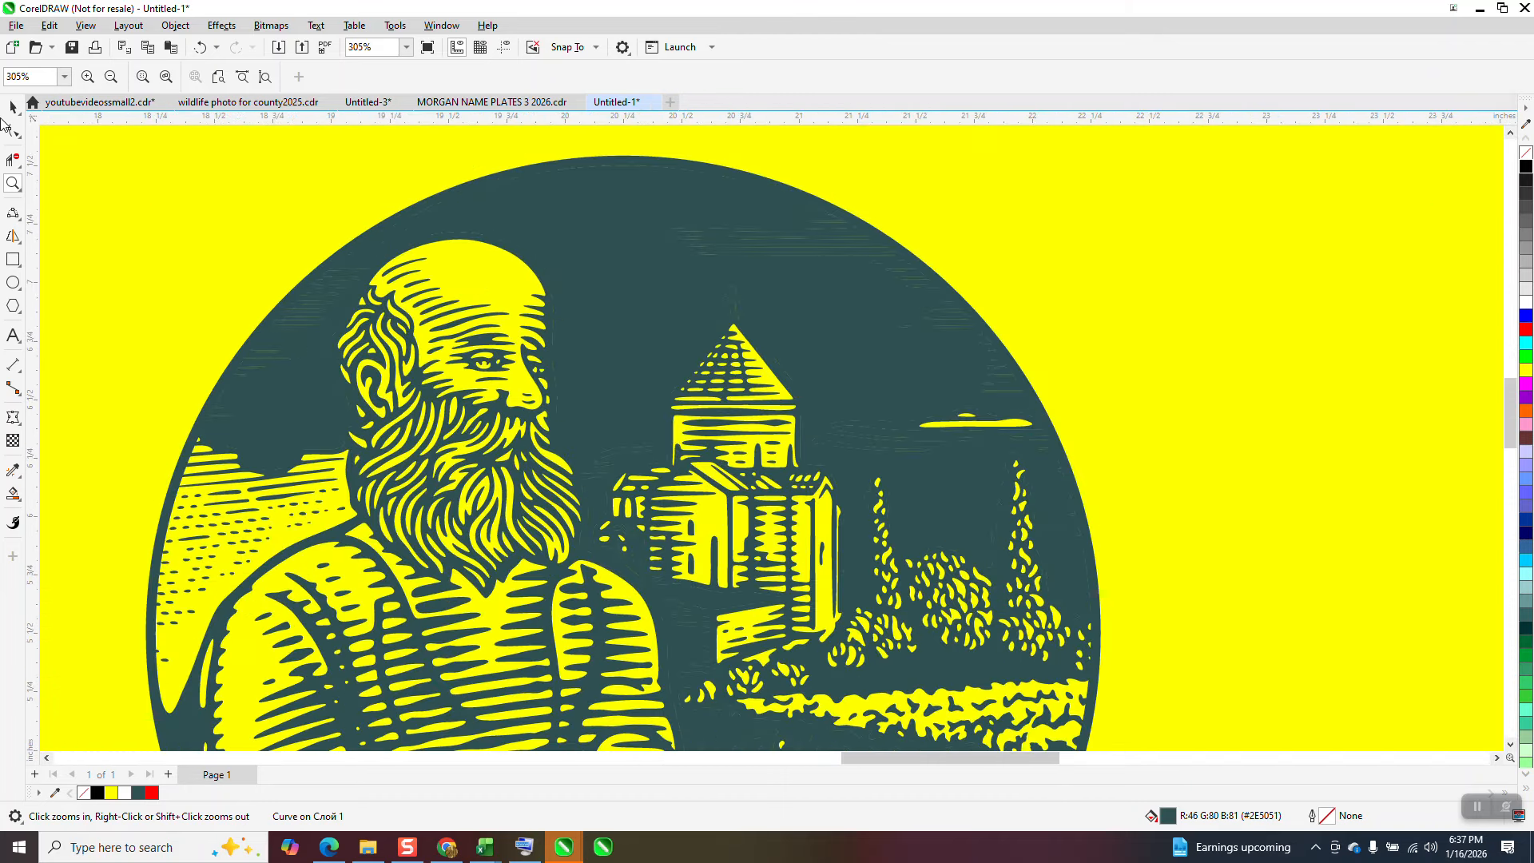
pyautogui.click(13, 108)
pyautogui.press('Right')
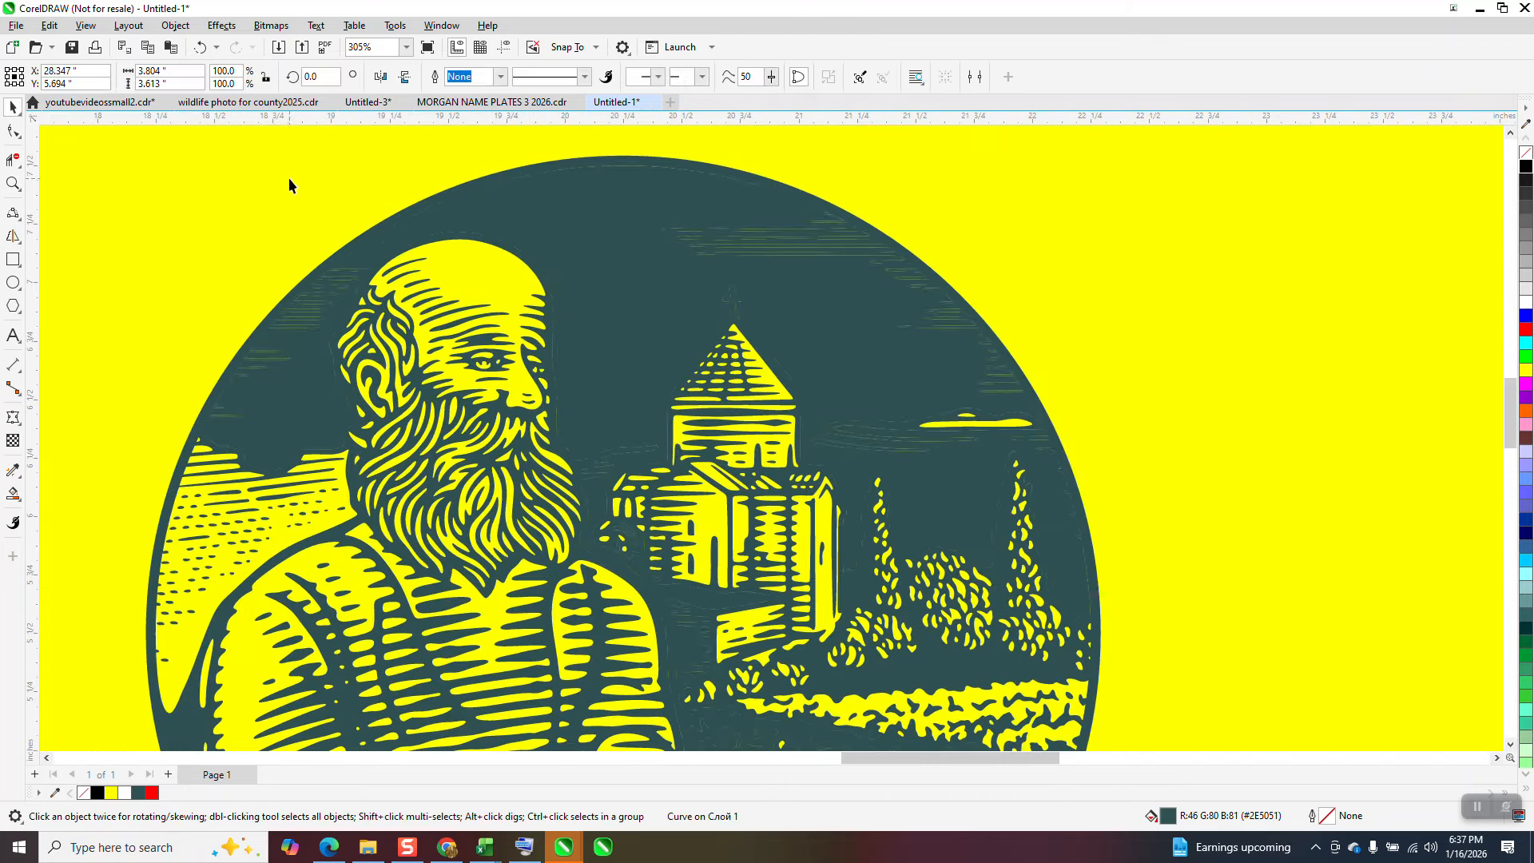
pyautogui.scroll(-3, 307, 178)
pyautogui.scroll(-3, 668, 246)
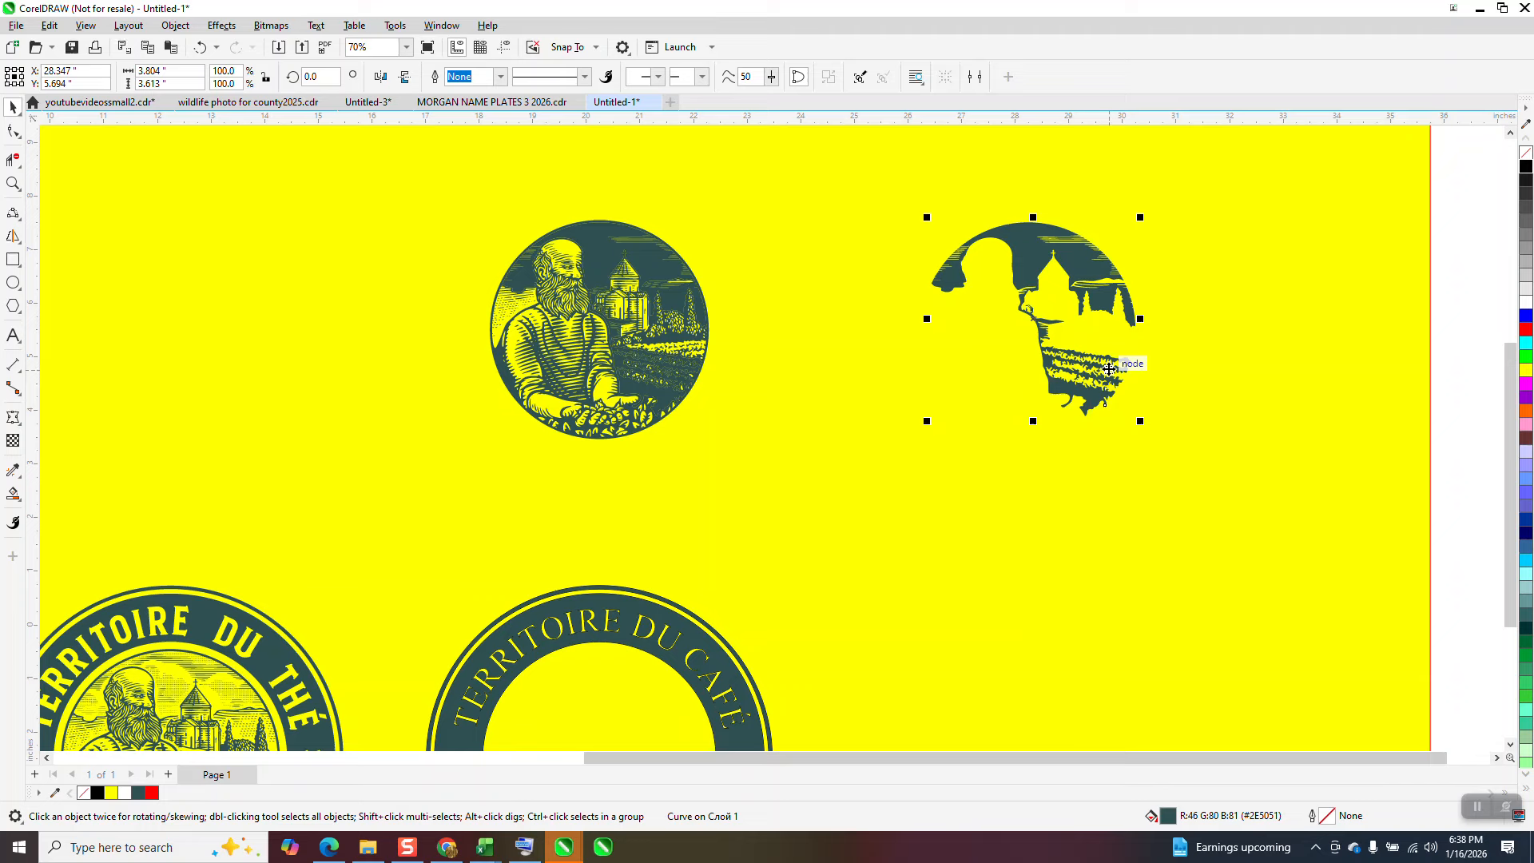
pyautogui.press('Left')
pyautogui.hotkey('ctrl', 'z')
# Step: Group the two objects of the separate portrait and move the group 8 inches down into the TERRITOIRE DU CAFÉ ring
pyautogui.scroll(-2, 761, 200)
pyautogui.moveTo(762, 154); pyautogui.dragTo(771, 365)
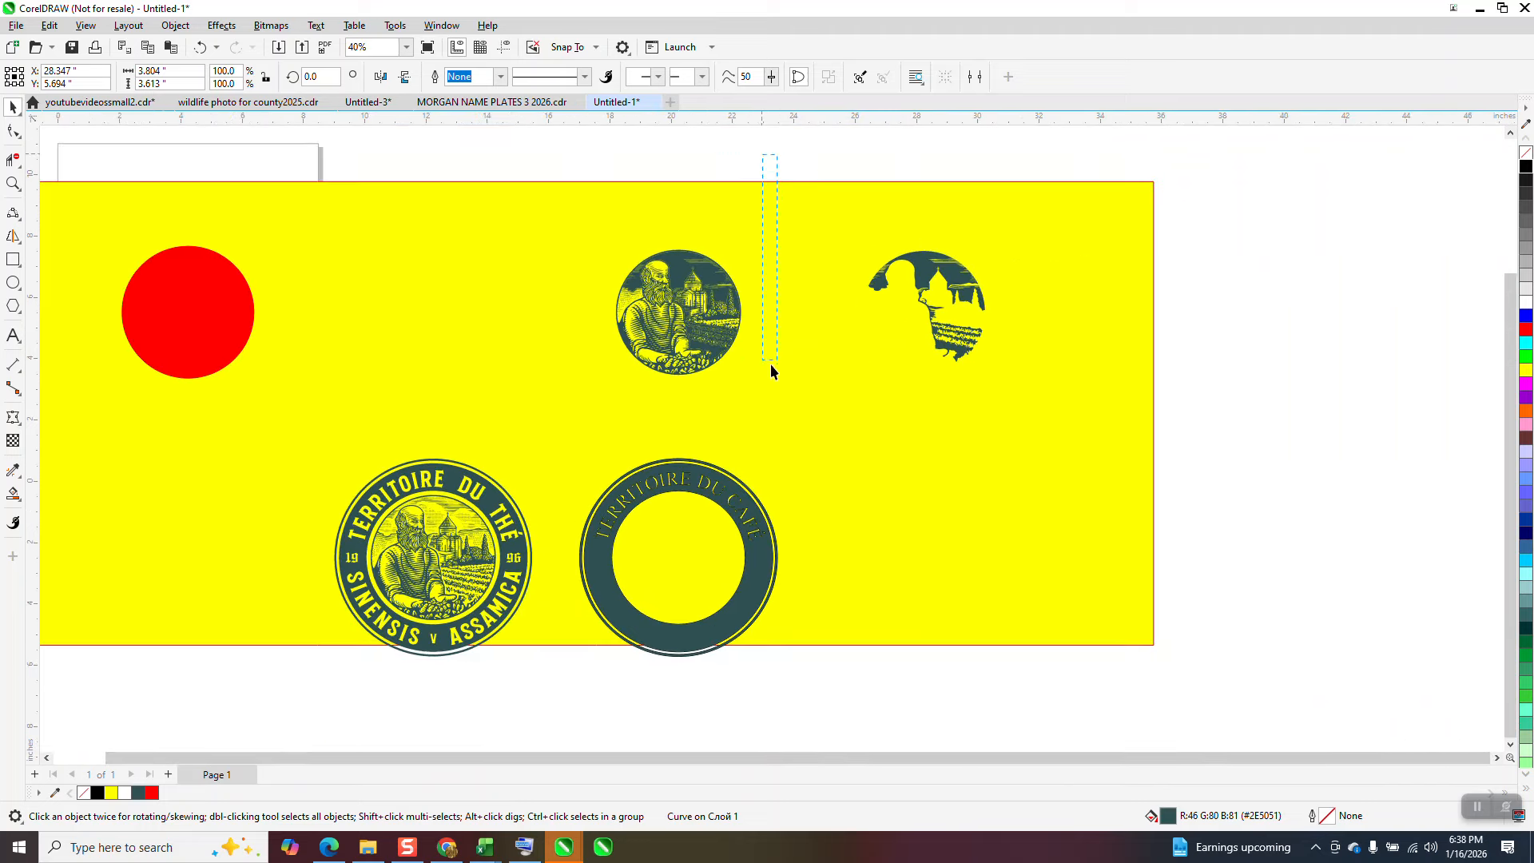
pyautogui.moveTo(607, 417); pyautogui.dragTo(583, 420)
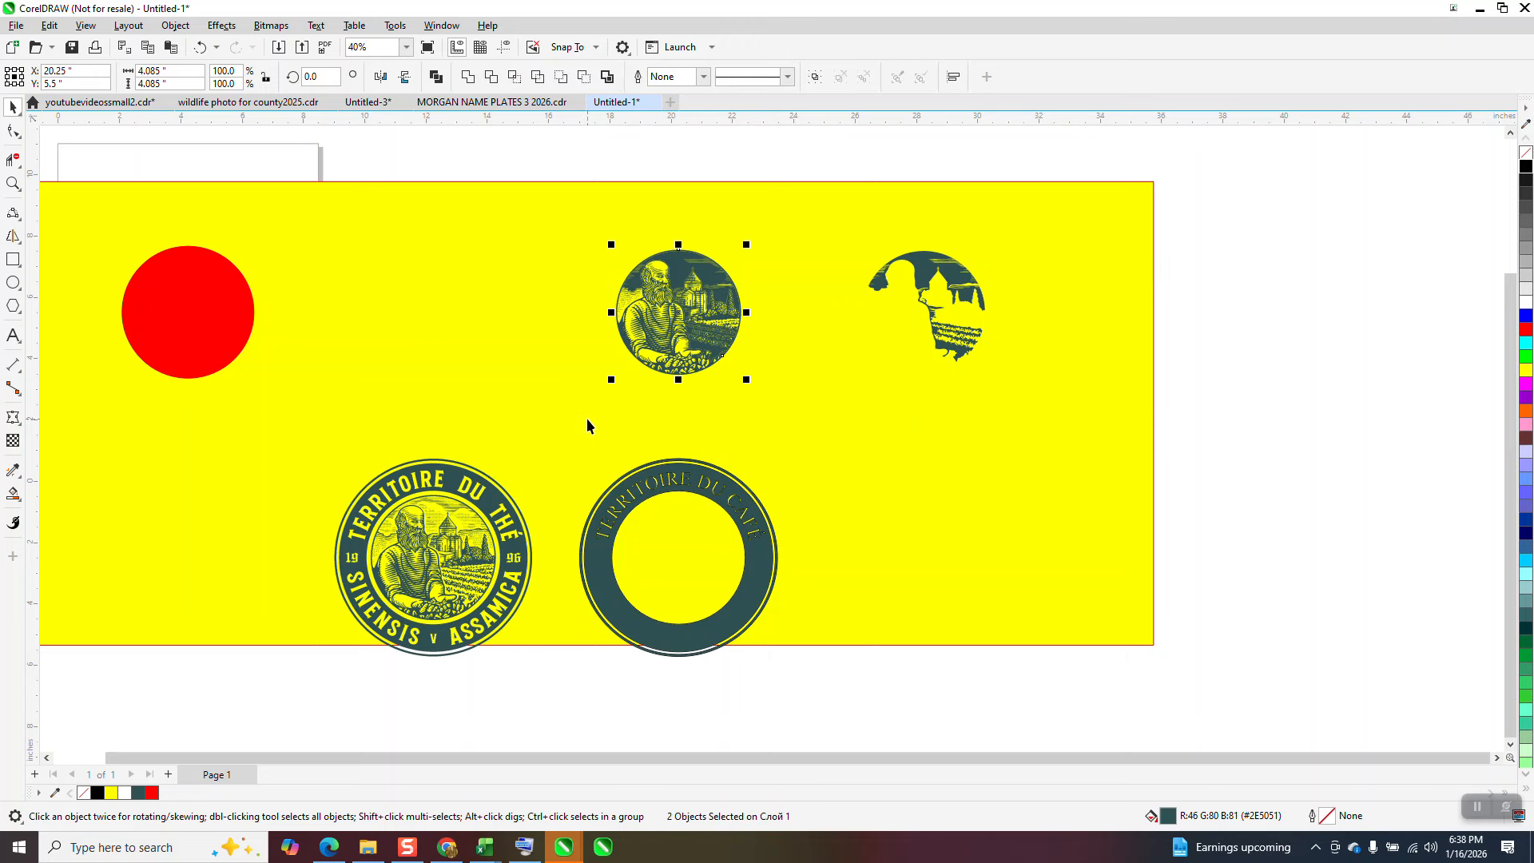
pyautogui.hotkey('ctrl', 'g')
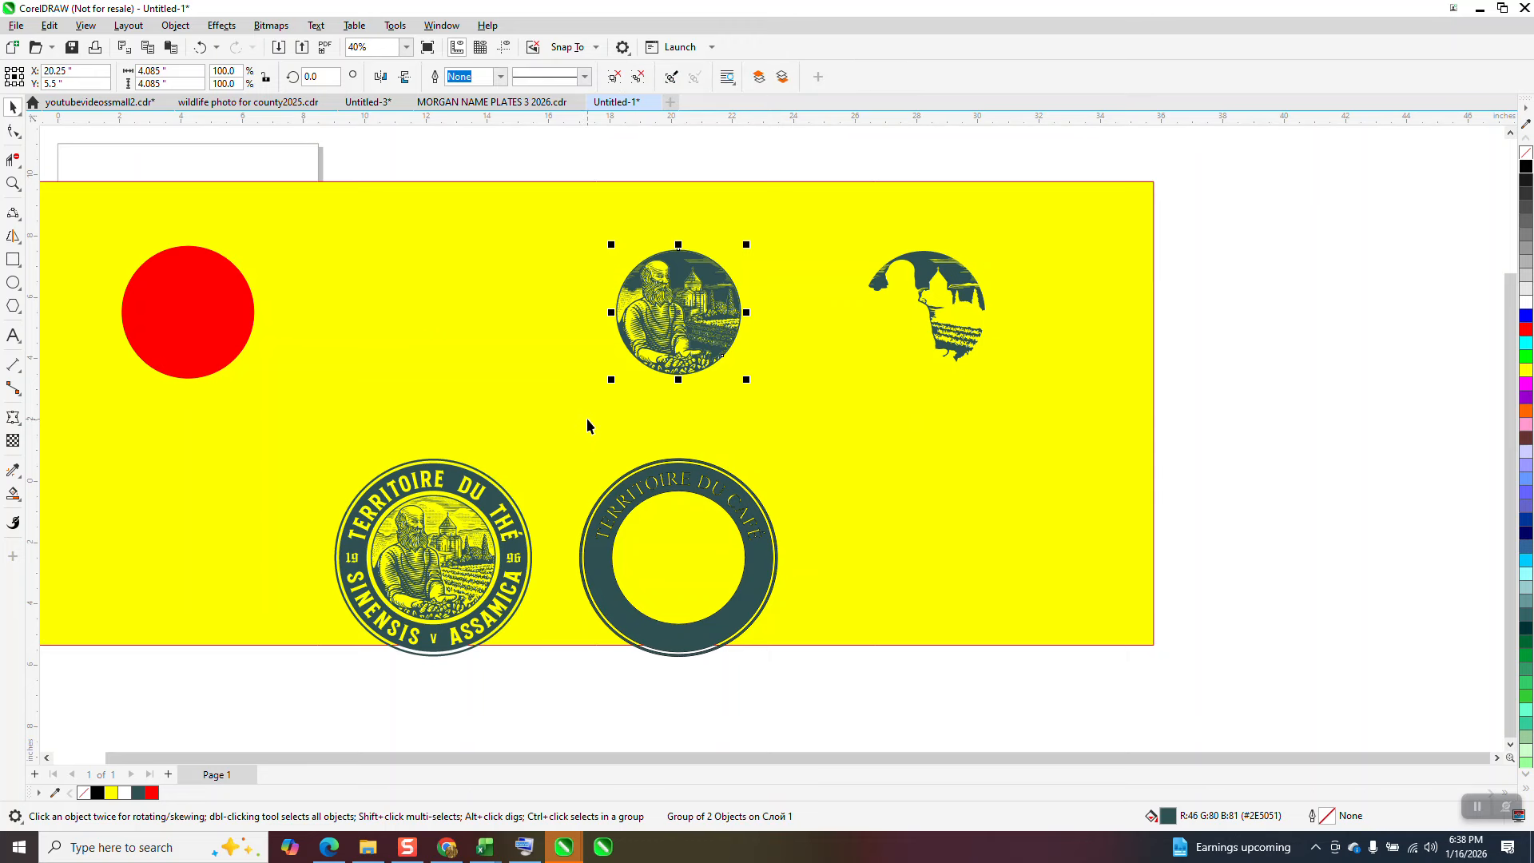
pyautogui.press('Down')
# Step: Move the background shading piece 8 inches down and 8 inches left so it lies over the portrait in the ring
pyautogui.click(895, 458)
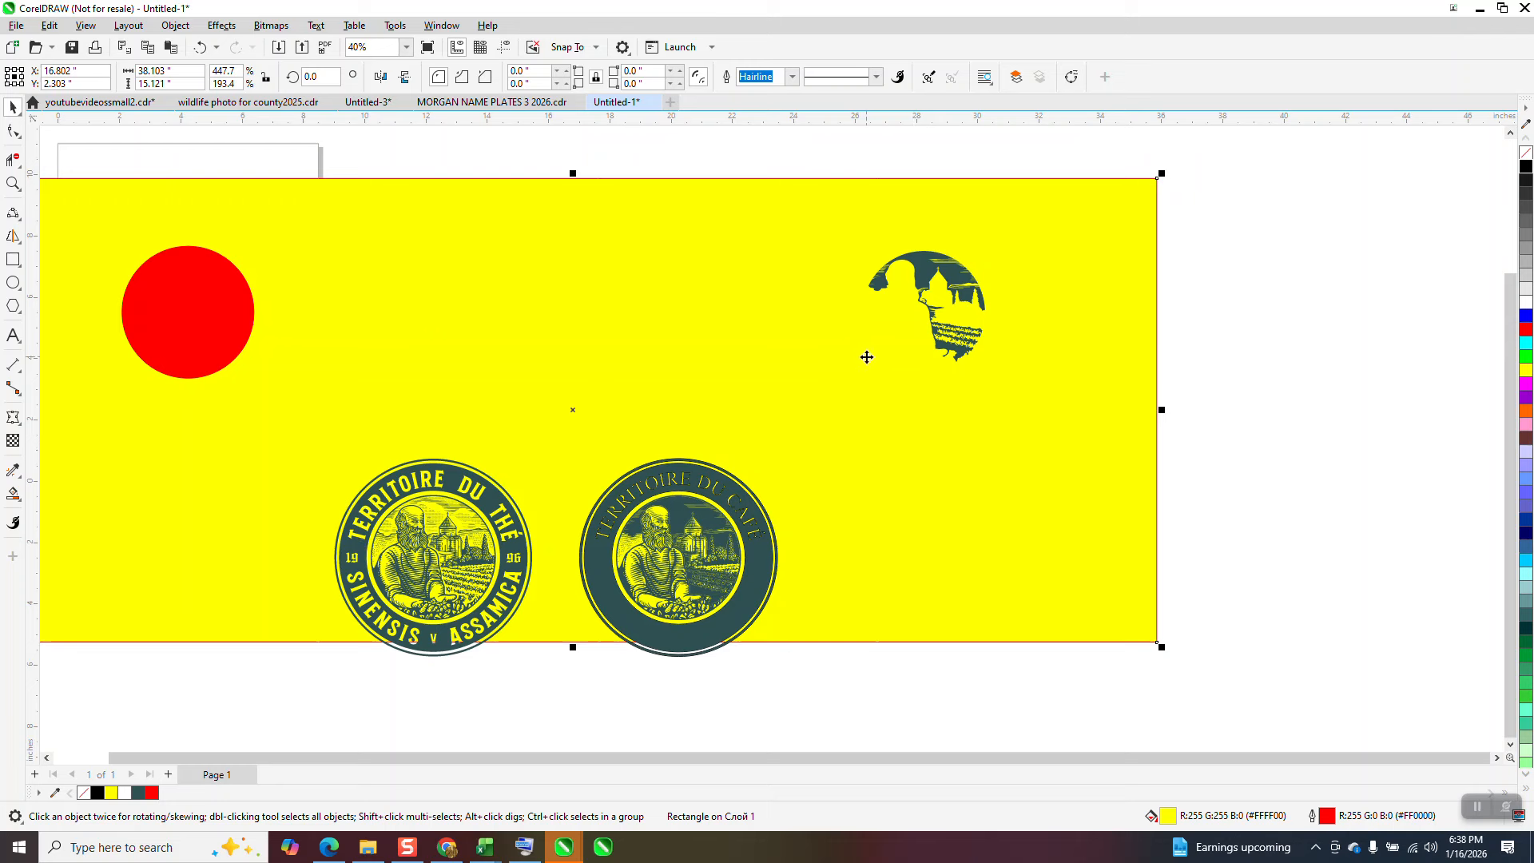
pyautogui.click(959, 286)
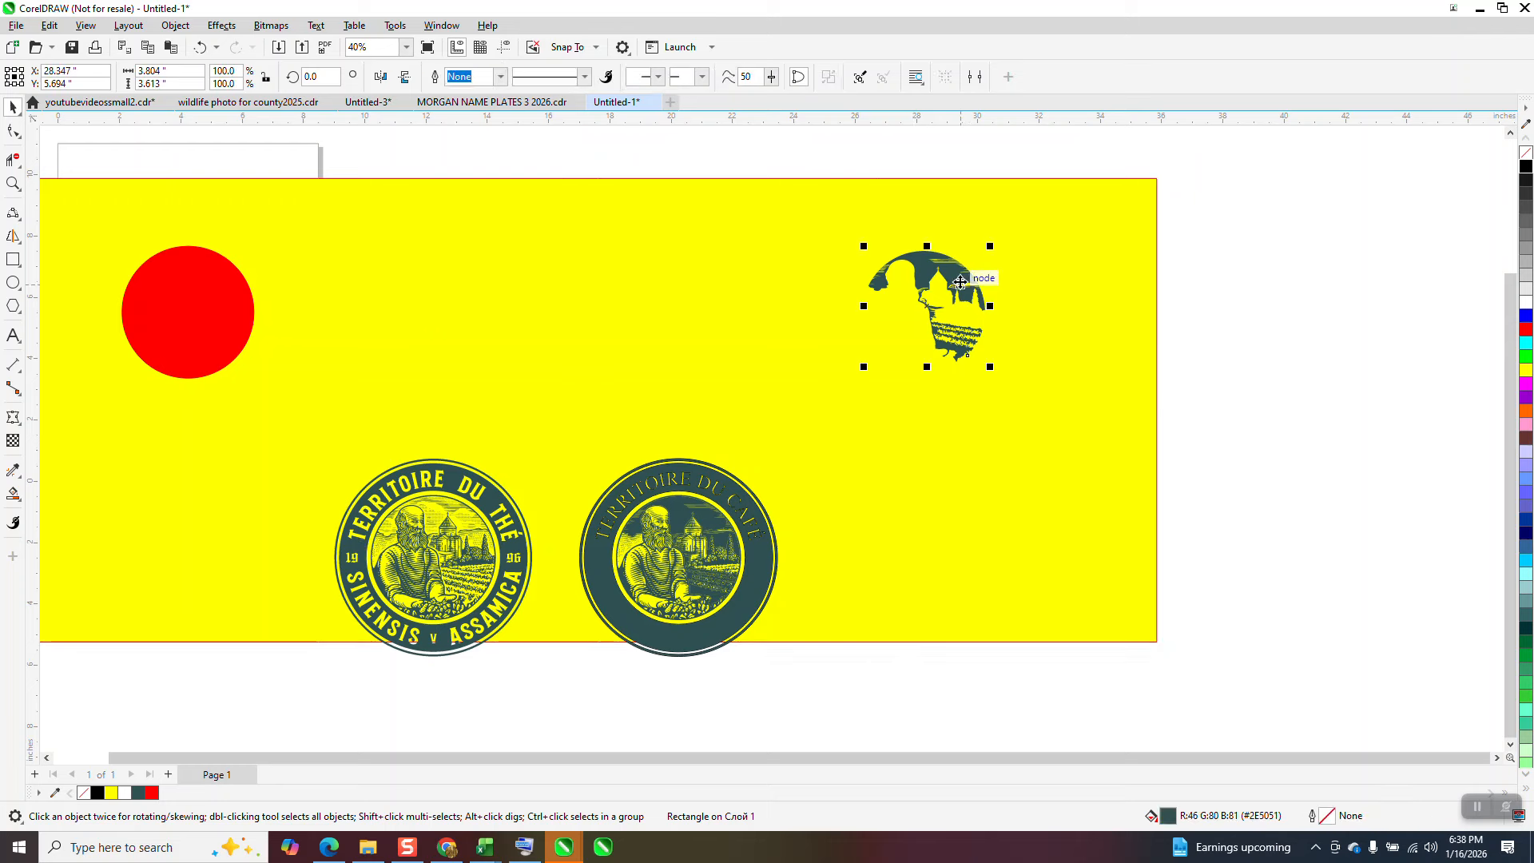
pyautogui.press('Down')
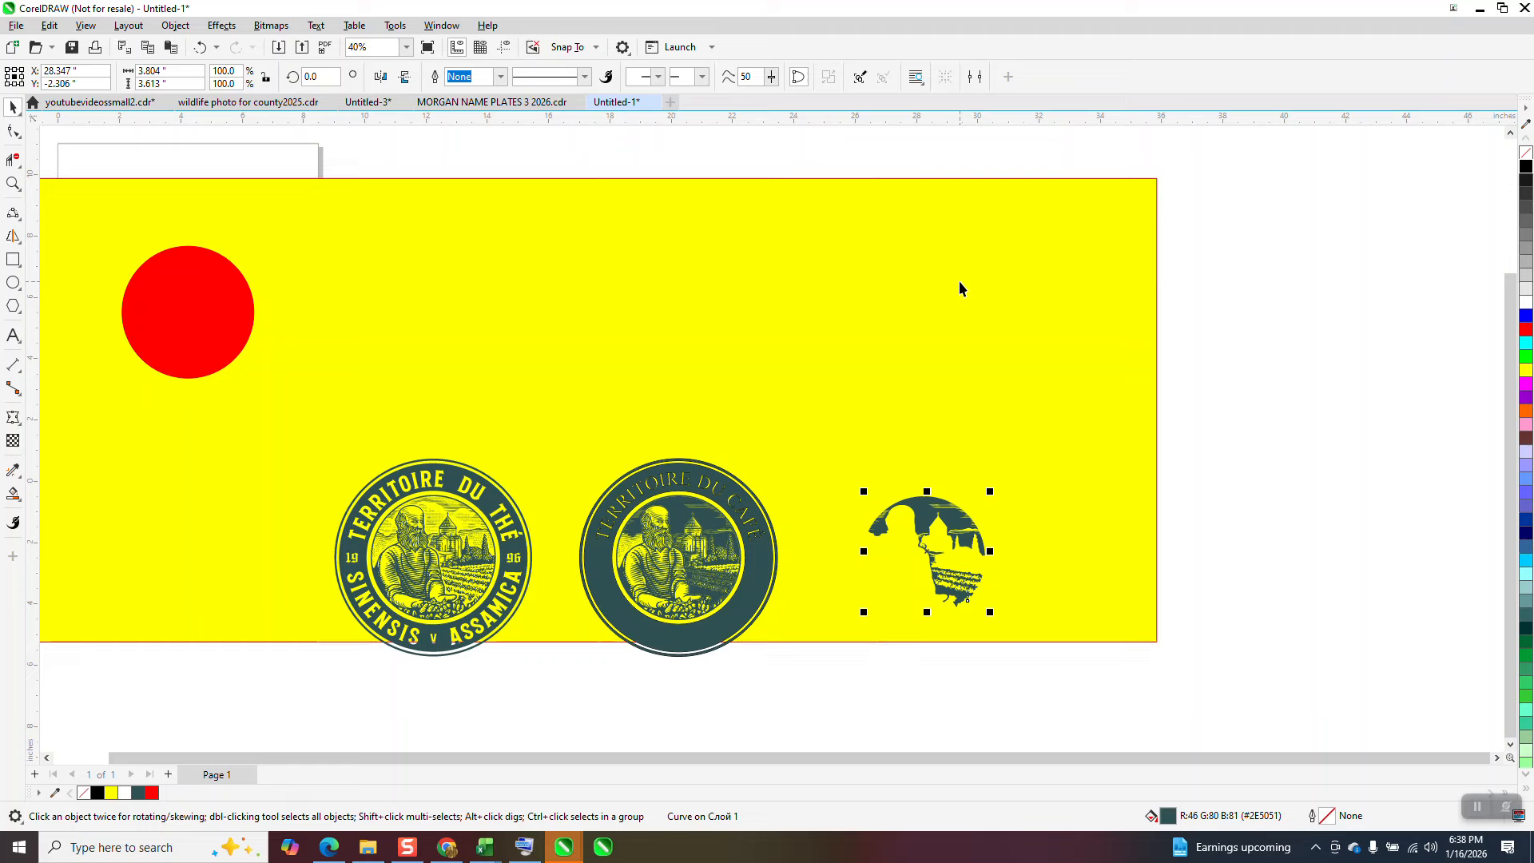
pyautogui.press('Left')
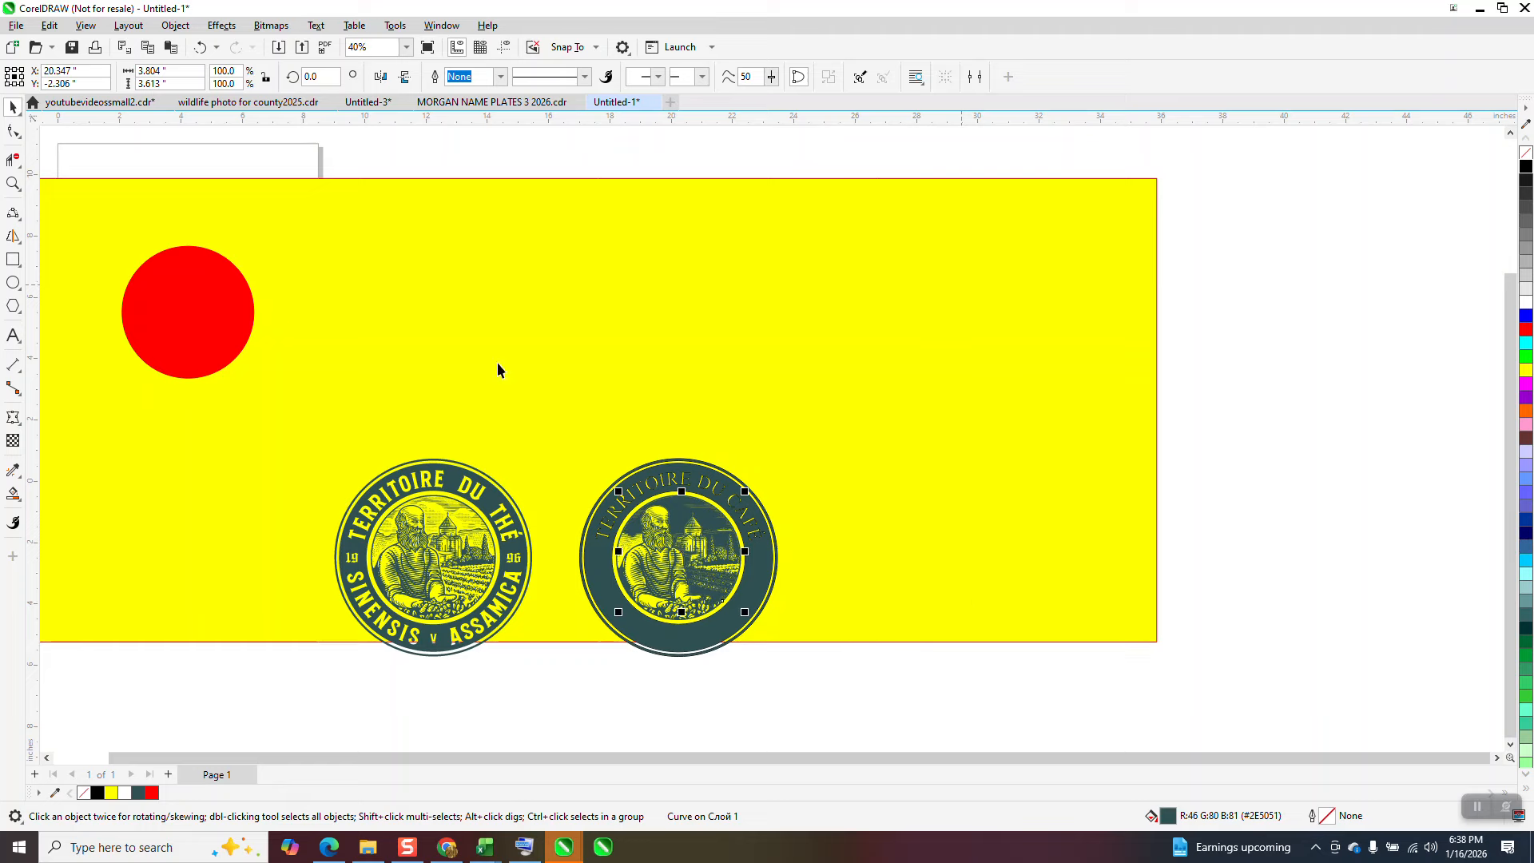
# Step: Compare the original and rebuilt badges up close, including the dotted sky pattern beside the building, and clear the selection
pyautogui.click(13, 183)
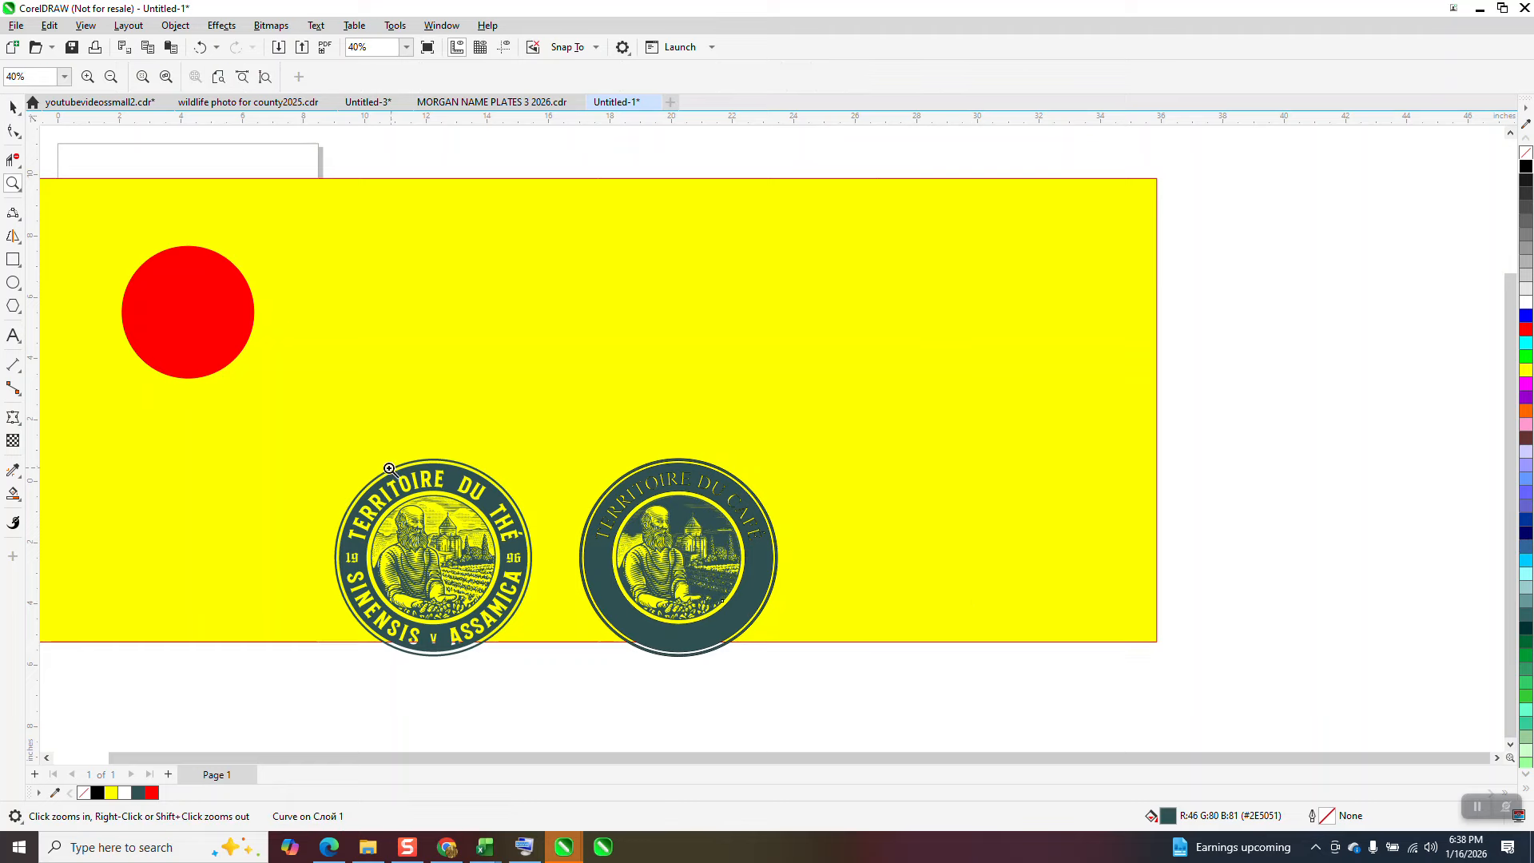
pyautogui.moveTo(318, 472); pyautogui.dragTo(720, 637)
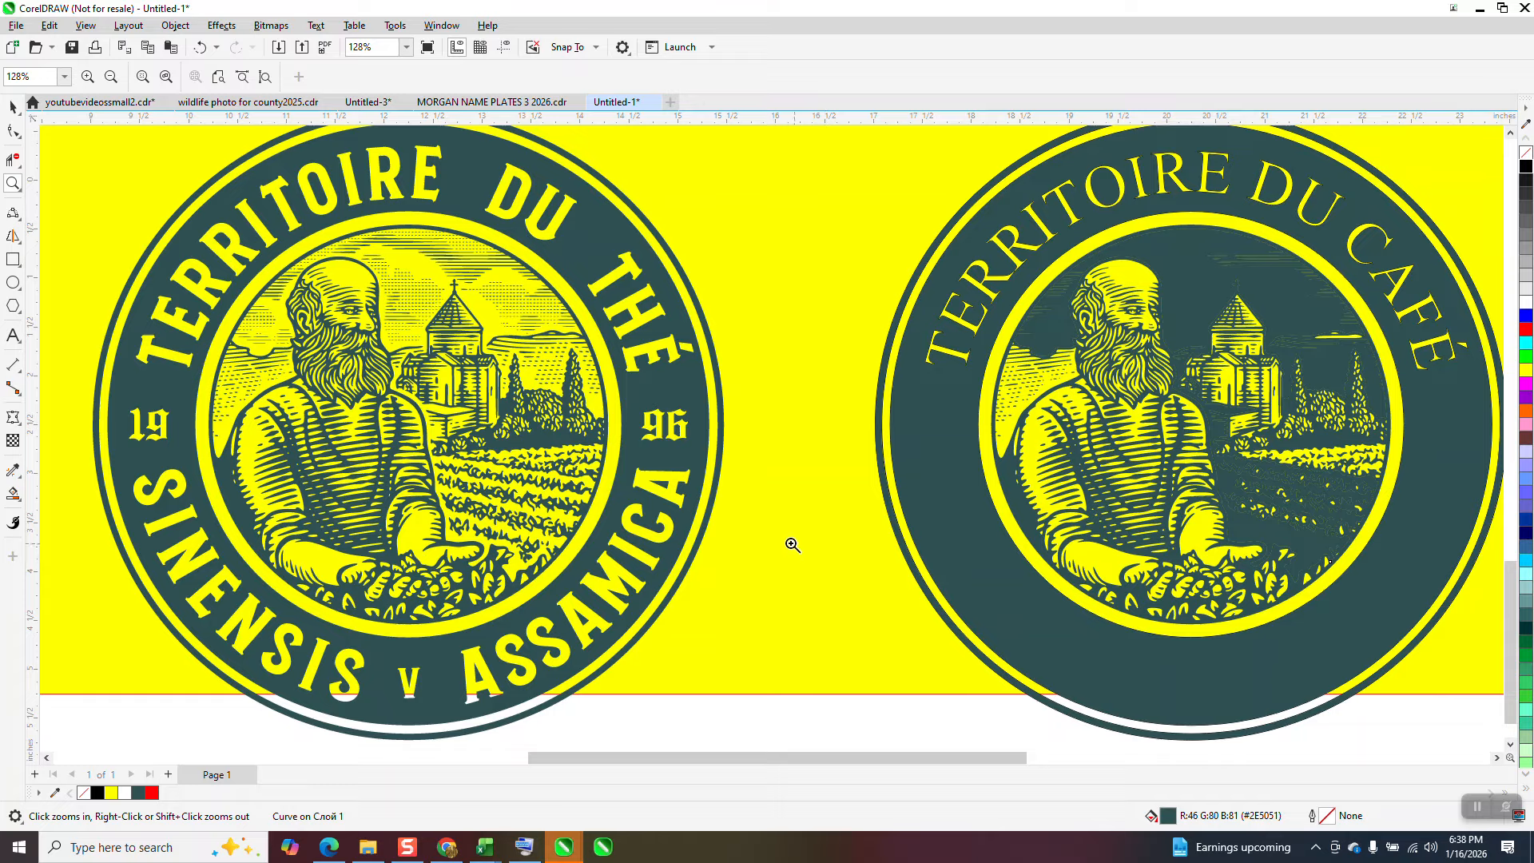
pyautogui.moveTo(465, 281); pyautogui.dragTo(521, 315)
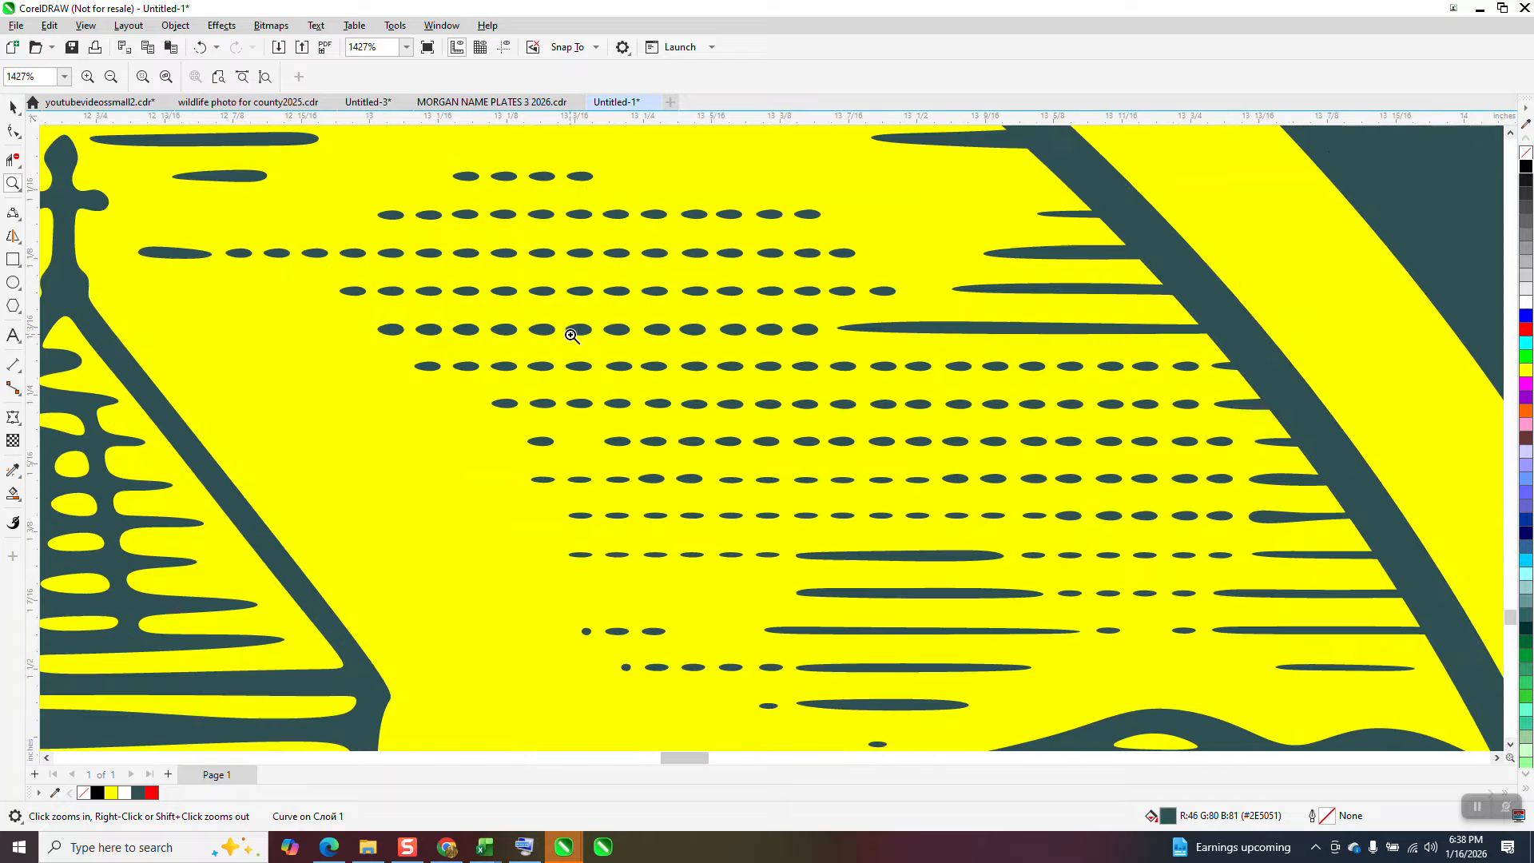
pyautogui.scroll(-2, 535, 328)
pyautogui.scroll(-8, 502, 322)
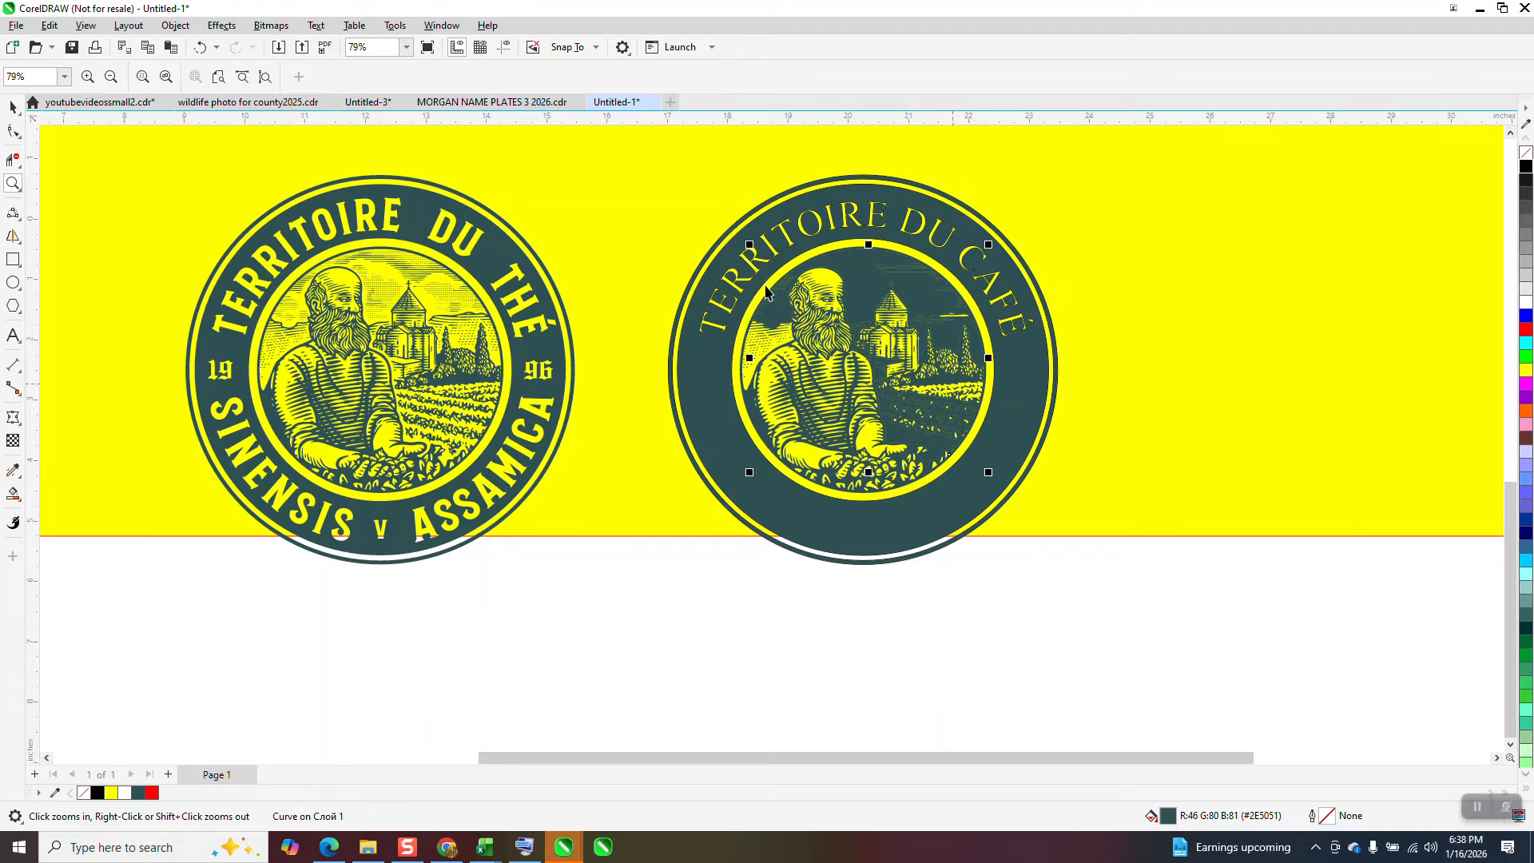
pyautogui.click(967, 237)
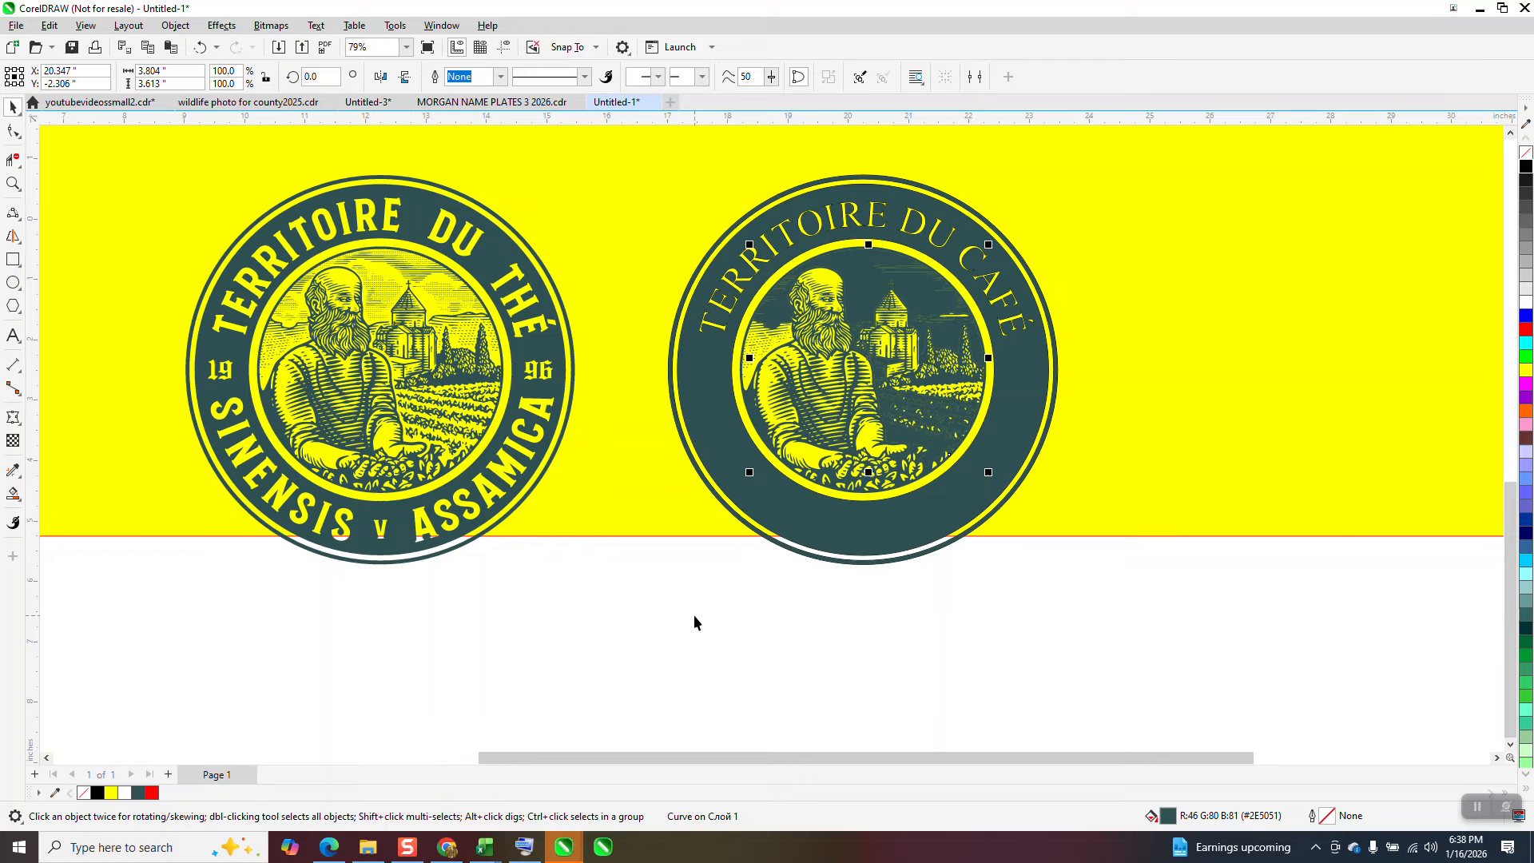
pyautogui.click(669, 617)
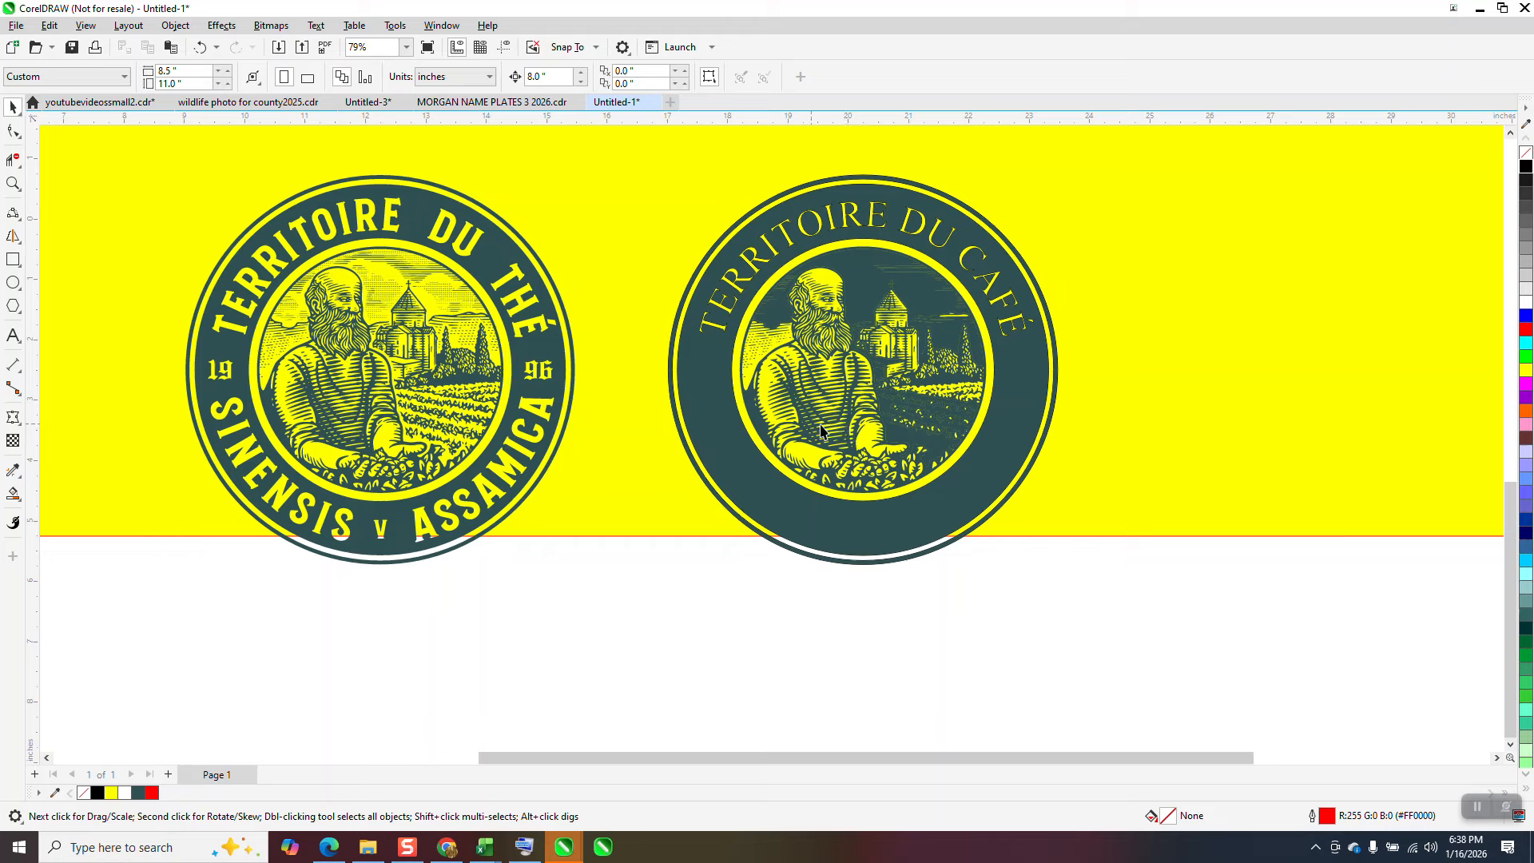
# Step: Move the portrait group 8 inches right out of the ring, and undo a trial move of the ring's 6.151-inch circle
pyautogui.click(832, 320)
pyautogui.press('Right')
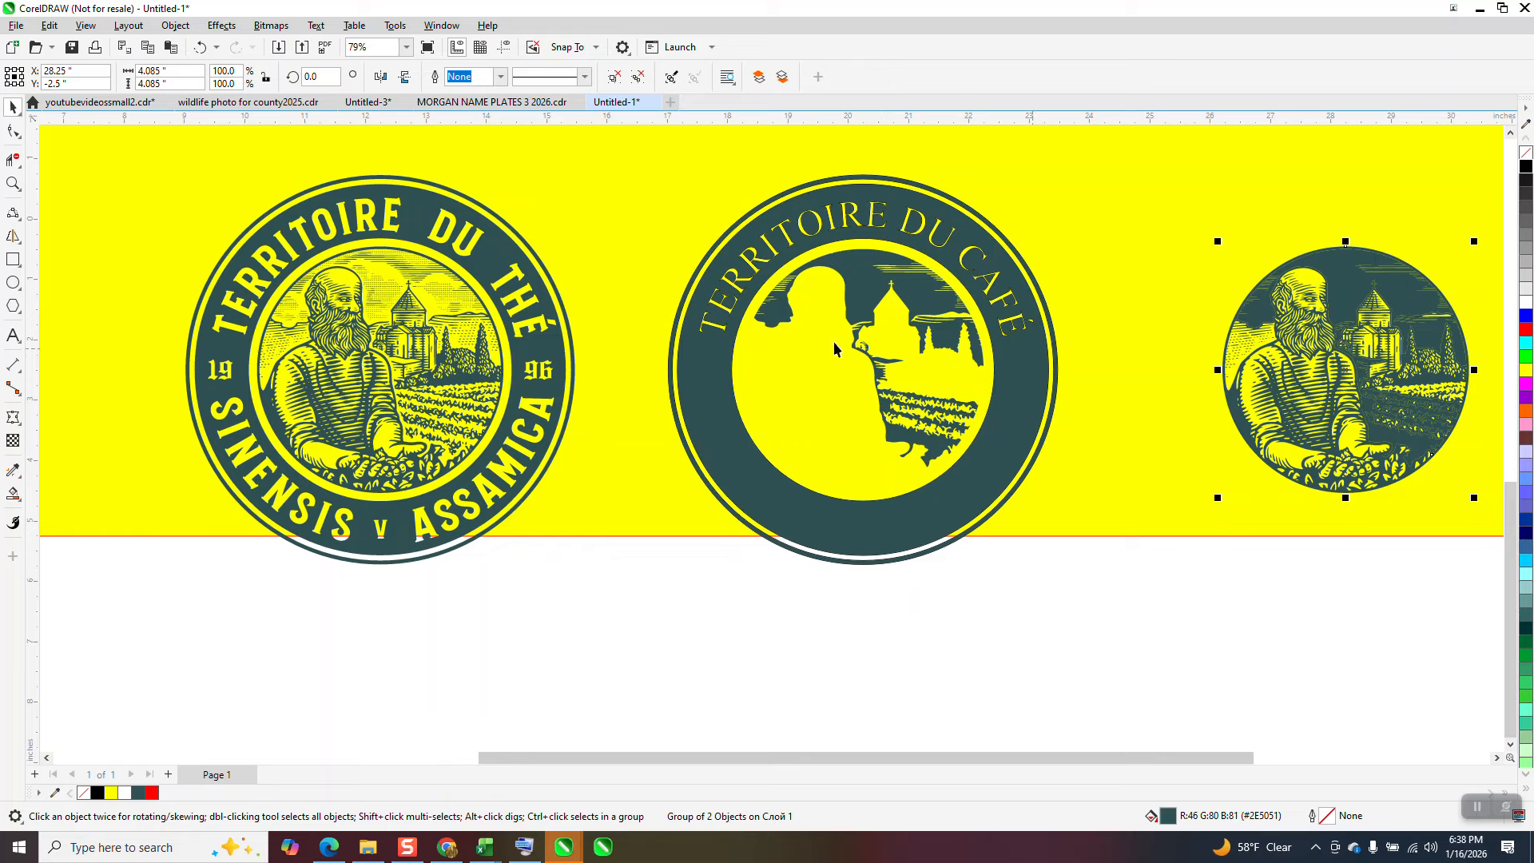
pyautogui.click(882, 300)
pyautogui.press('Right')
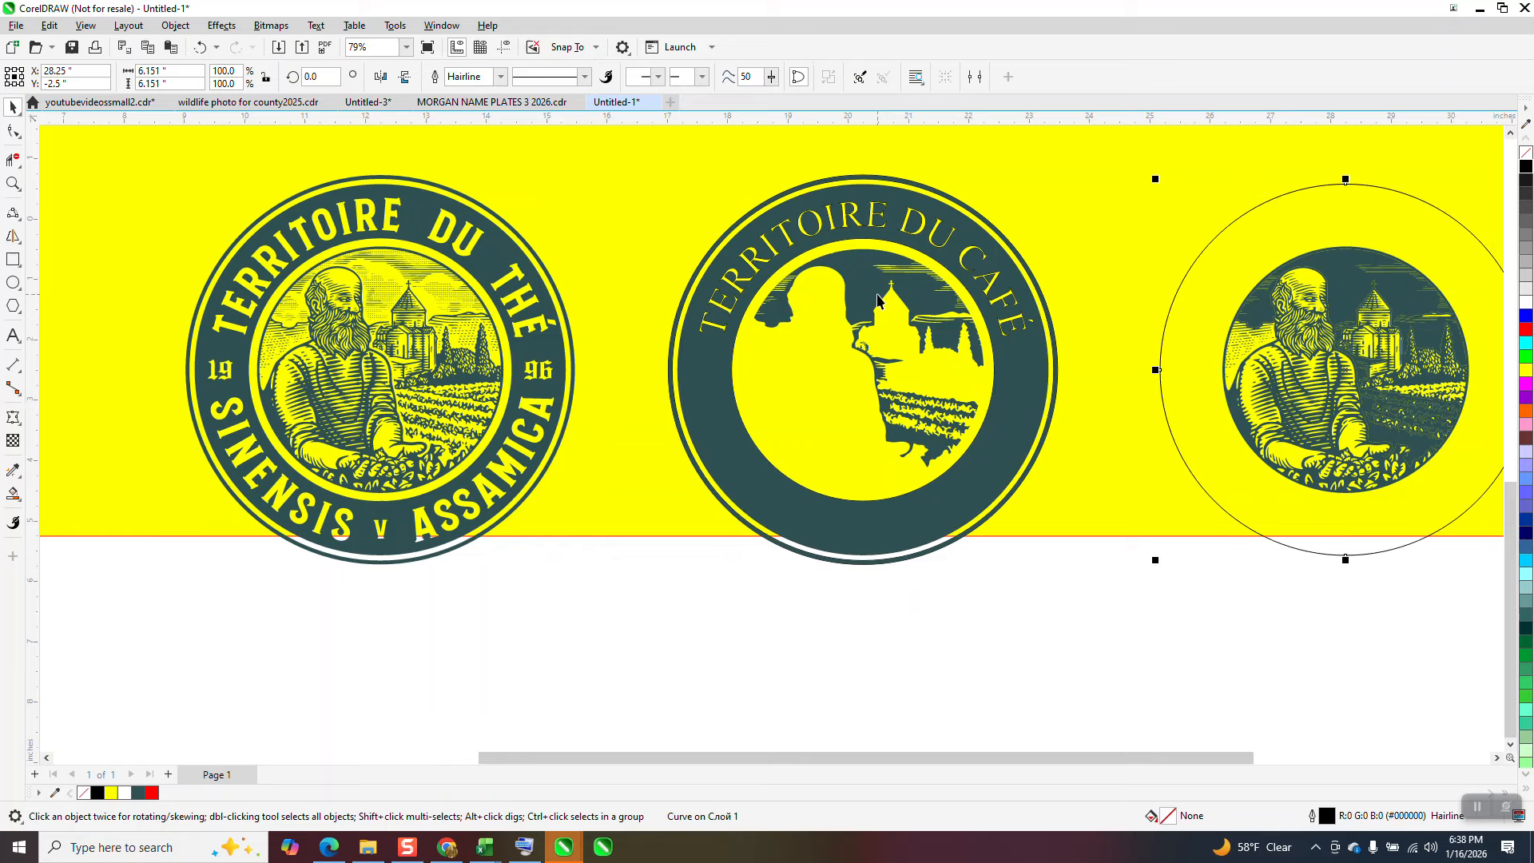
pyautogui.hotkey('ctrl', 'z')
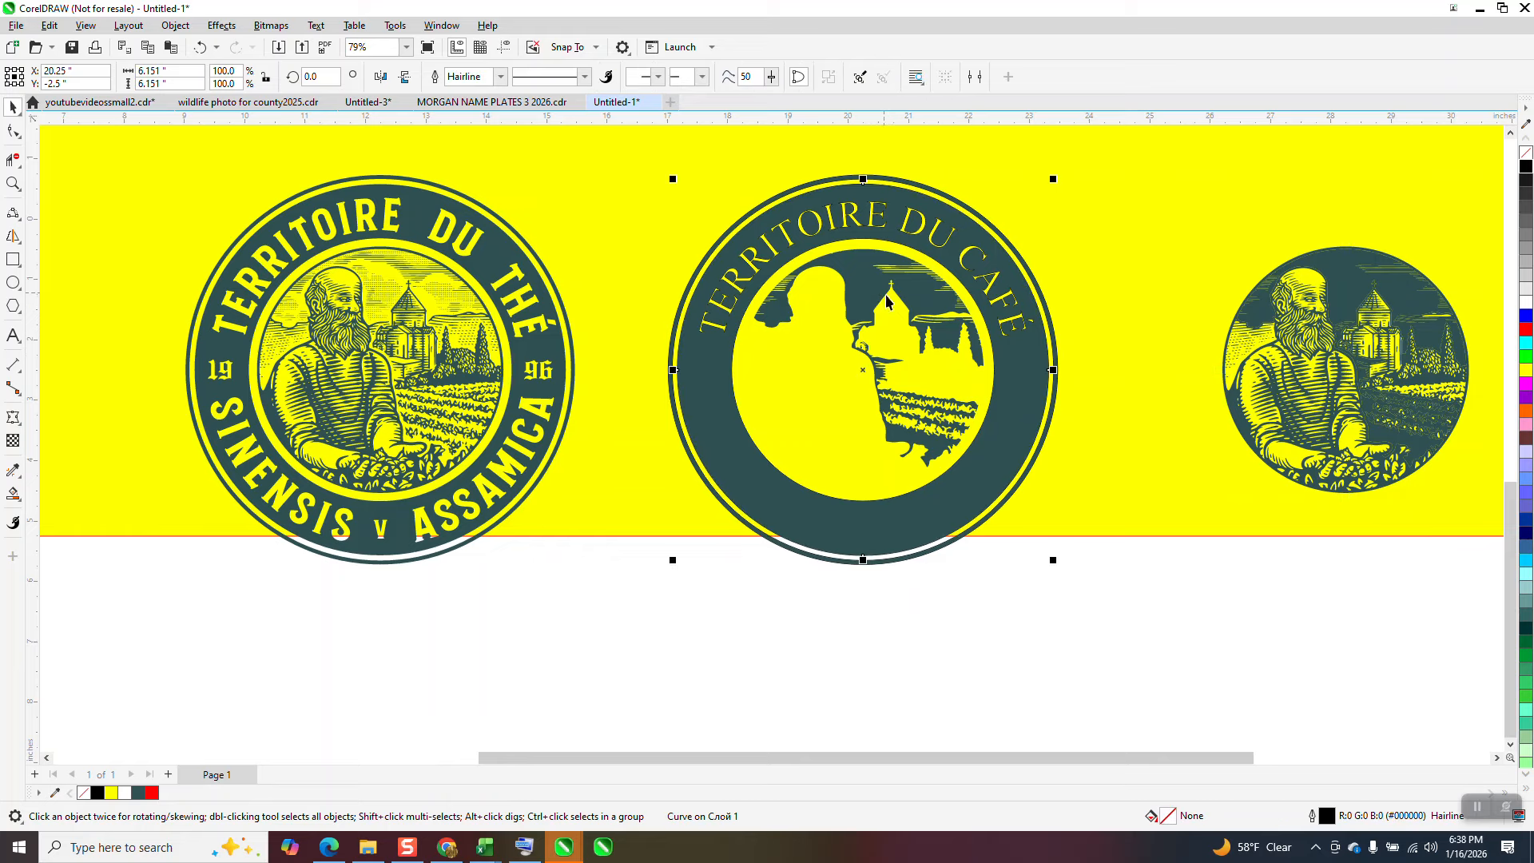
pyautogui.click(663, 566)
# Step: Move the yellow rectangle down and right, mostly off the page, and center the original badge on the page over the red circle
pyautogui.scroll(-5, 637, 371)
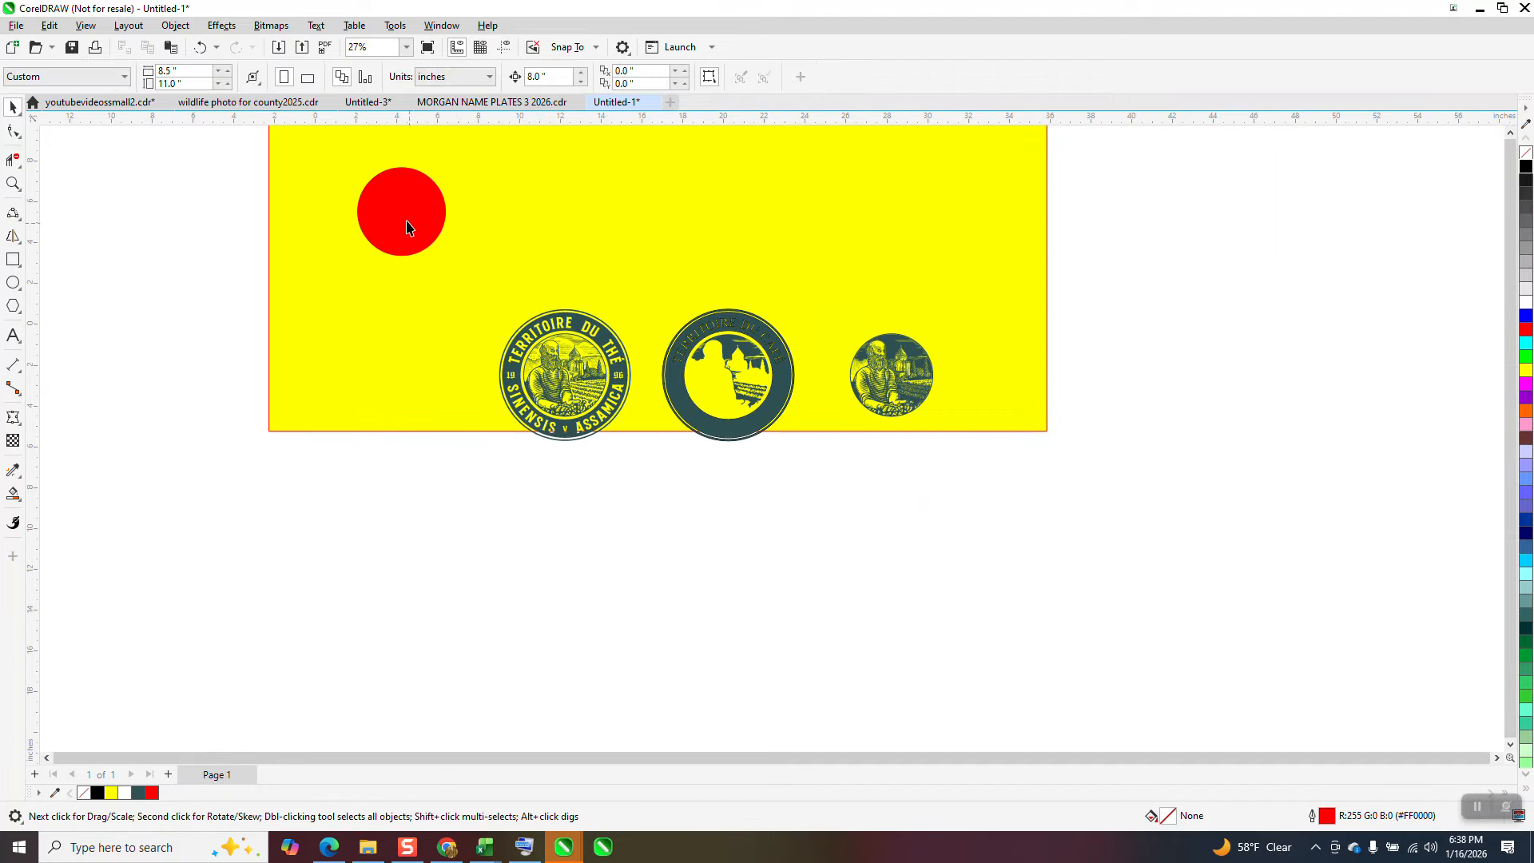
pyautogui.moveTo(494, 303); pyautogui.dragTo(641, 471)
pyautogui.moveTo(479, 293); pyautogui.dragTo(644, 485)
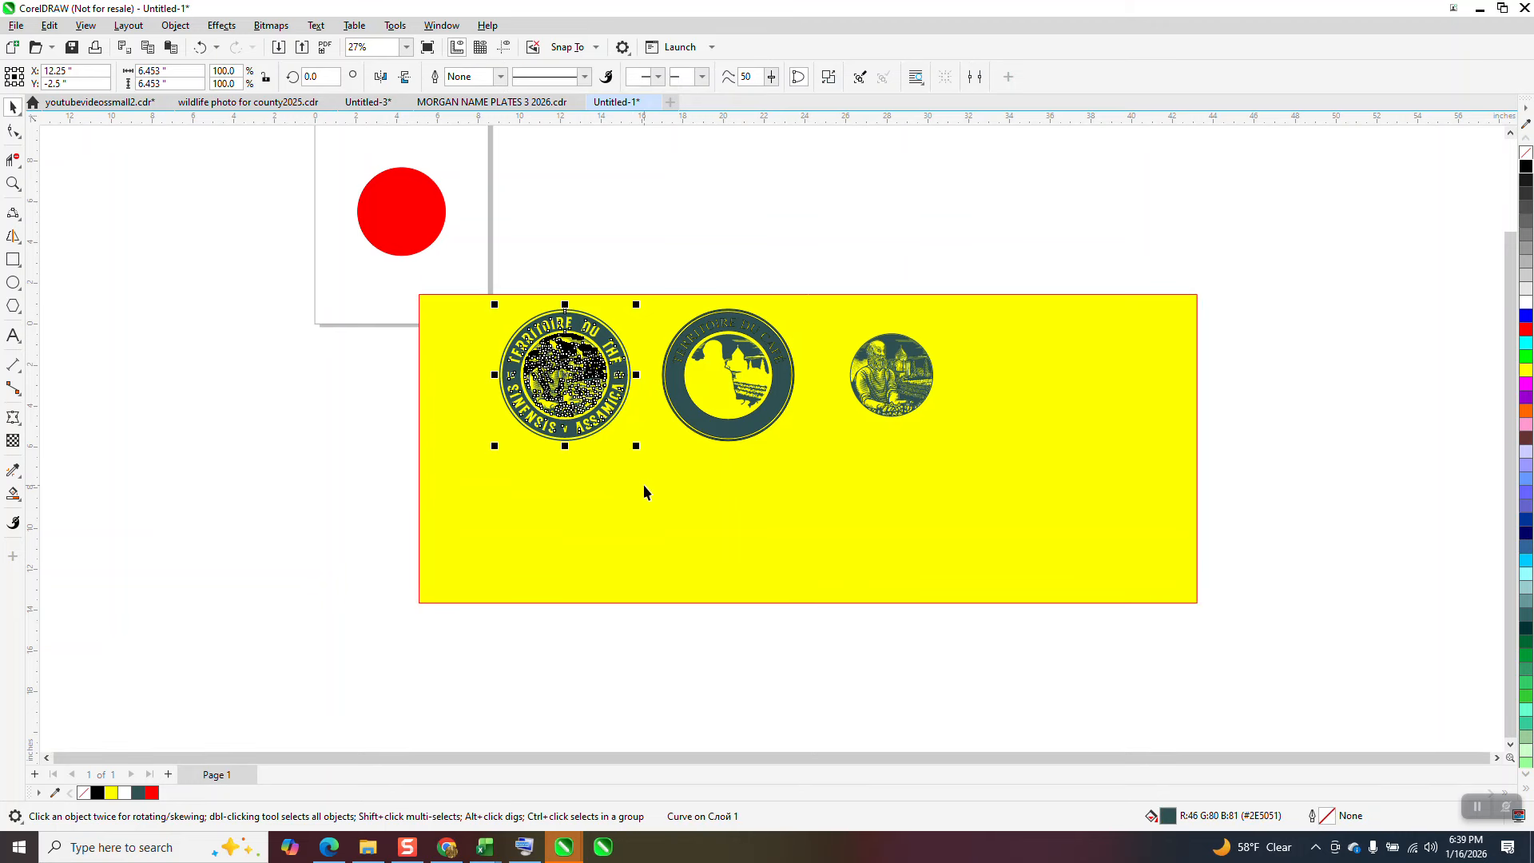
pyautogui.press('p')
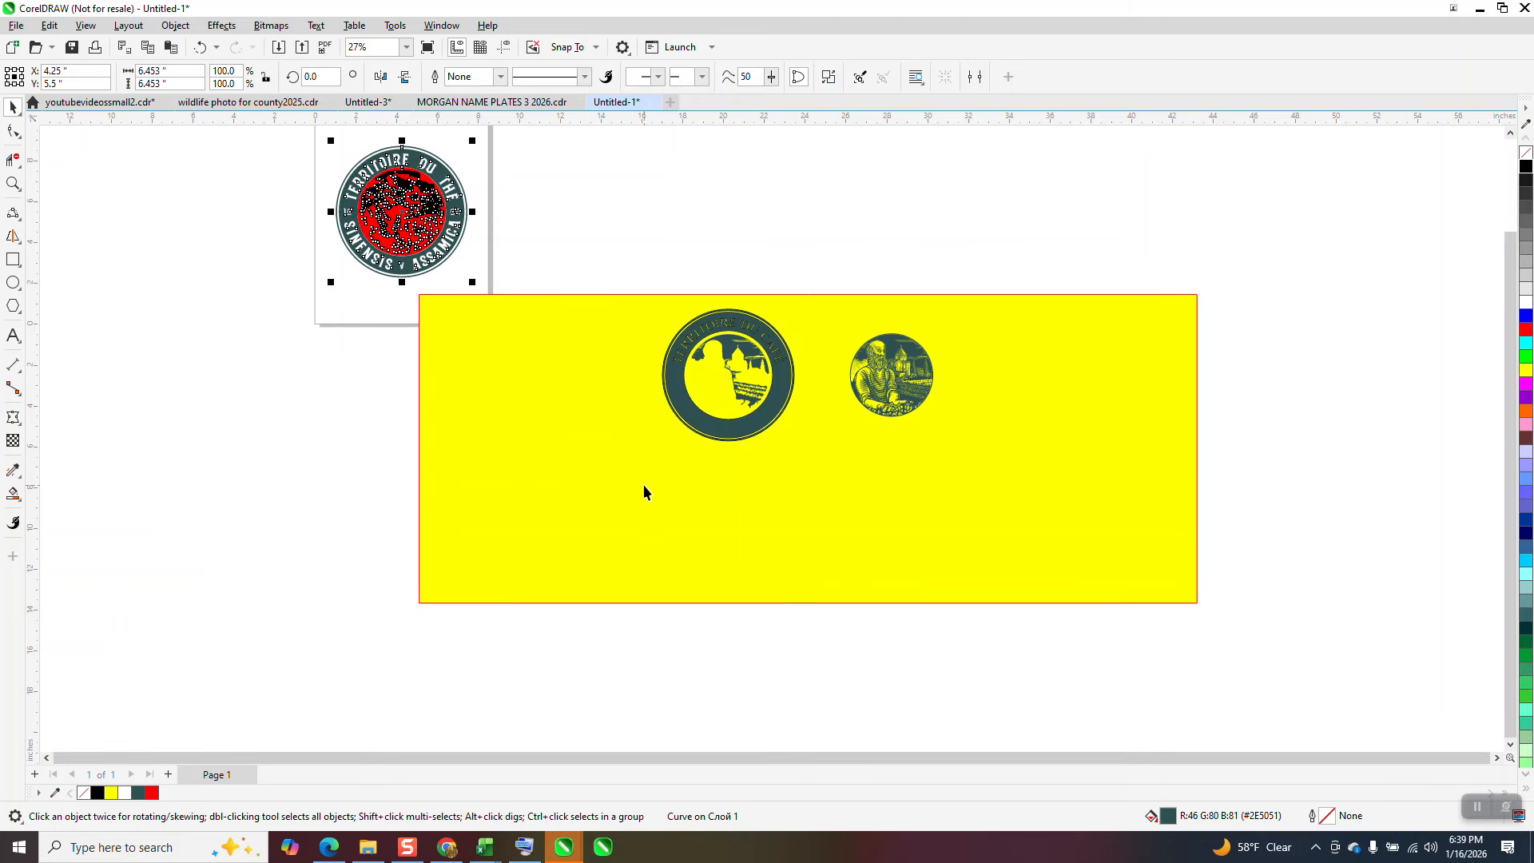
# Step: Intersect the original badge with the red circle beneath it to extract the portrait scene
pyautogui.click(11, 183)
pyautogui.moveTo(320, 152); pyautogui.dragTo(533, 292)
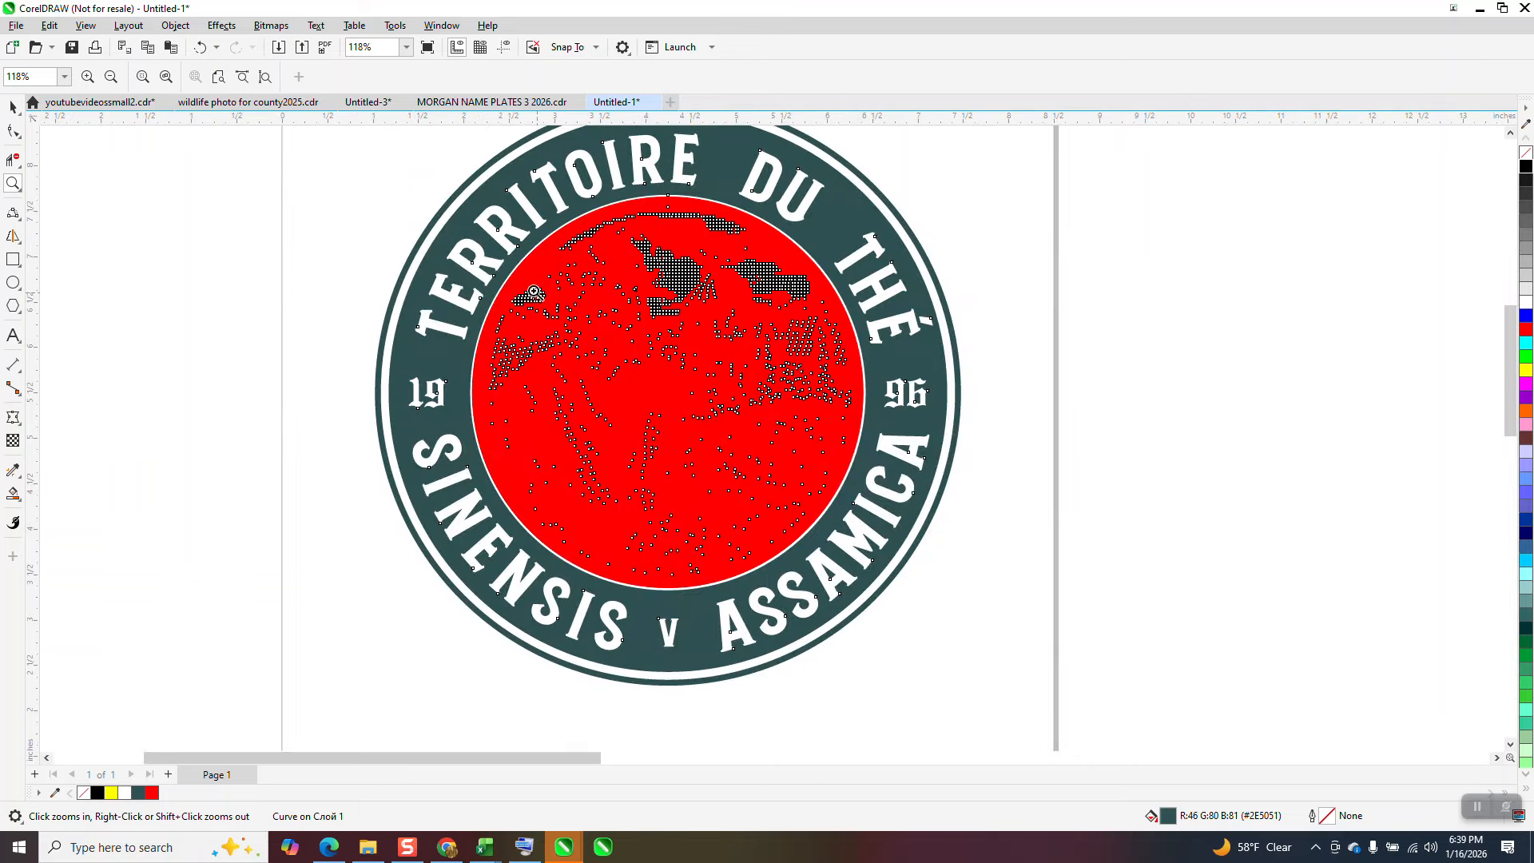
pyautogui.click(12, 106)
pyautogui.click(672, 184)
pyautogui.scroll(-1, 698, 269)
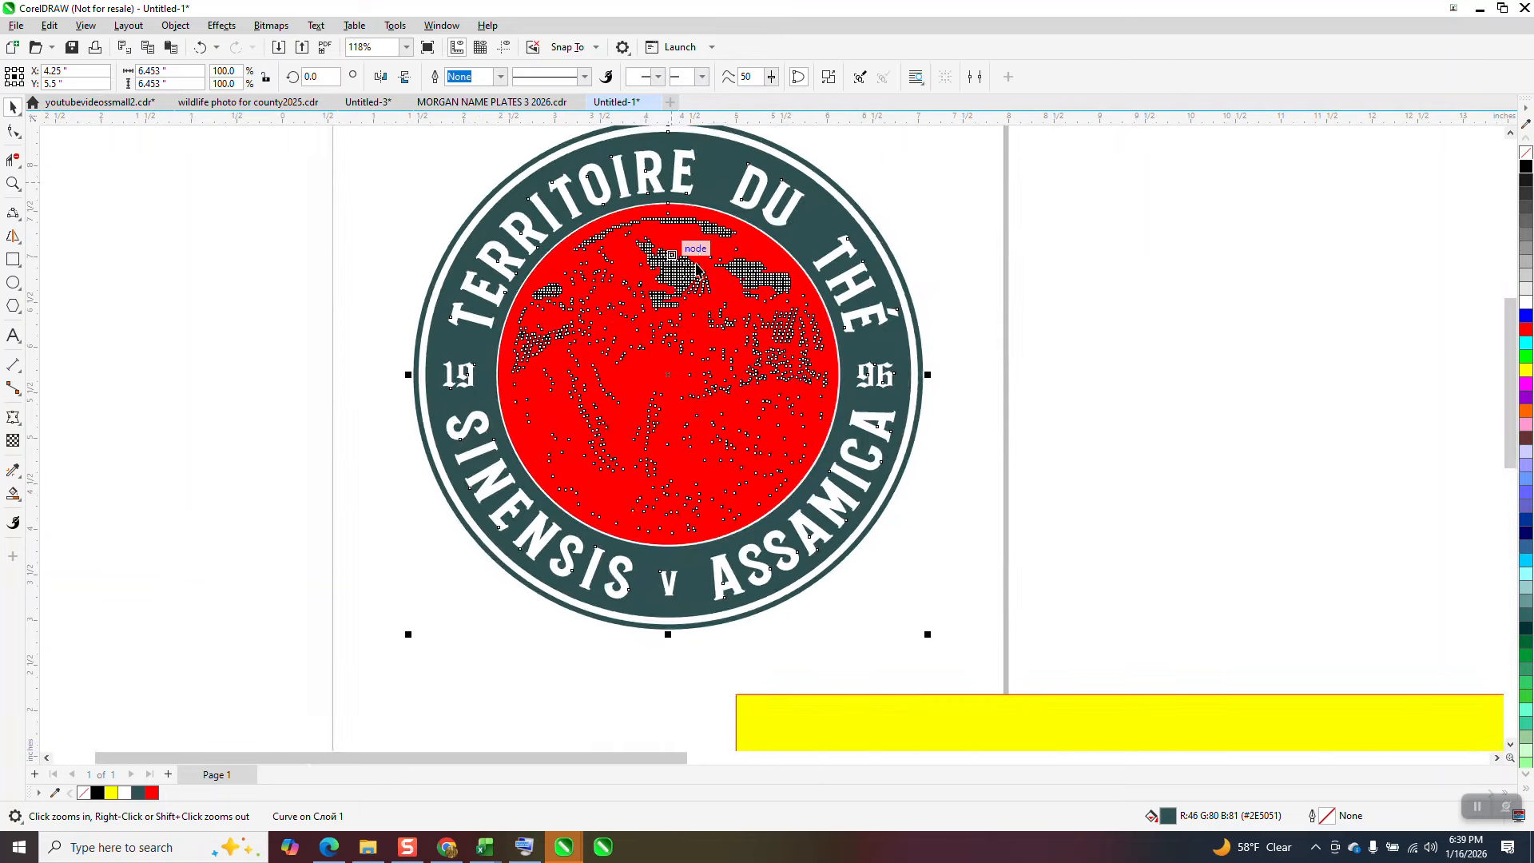
pyautogui.scroll(-3, 727, 271)
pyautogui.click(951, 223)
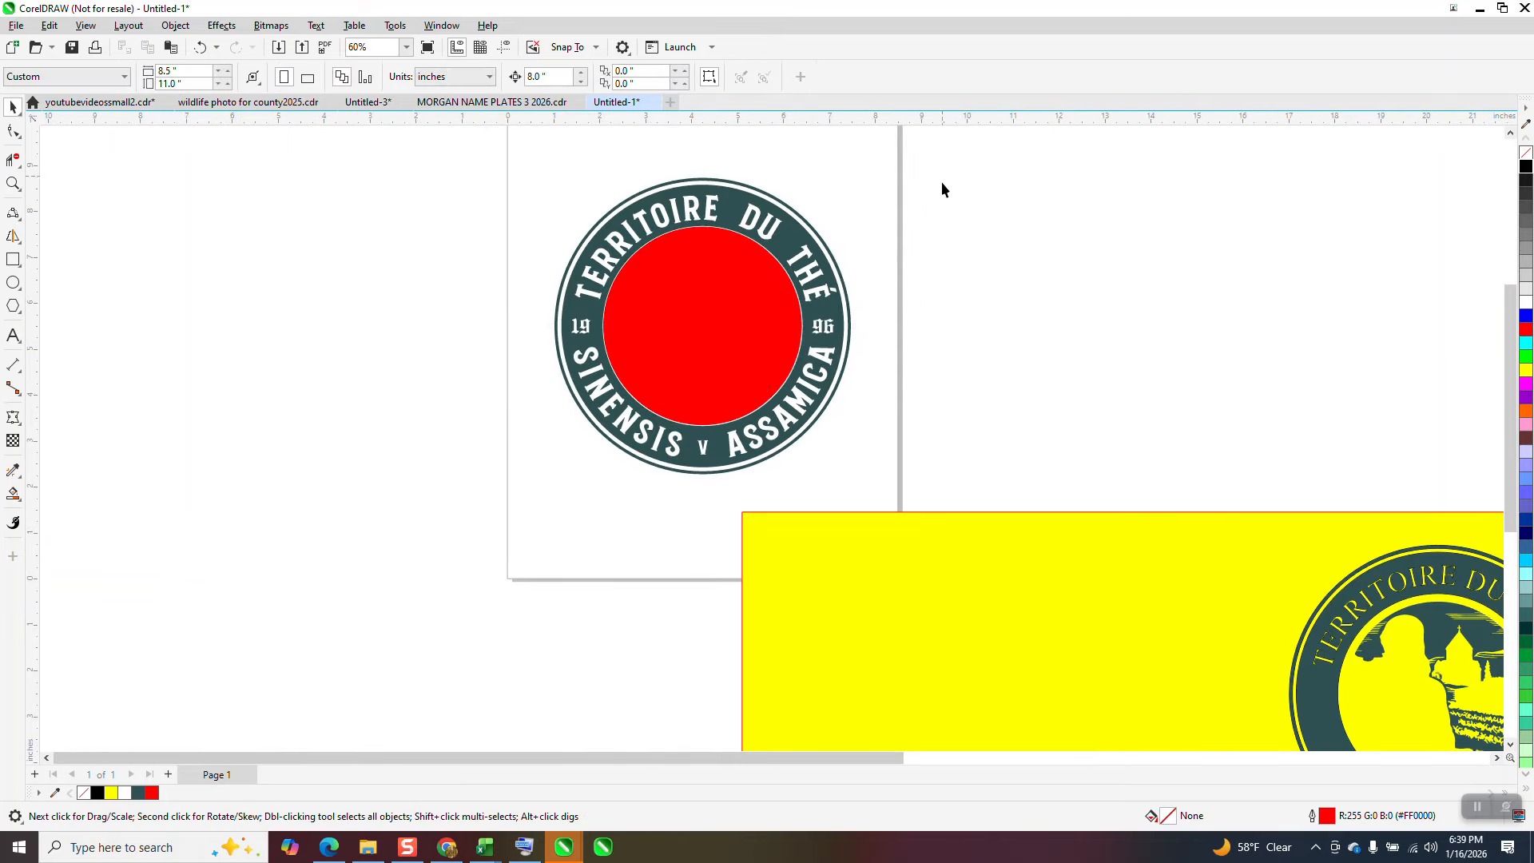
pyautogui.moveTo(942, 182); pyautogui.dragTo(497, 505)
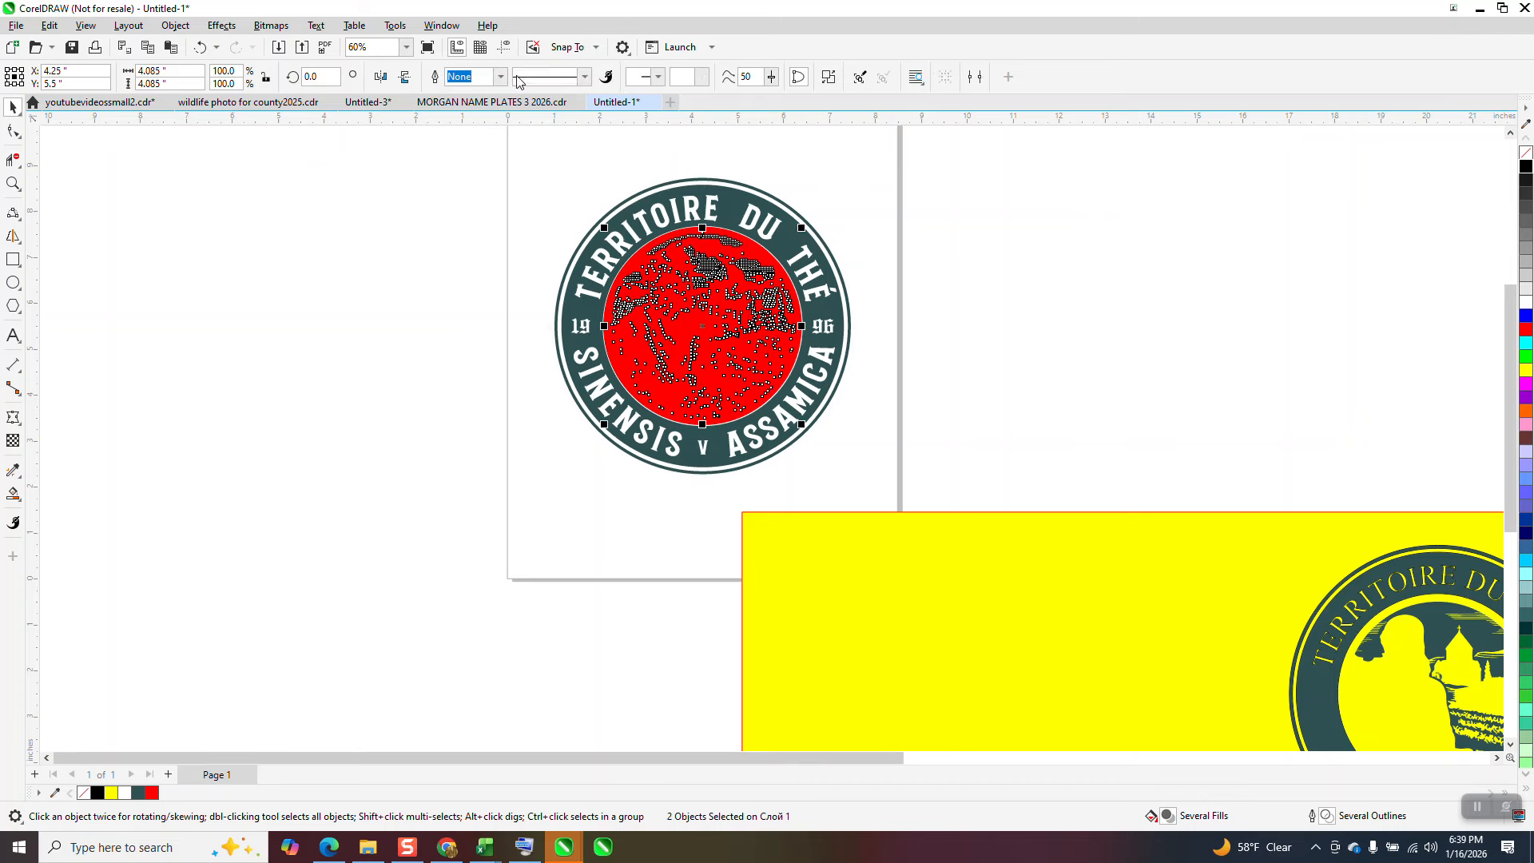
pyautogui.click(521, 79)
# Step: Move the extracted portrait 8 inches right and 8 inches down onto the yellow rectangle, and clear the selection
pyautogui.press('Right')
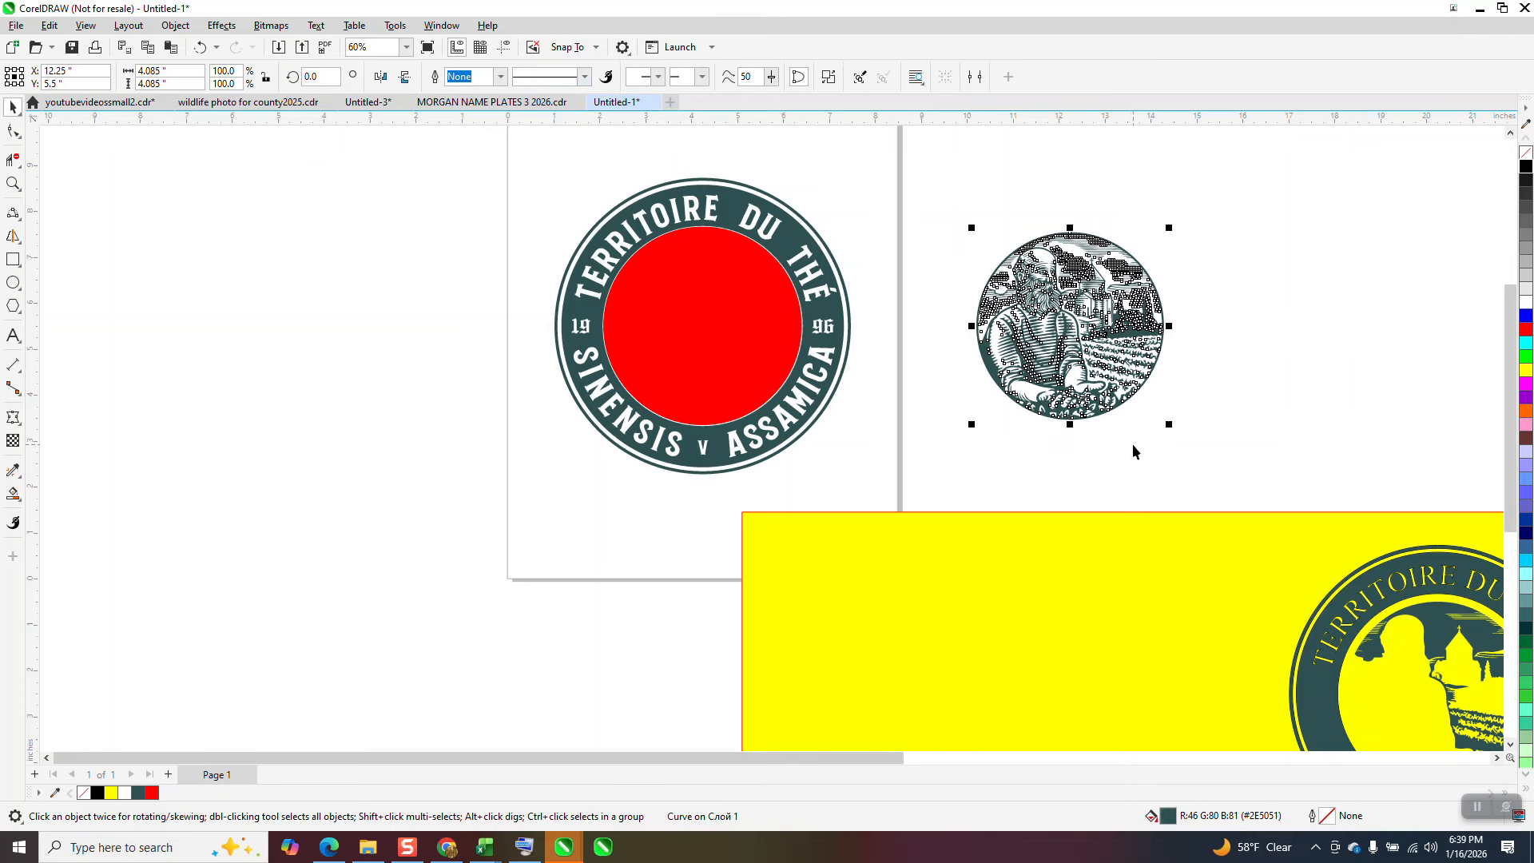
pyautogui.press('Down')
pyautogui.scroll(-3, 1111, 416)
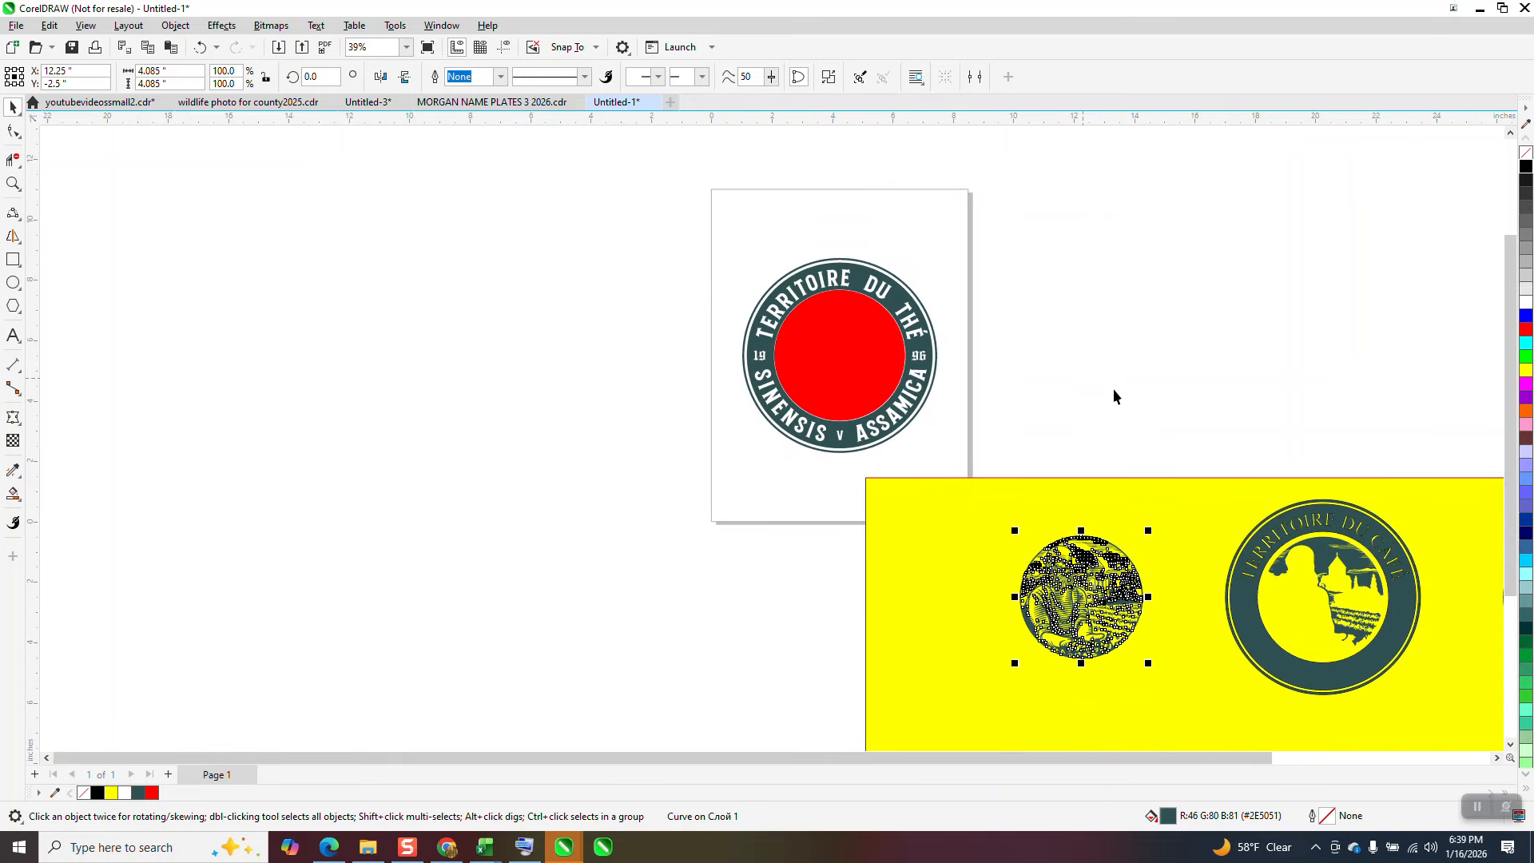
pyautogui.click(1186, 373)
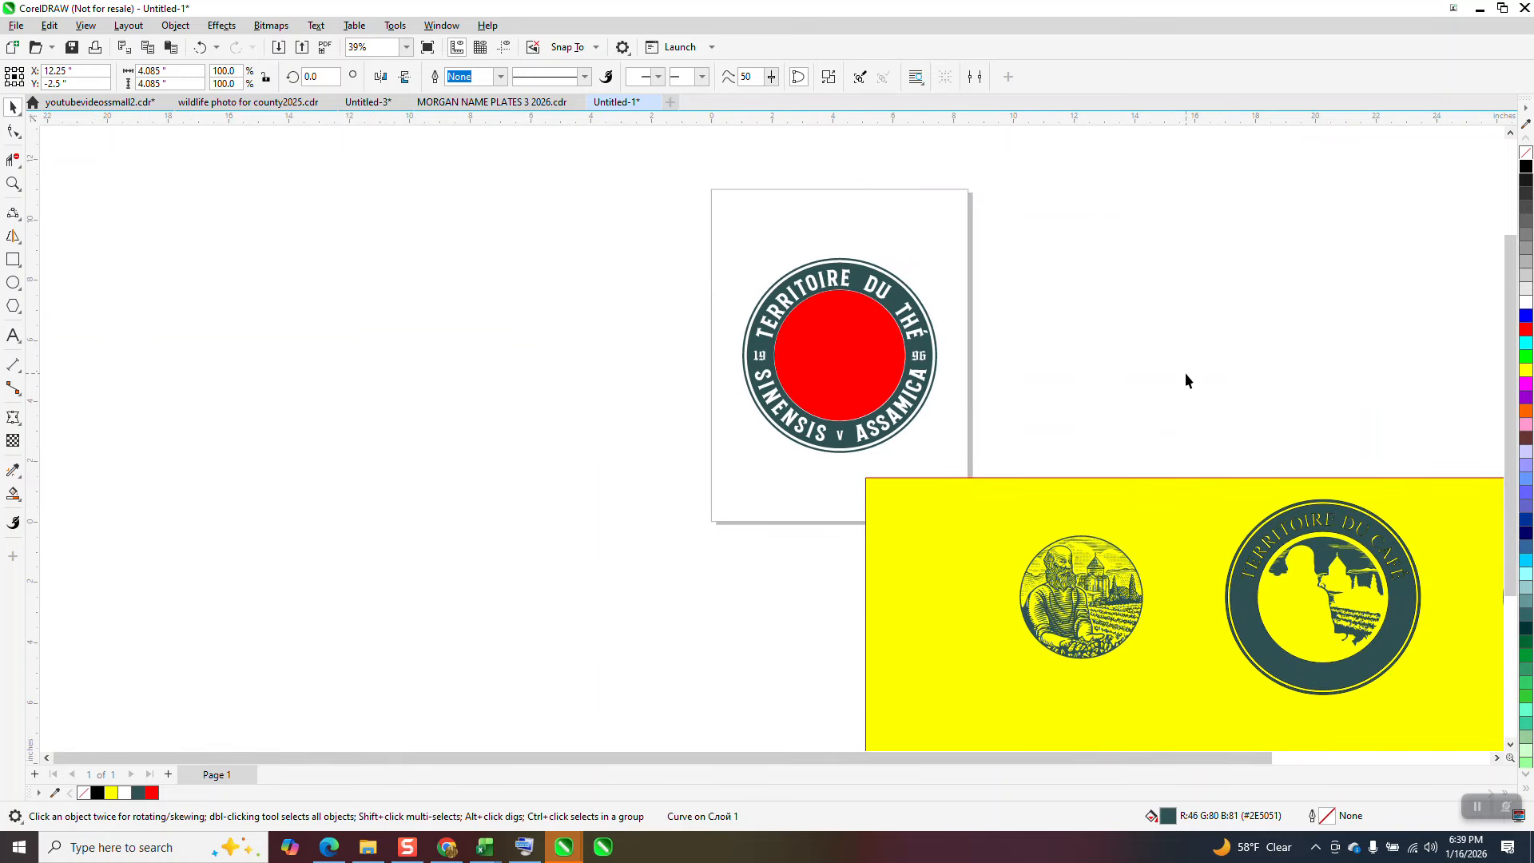
# Step: Delete the hairline circles and background shading piece from the TERRITOIRE DU CAFÉ ring, and move the extracted portrait 8 inches right into it
pyautogui.click(1325, 574)
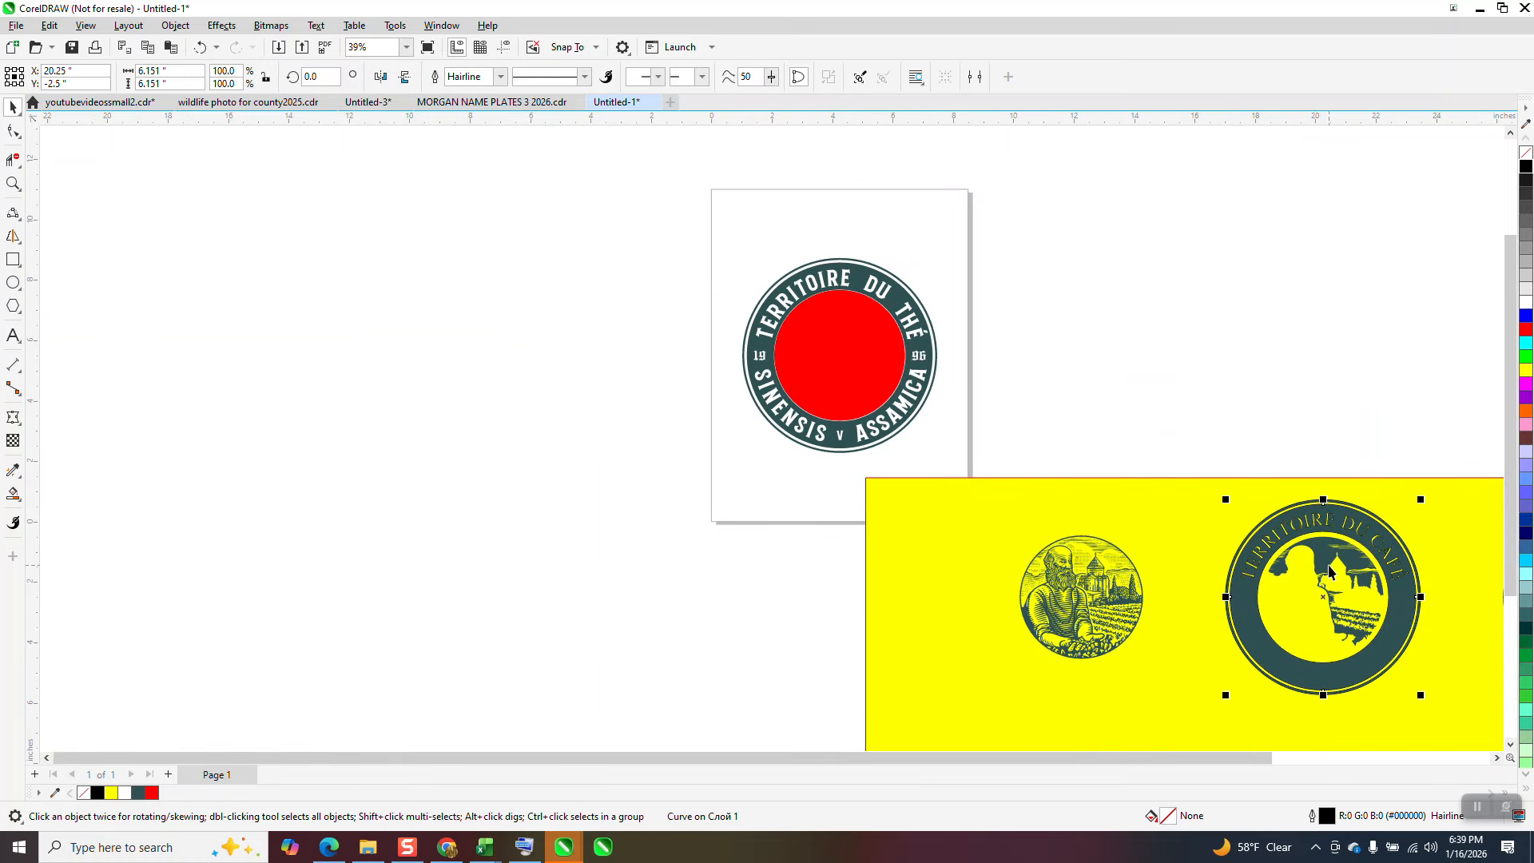
pyautogui.click(506, 237)
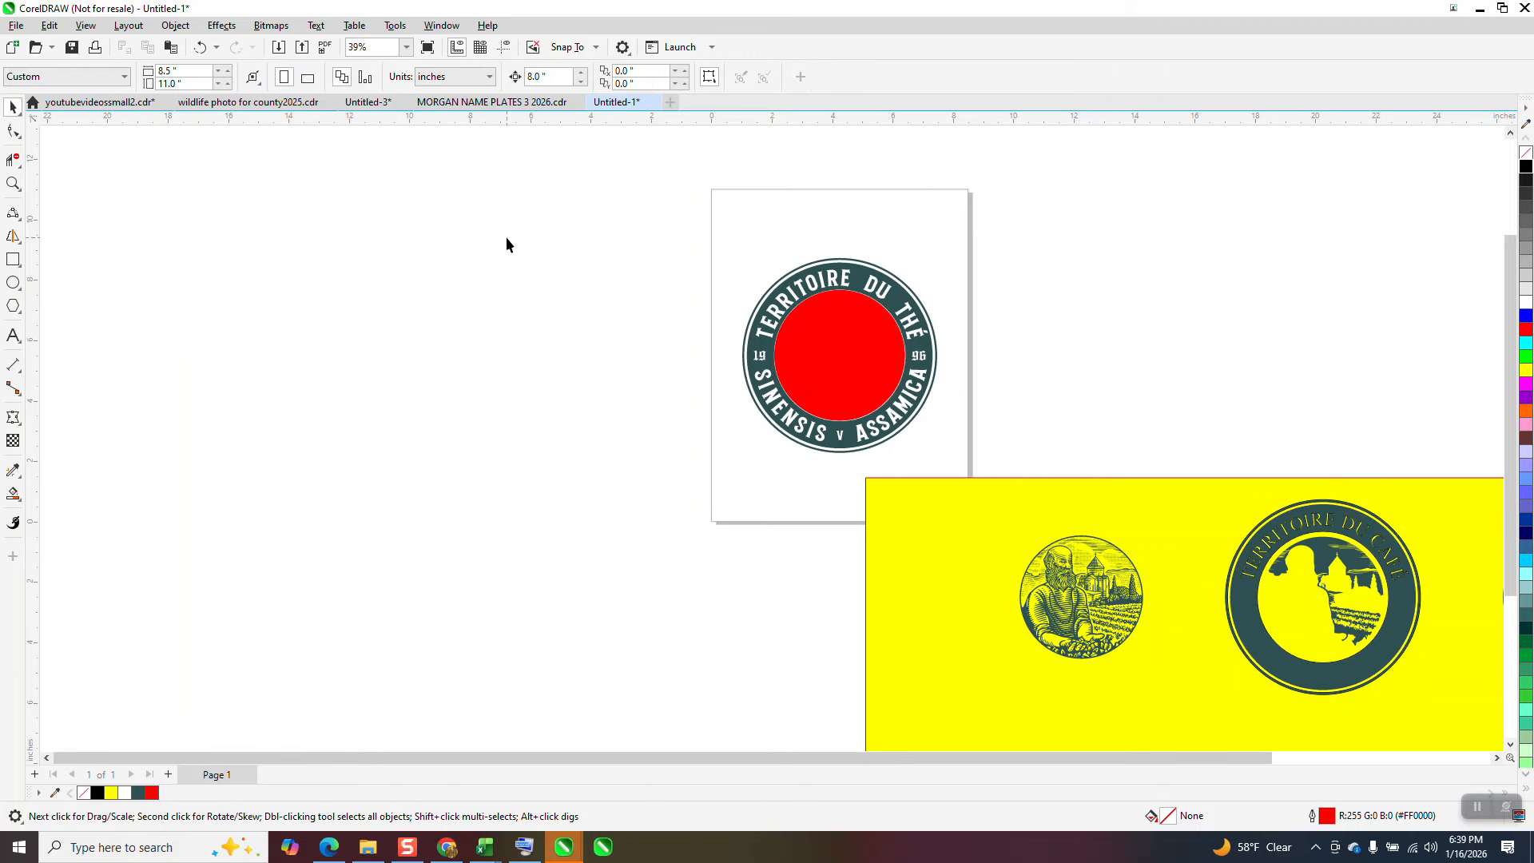
pyautogui.click(1328, 556)
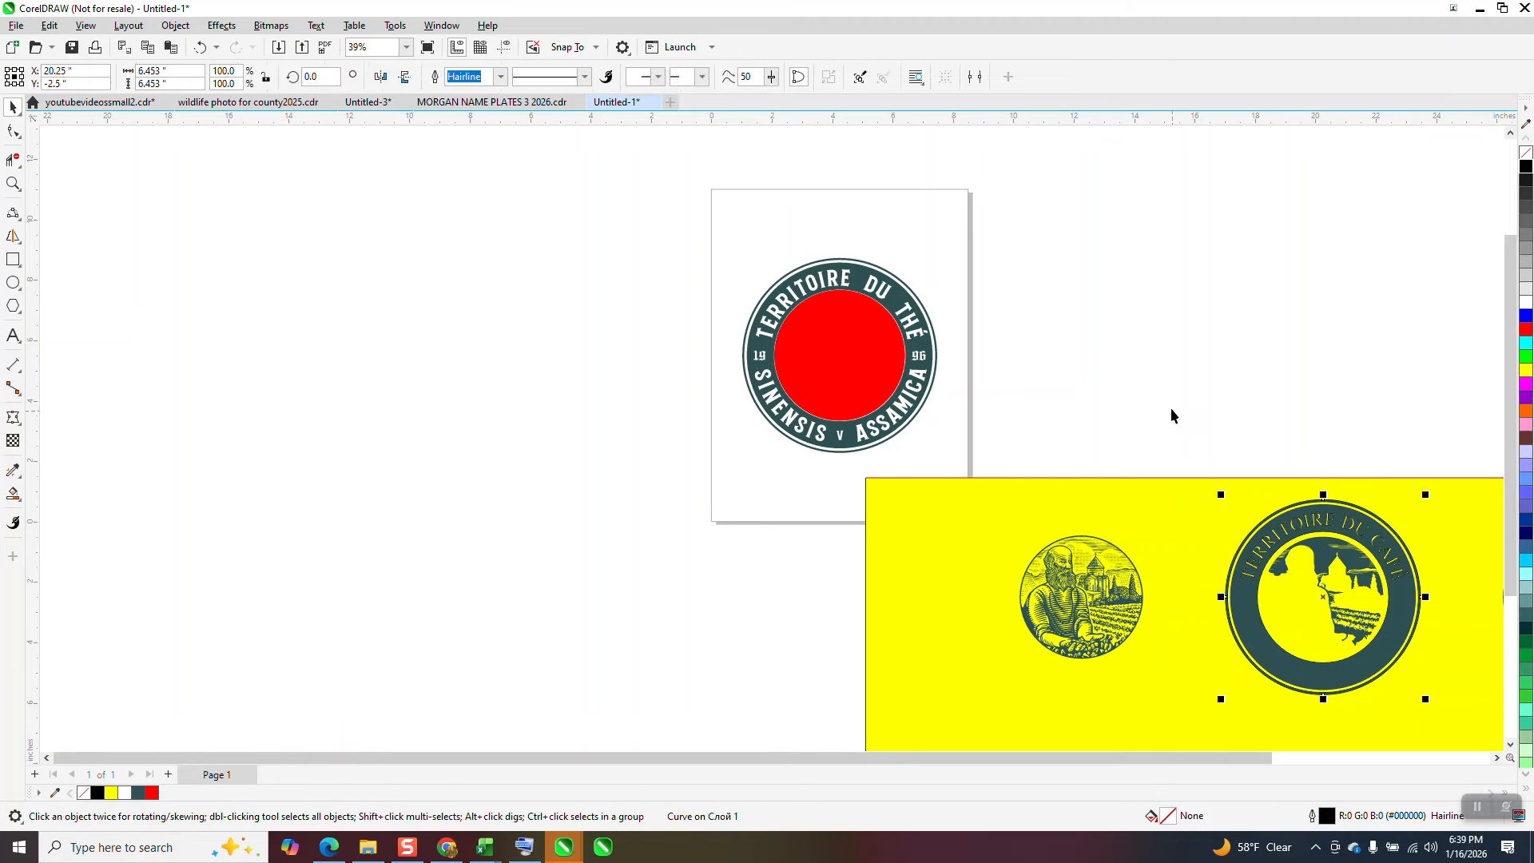
pyautogui.press('Delete')
pyautogui.click(1322, 553)
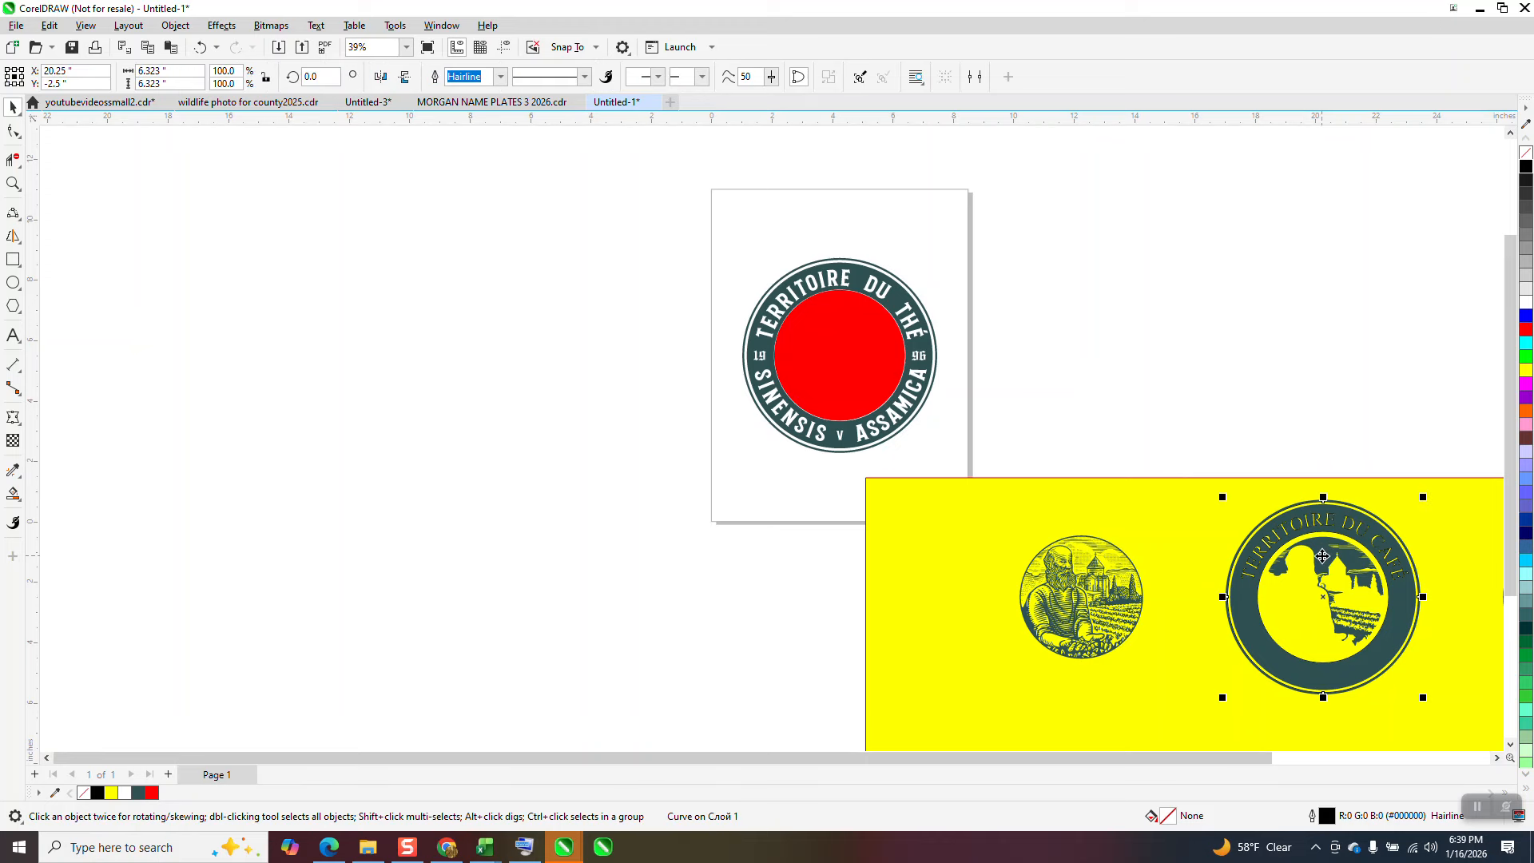
pyautogui.press('Delete')
pyautogui.click(1323, 556)
pyautogui.press('Delete')
pyautogui.click(1325, 557)
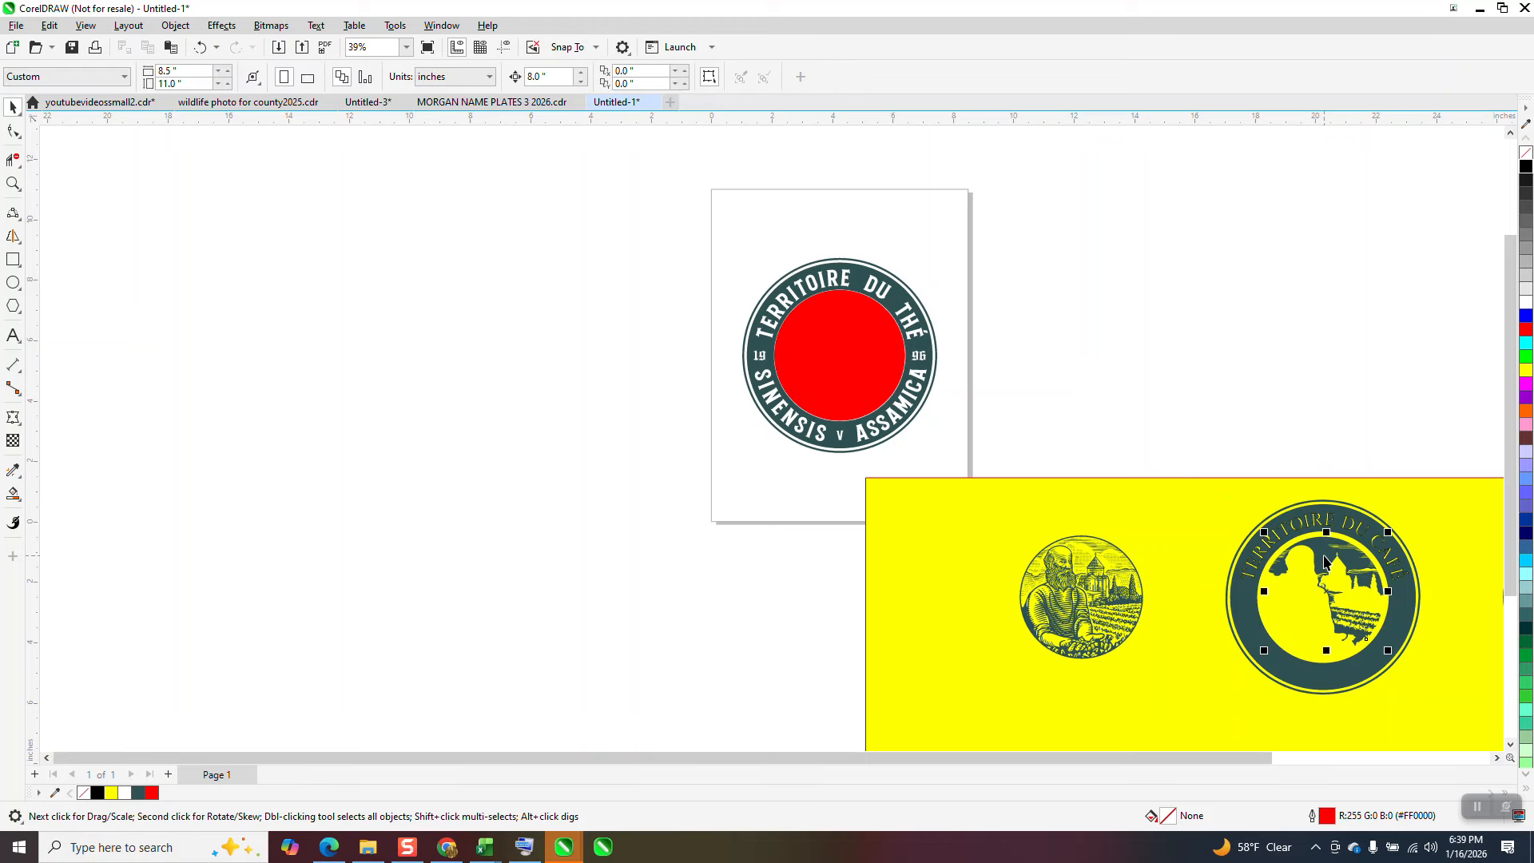
pyautogui.press('Delete')
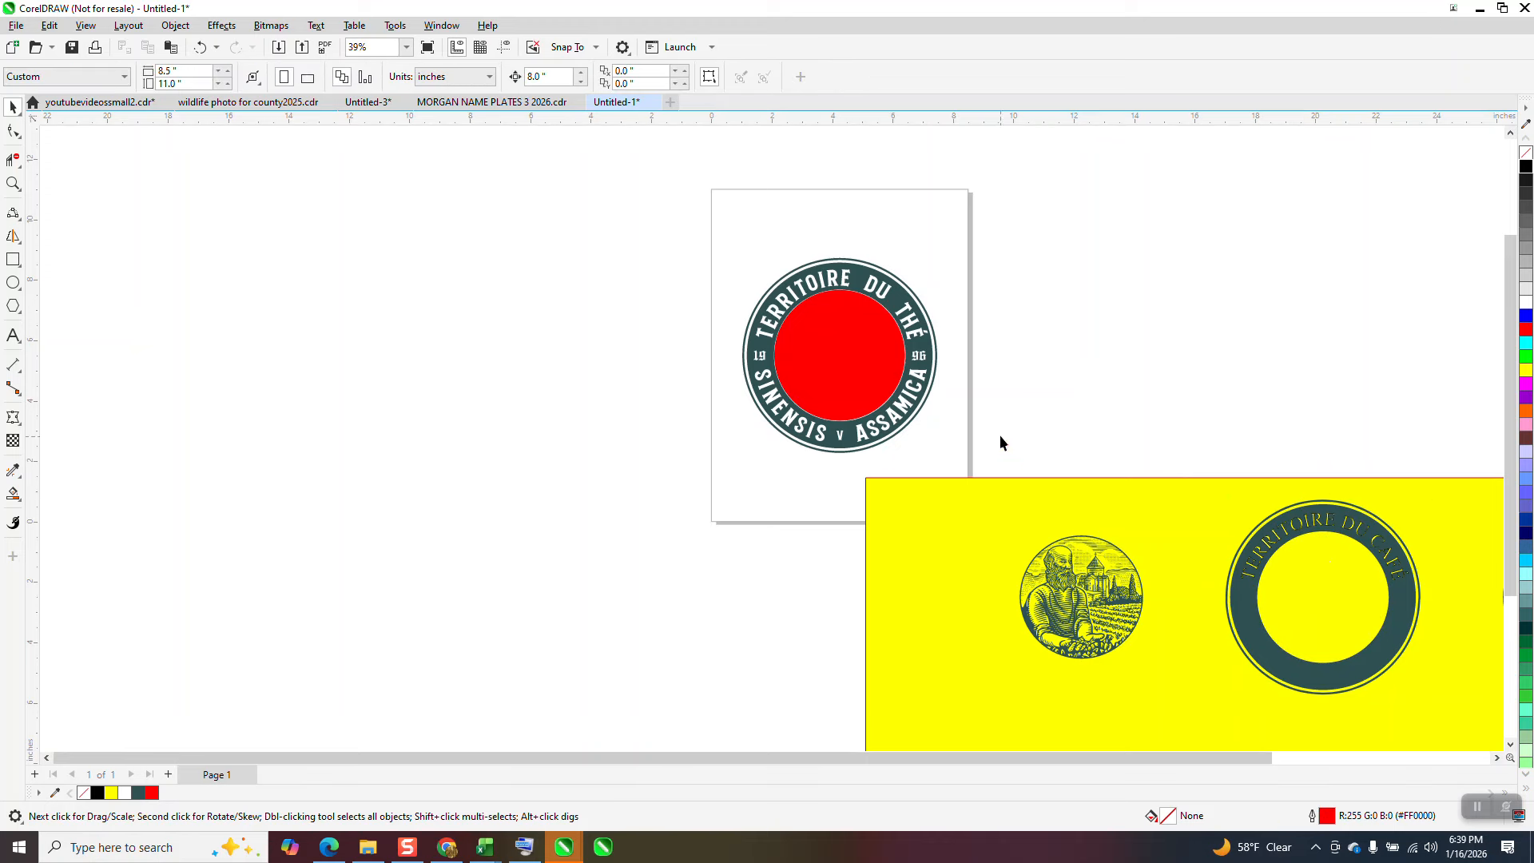
pyautogui.moveTo(1155, 670); pyautogui.dragTo(1192, 693)
pyautogui.press('Right')
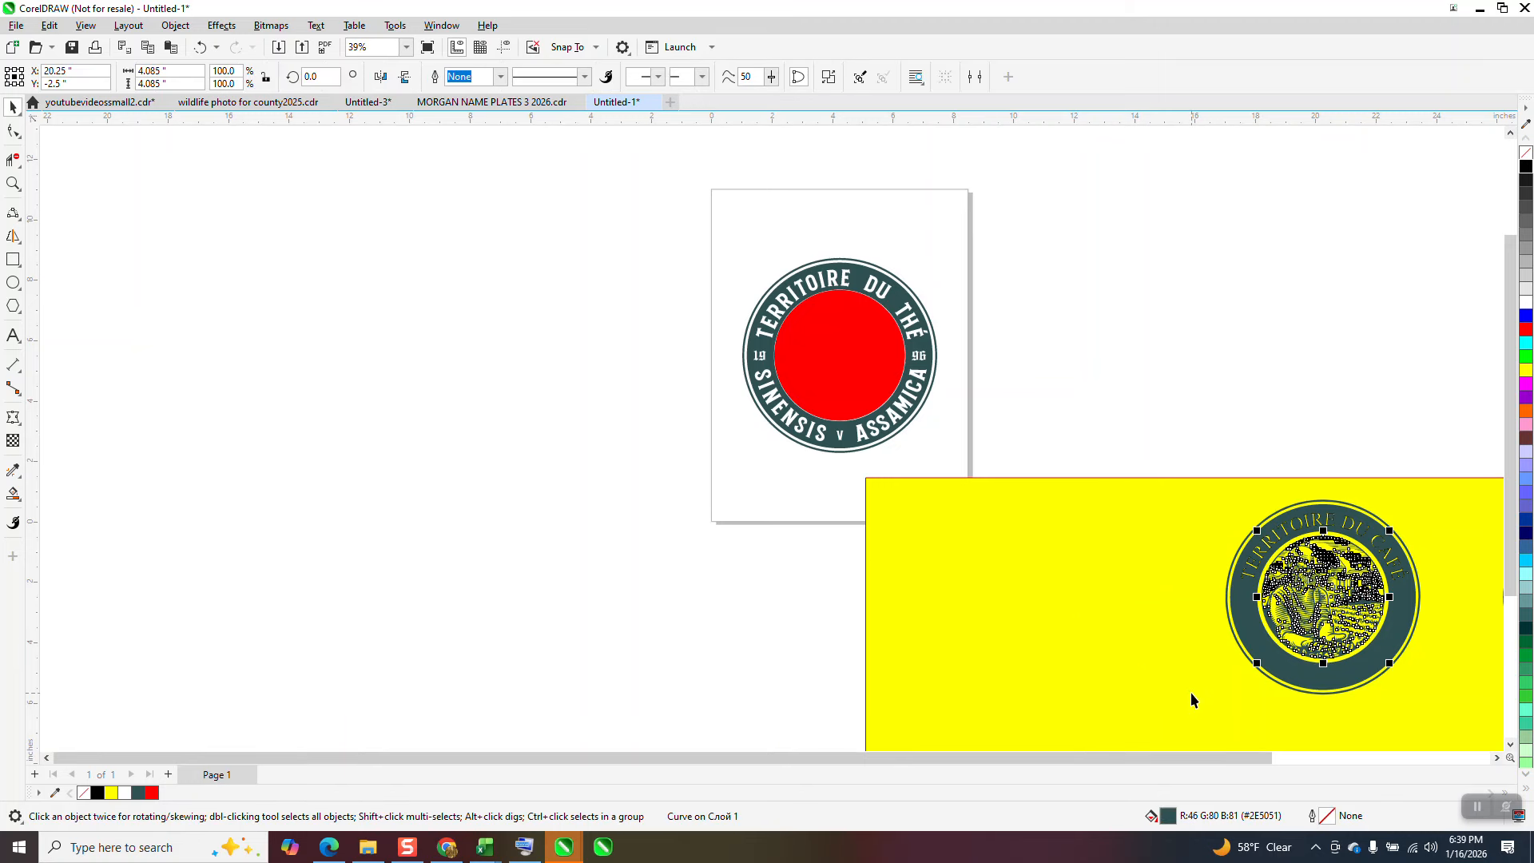
# Step: Move the red circle off the page, and place the original badge on the yellow rectangle beside the rebuilt one
pyautogui.moveTo(860, 377); pyautogui.dragTo(1061, 337)
pyautogui.moveTo(694, 238); pyautogui.dragTo(946, 505)
pyautogui.moveTo(862, 375); pyautogui.dragTo(1127, 631)
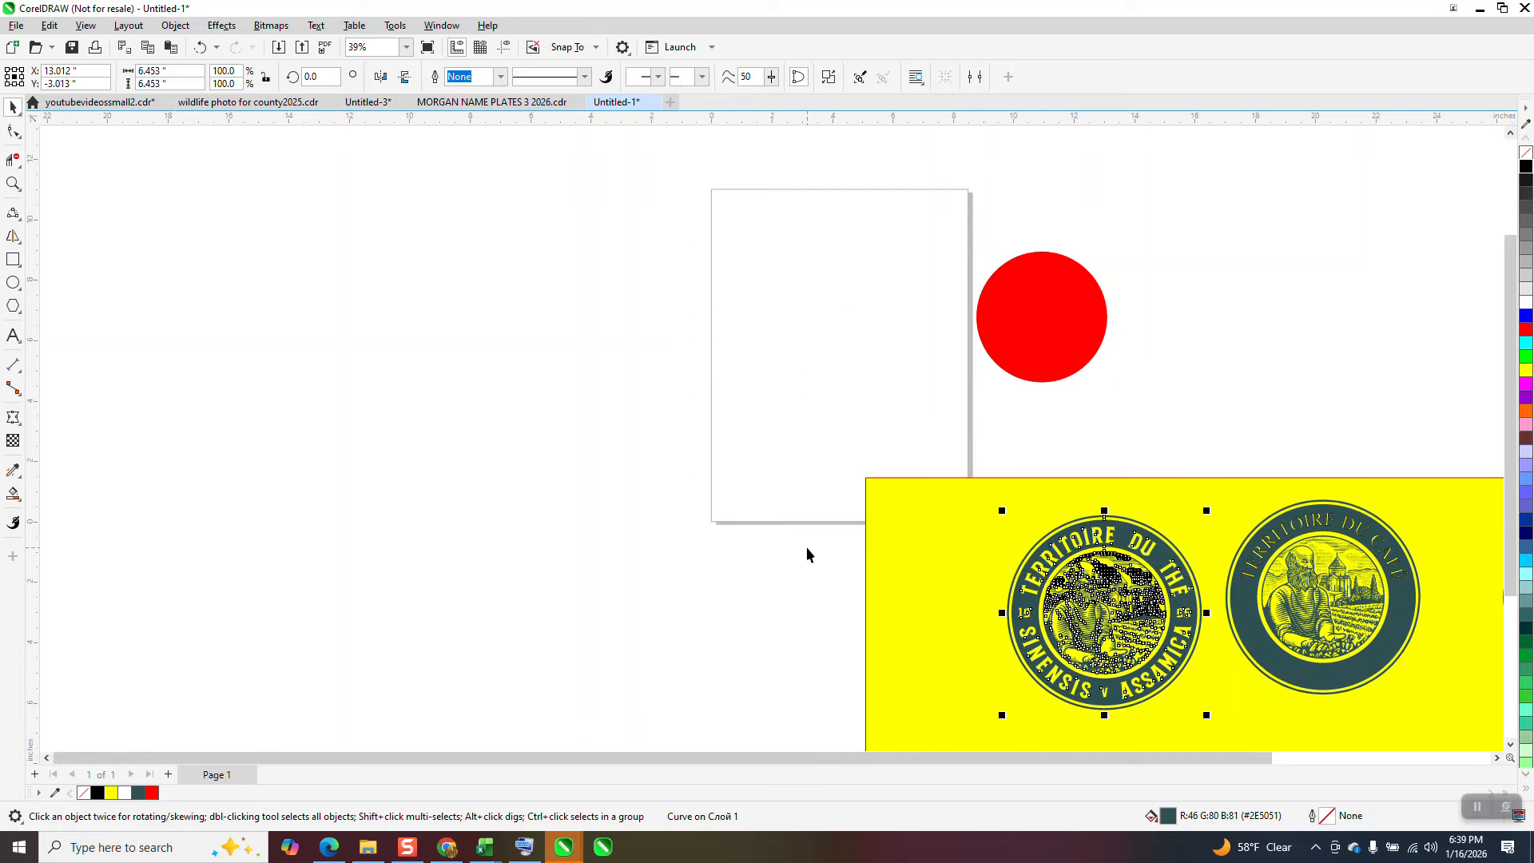
pyautogui.click(13, 184)
pyautogui.moveTo(978, 451); pyautogui.dragTo(1455, 708)
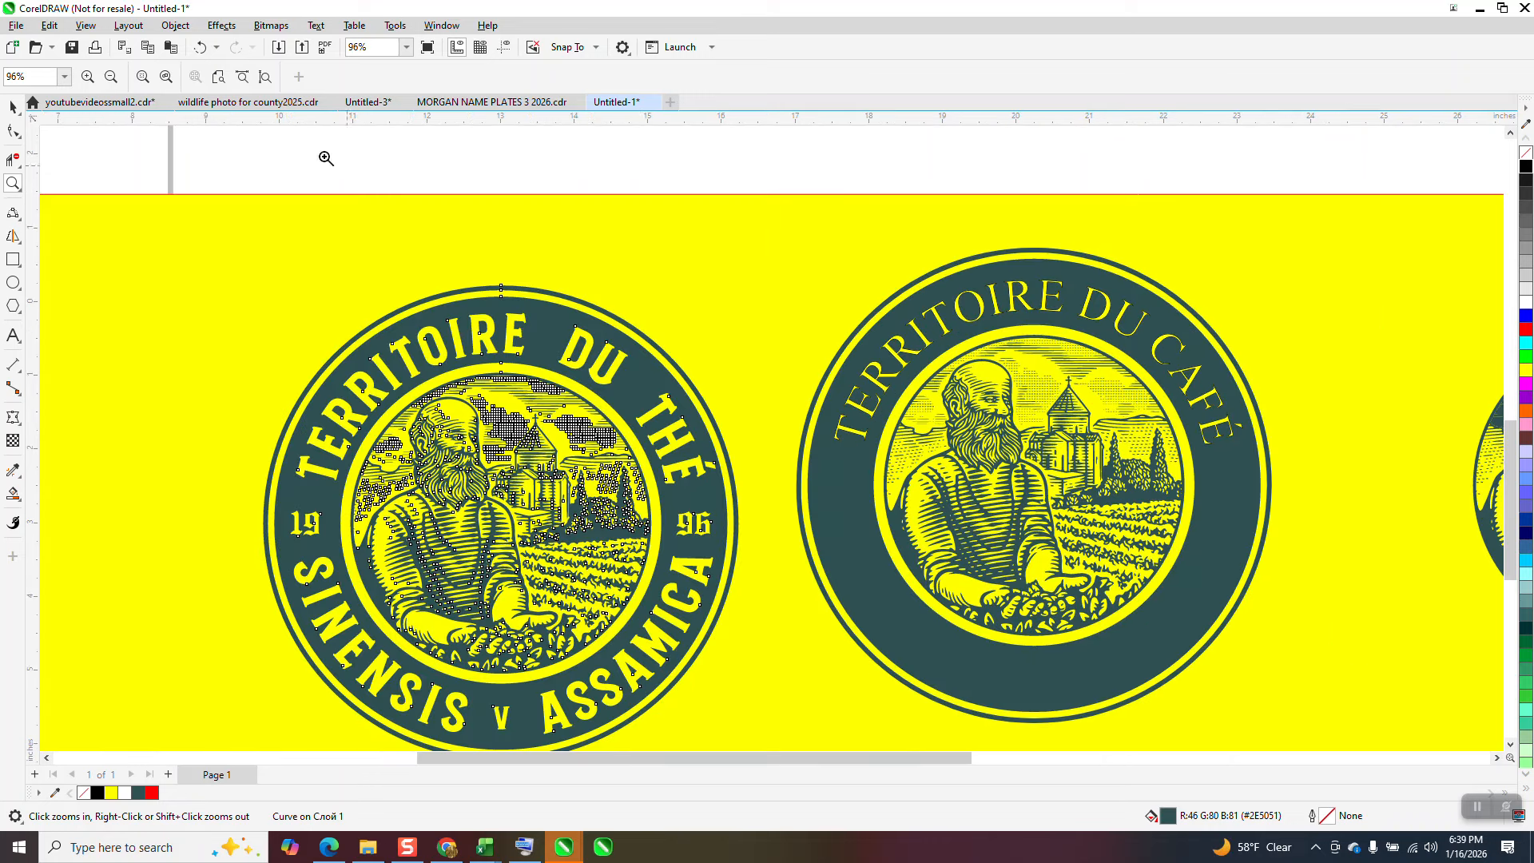
pyautogui.click(13, 107)
pyautogui.click(369, 140)
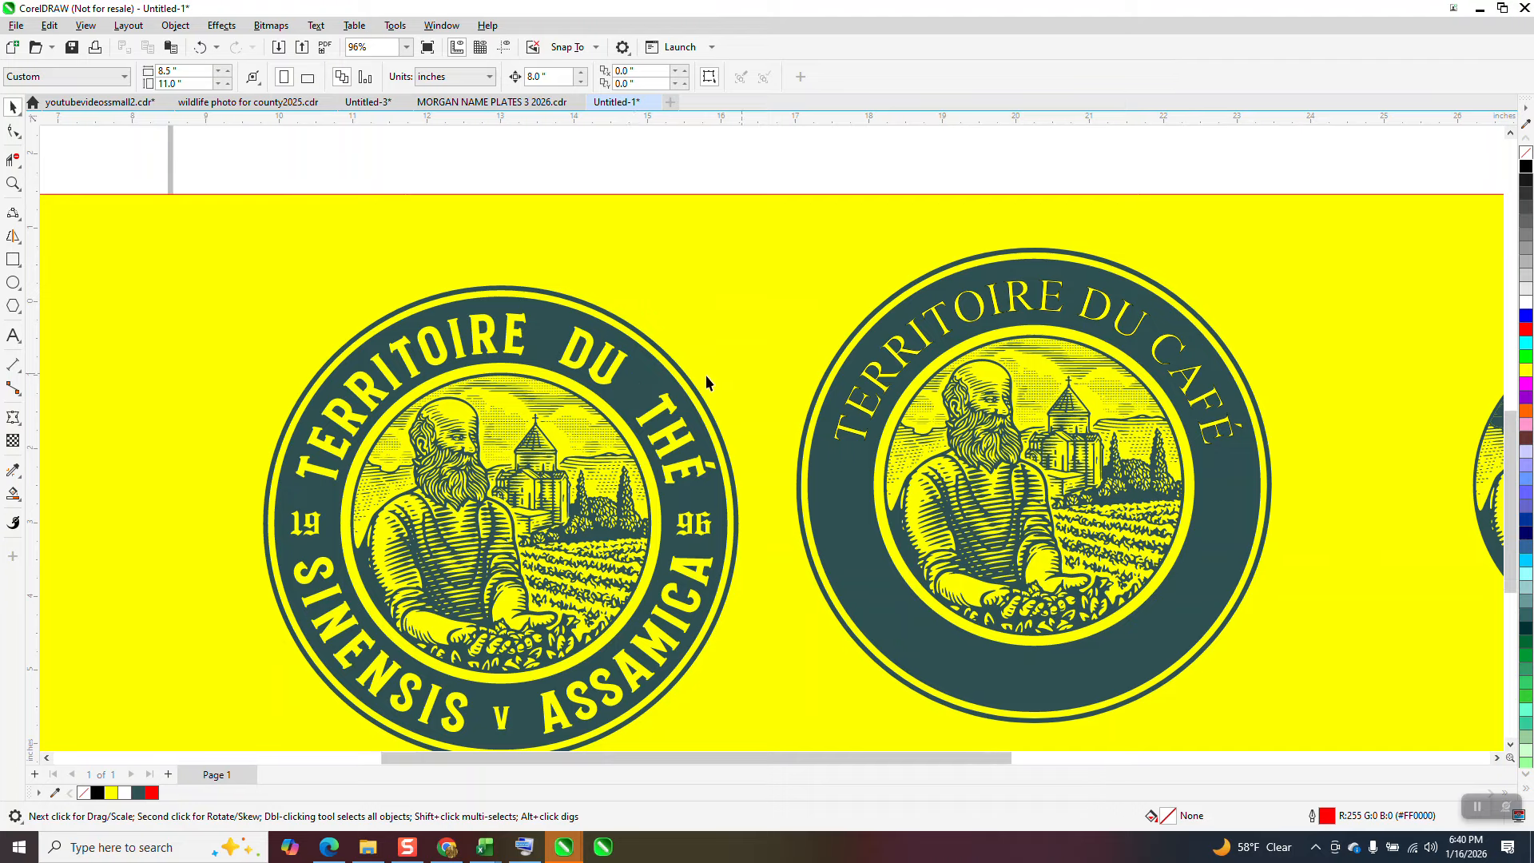
# Step: Delete the red circle beside the page, and compare the original and rebuilt badges on the yellow rectangle
pyautogui.scroll(-2, 761, 384)
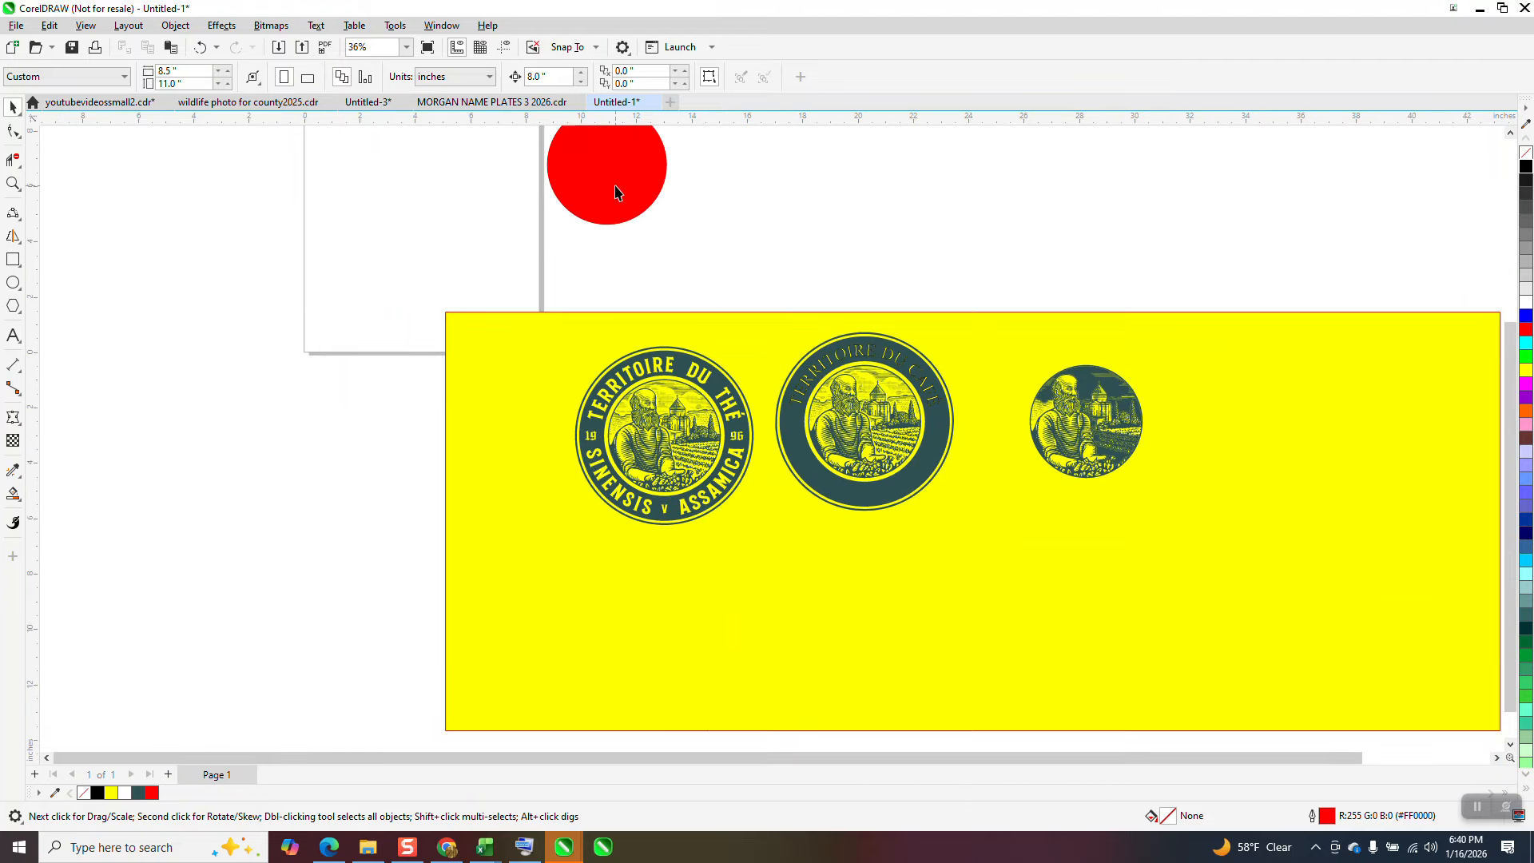
pyautogui.click(615, 187)
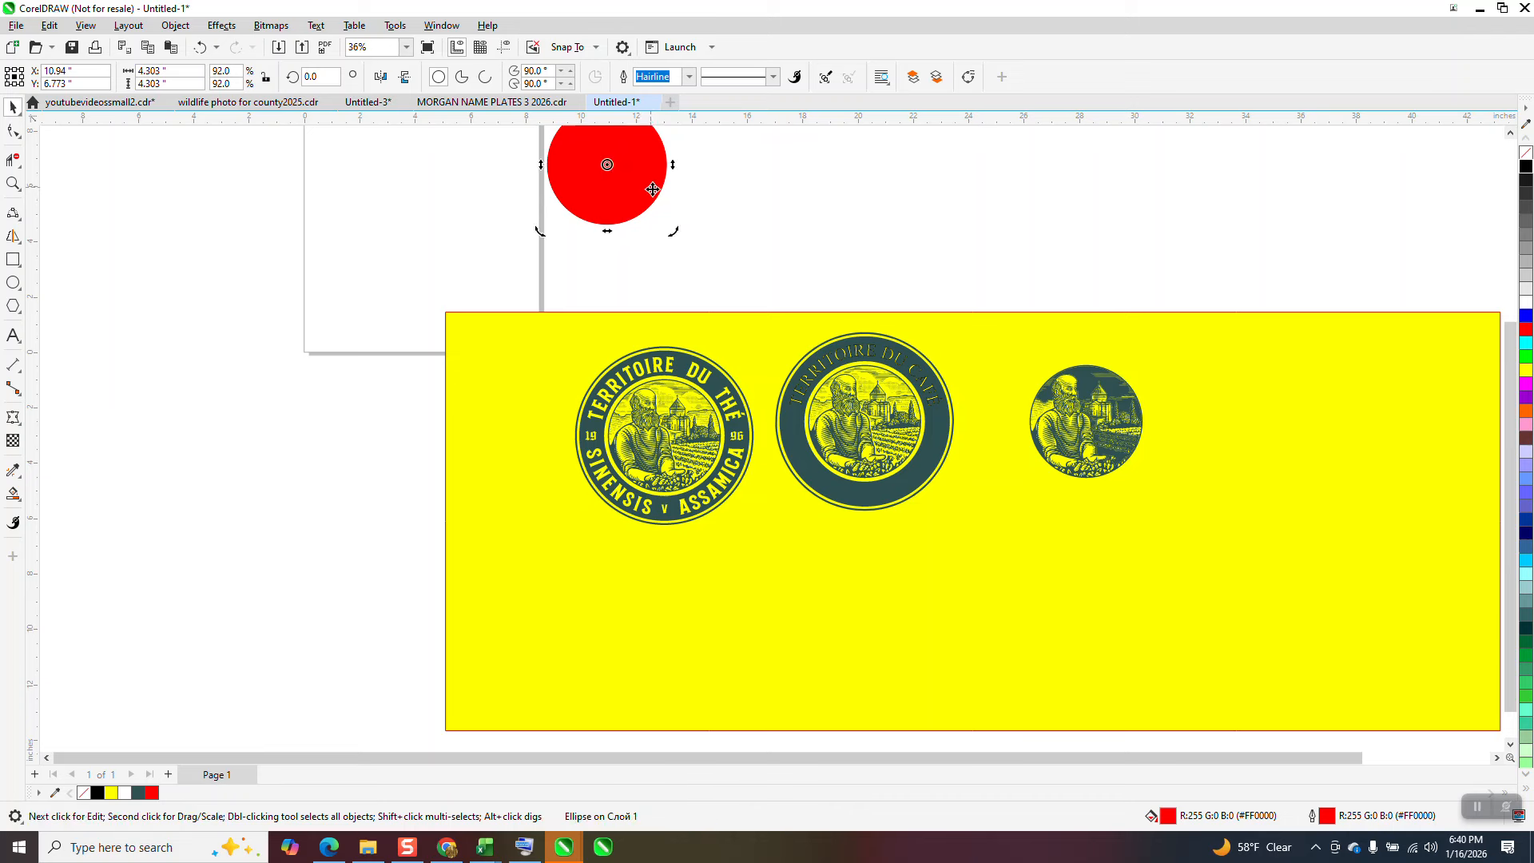
pyautogui.press('Delete')
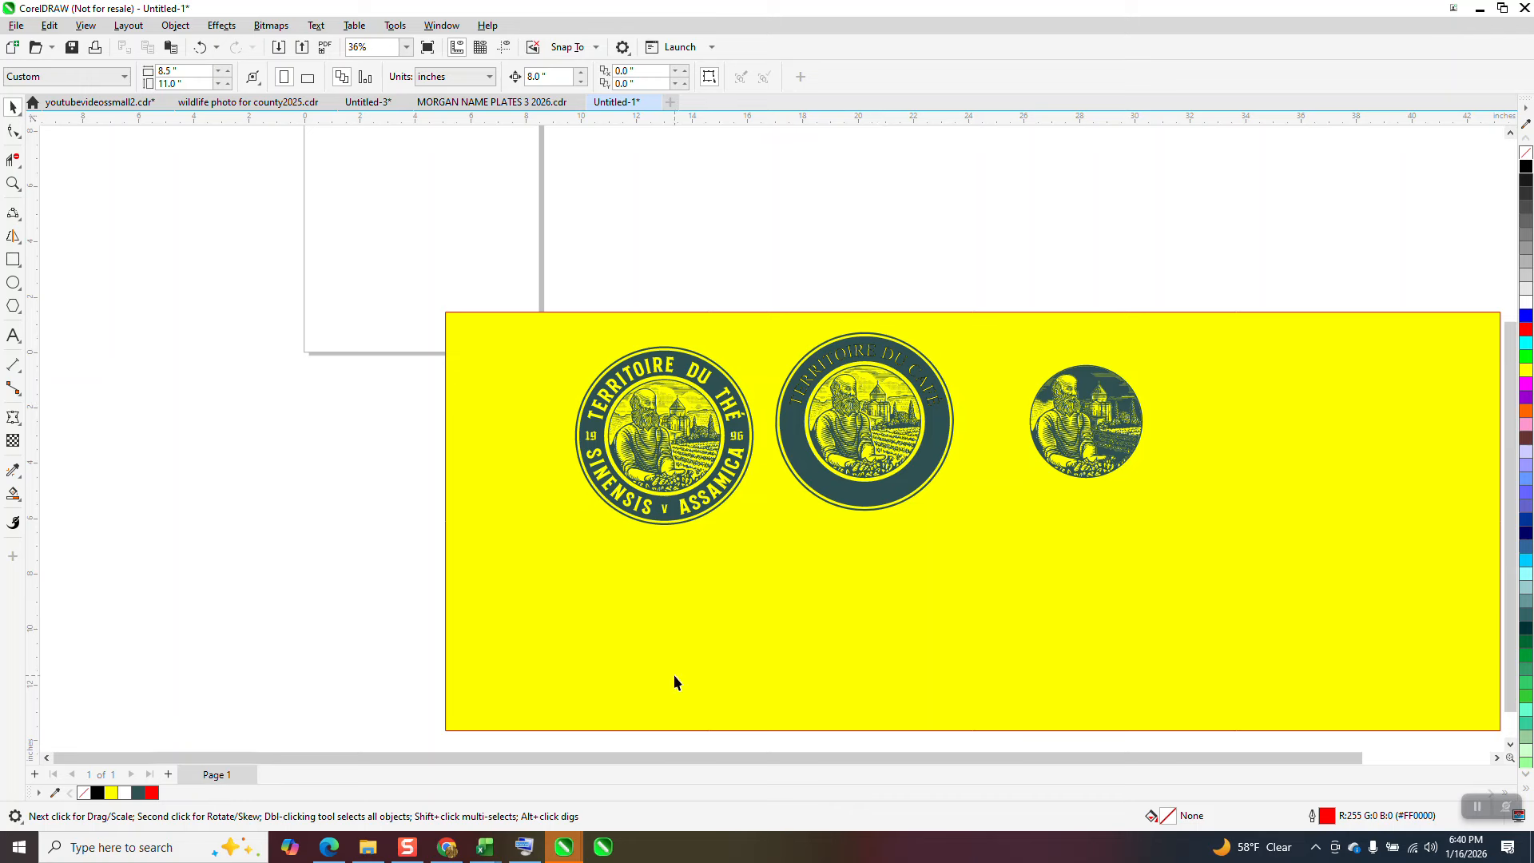
pyautogui.click(13, 184)
pyautogui.moveTo(555, 310); pyautogui.dragTo(1009, 592)
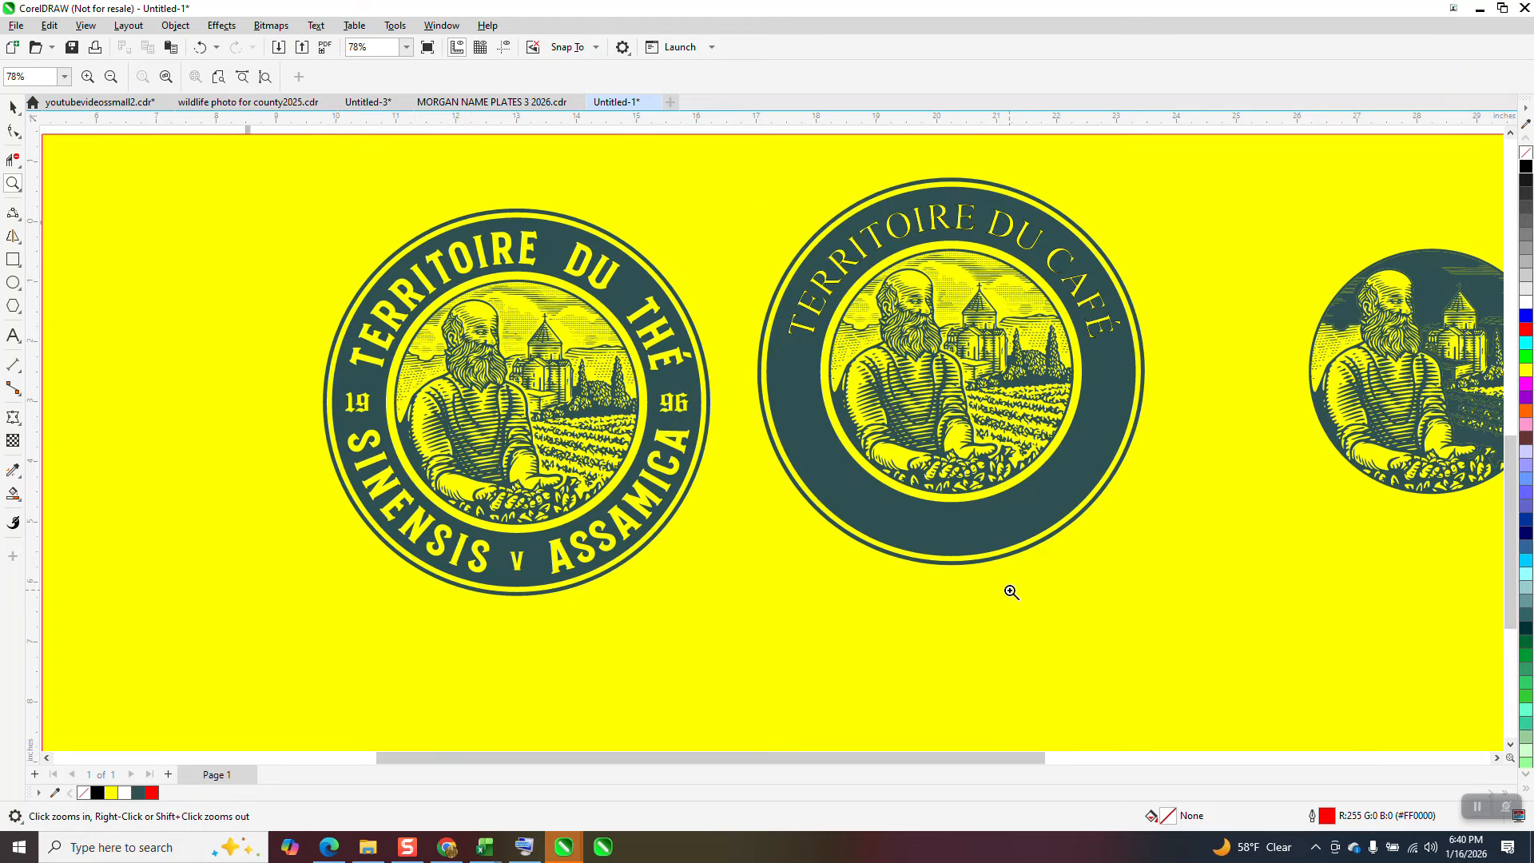
pyautogui.scroll(-2, 869, 440)
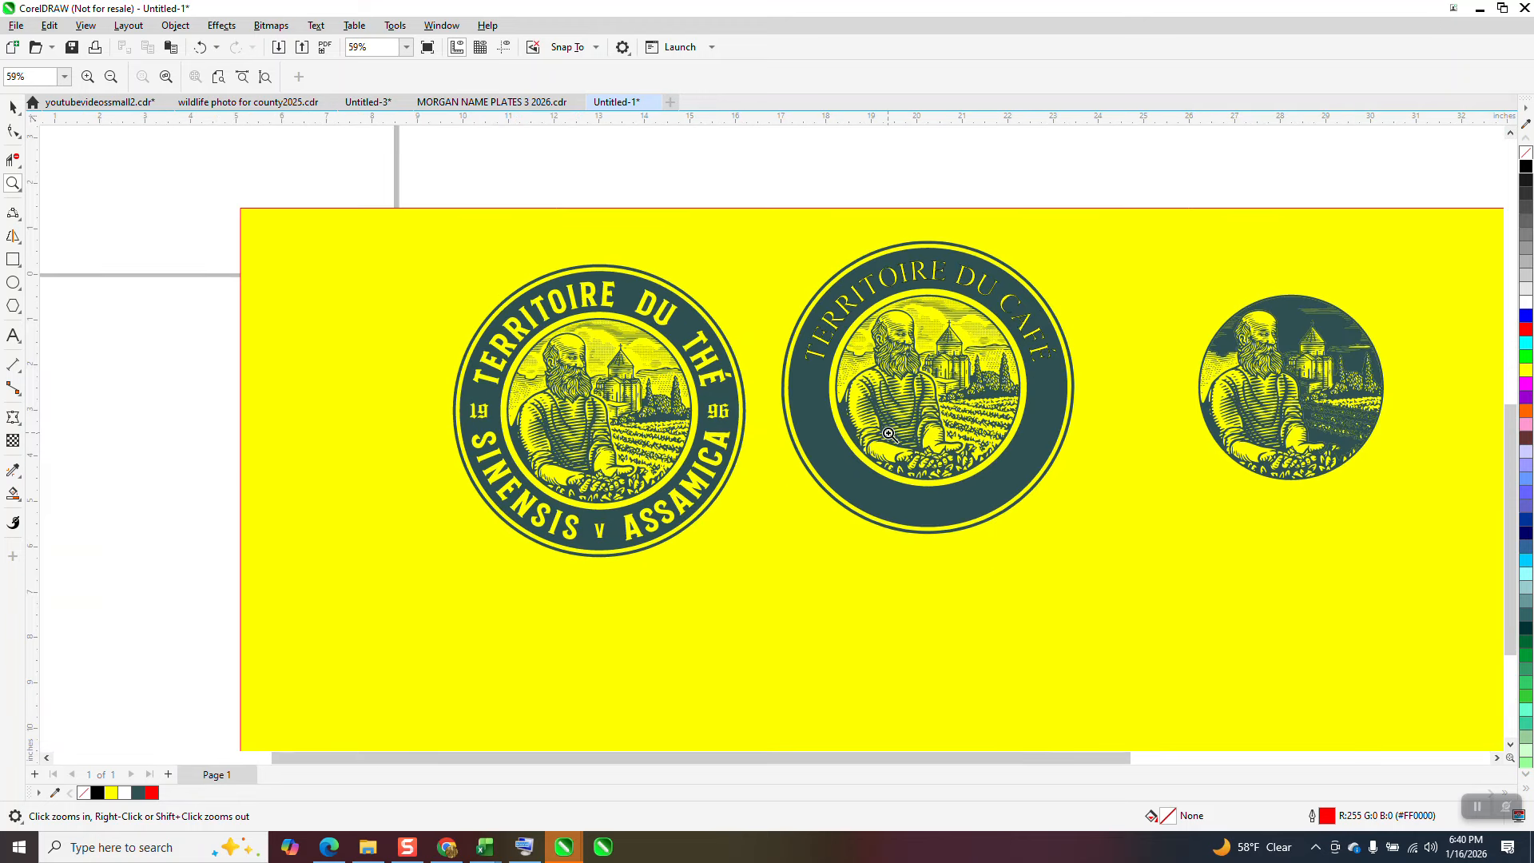